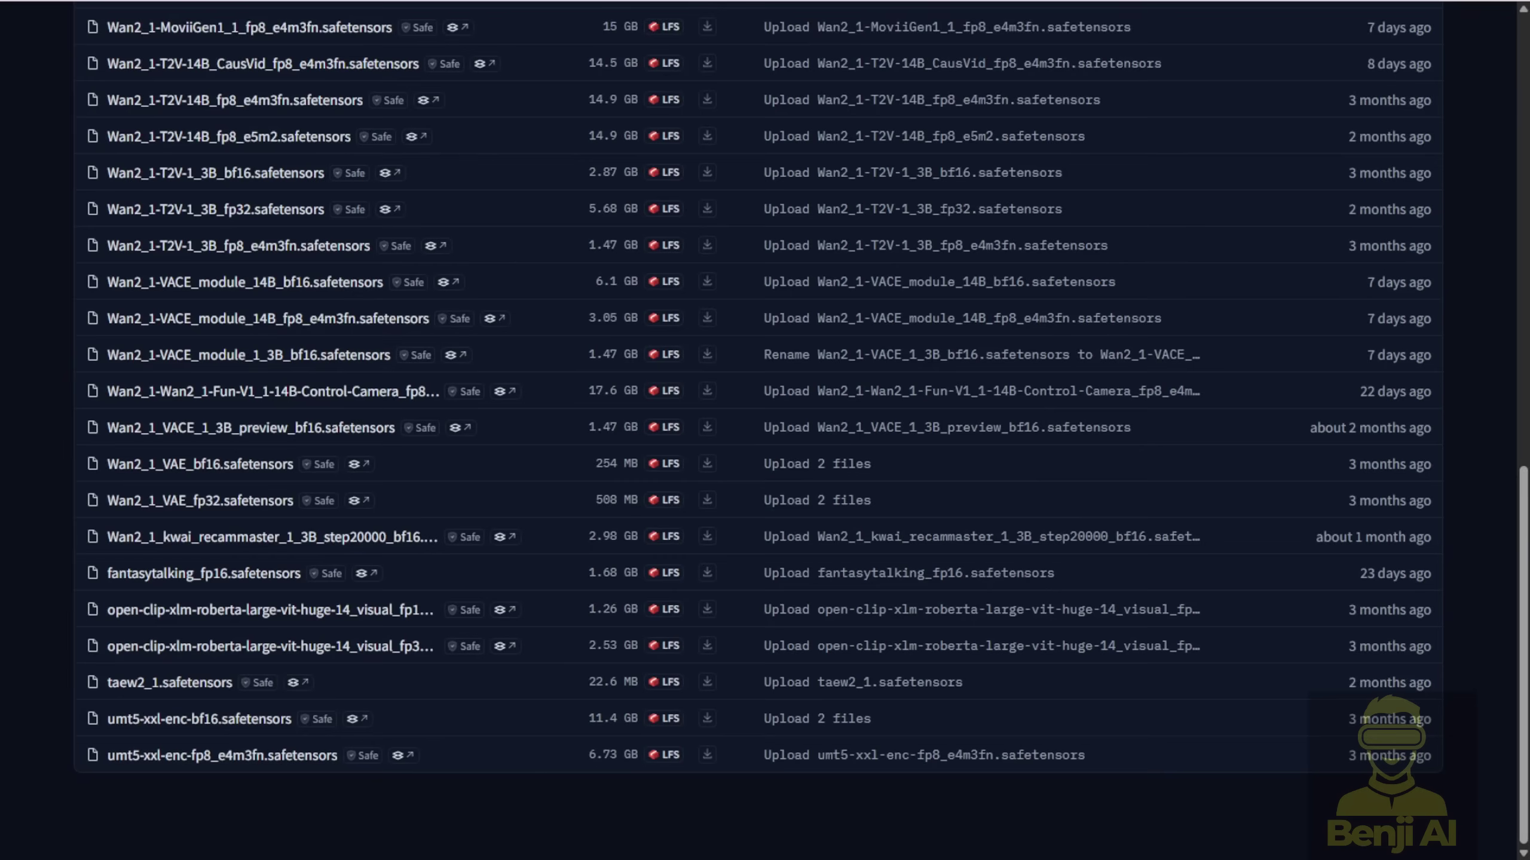
- Look through the ComfyUI blog post on Wan2.1-VACE native support, down to its text-to-video and image-to-video example workflows
scroll(507, 267, up, 15)
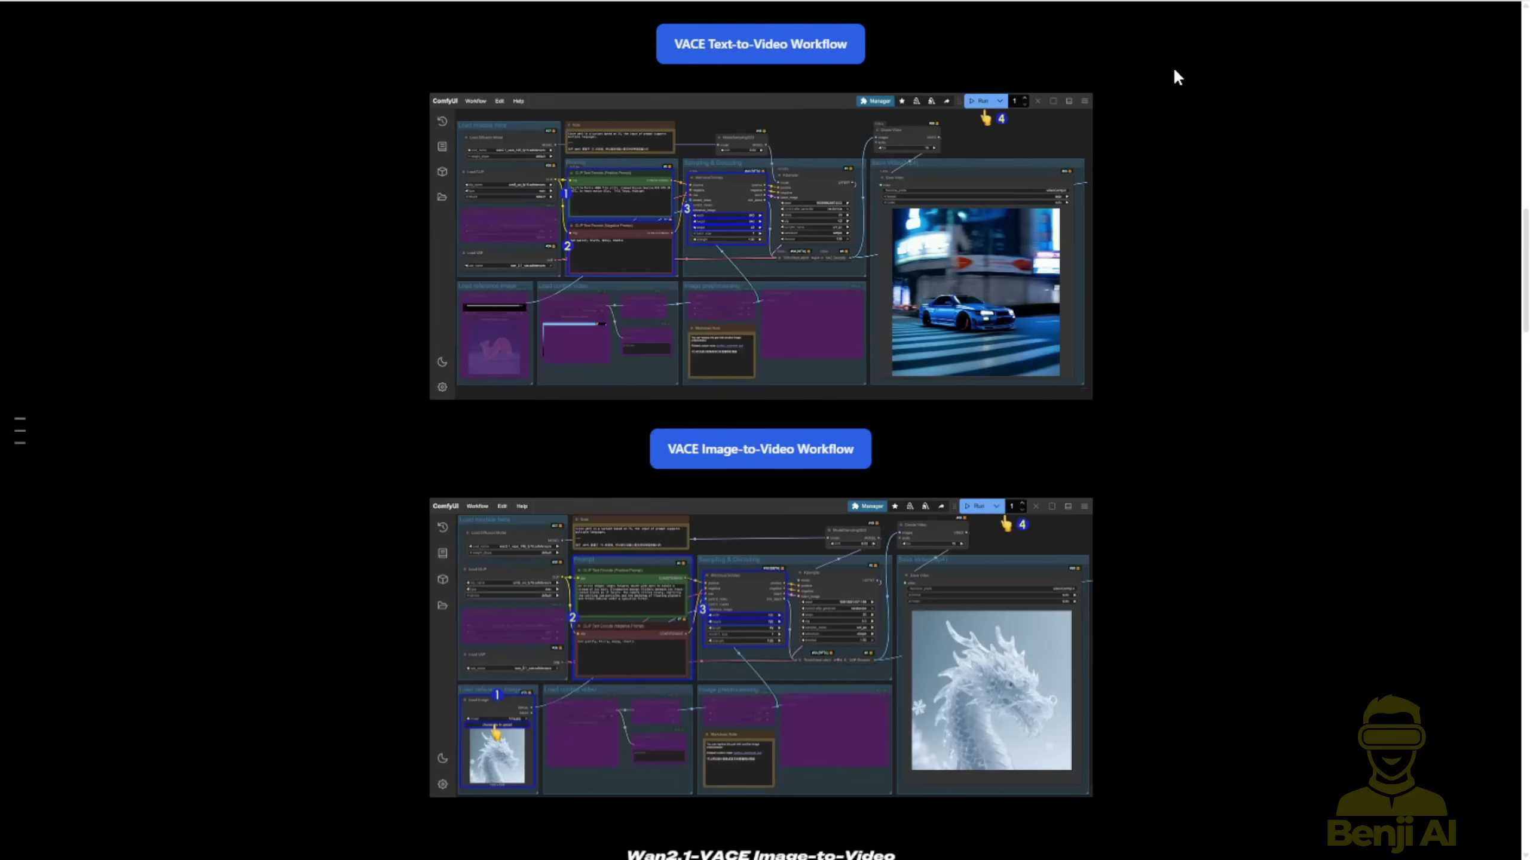
scroll(1284, 386, up, 20)
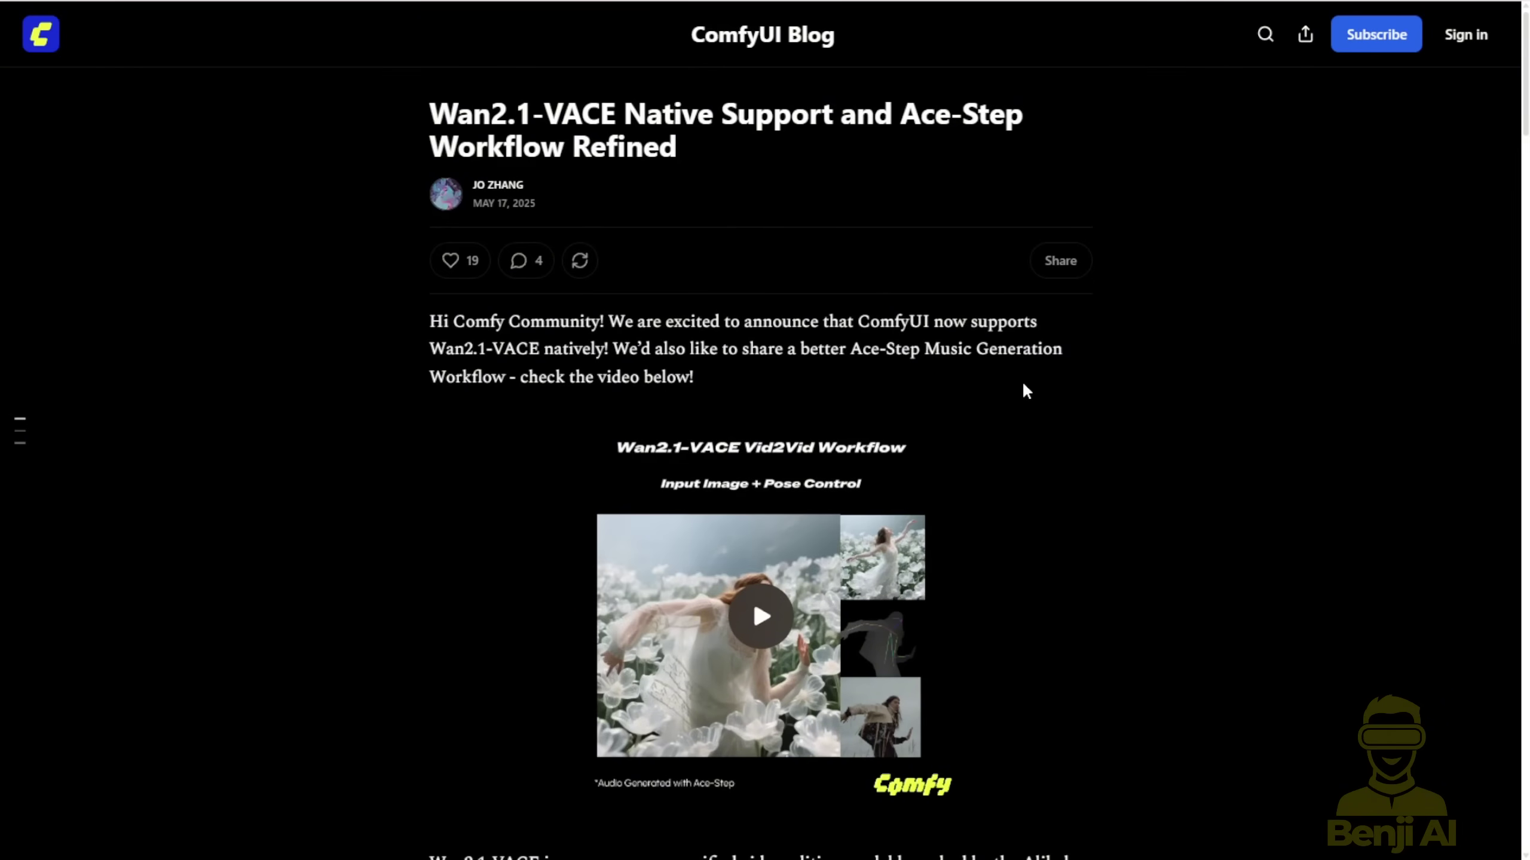
scroll(432, 355, down, 20)
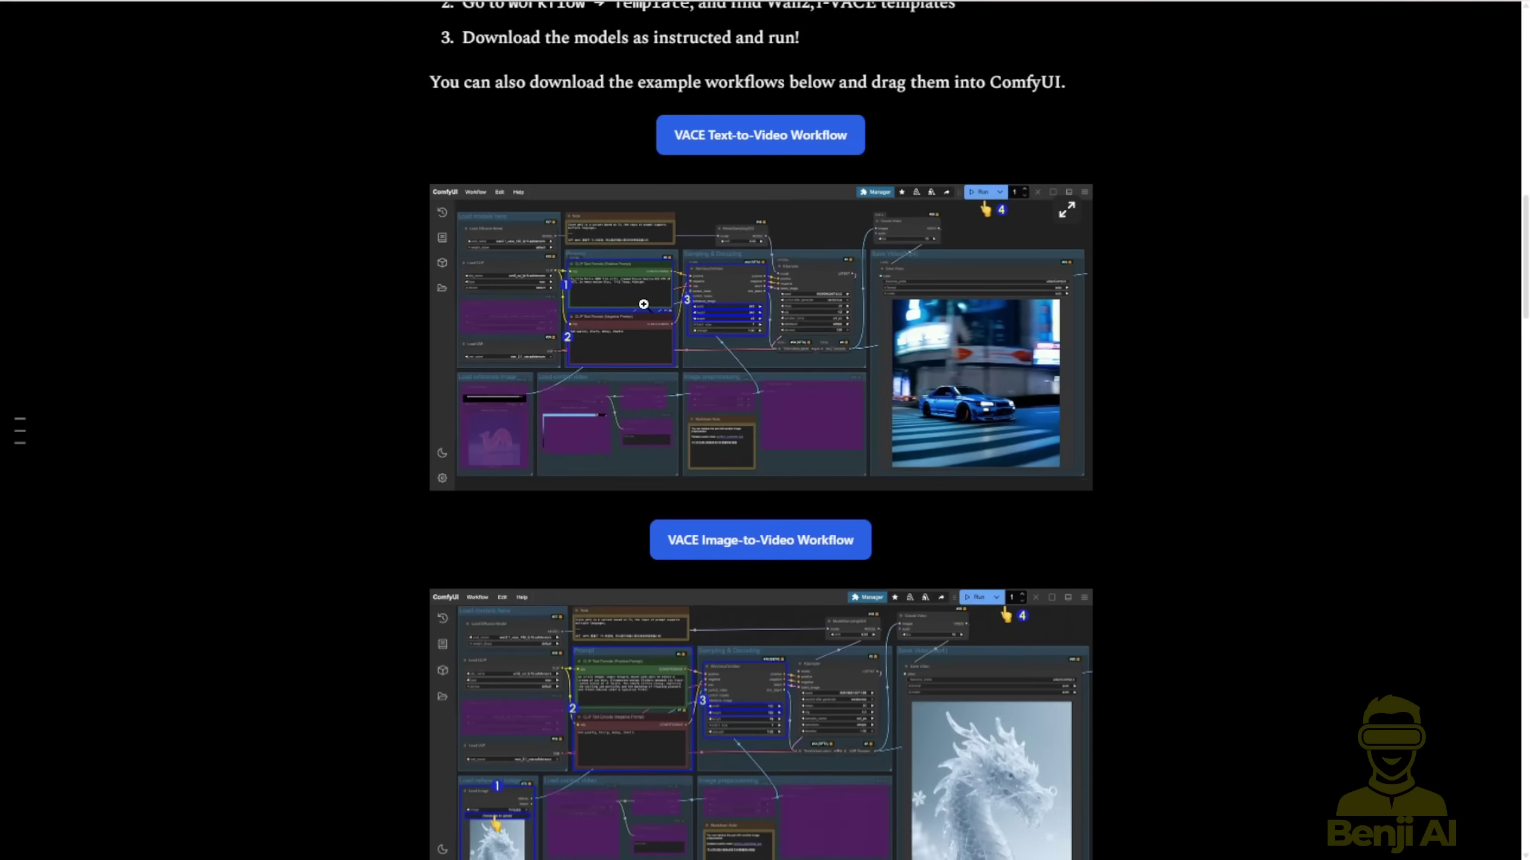
click(639, 304)
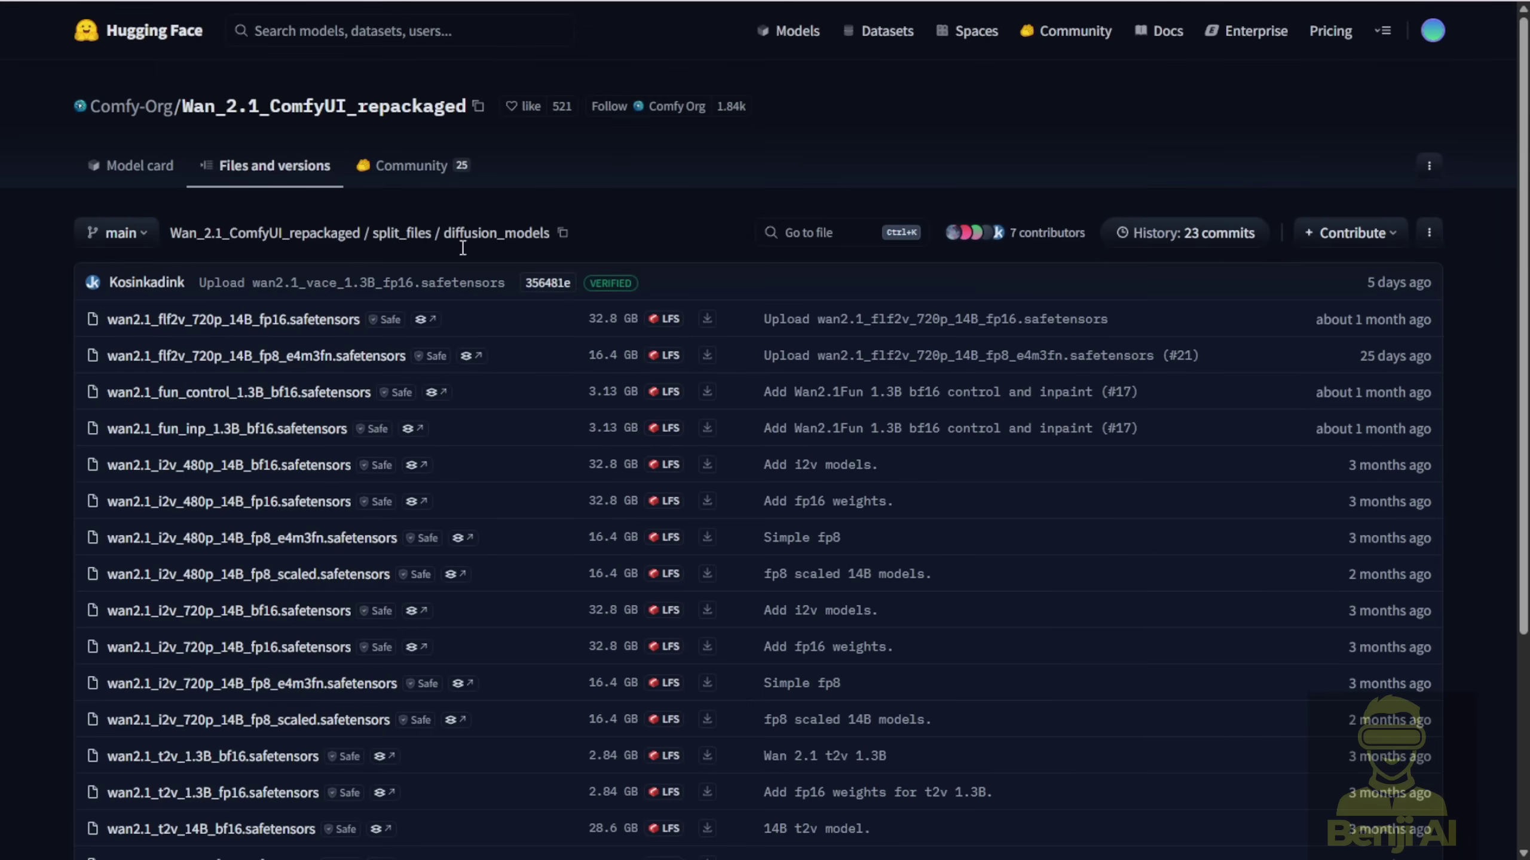
- Examine the wan2.1_vace model files and their sizes in the diffusion_models folder of the Comfy-Org Wan_2.1_ComfyUI_repackaged repository
scroll(525, 570, down, 4)
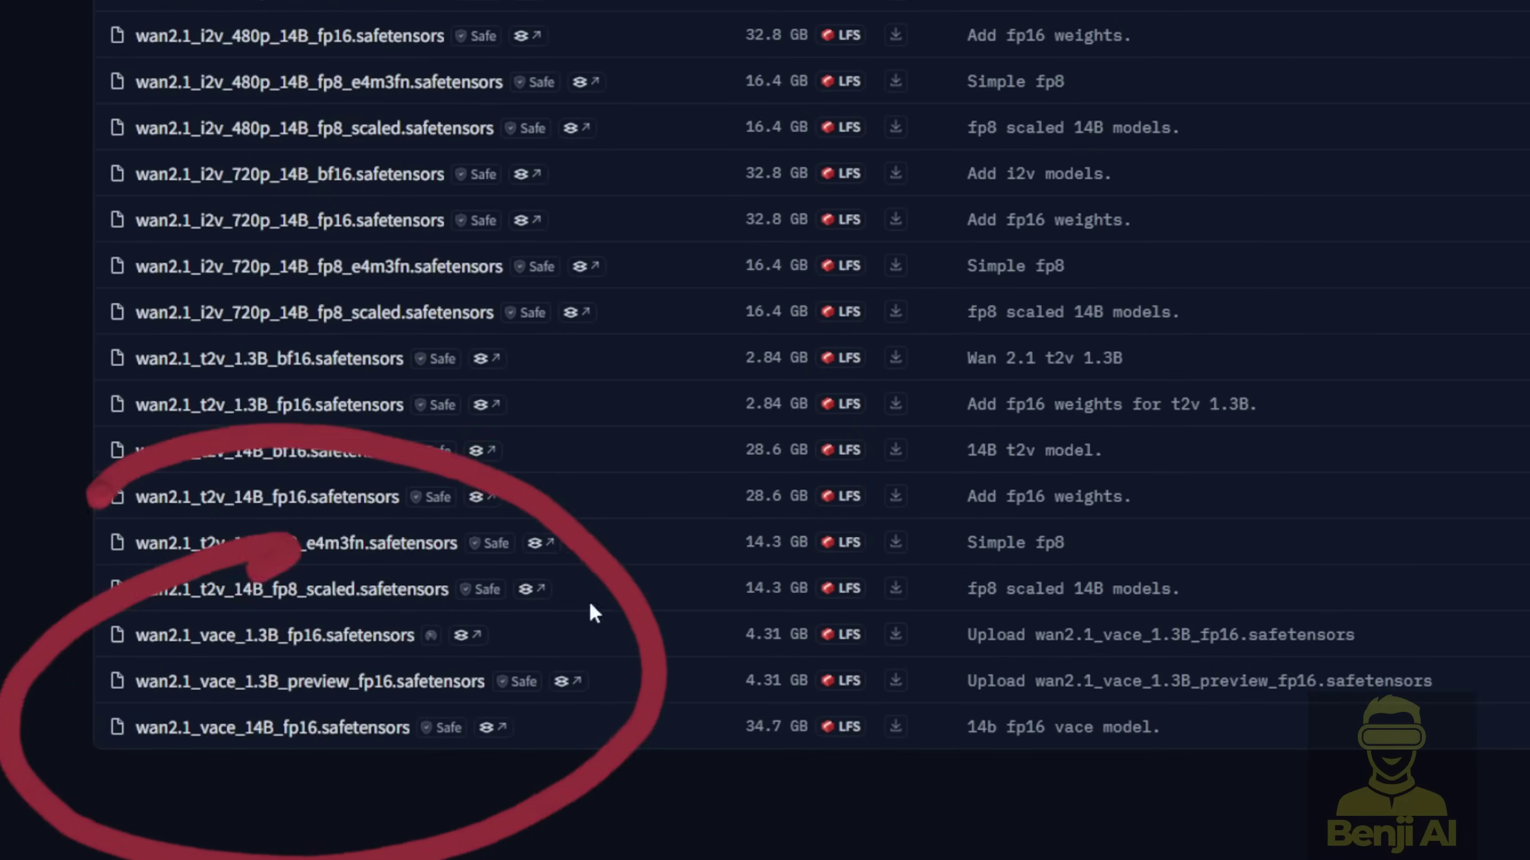
drag(877, 781, 355, 687)
click(606, 736)
drag(605, 737, 243, 730)
click(362, 758)
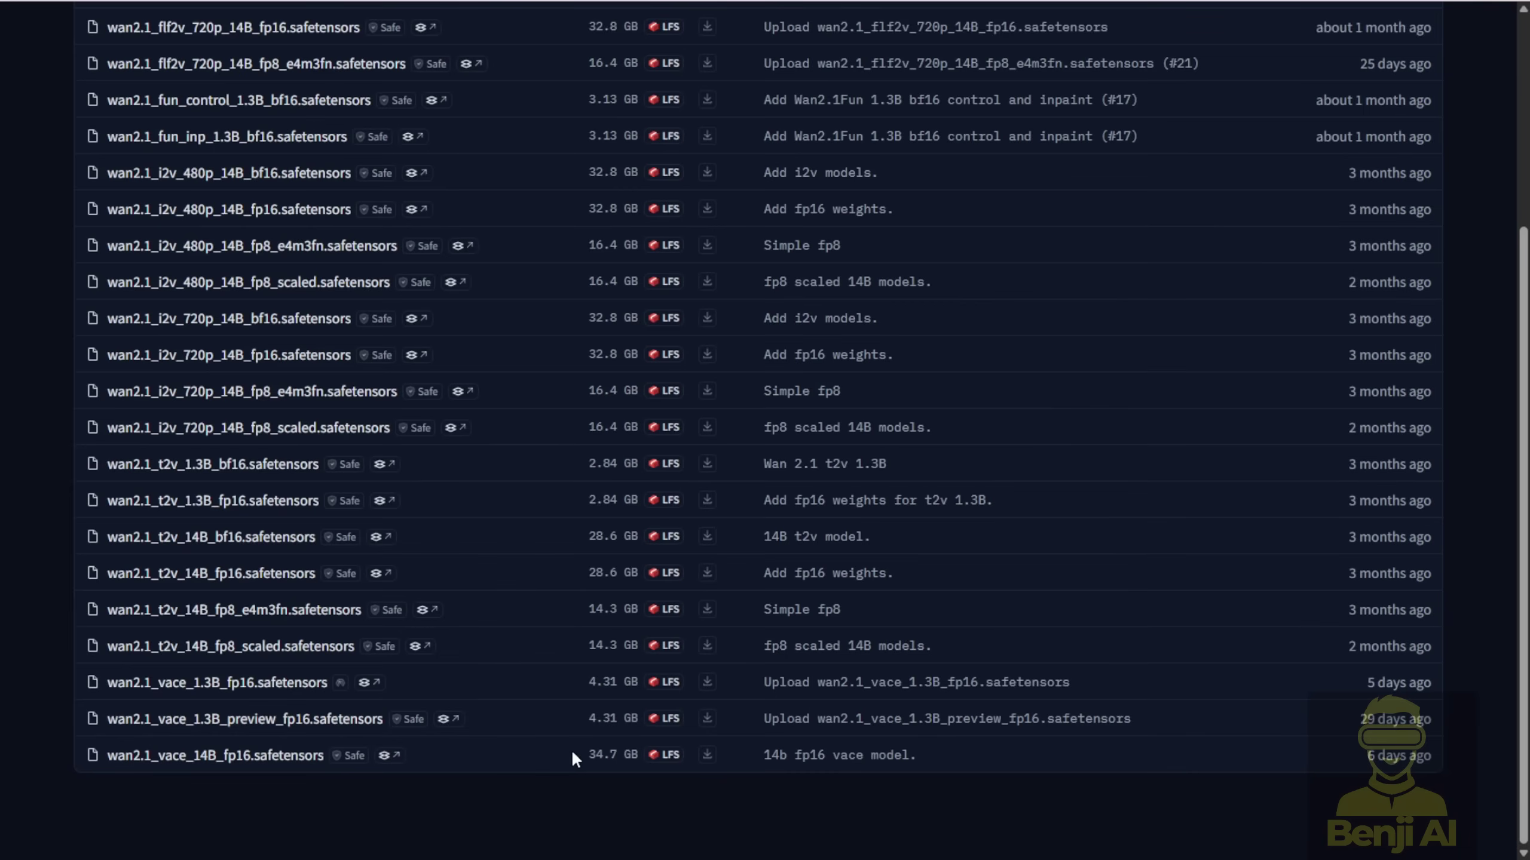
drag(584, 761, 618, 758)
triple_click(509, 830)
click(509, 830)
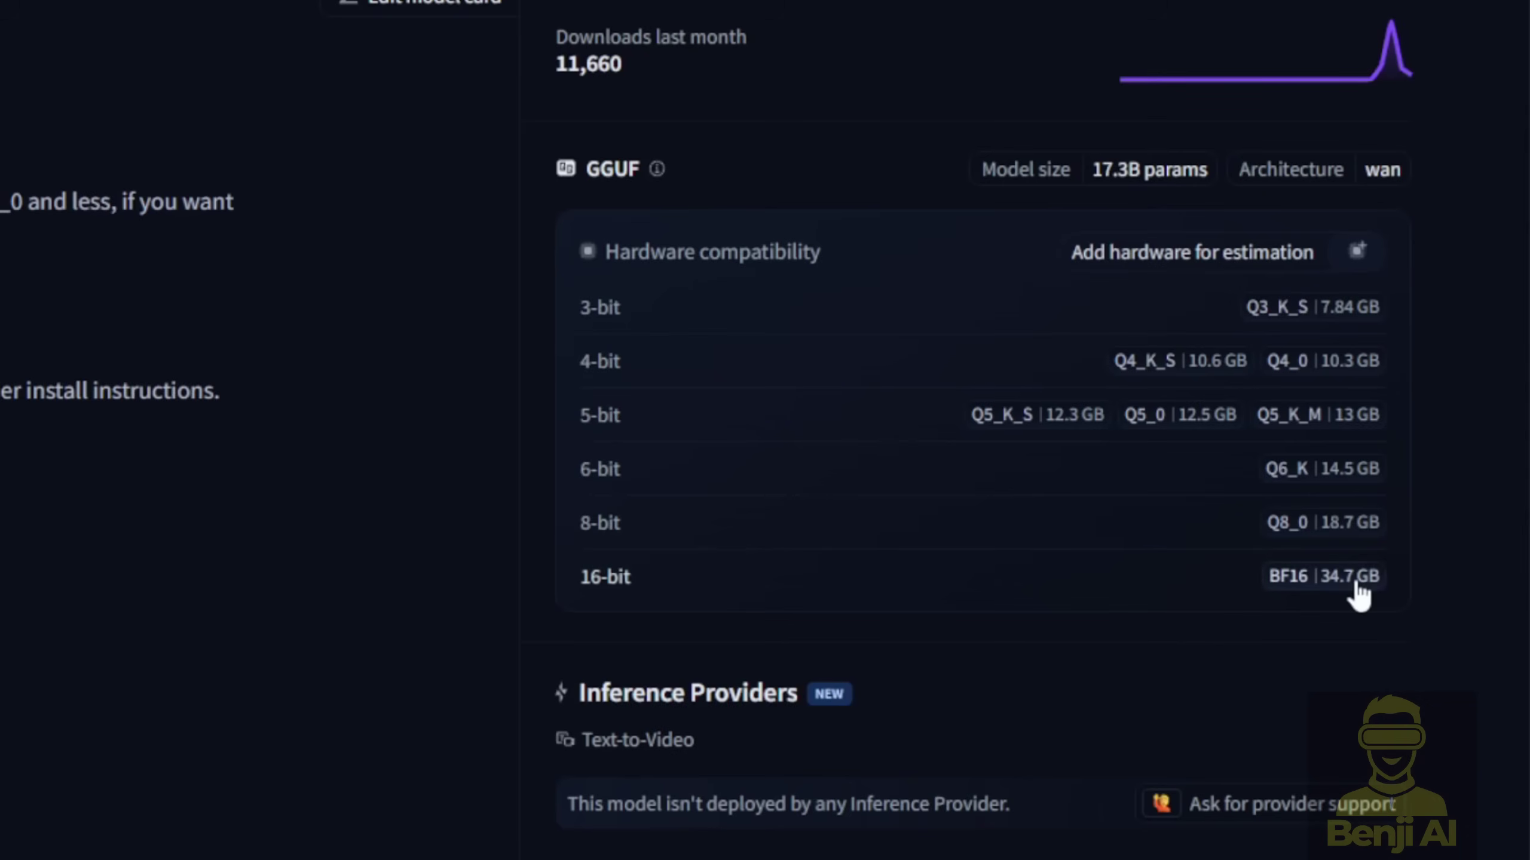
- Review the quantized sizes under hardware compatibility on the QuantStack Wan2.1-VACE-14B-GGUF model card
drag(1482, 575, 973, 298)
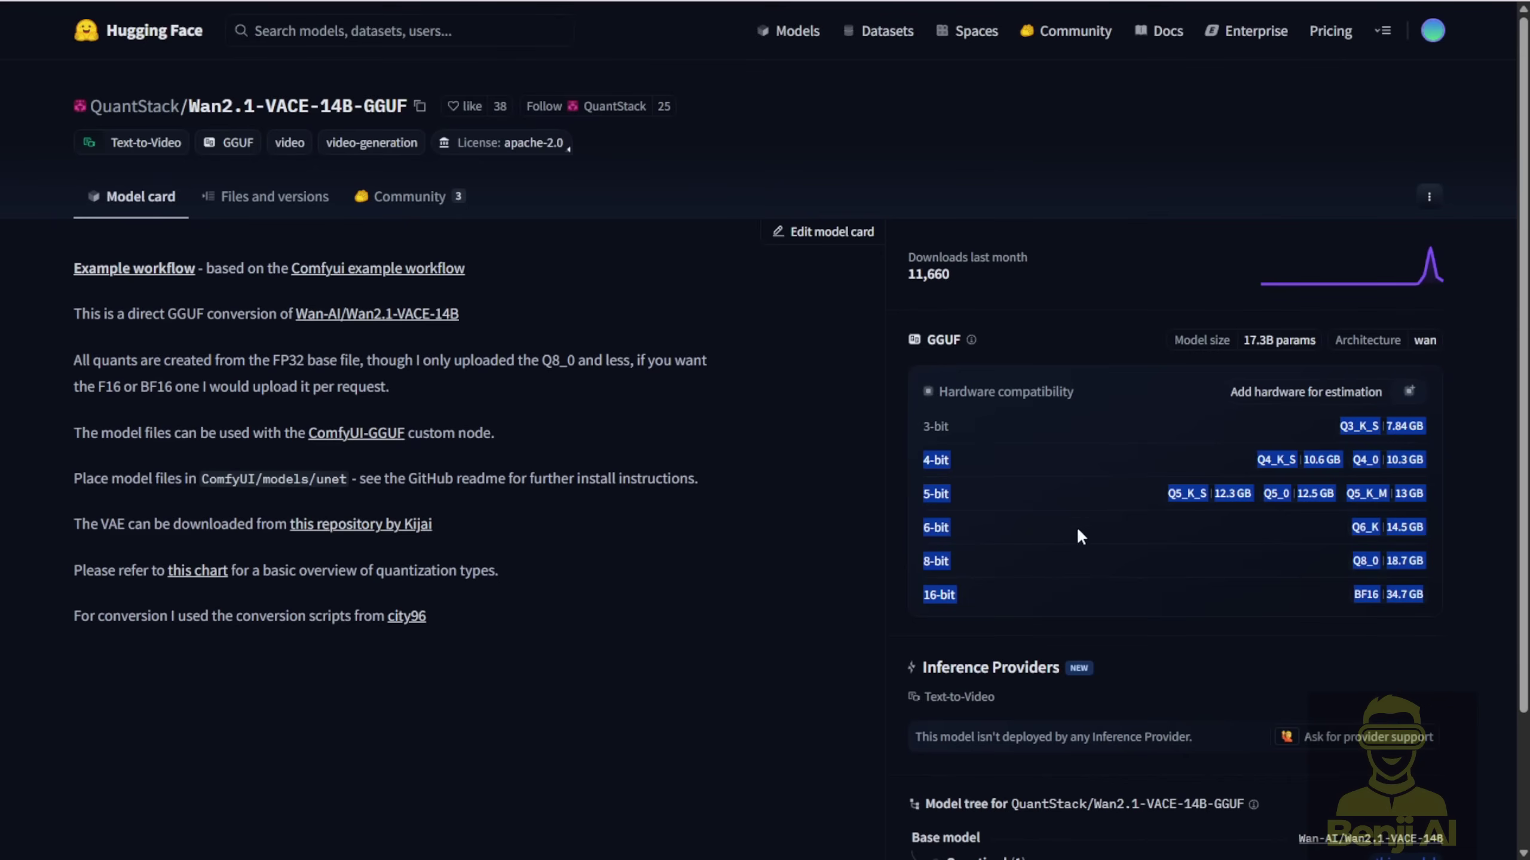
click(1041, 564)
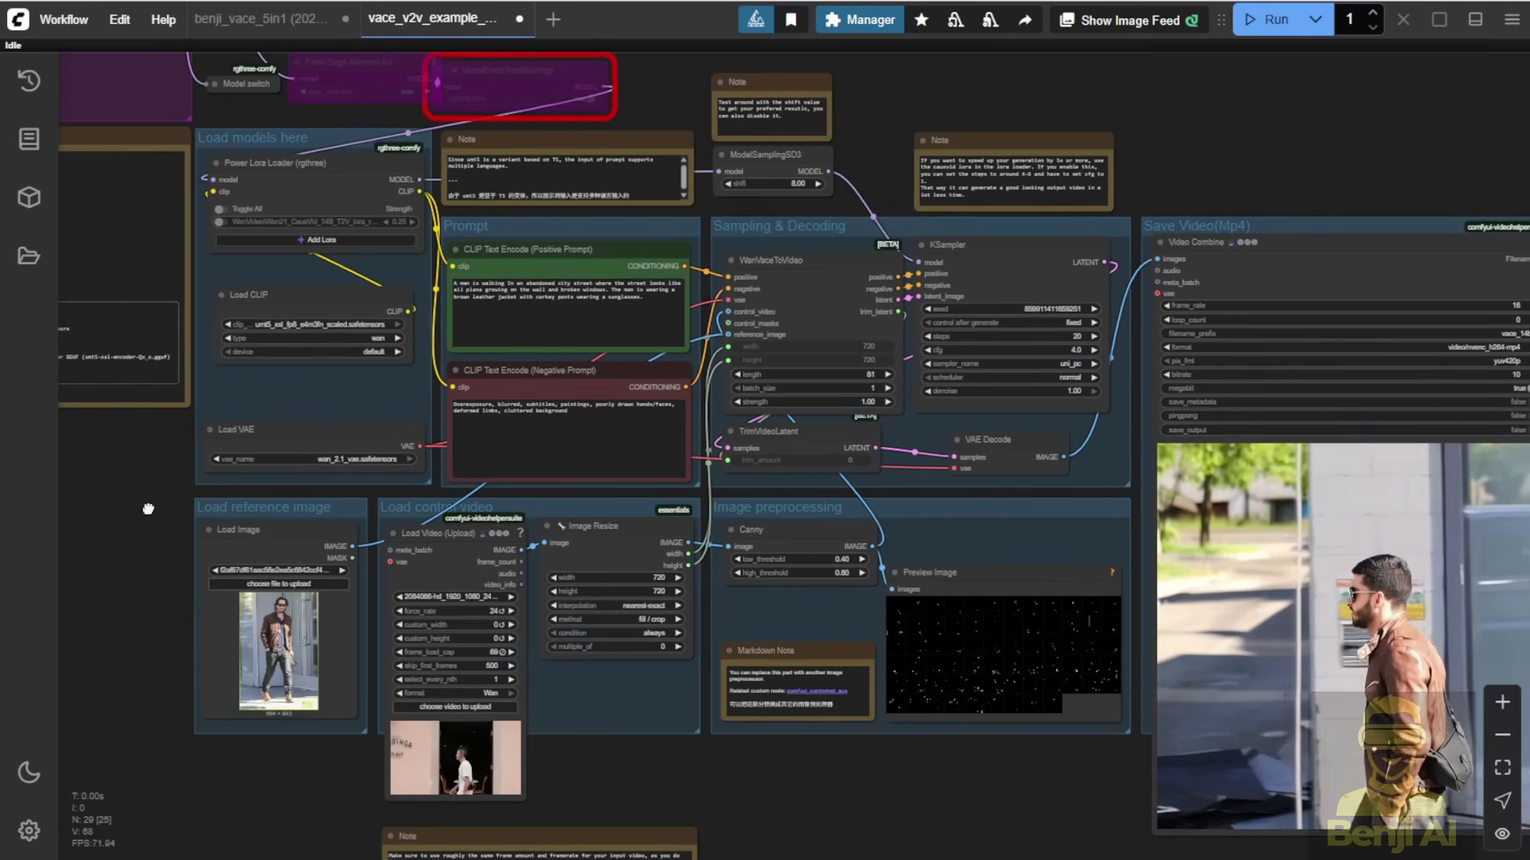
- In the ComfyUI vace_v2v_example workflow, widen the Unet Loader (GGUF) node to show its full model name and shift it slightly left
scroll(552, 361, up, 5)
scroll(553, 333, up, 10)
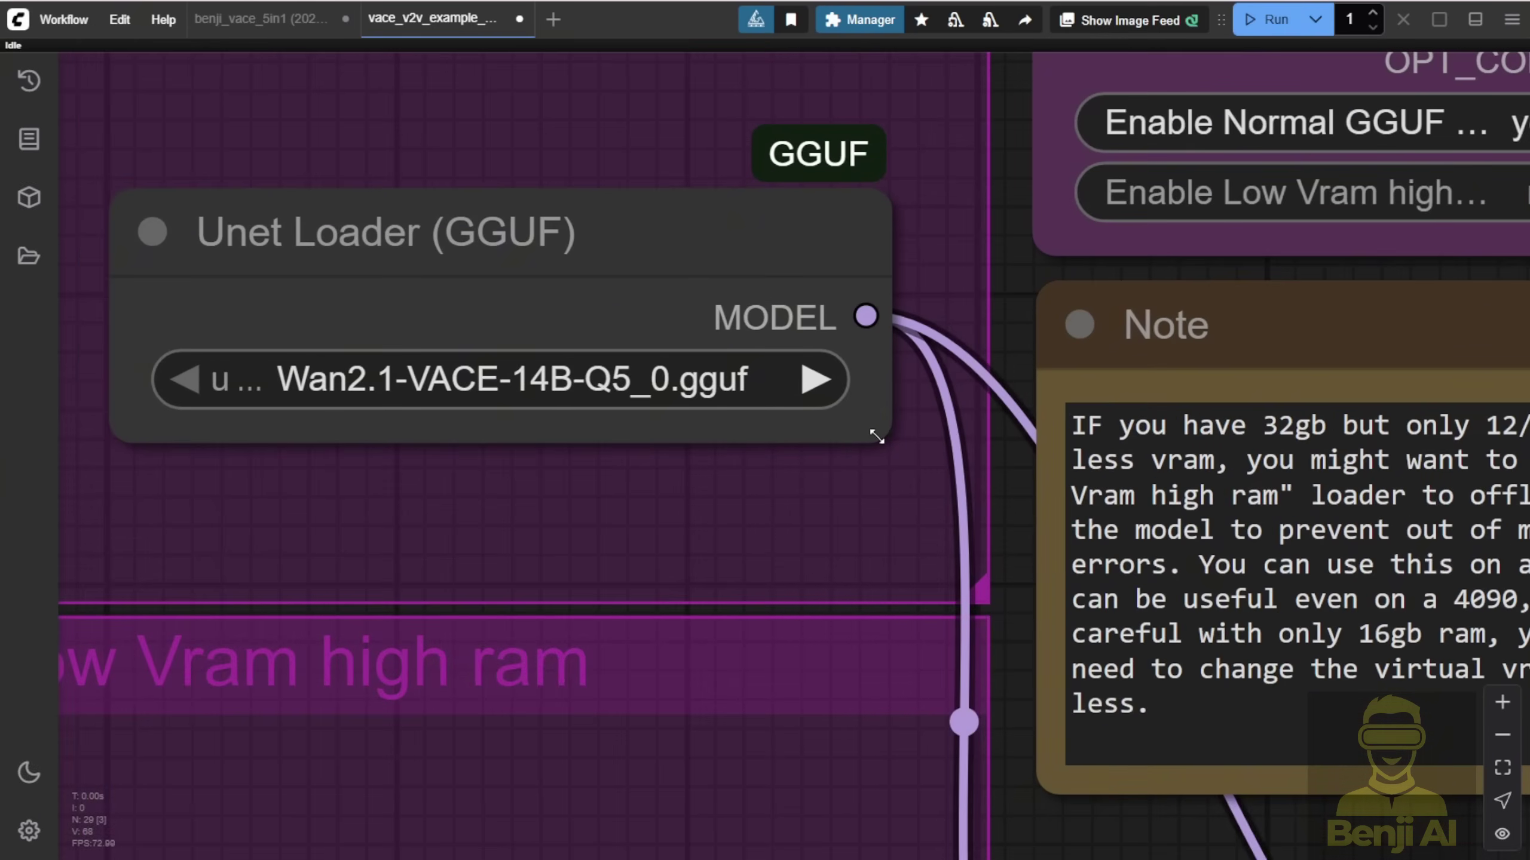
drag(878, 426, 1087, 435)
drag(792, 243, 663, 227)
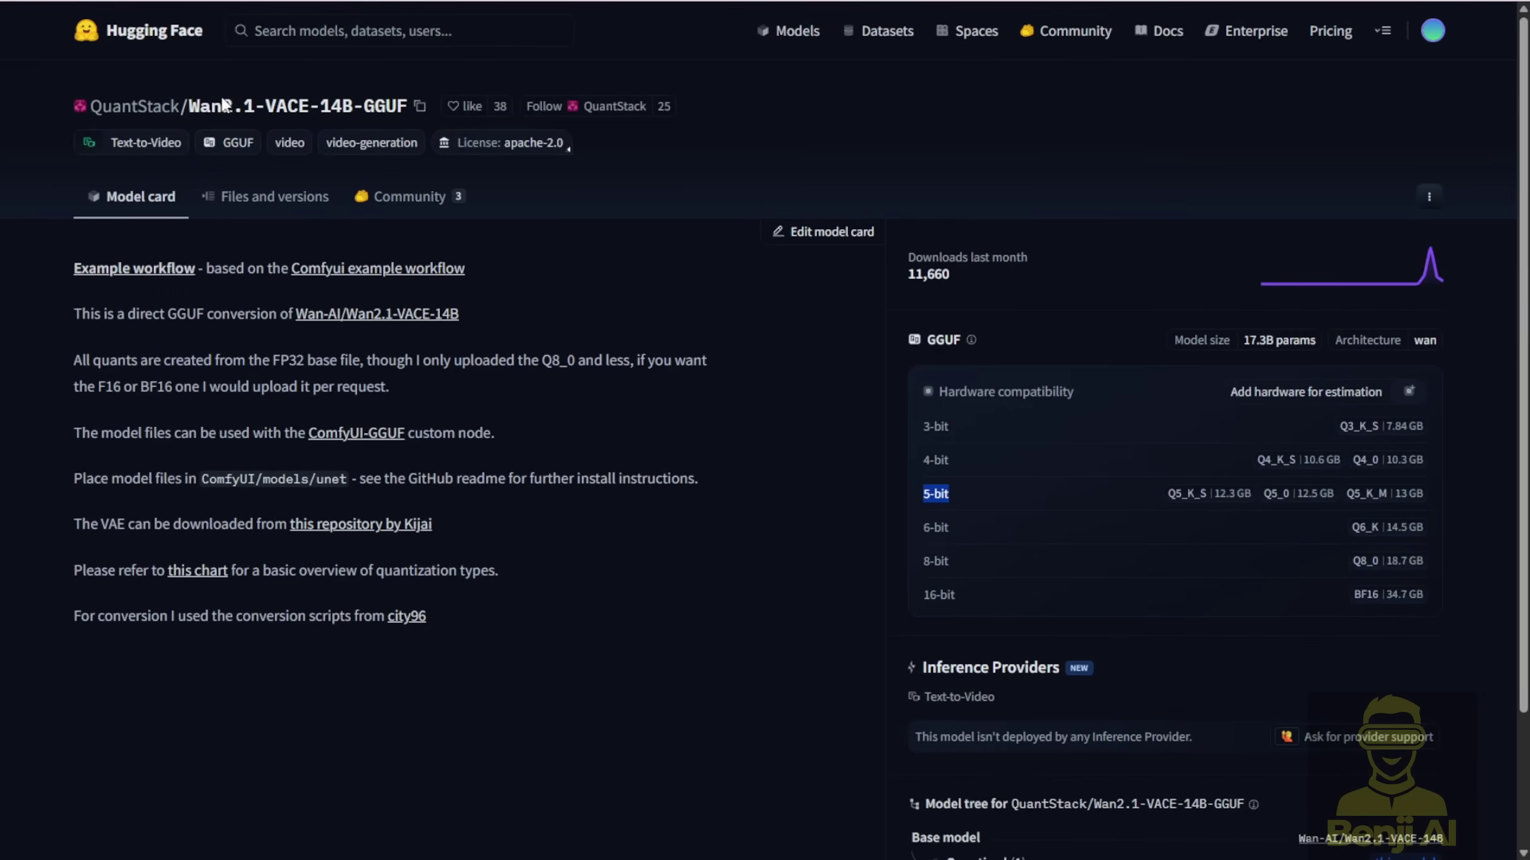
- Open the file list of the Wan2.1-VACE-14B-GGUF repository on Hugging Face and compare the Q8_0 file with the smaller quantizations
click(258, 196)
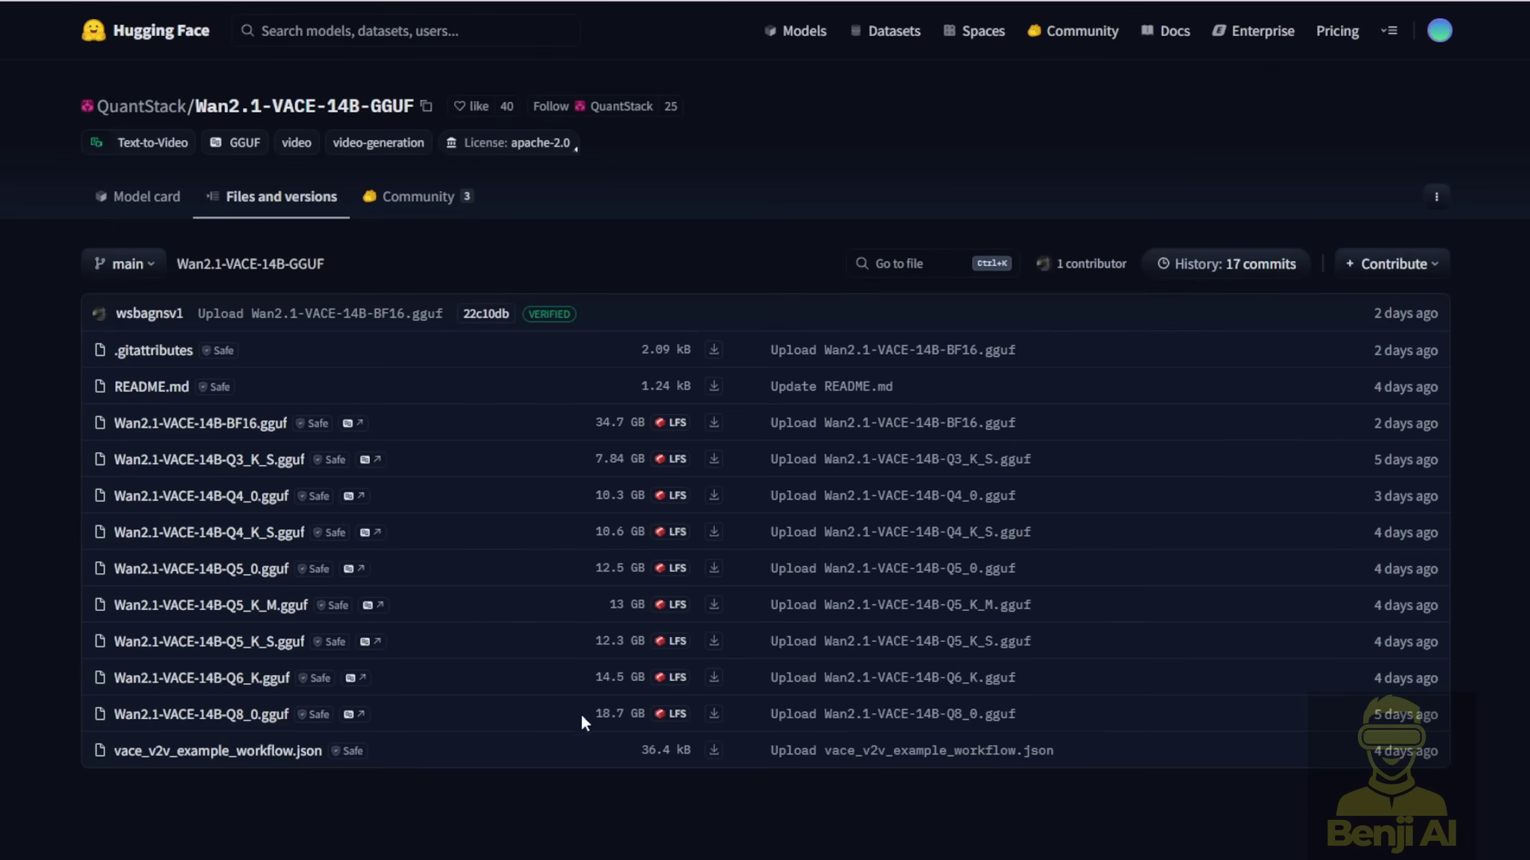
drag(291, 714, 227, 715)
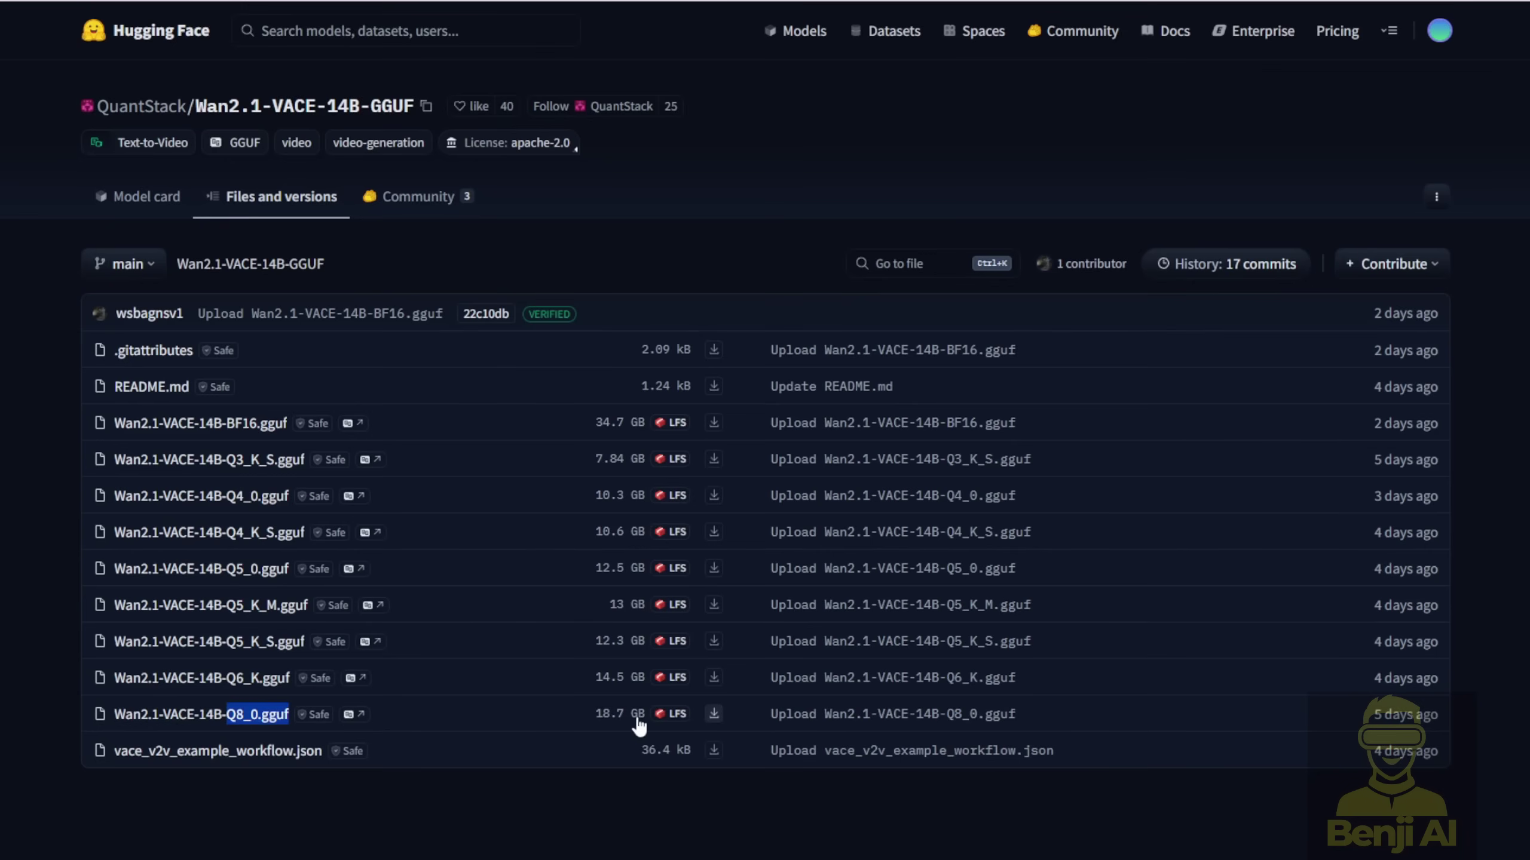
drag(490, 678, 421, 553)
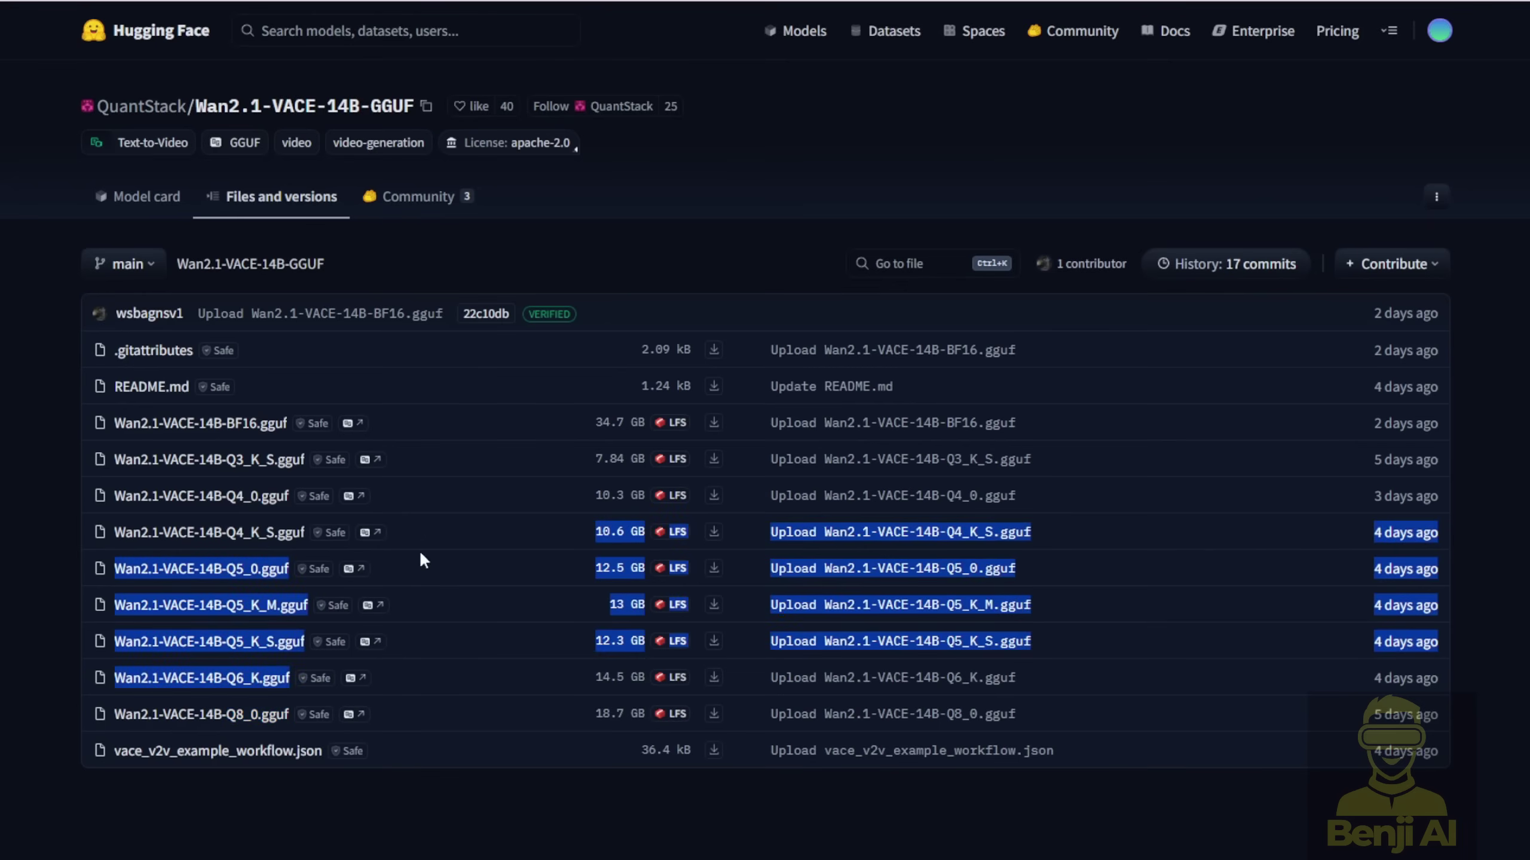
click(475, 566)
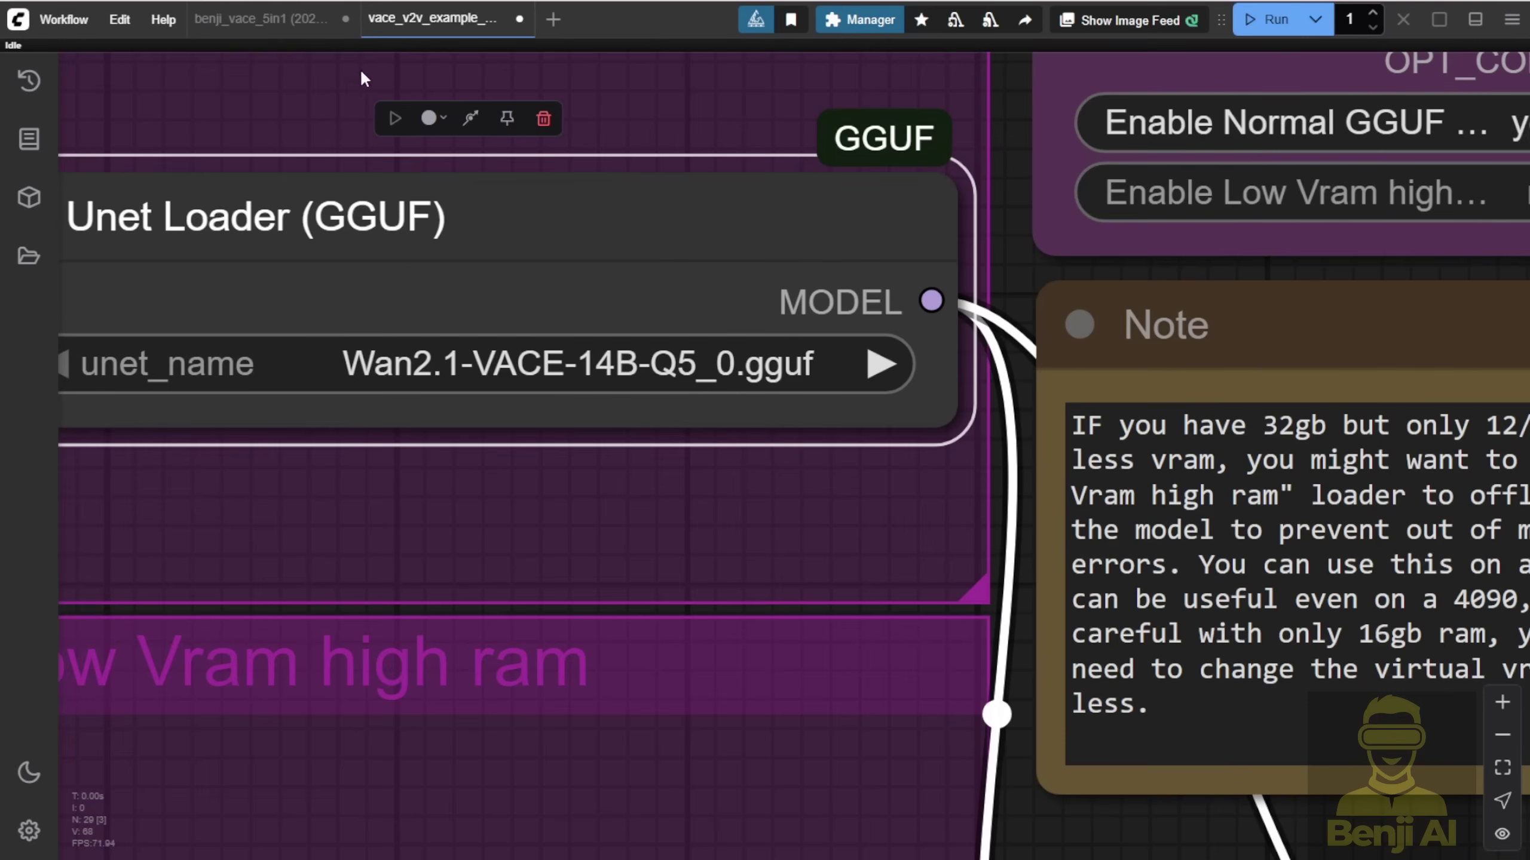
- Back in ComfyUI, inspect the WanVaceToVideo, KSampler, VAE Decode and TrimVideoLatent nodes in the Sampling & Decoding group
scroll(458, 338, down, 1)
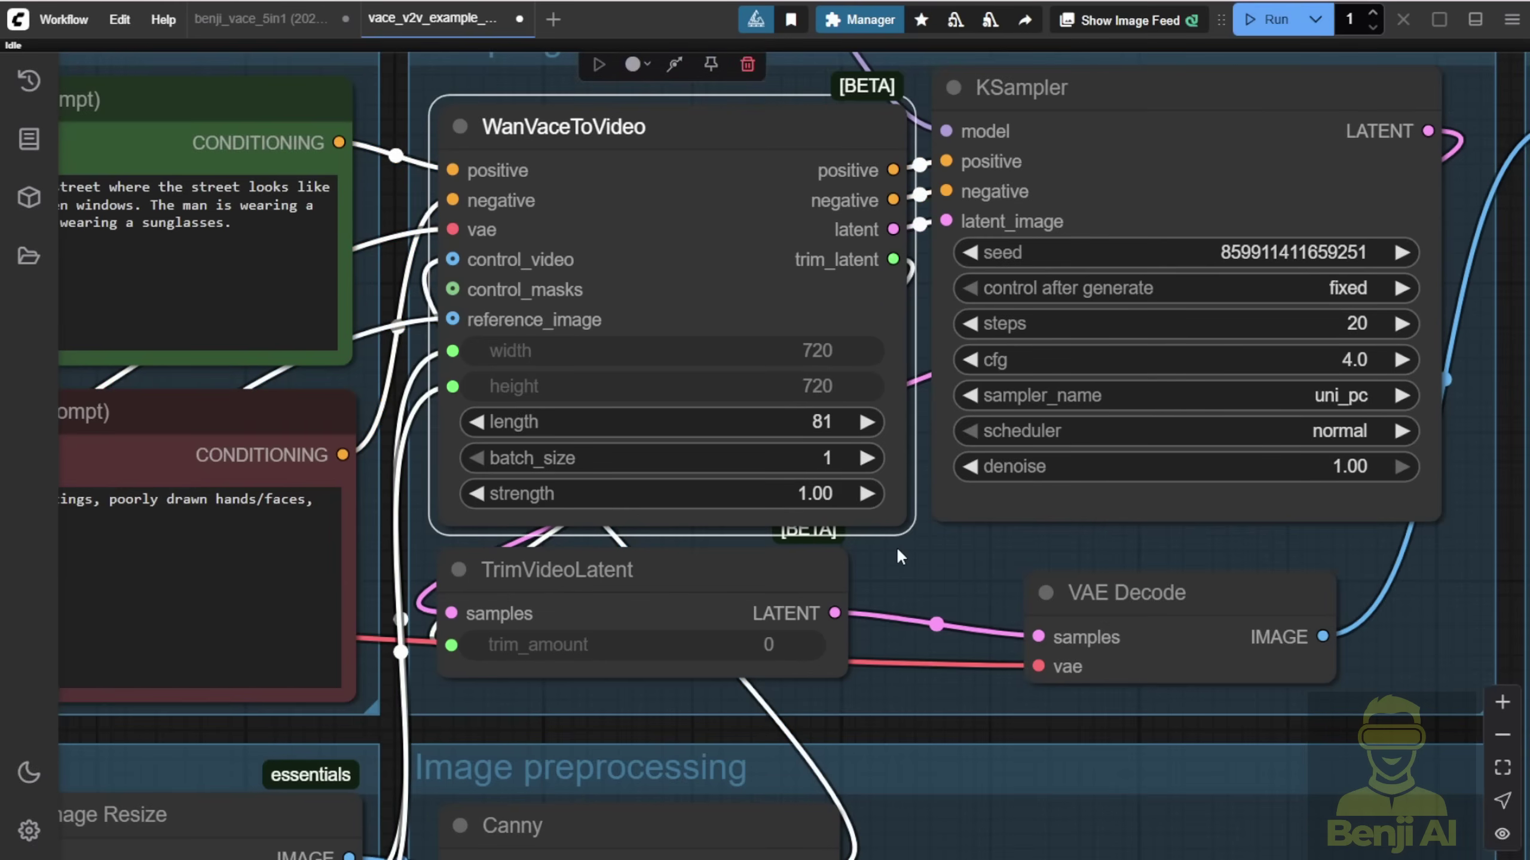
drag(927, 546, 841, 617)
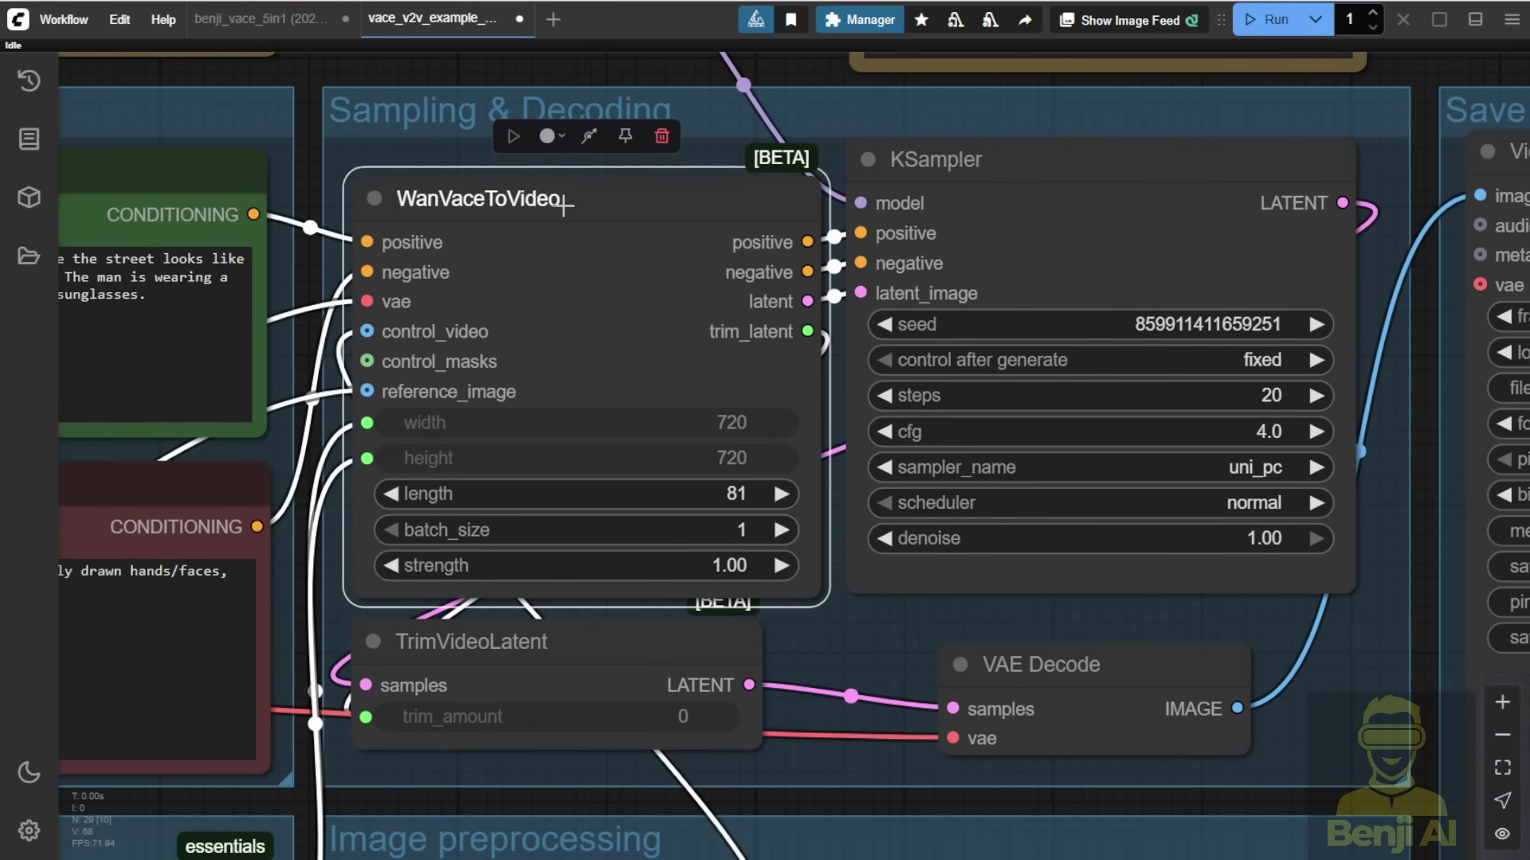
click(1152, 182)
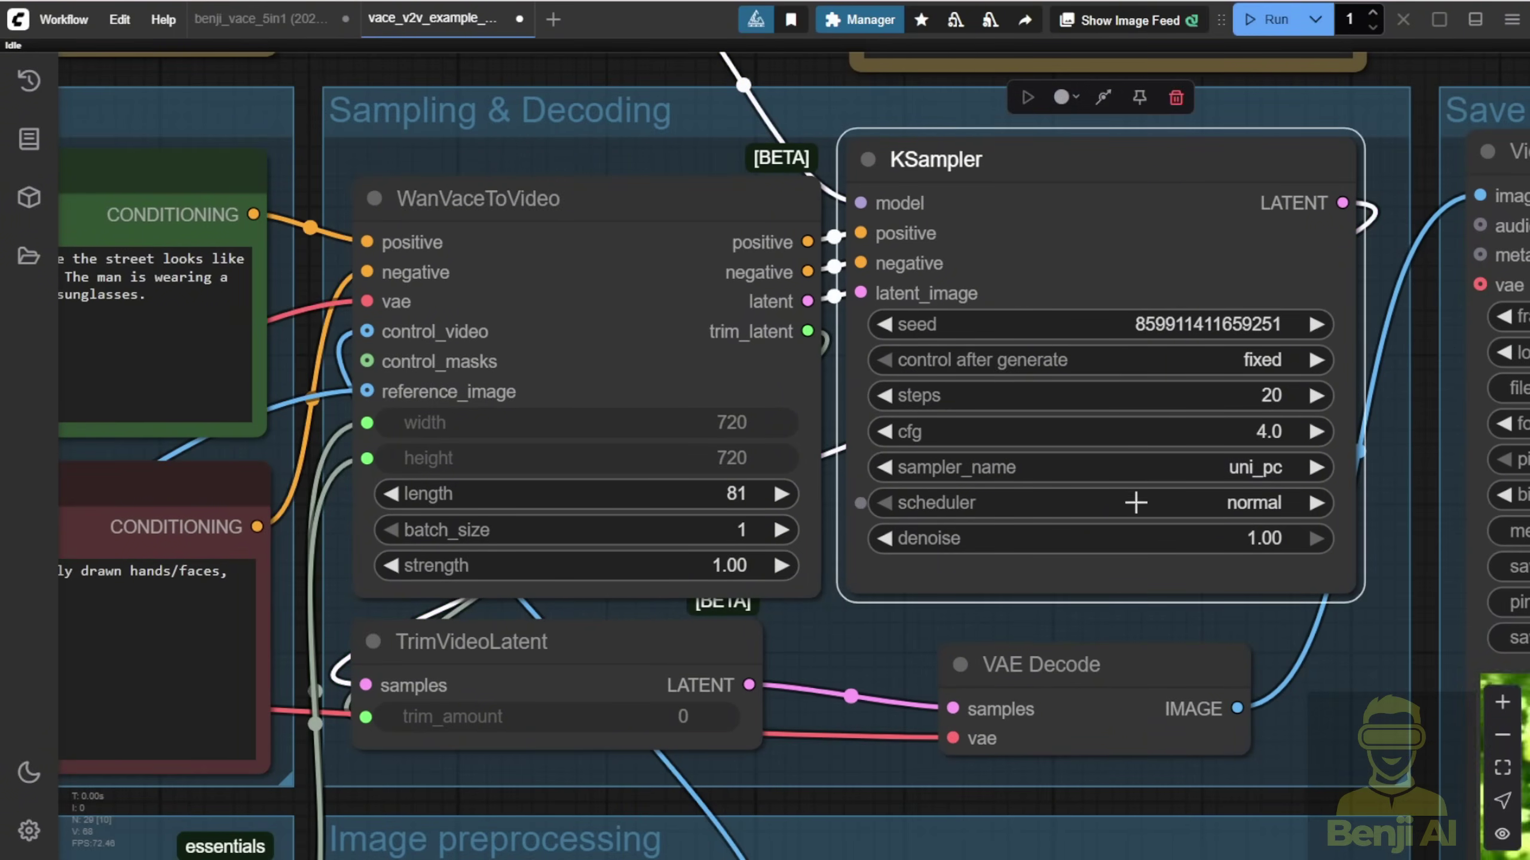
click(1121, 683)
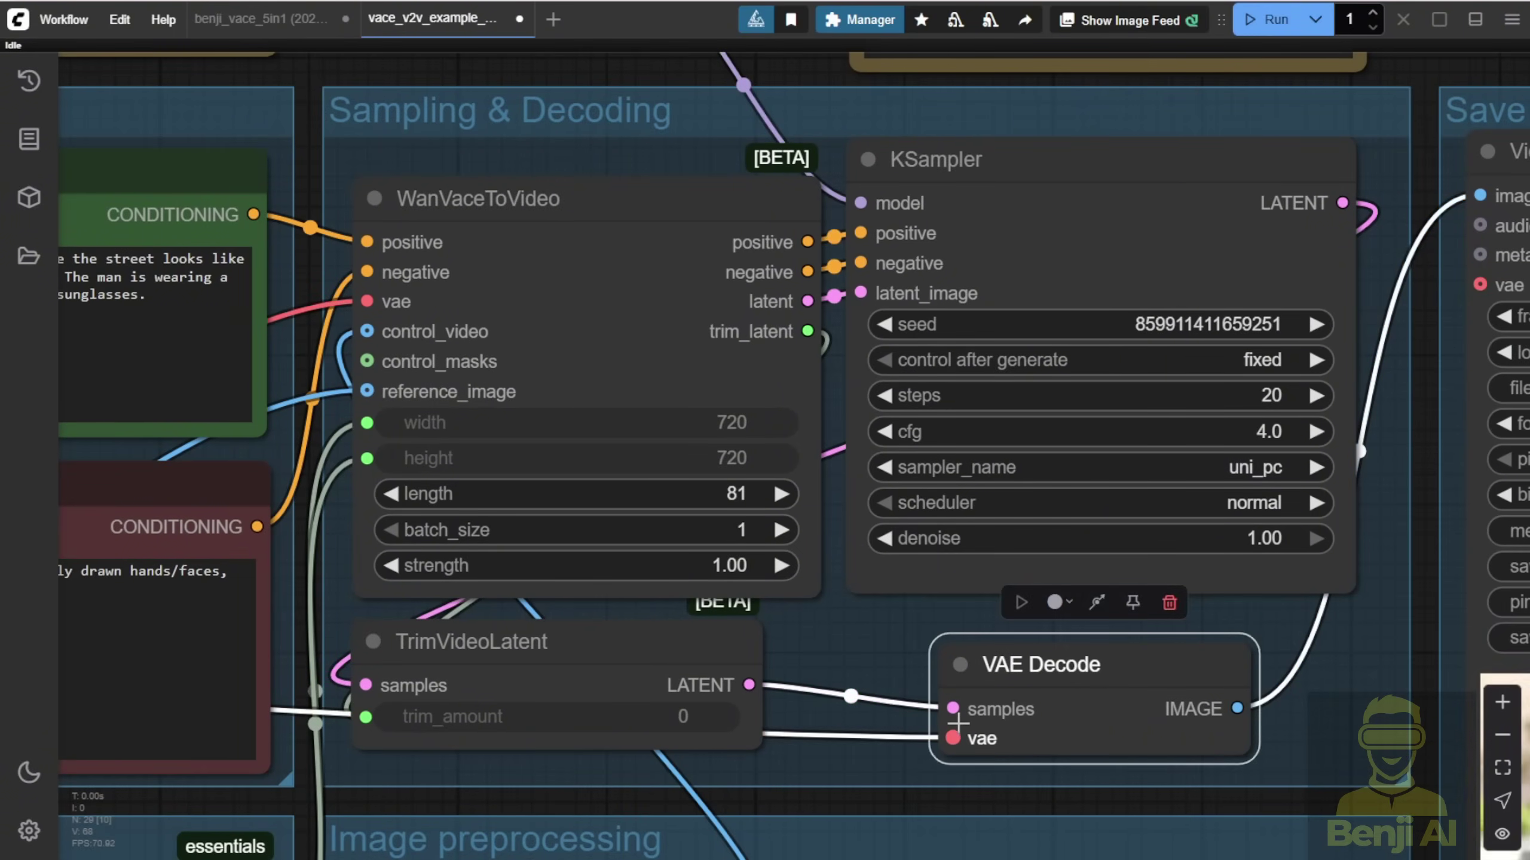
click(482, 663)
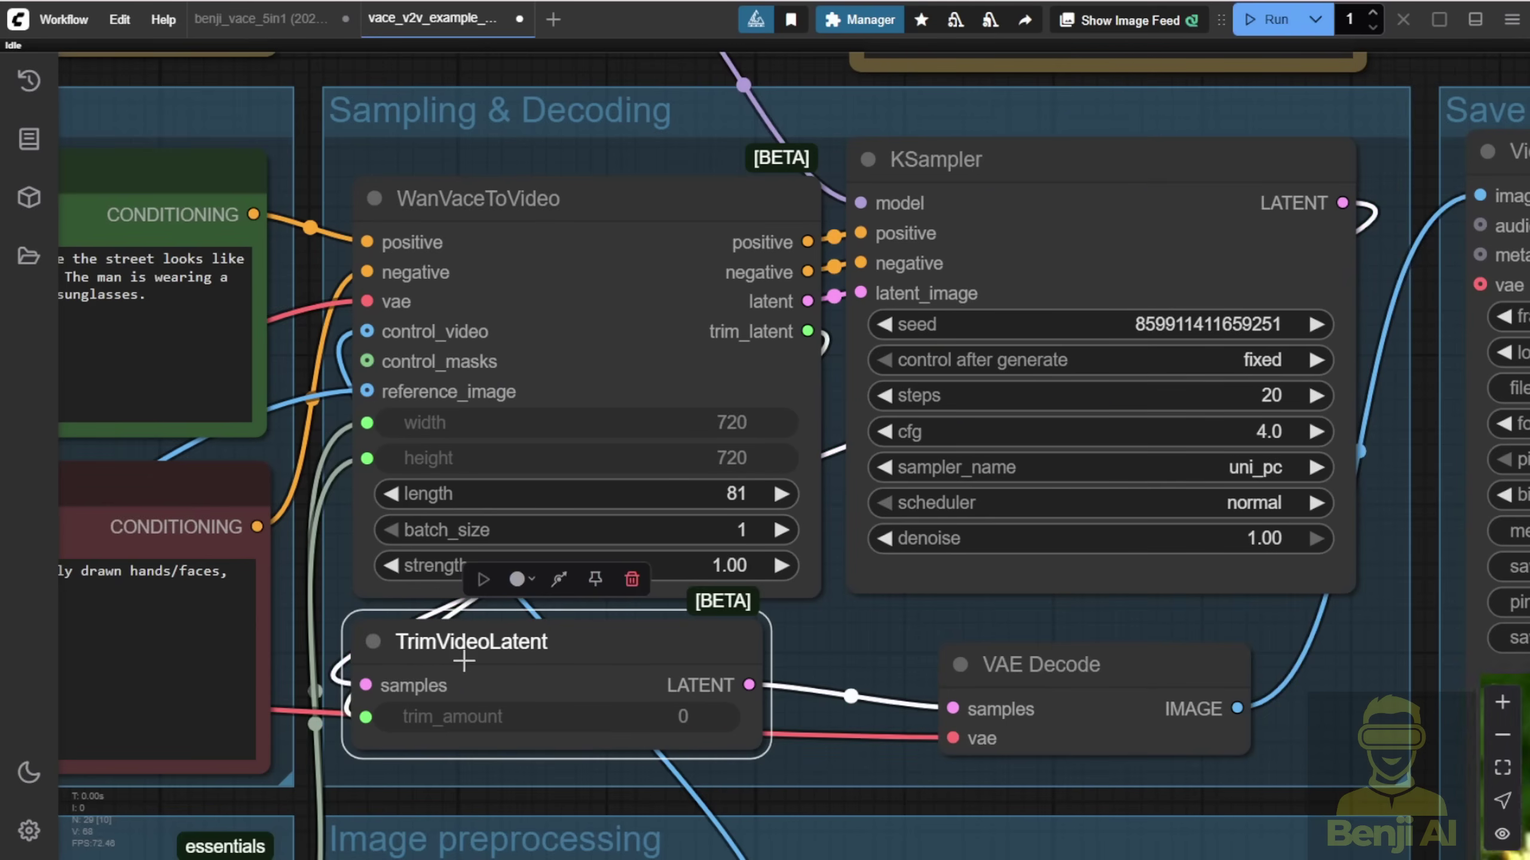
- Shift WanVaceToVideo left and place TrimVideoLatent between it and KSampler to expose the trim_latent connection
drag(503, 644, 552, 661)
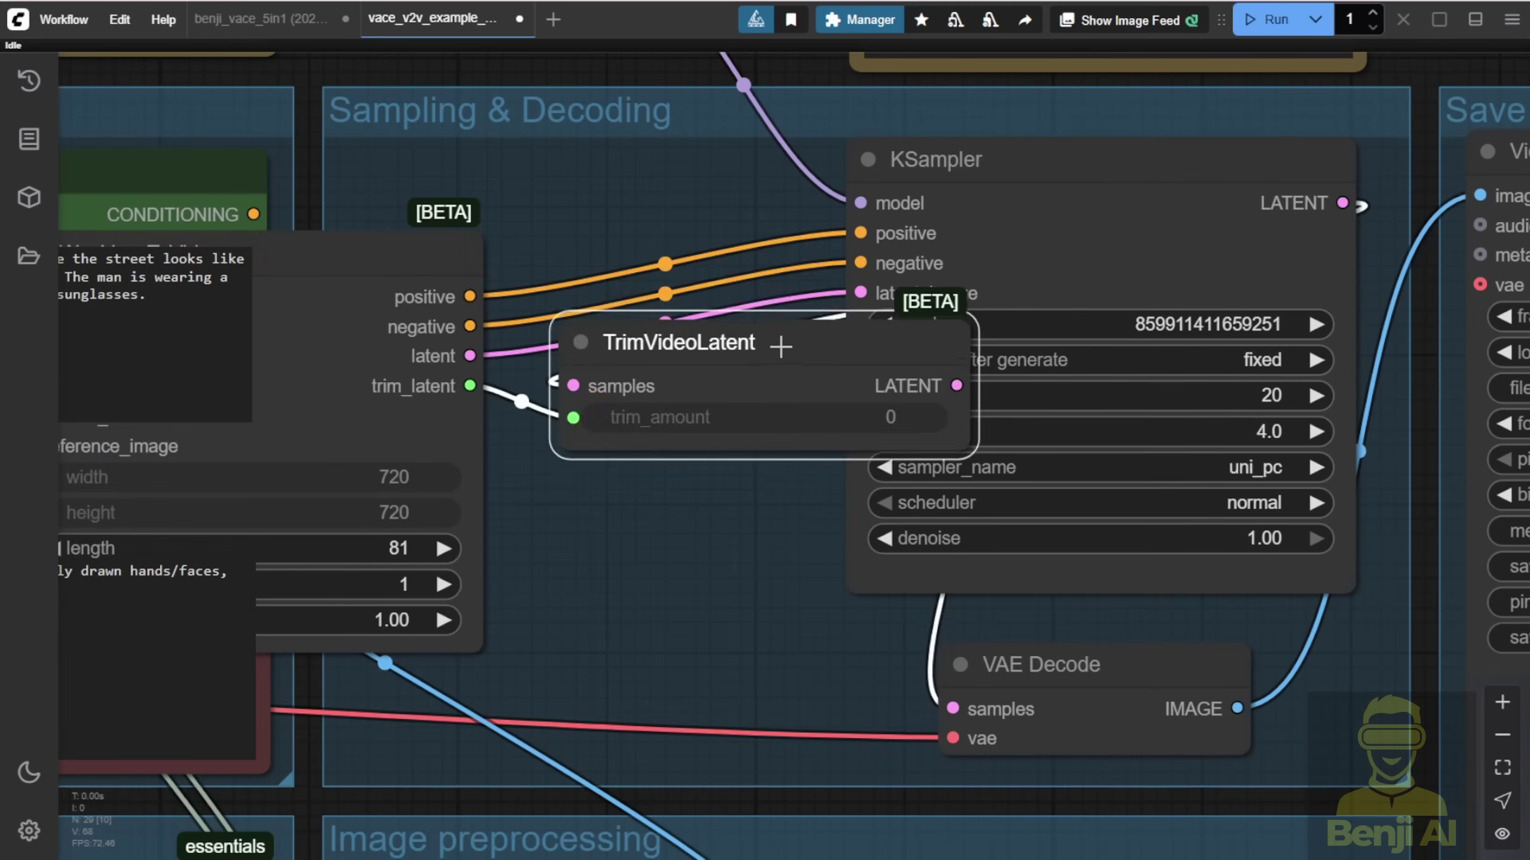
scroll(781, 351, up, 8)
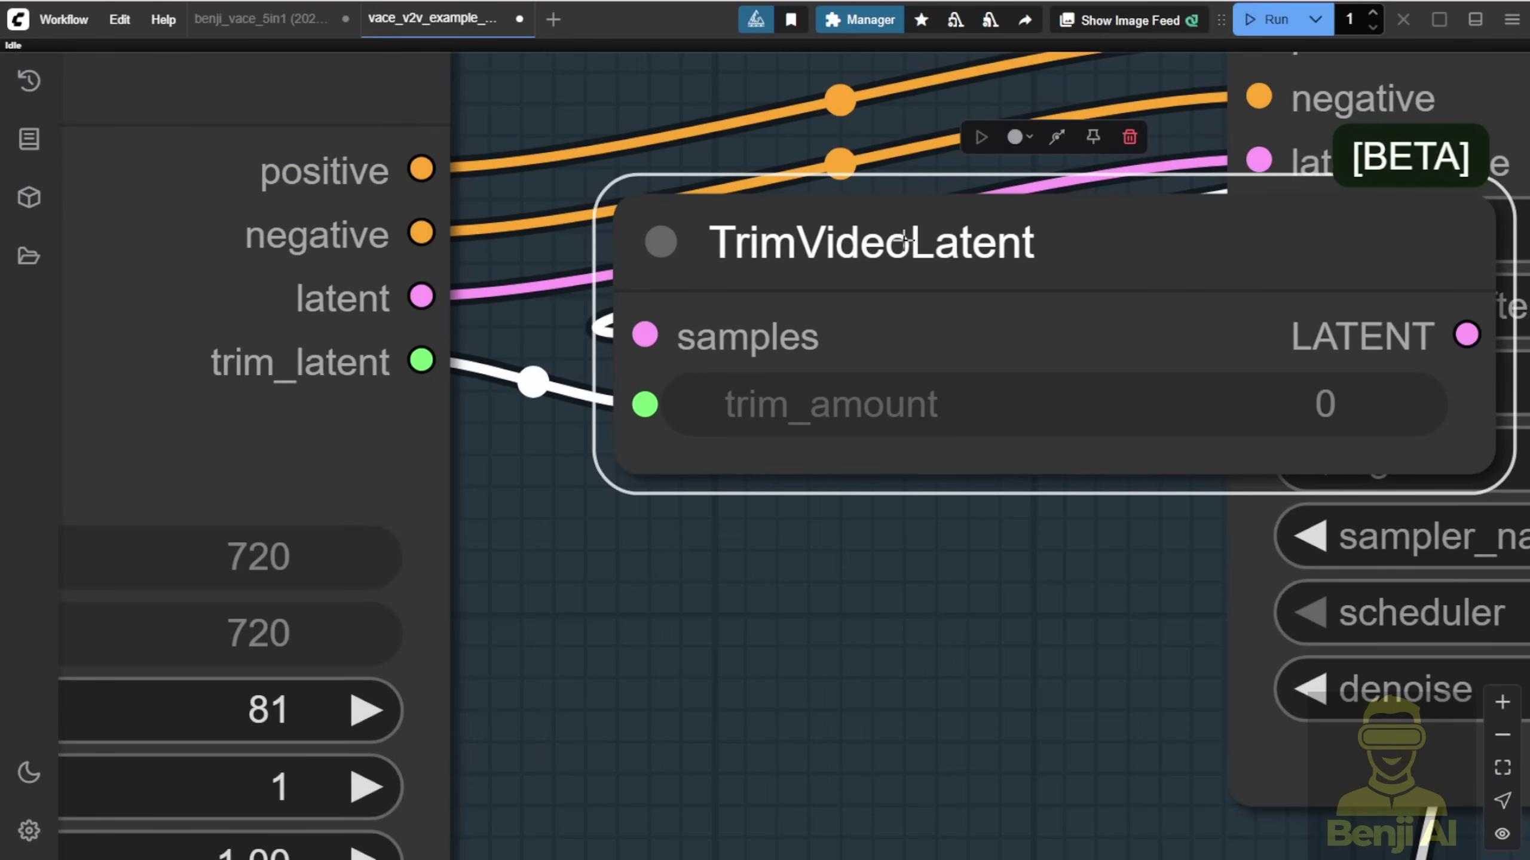
drag(905, 238, 911, 507)
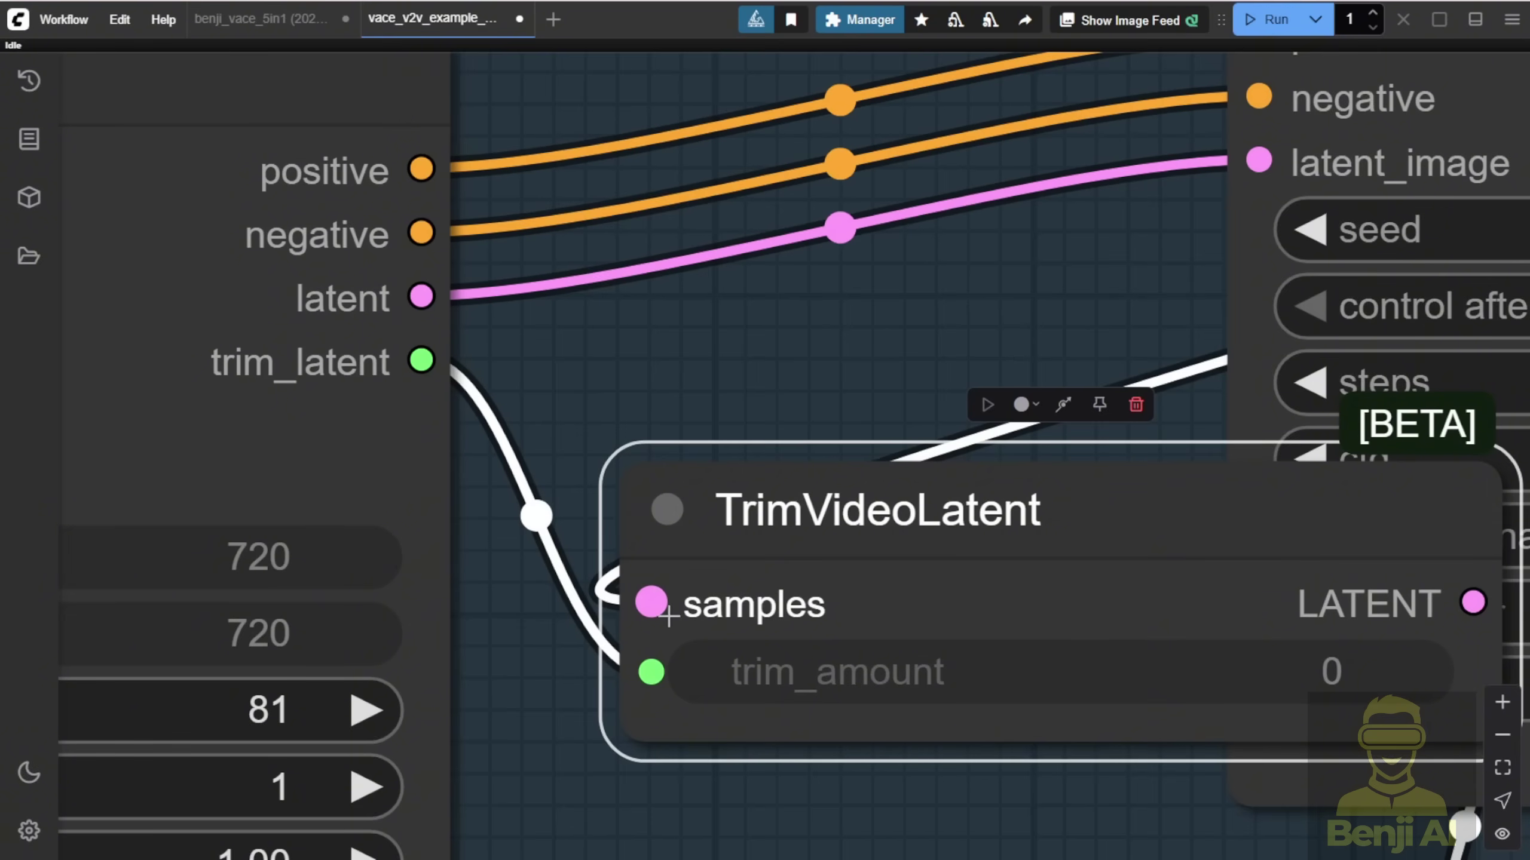
mouse_move(651, 603)
mouse_down()
mouse_move(615, 580)
mouse_move(651, 602)
mouse_up()
scroll(843, 330, down, 5)
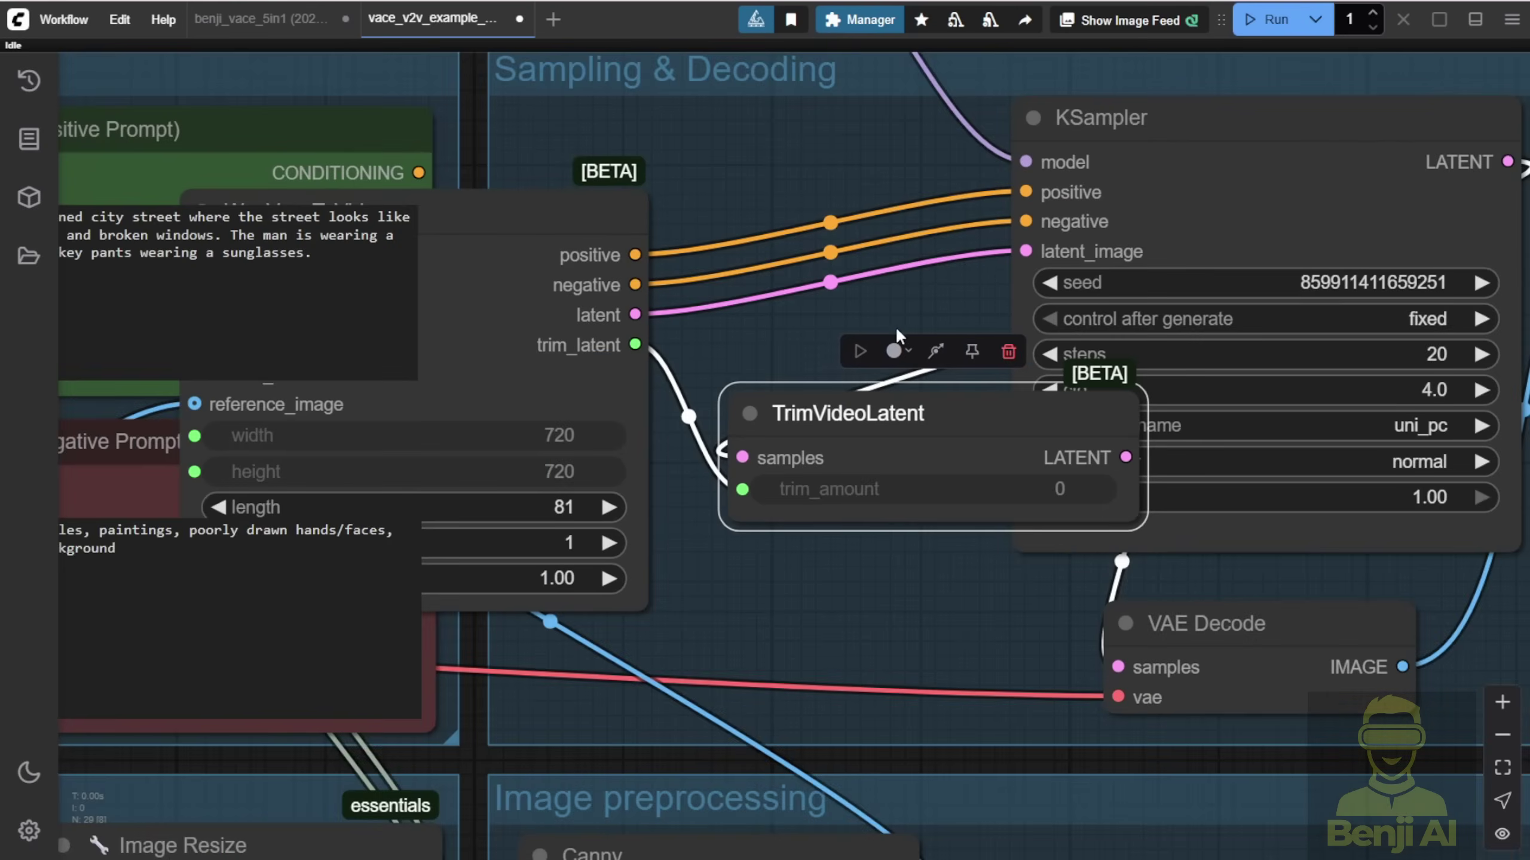
- Move TrimVideoLatent below KSampler, directly to the left of VAE Decode, and trace its latent link into the VAE Decode samples input
scroll(875, 328, right, 8)
scroll(843, 199, up, 3)
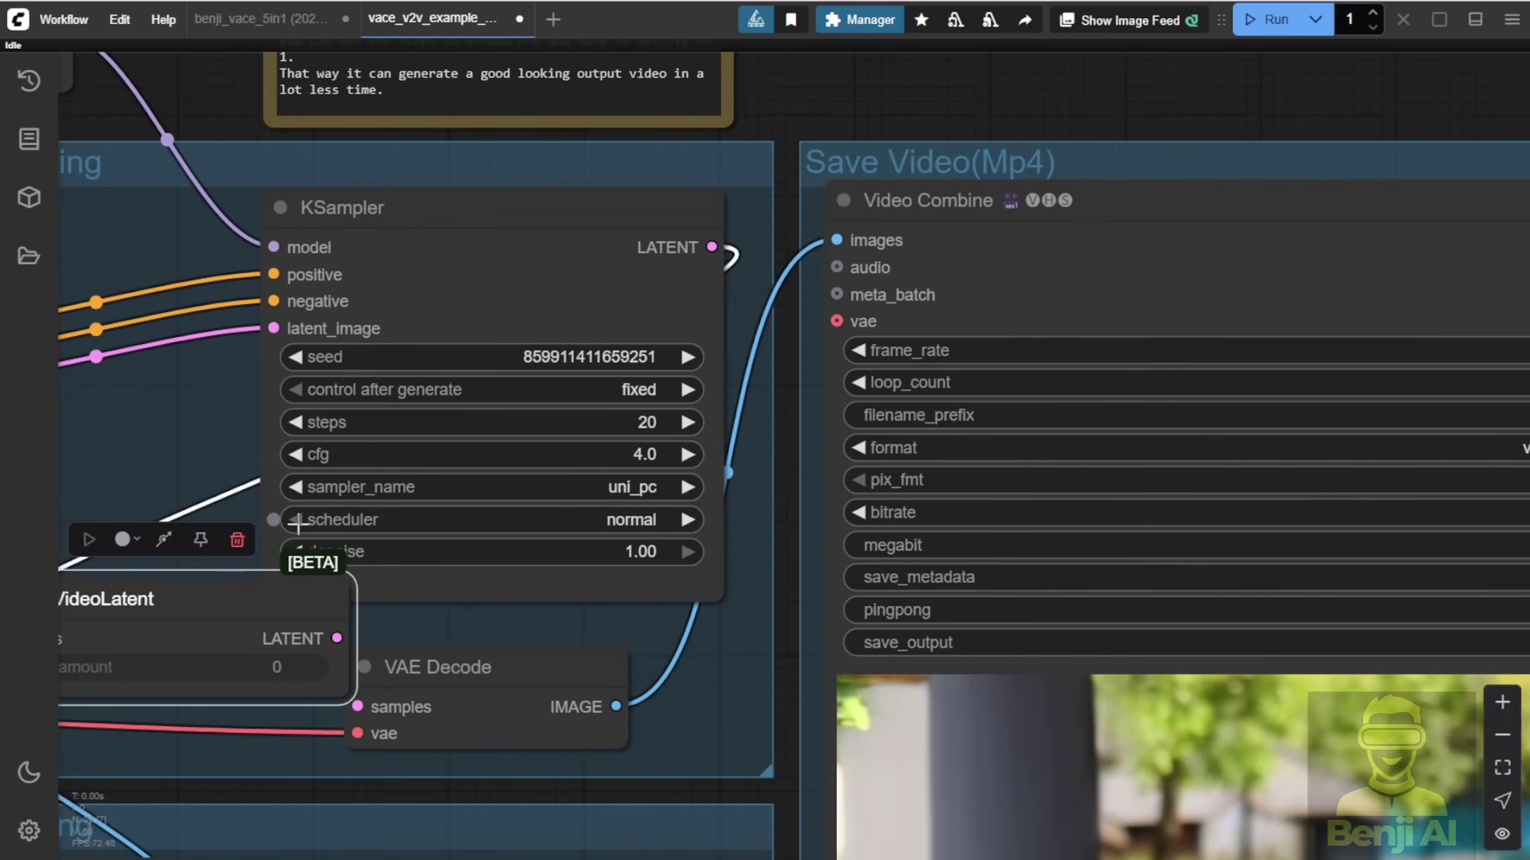
scroll(297, 524, down, 3)
scroll(432, 349, up, 6)
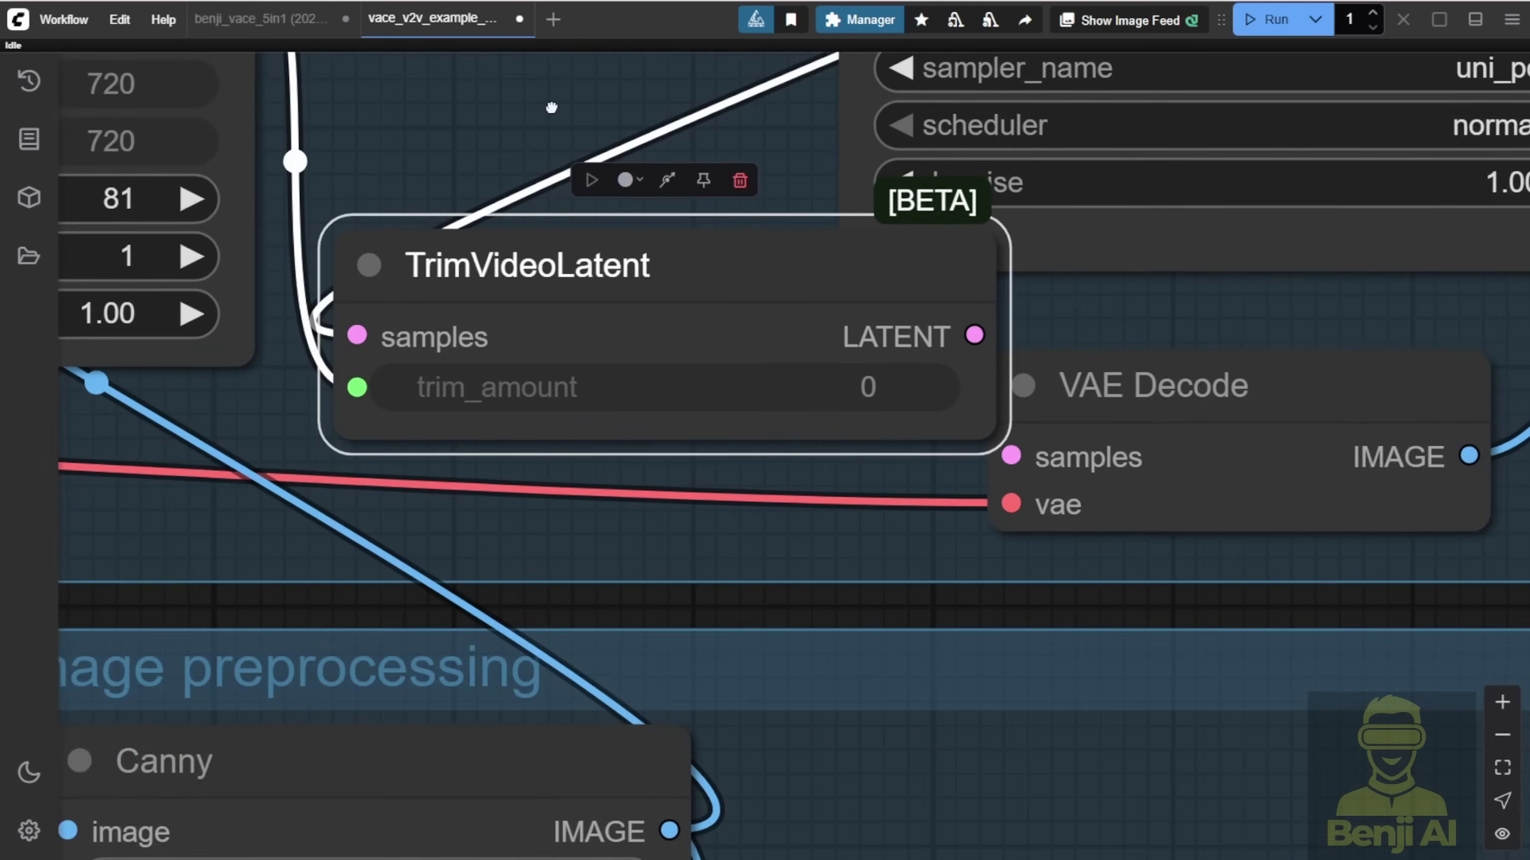
scroll(550, 341, down, 3)
drag(771, 250, 650, 372)
drag(1137, 310, 729, 324)
click(701, 390)
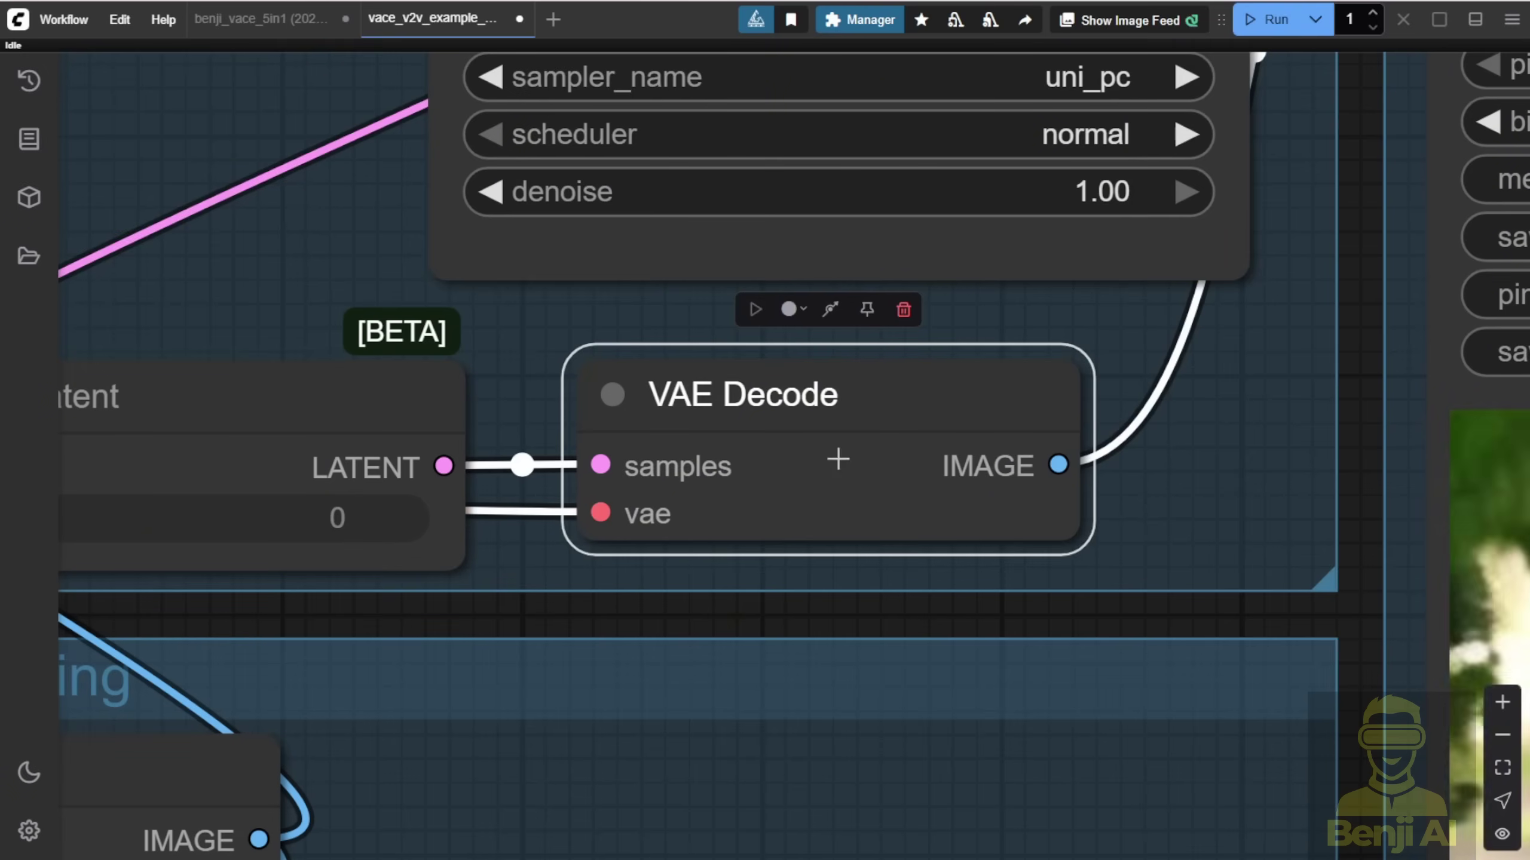
- Follow the VAE Decode image output to the Video Combine node and check its settings and generated video preview
drag(1188, 481, 404, 582)
scroll(908, 577, down, 7)
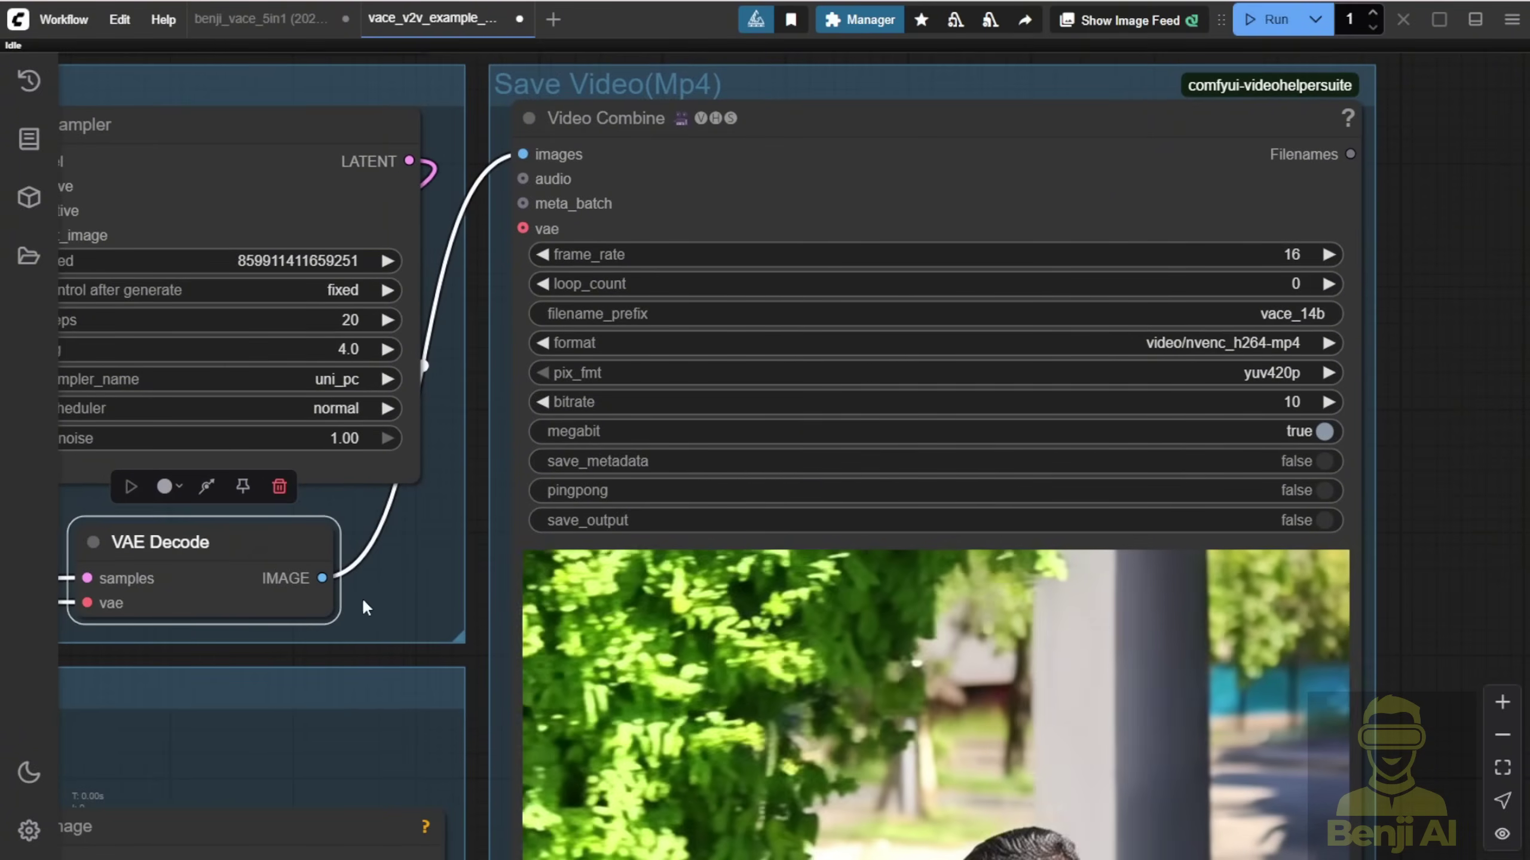
click(807, 156)
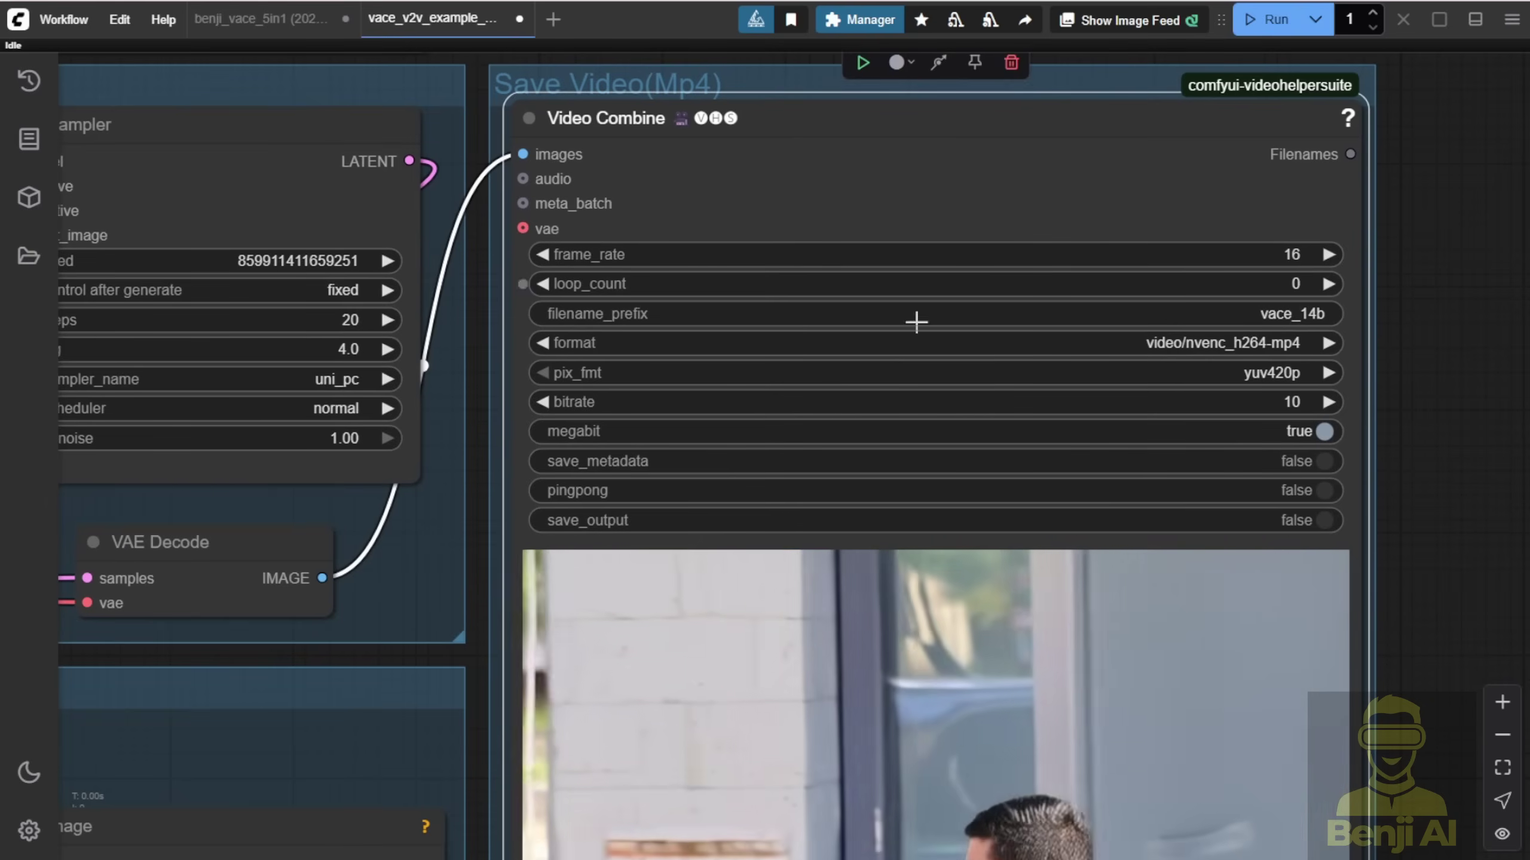
drag(1456, 526, 1424, 184)
scroll(1422, 192, down, 4)
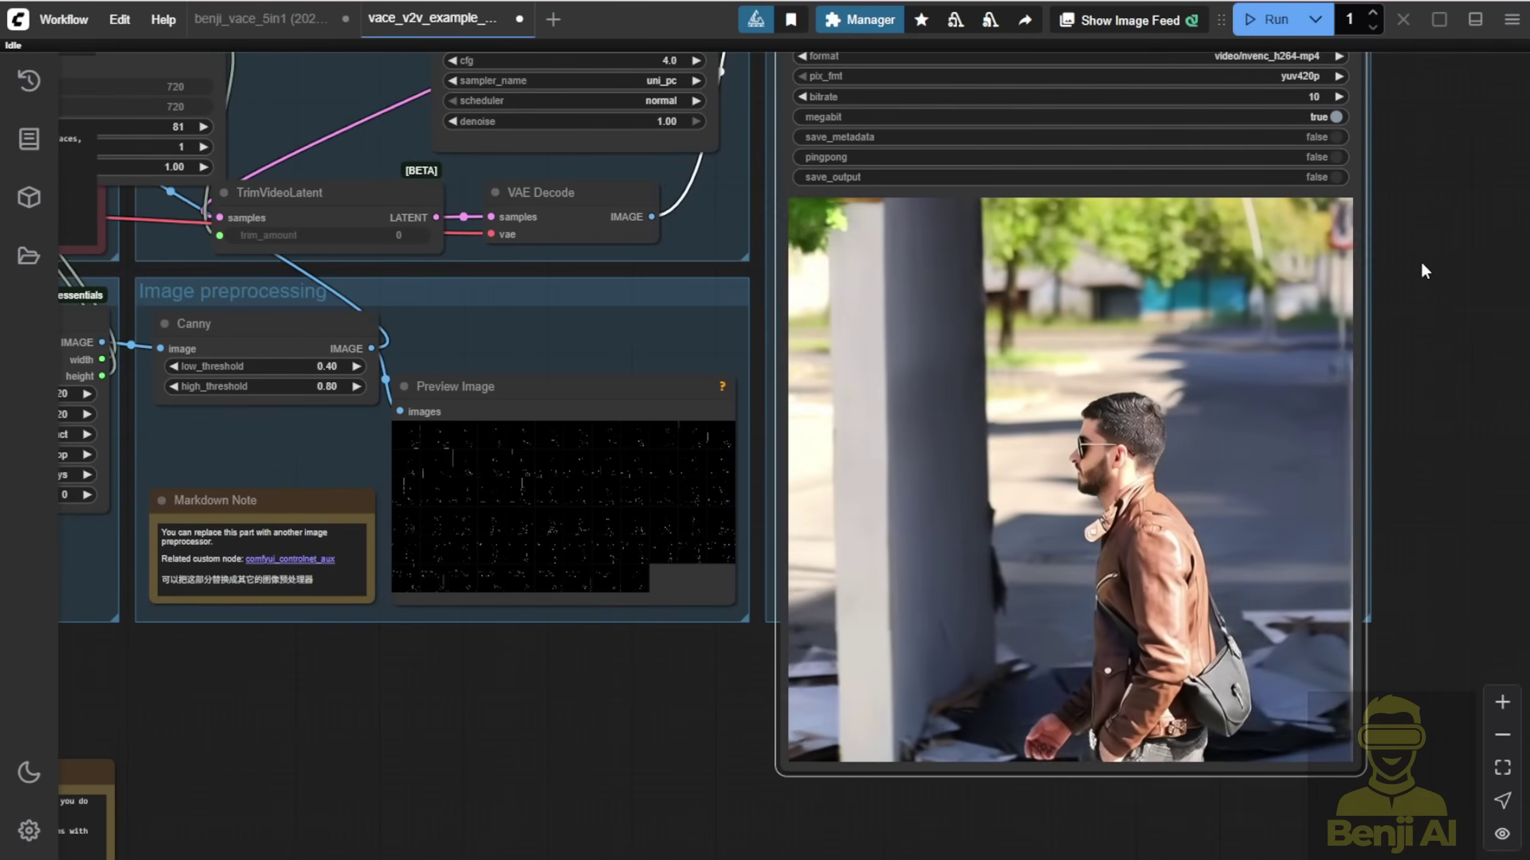
- Place the Load Video (Upload) and Load Image nodes on either side of the Video Combine preview and compare the inputs with the generated video
scroll(1430, 259, up, 1)
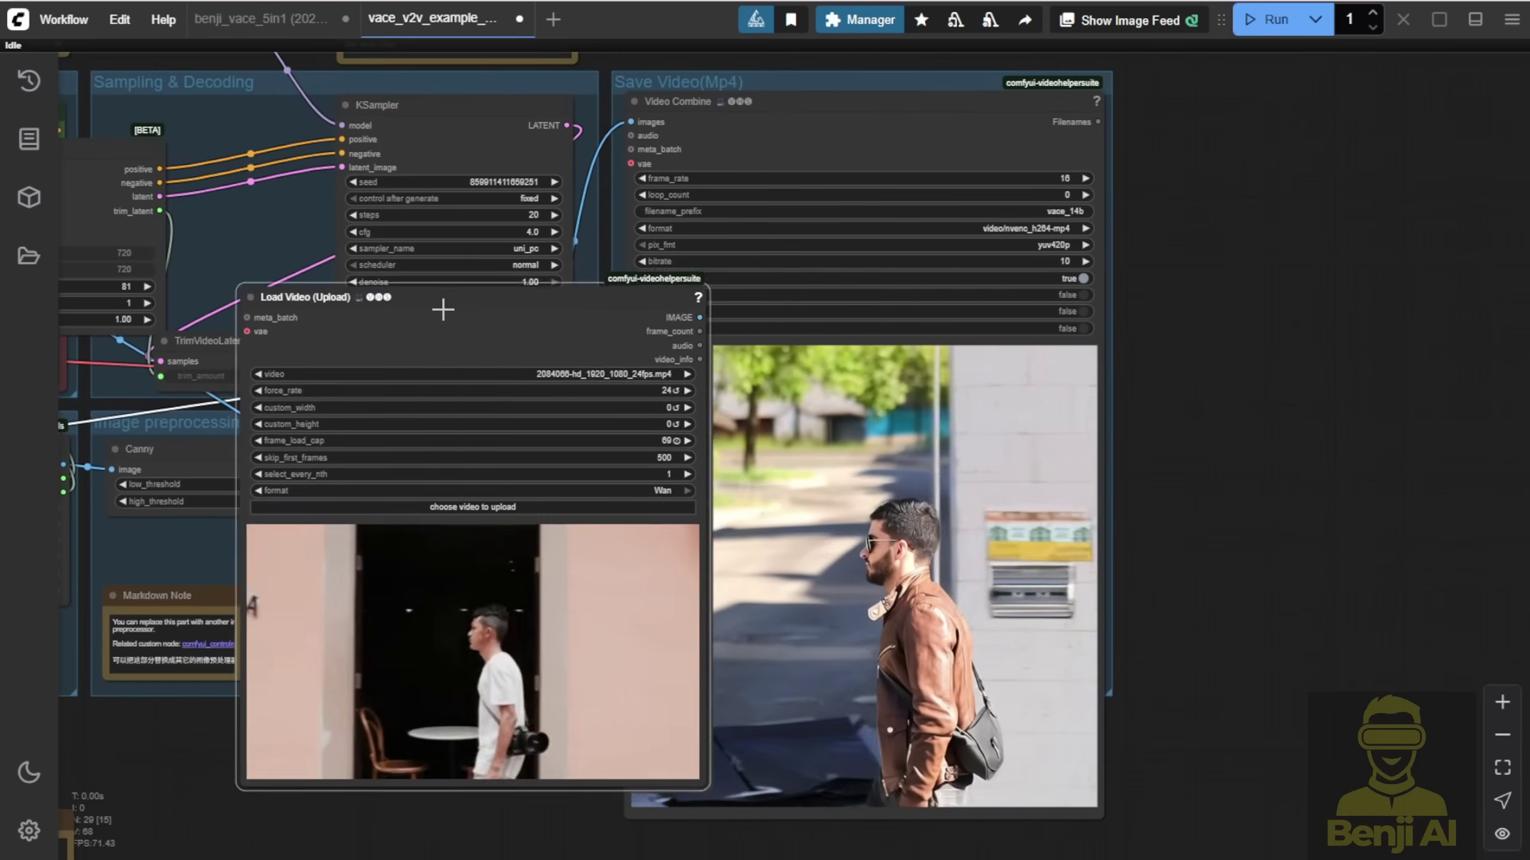
drag(1291, 434, 1408, 226)
click(1168, 562)
scroll(990, 489, up, 5)
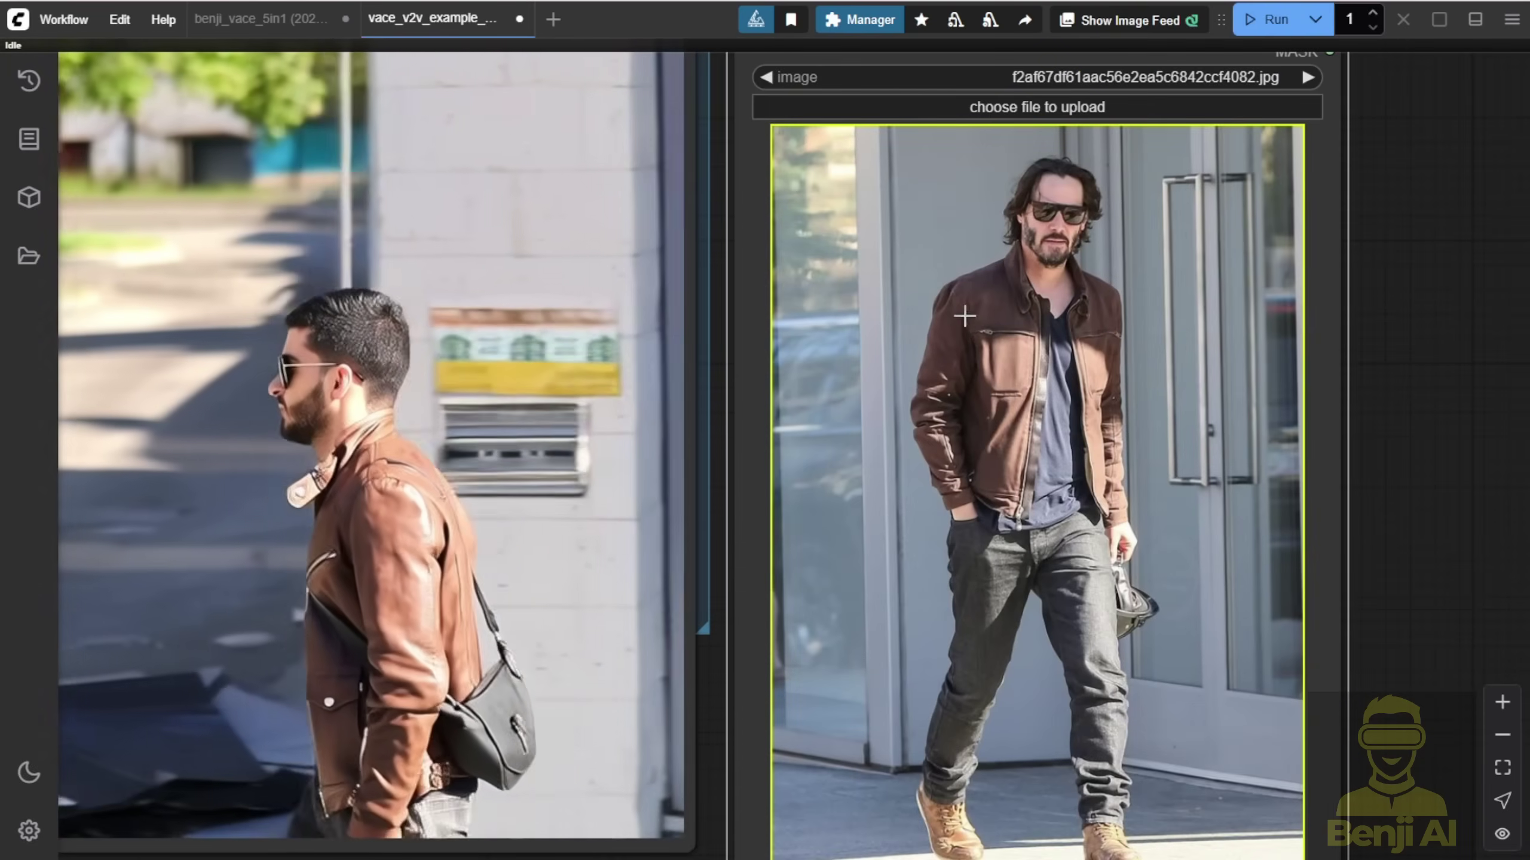
drag(1338, 446, 1457, 145)
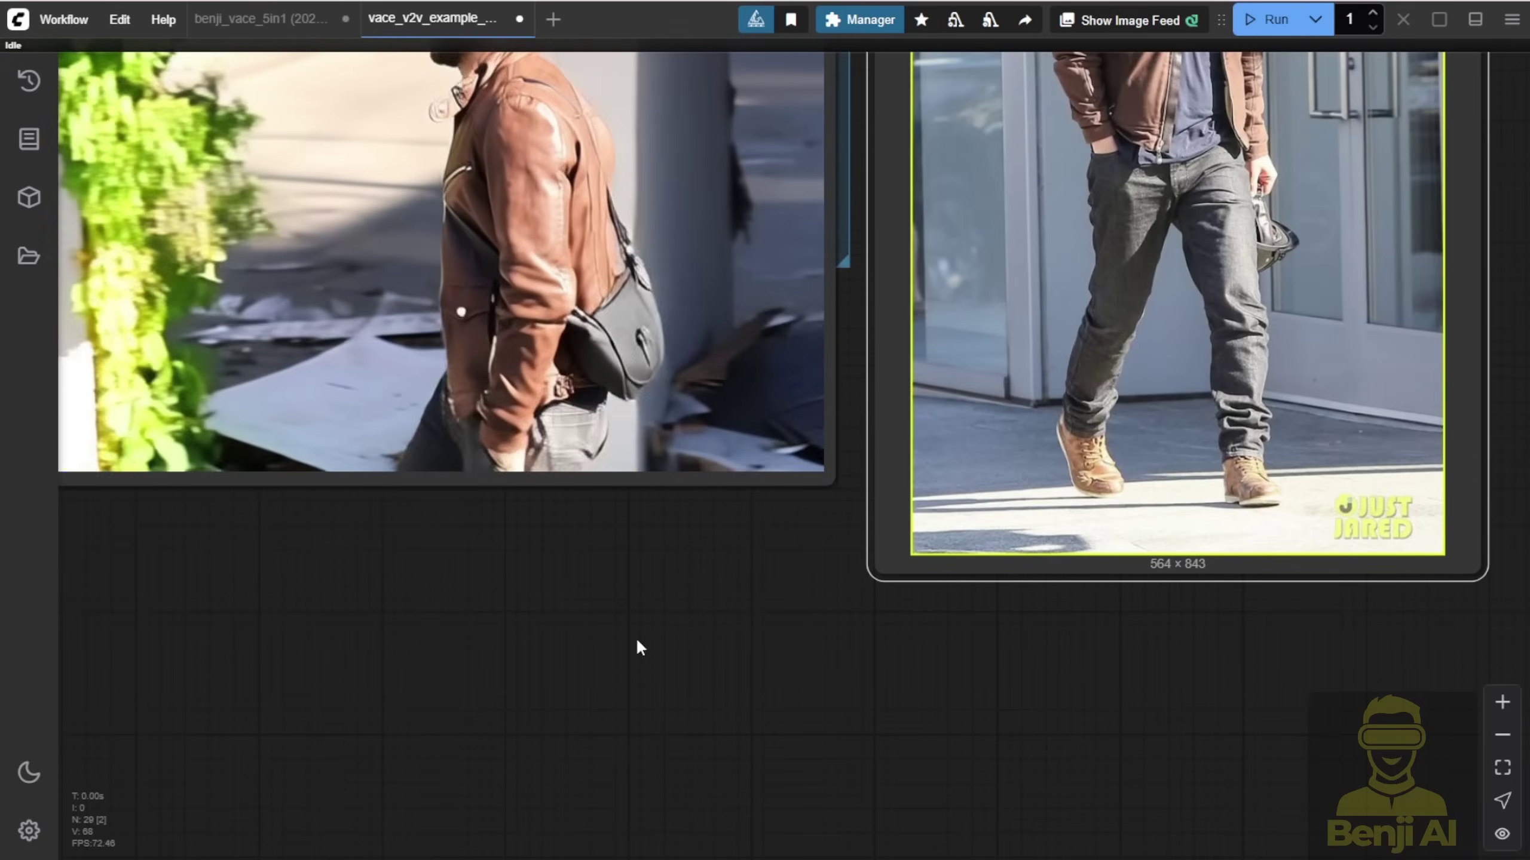
scroll(840, 711, up, 4)
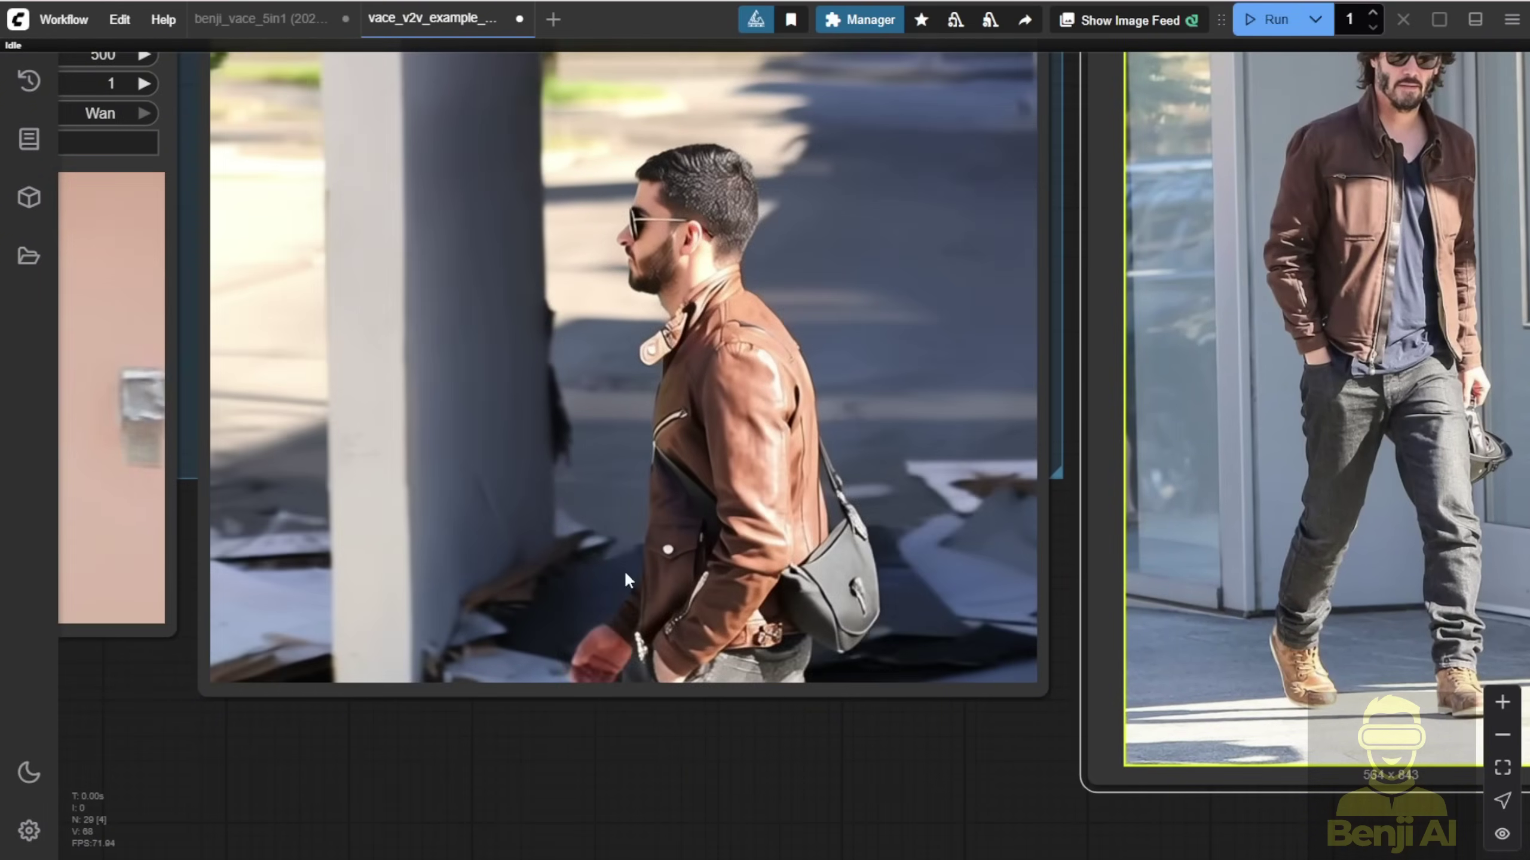
drag(623, 570, 814, 610)
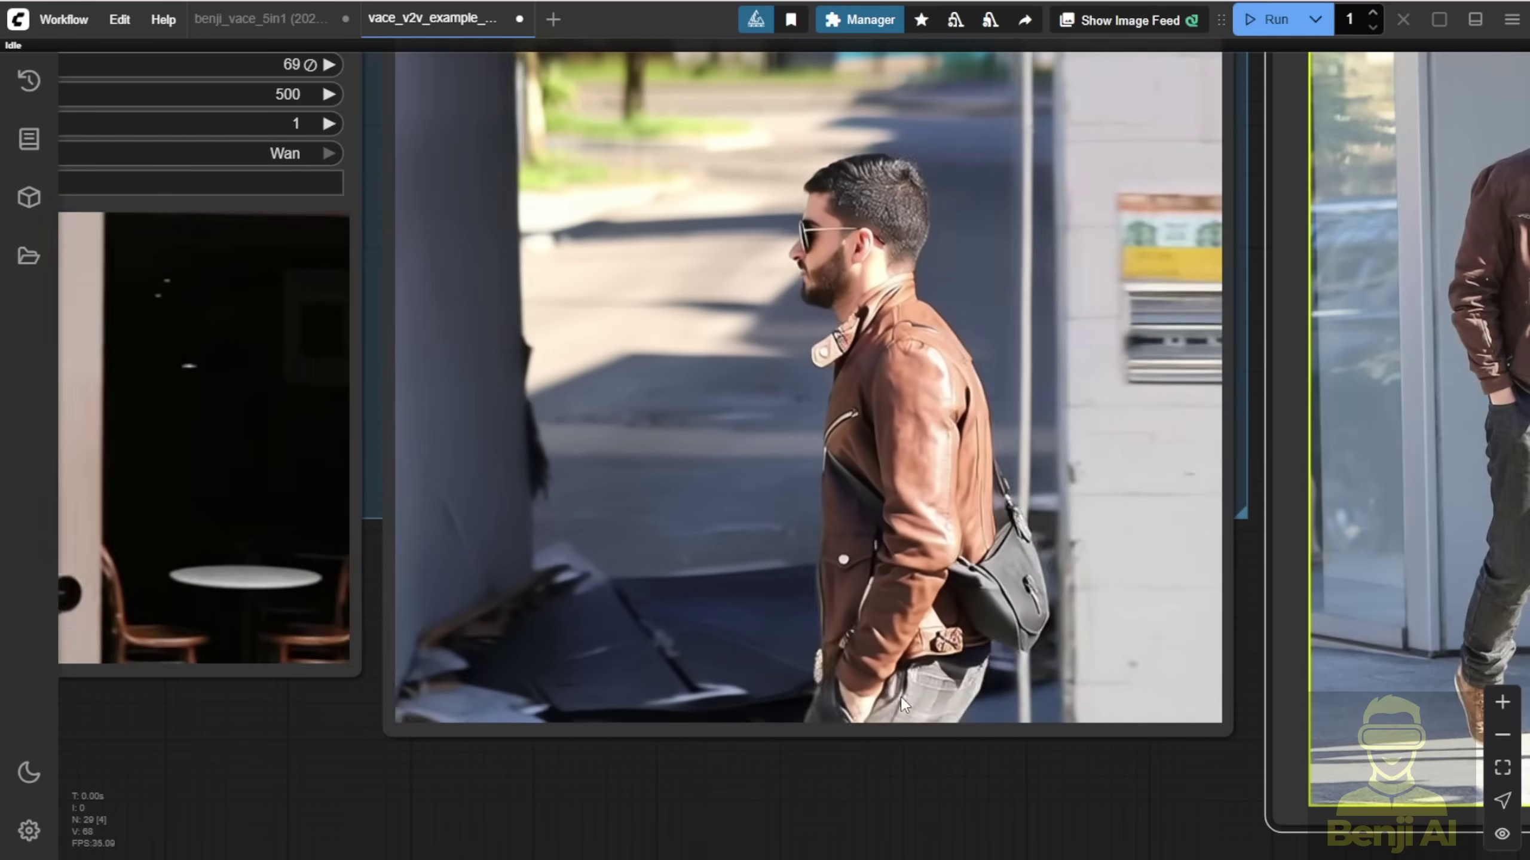
- Review the generated video in the Video Combine preview alongside the decoding and preprocessing nodes
scroll(901, 699, down, 1)
drag(1024, 794, 897, 797)
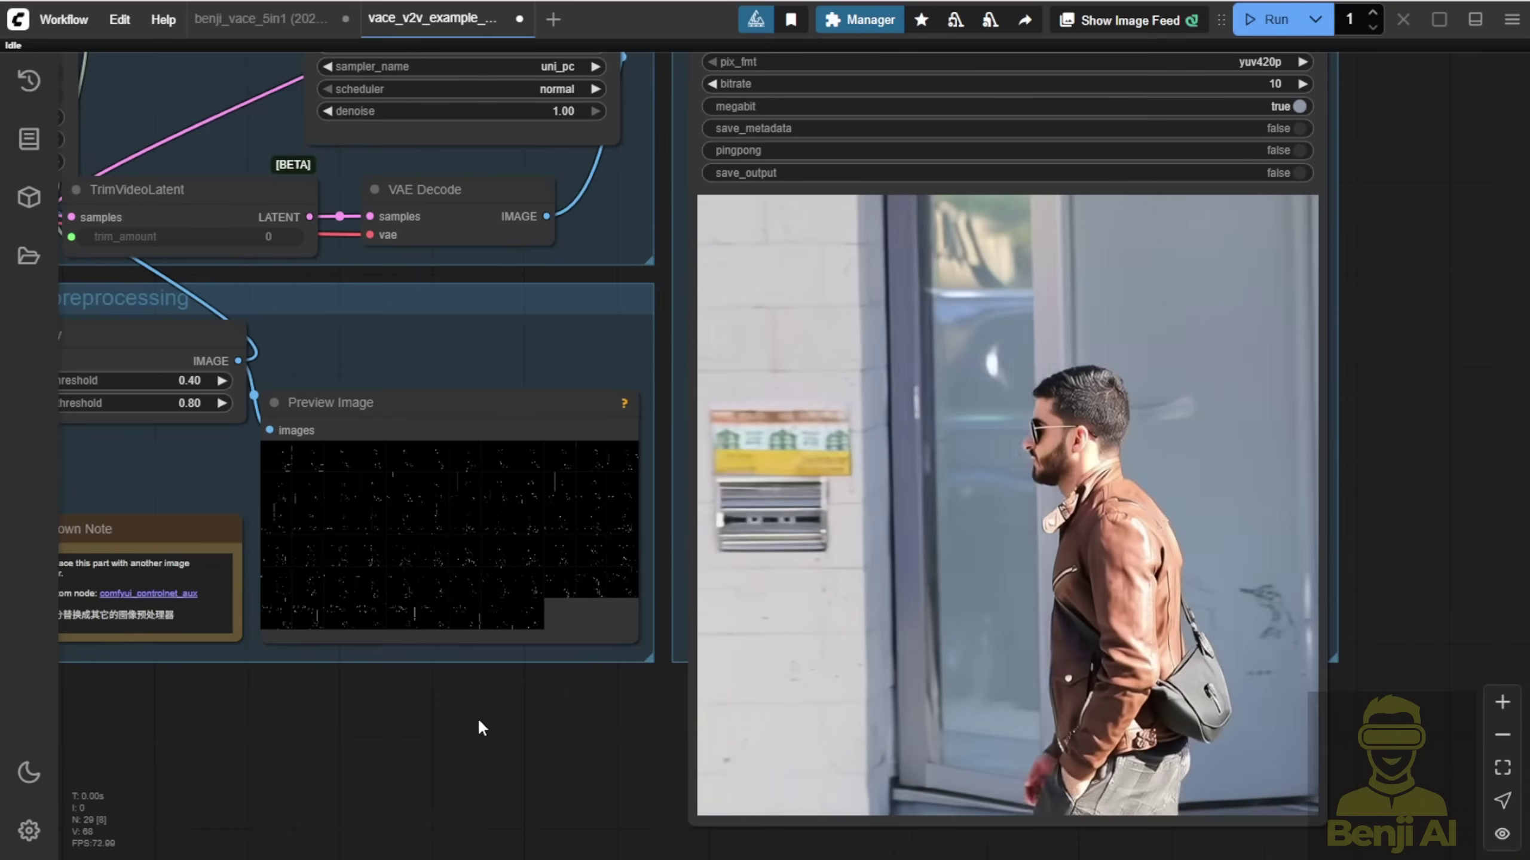
scroll(492, 714, down, 5)
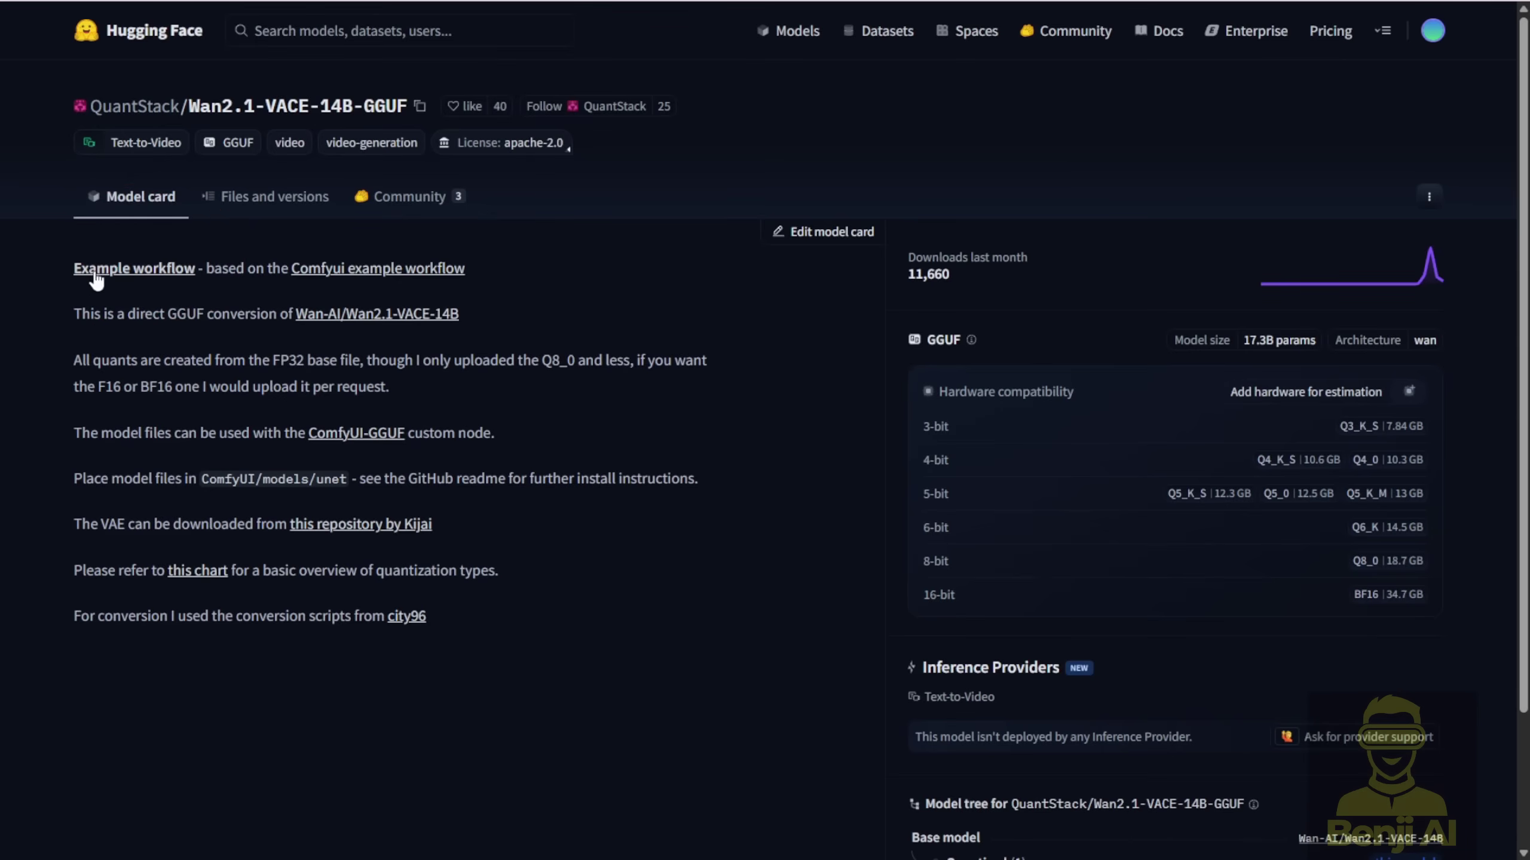
- Open the example workflow from the Wan2.1-VACE-14B-GGUF model card and install its missing ComfyUI-MultiGPU and gguf node packs
click(117, 268)
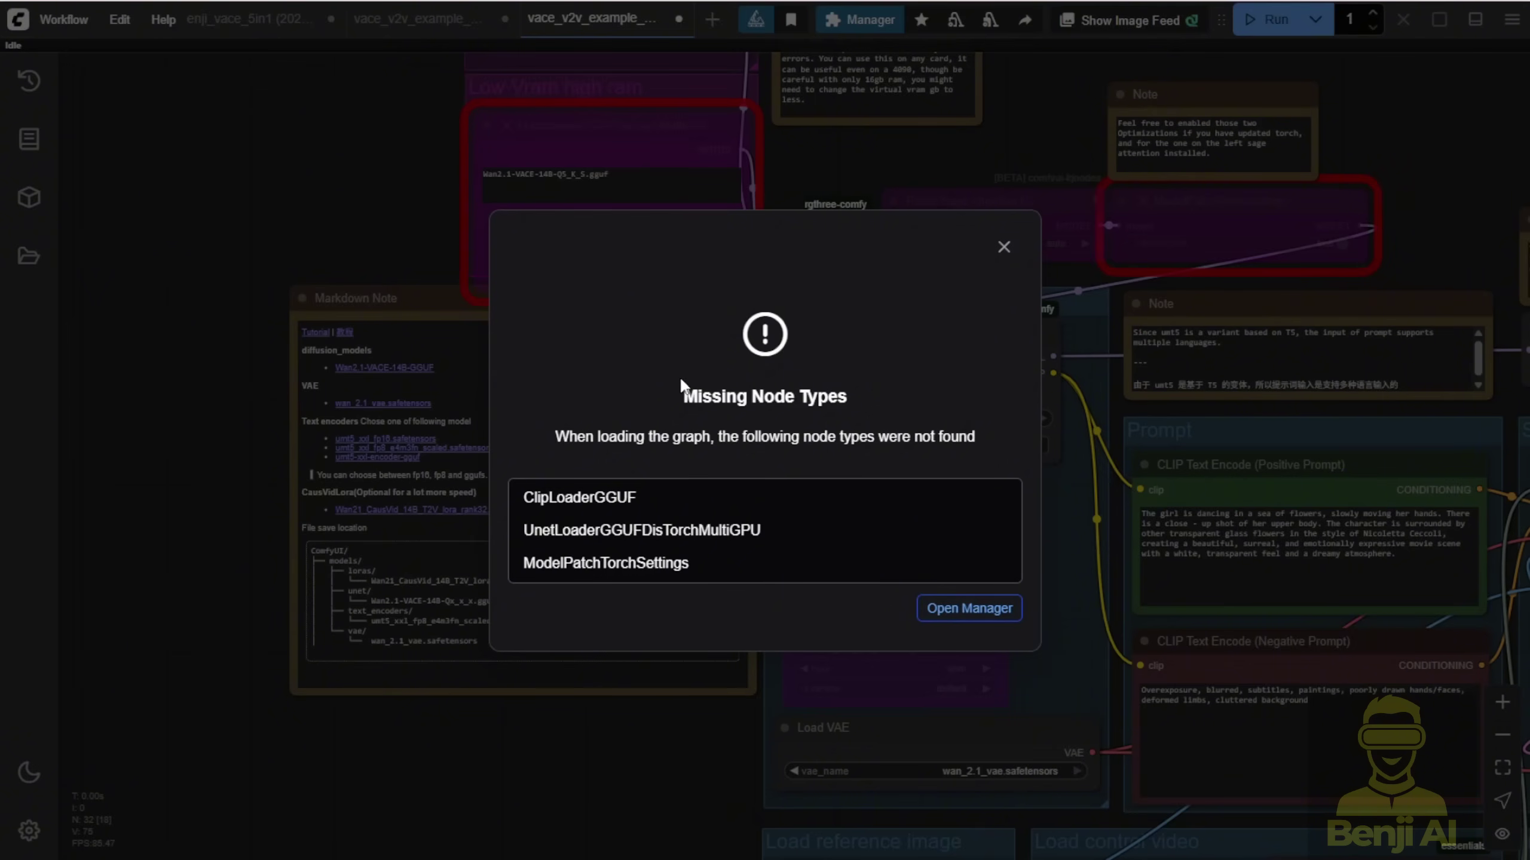
click(971, 610)
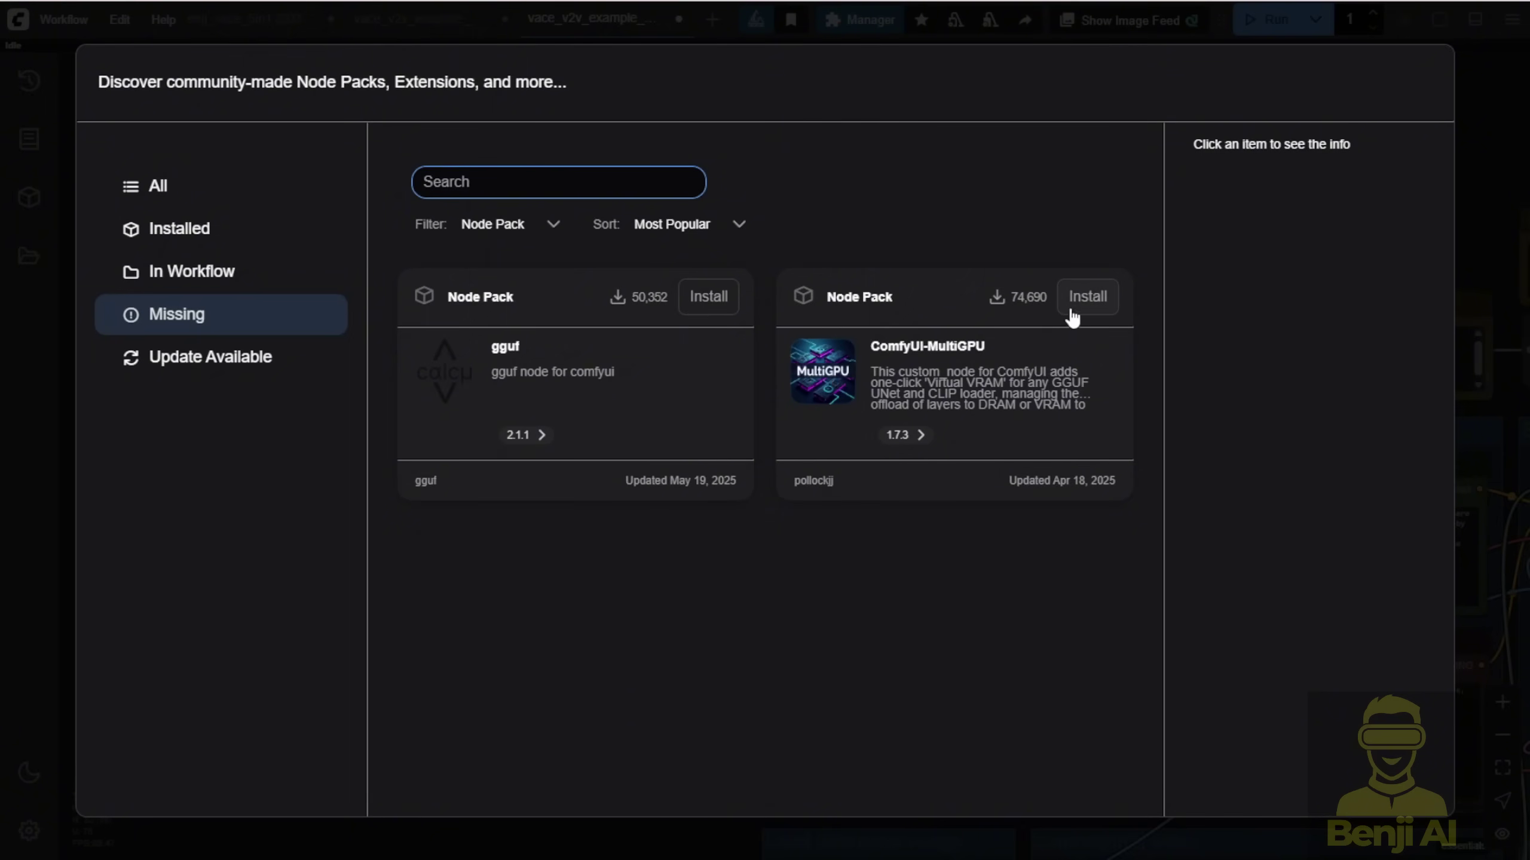
click(1101, 297)
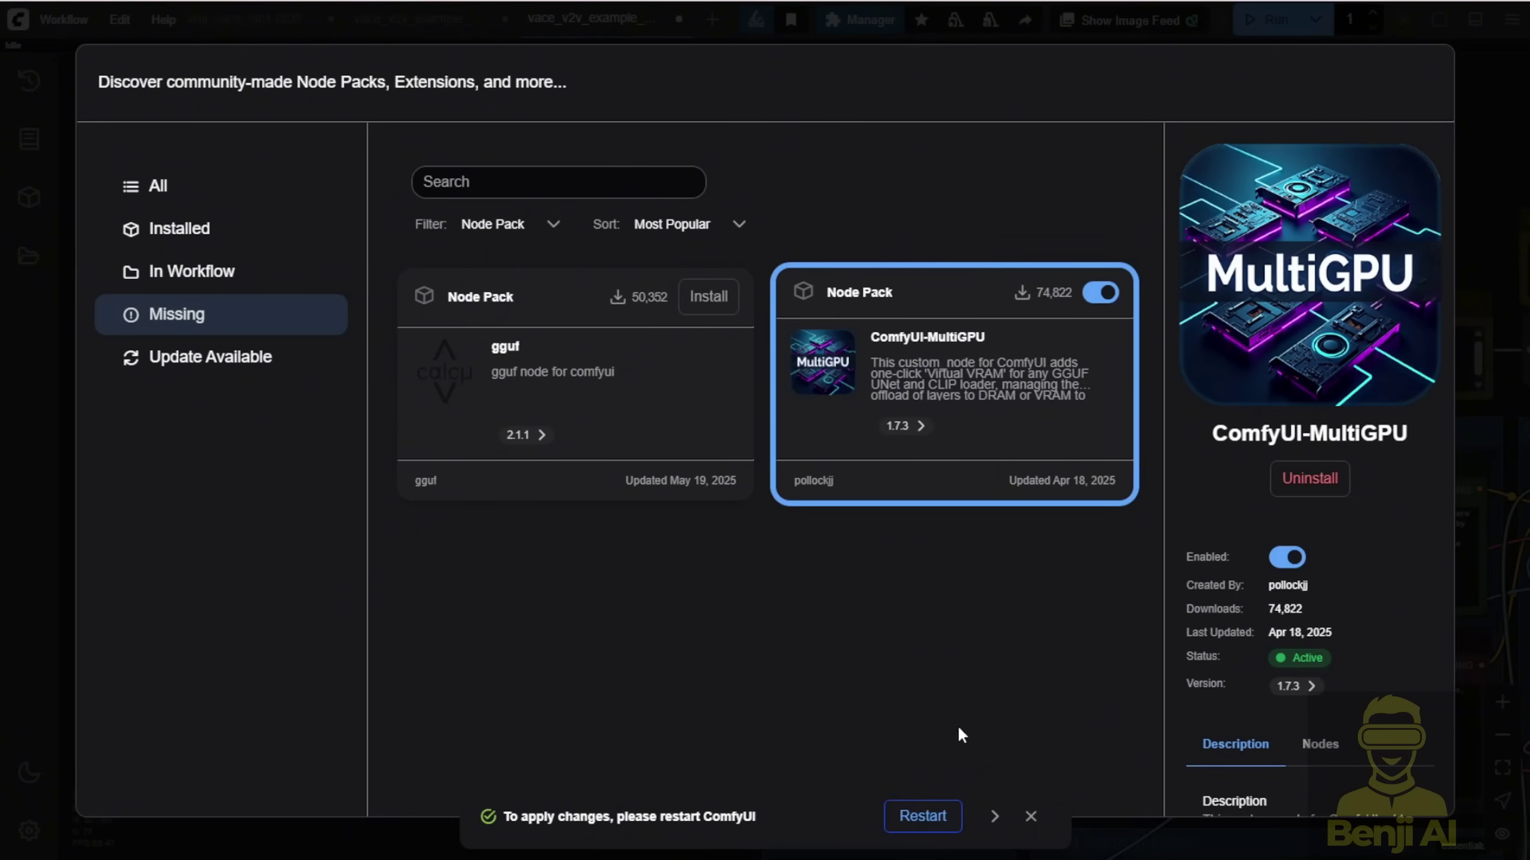
click(698, 301)
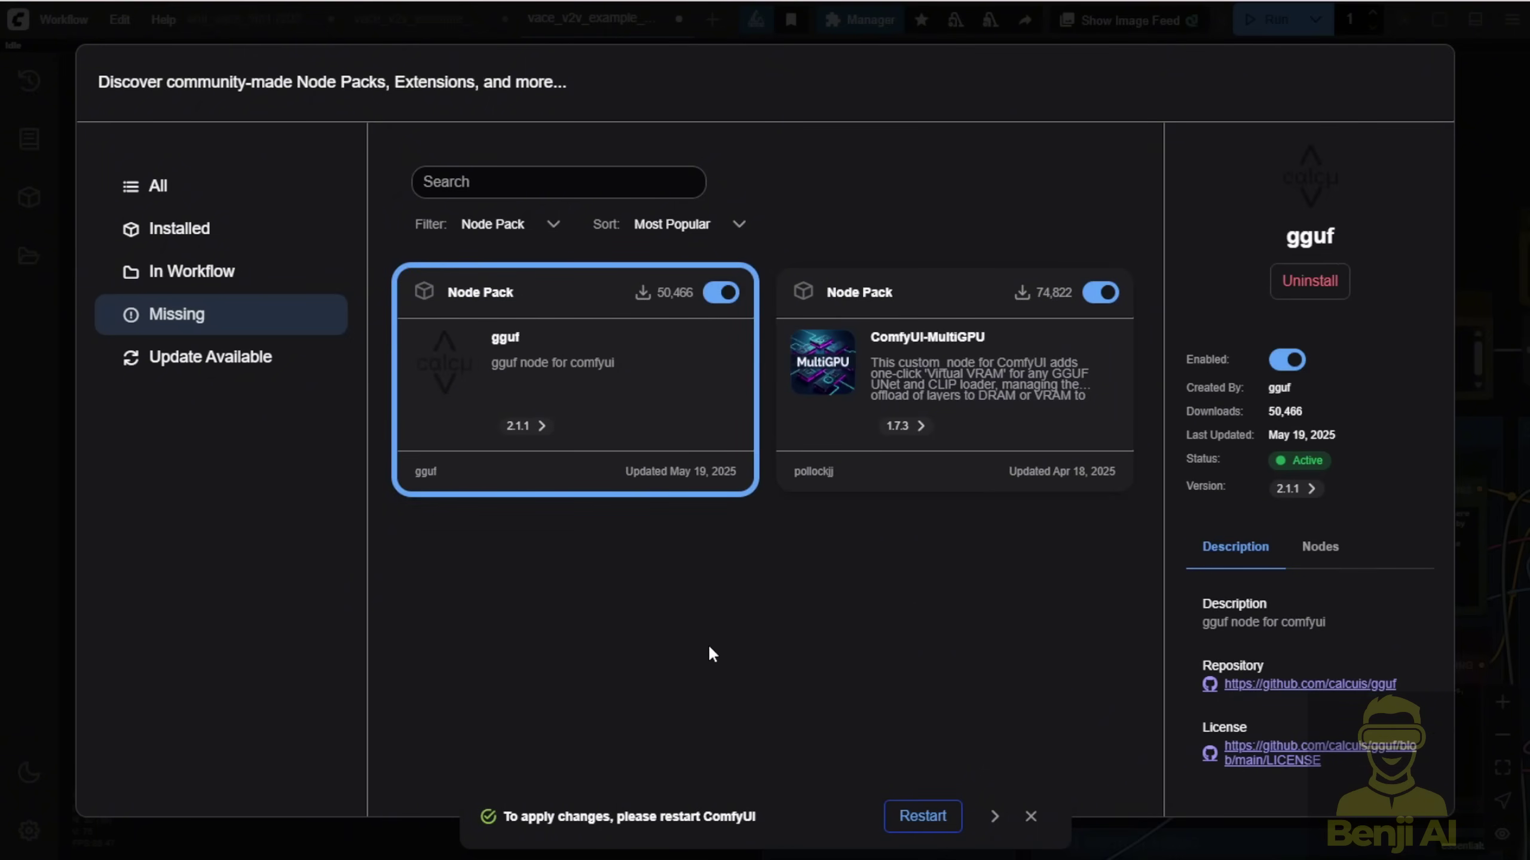
- Restart ComfyUI to apply the new node packs and check the startup log in the ComfyUI Runner terminal for them
click(922, 821)
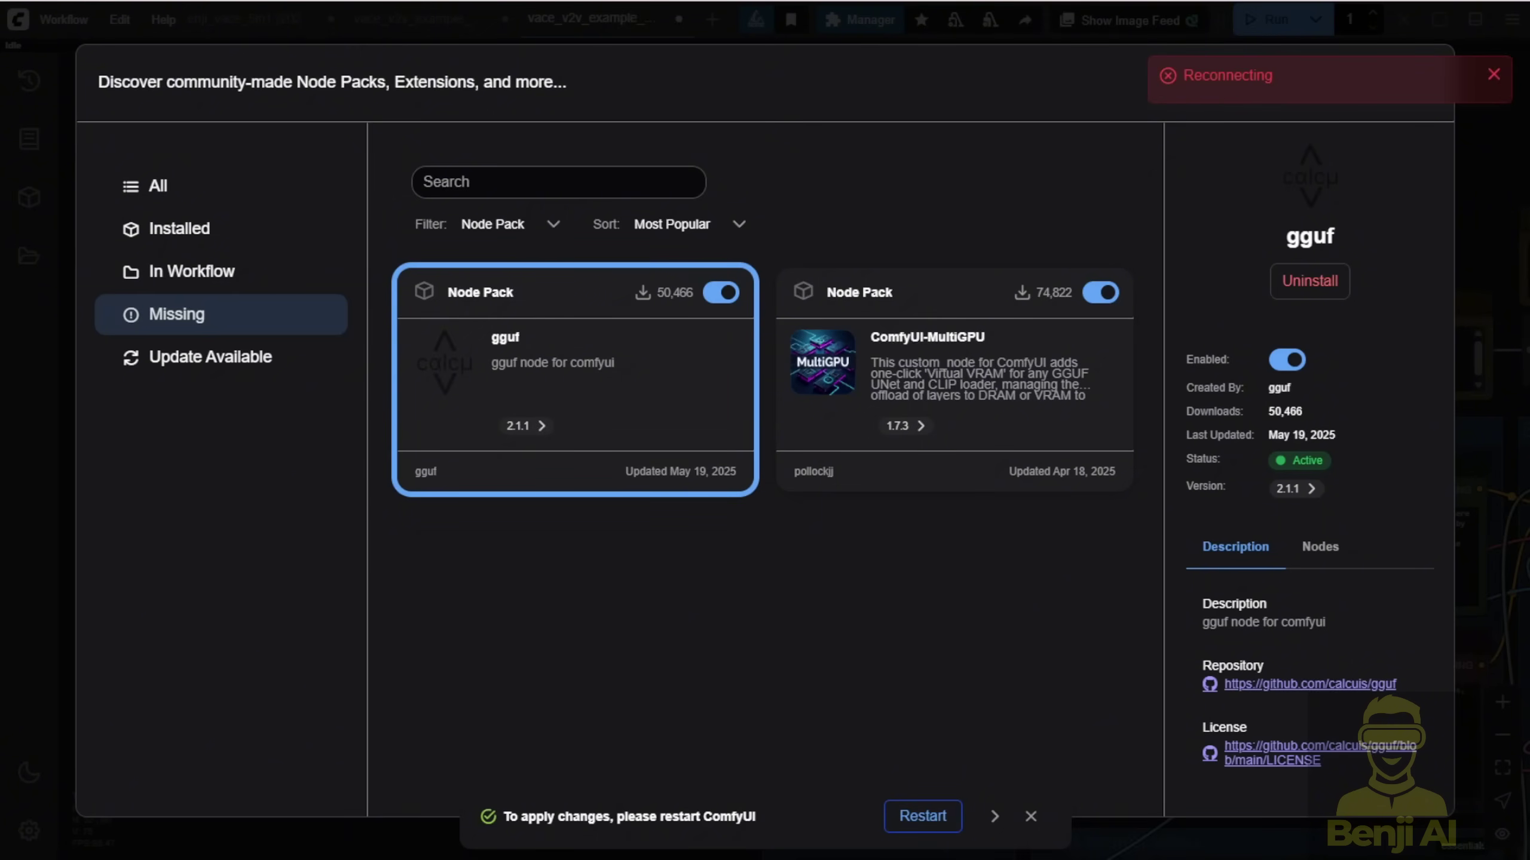
key(alt+Tab)
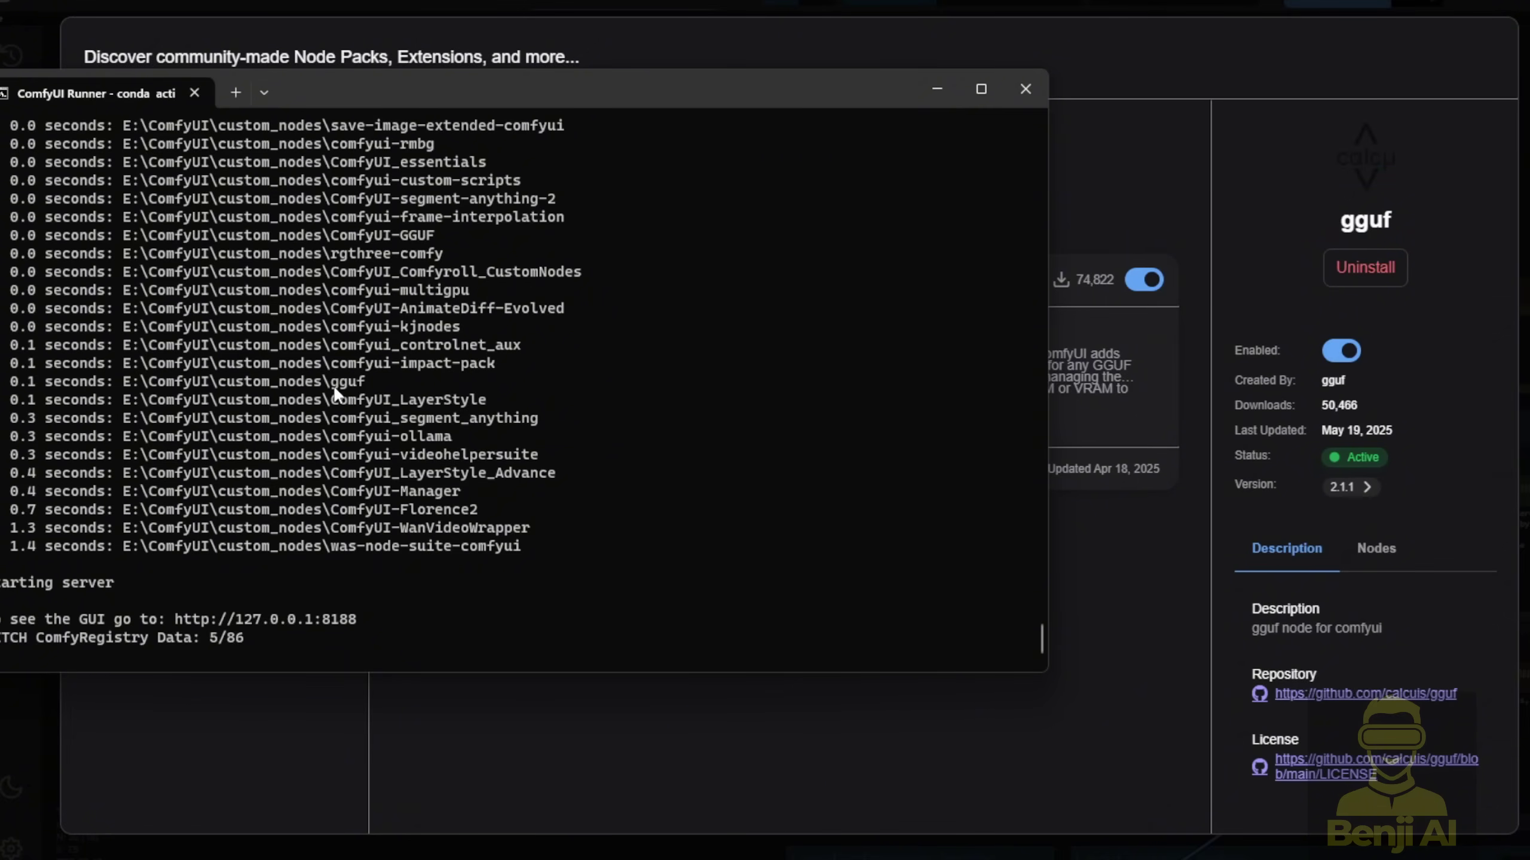
click(489, 107)
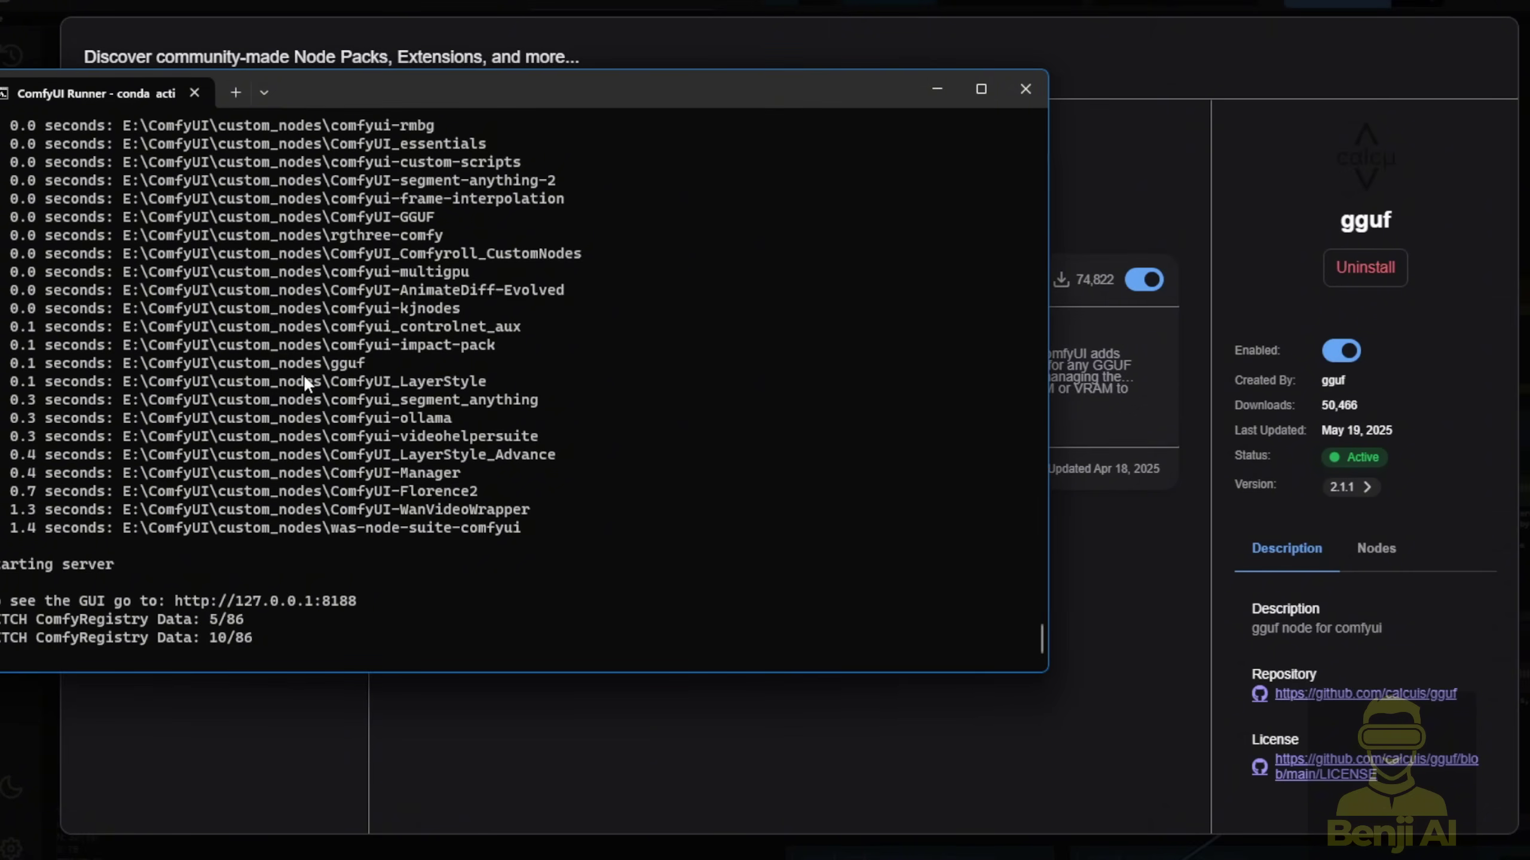
scroll(290, 380, up, 1)
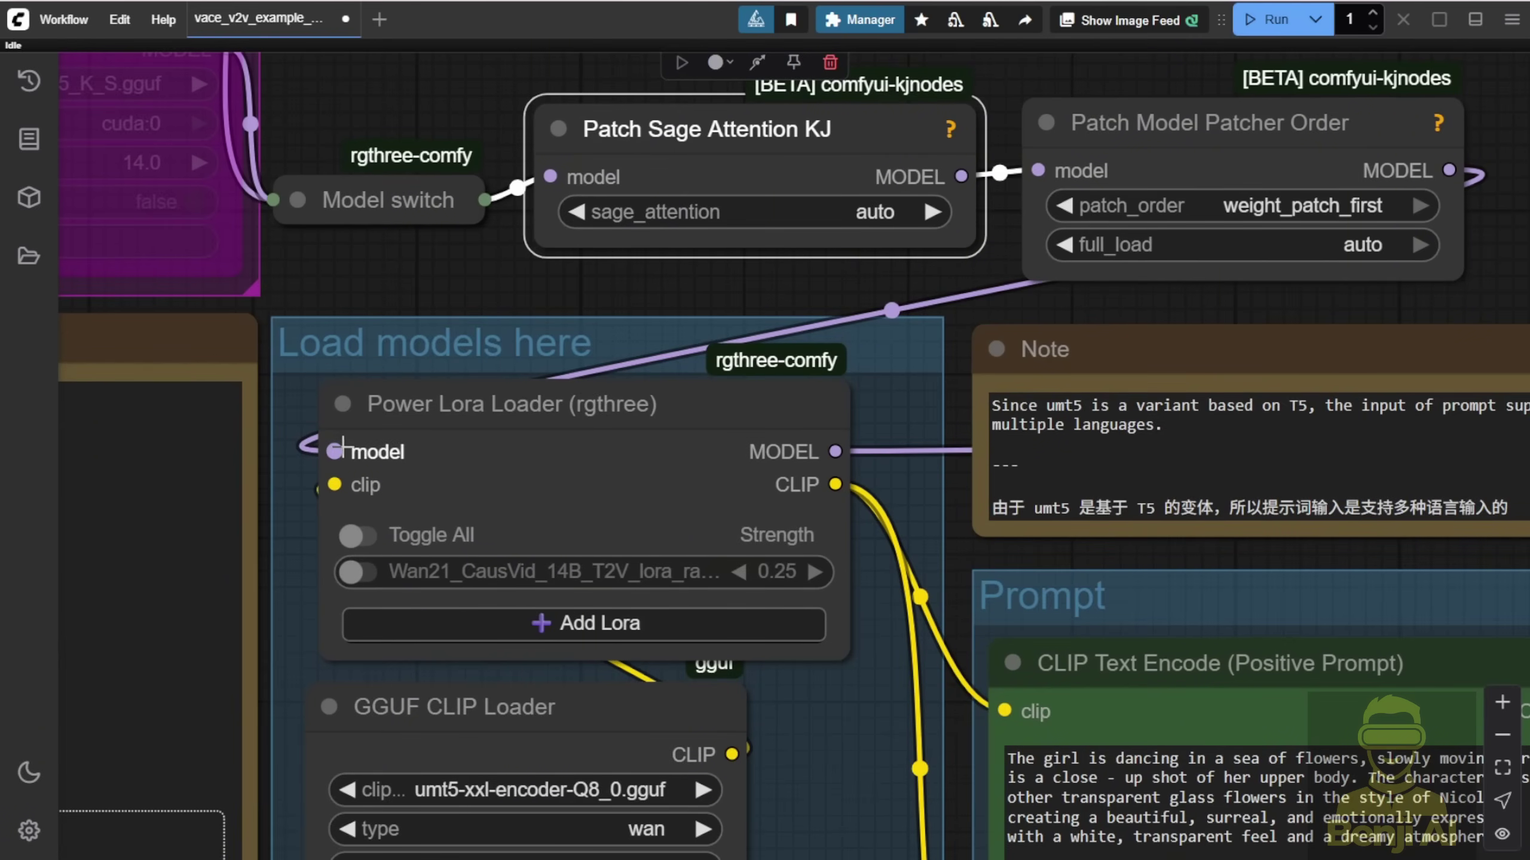
- Enable the LoRA in the Power Lora Loader and choose WanVideo\Wan21_CausVid_14B_T2V_lora_rank32.safetensors for it
drag(456, 243, 492, 89)
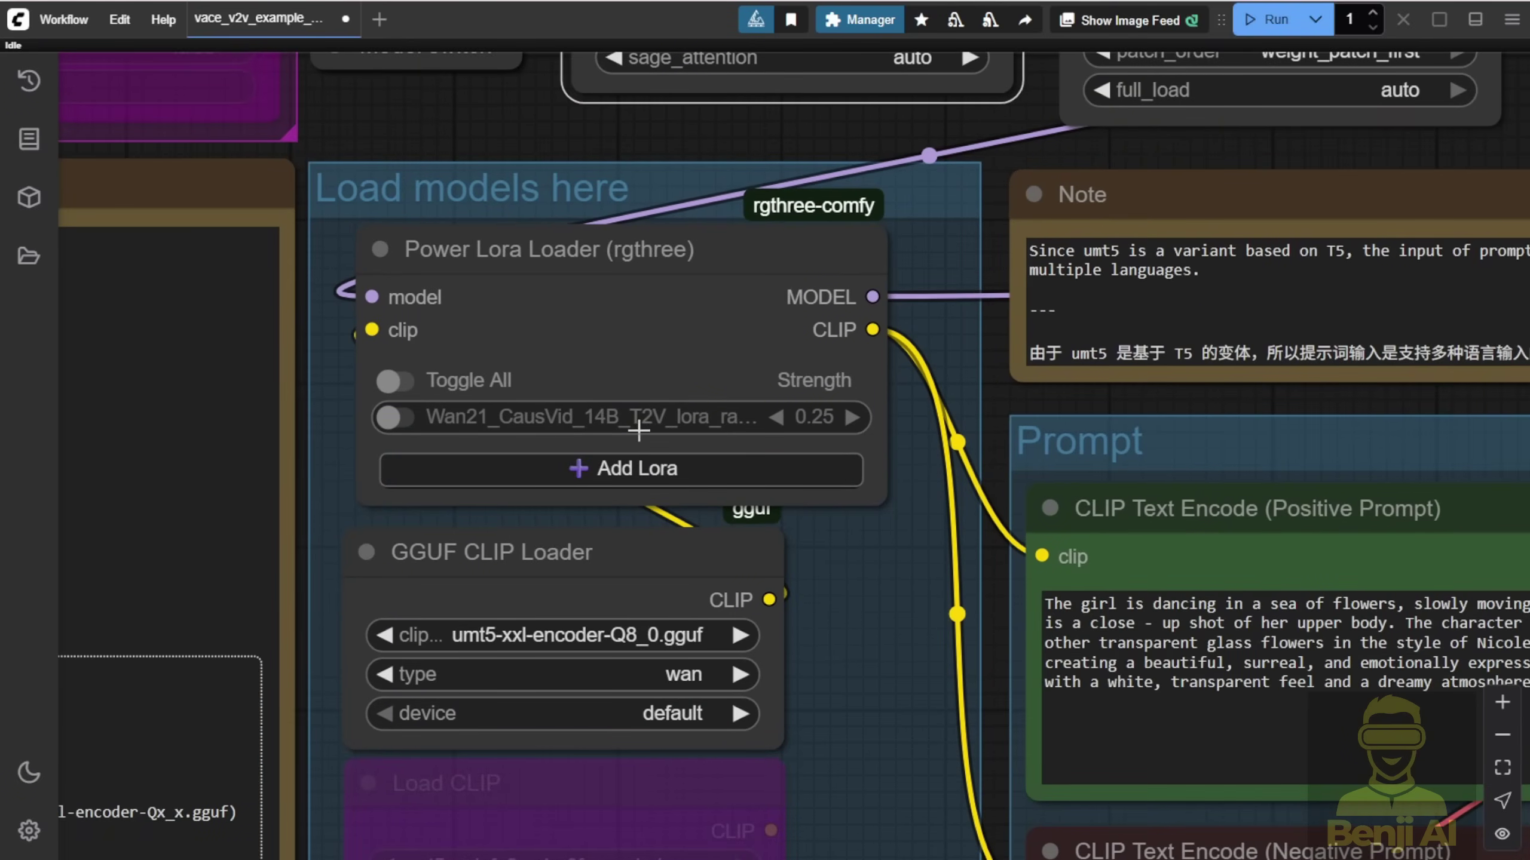
scroll(666, 424, up, 2)
click(353, 414)
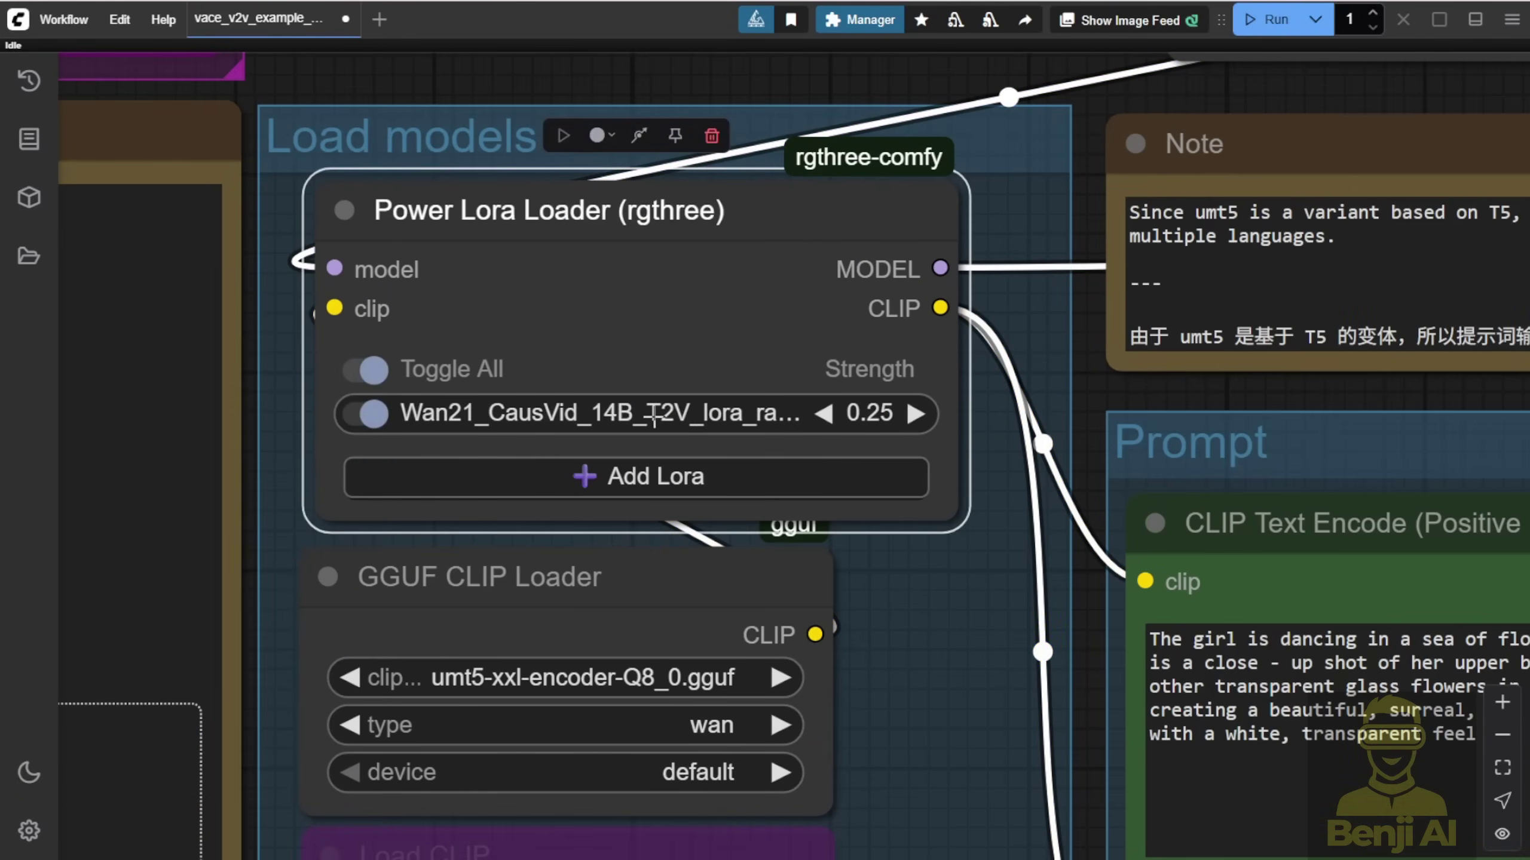
text(caus)
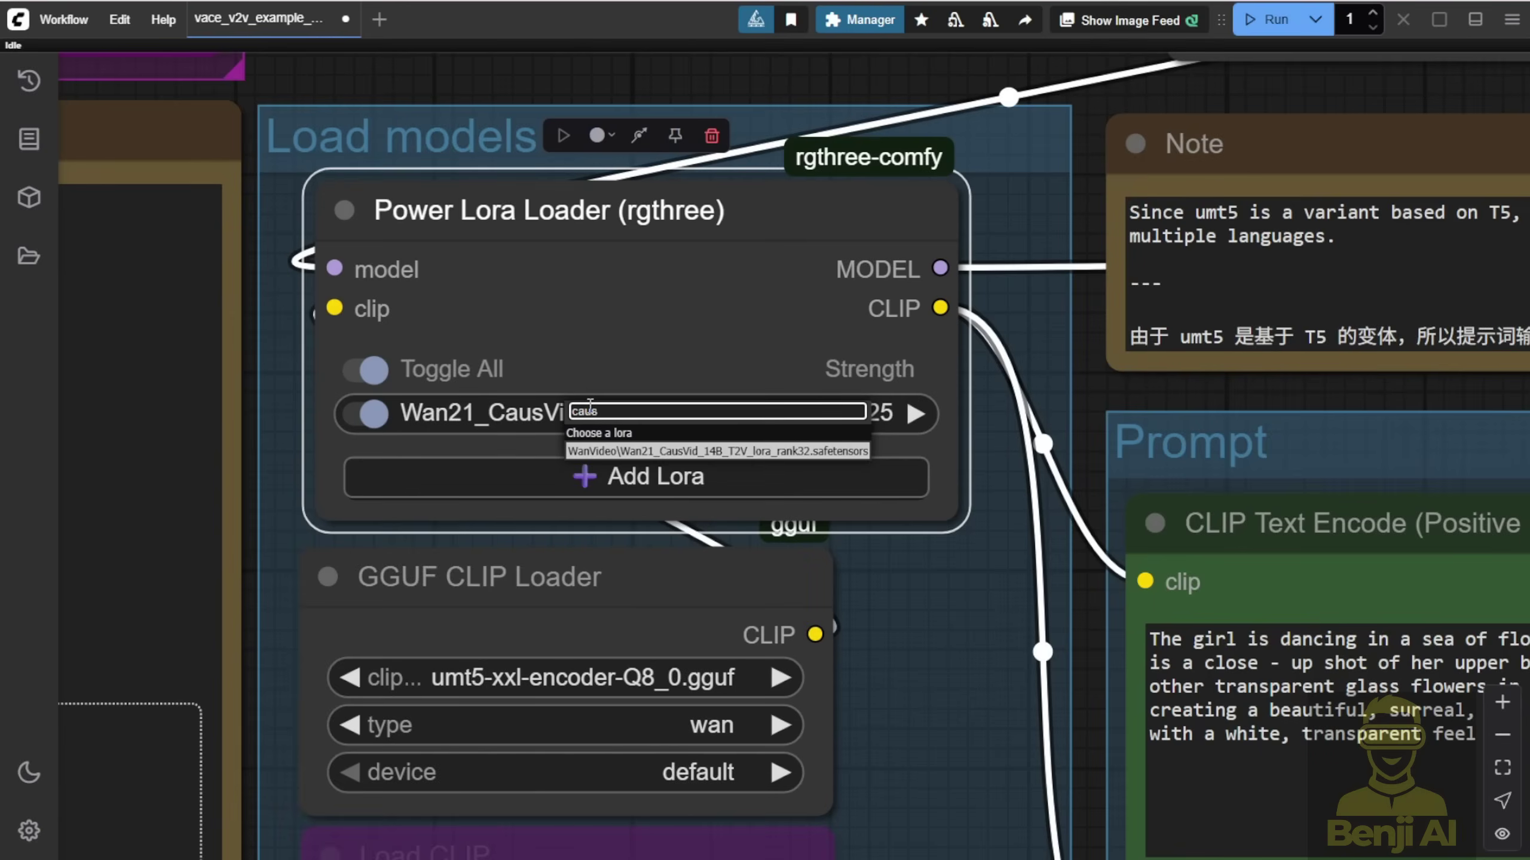
click(670, 451)
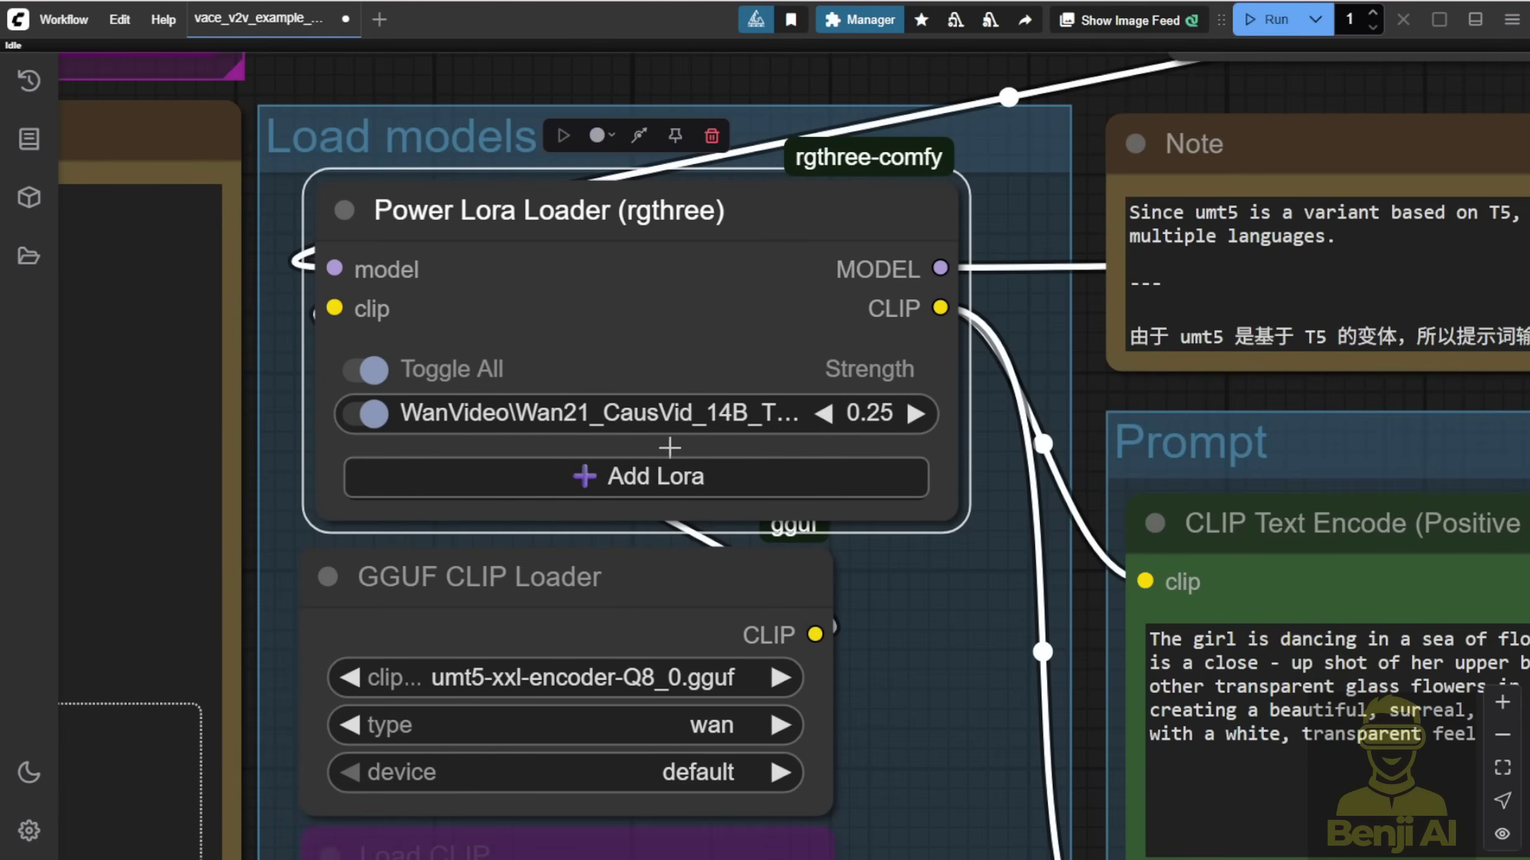
- Connect the Load CLIP node's CLIP output to the Power Lora Loader's clip input
drag(943, 501, 1226, 486)
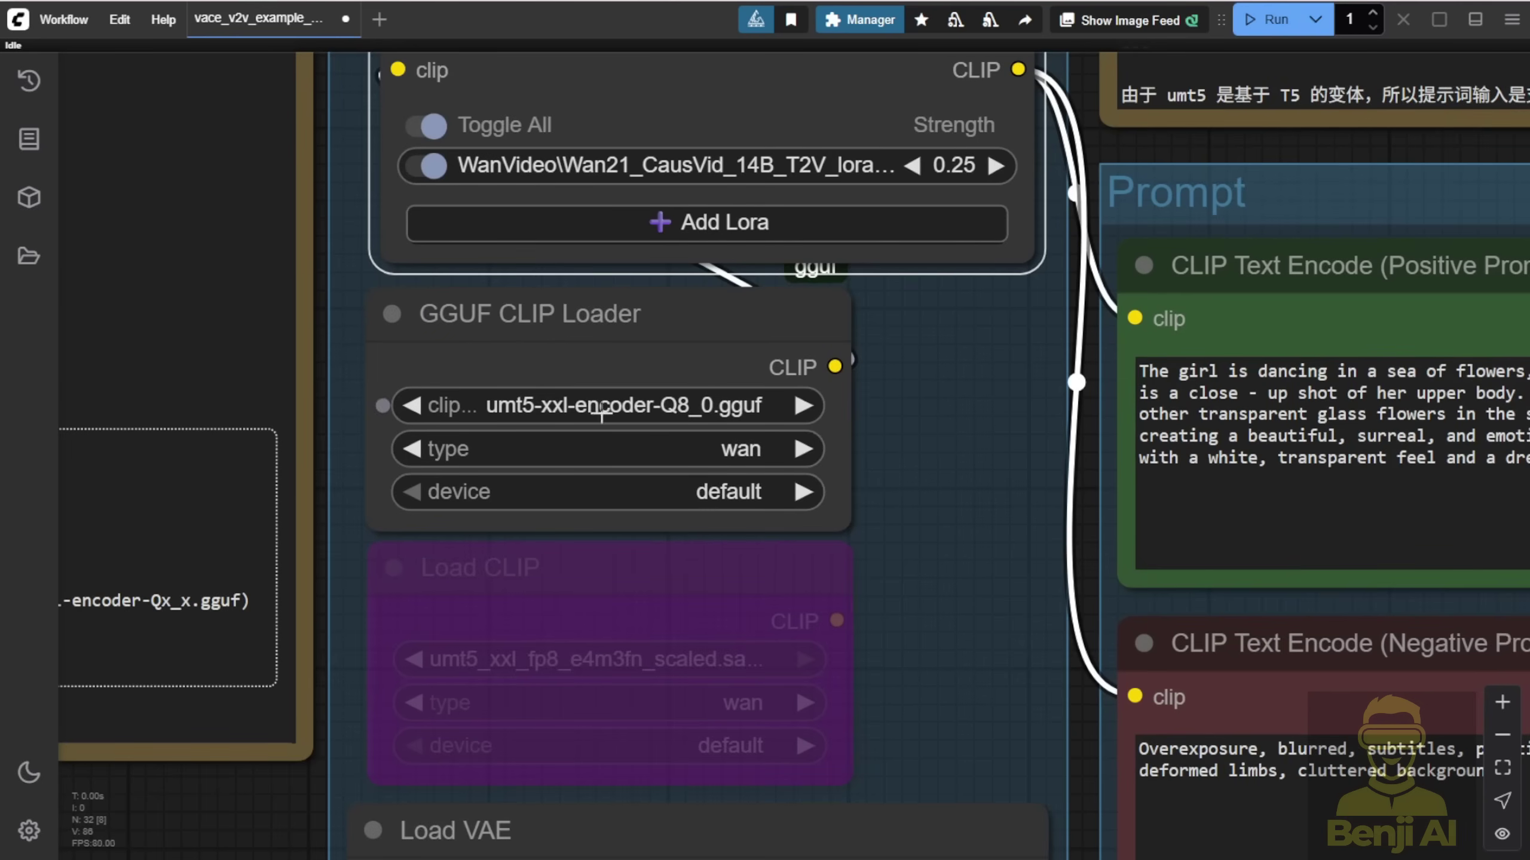
scroll(932, 409, down, 2)
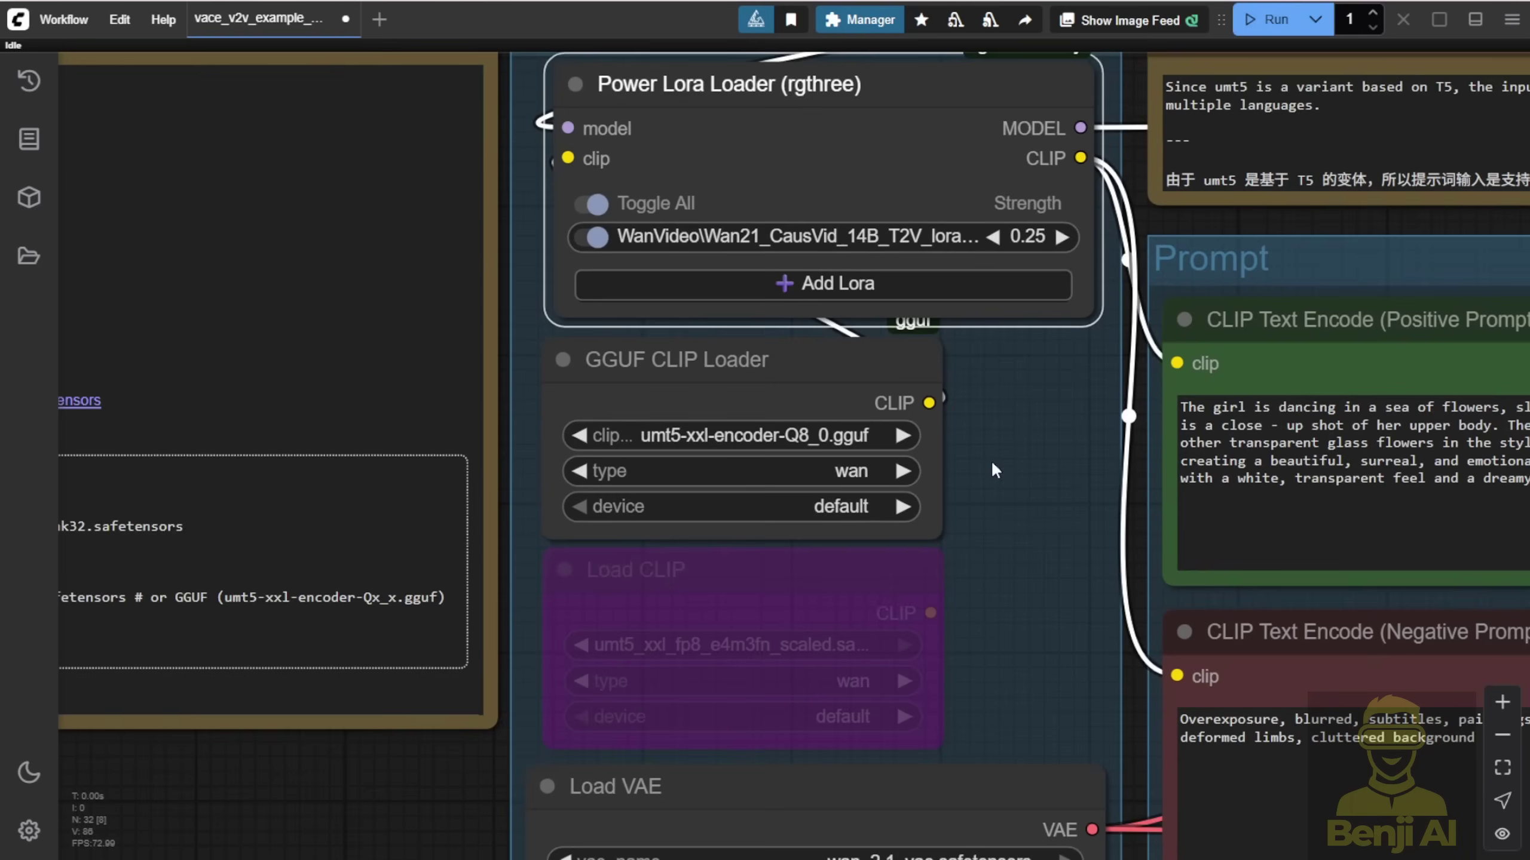
drag(930, 613, 567, 157)
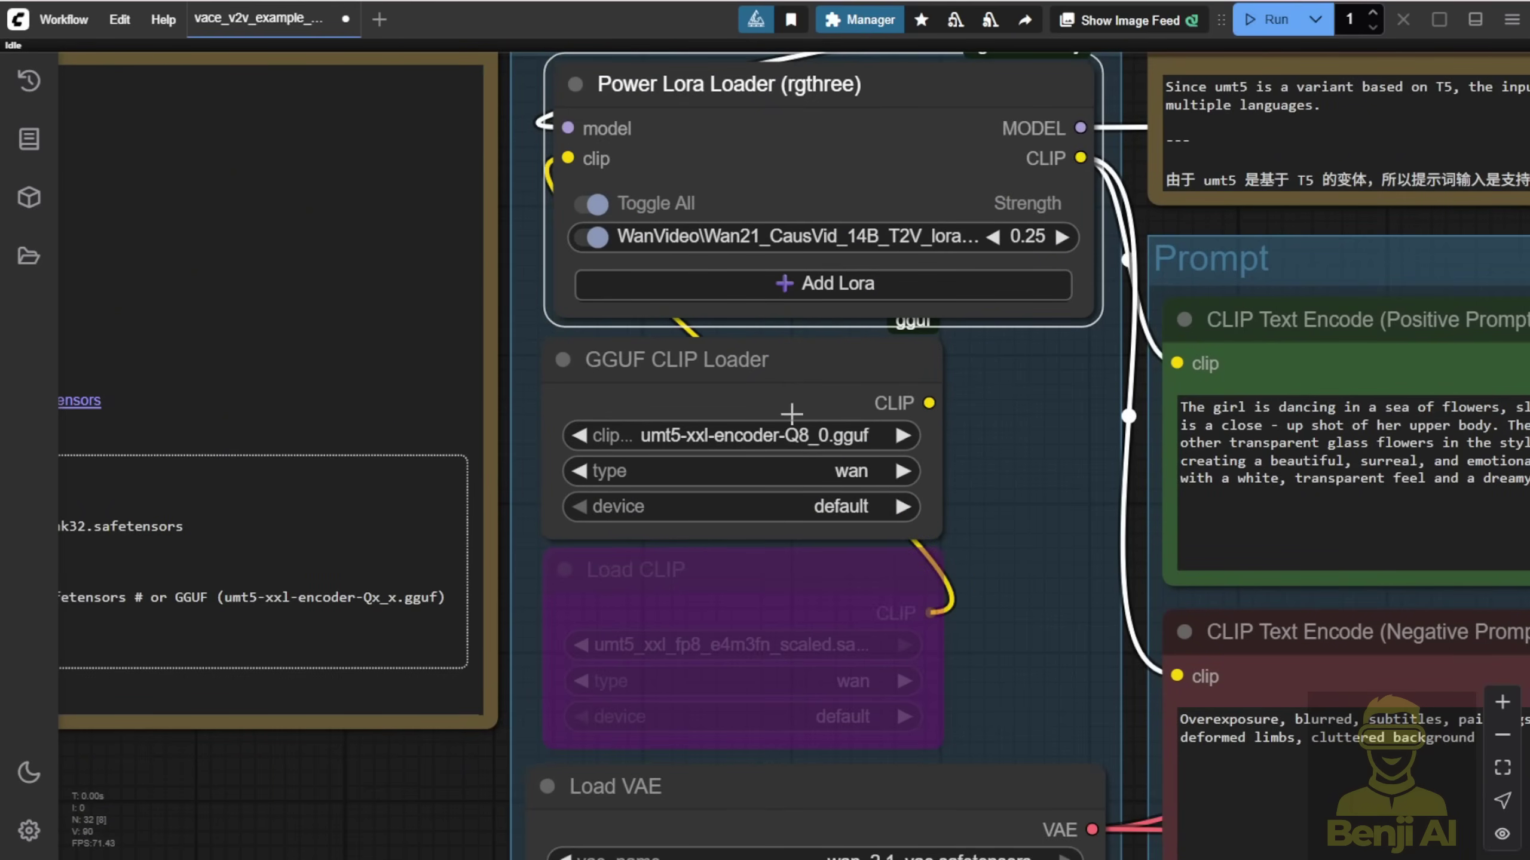
- Bypass the GGUF CLIP Loader node and remove the bypass from the Load CLIP node
right_click(795, 391)
click(808, 693)
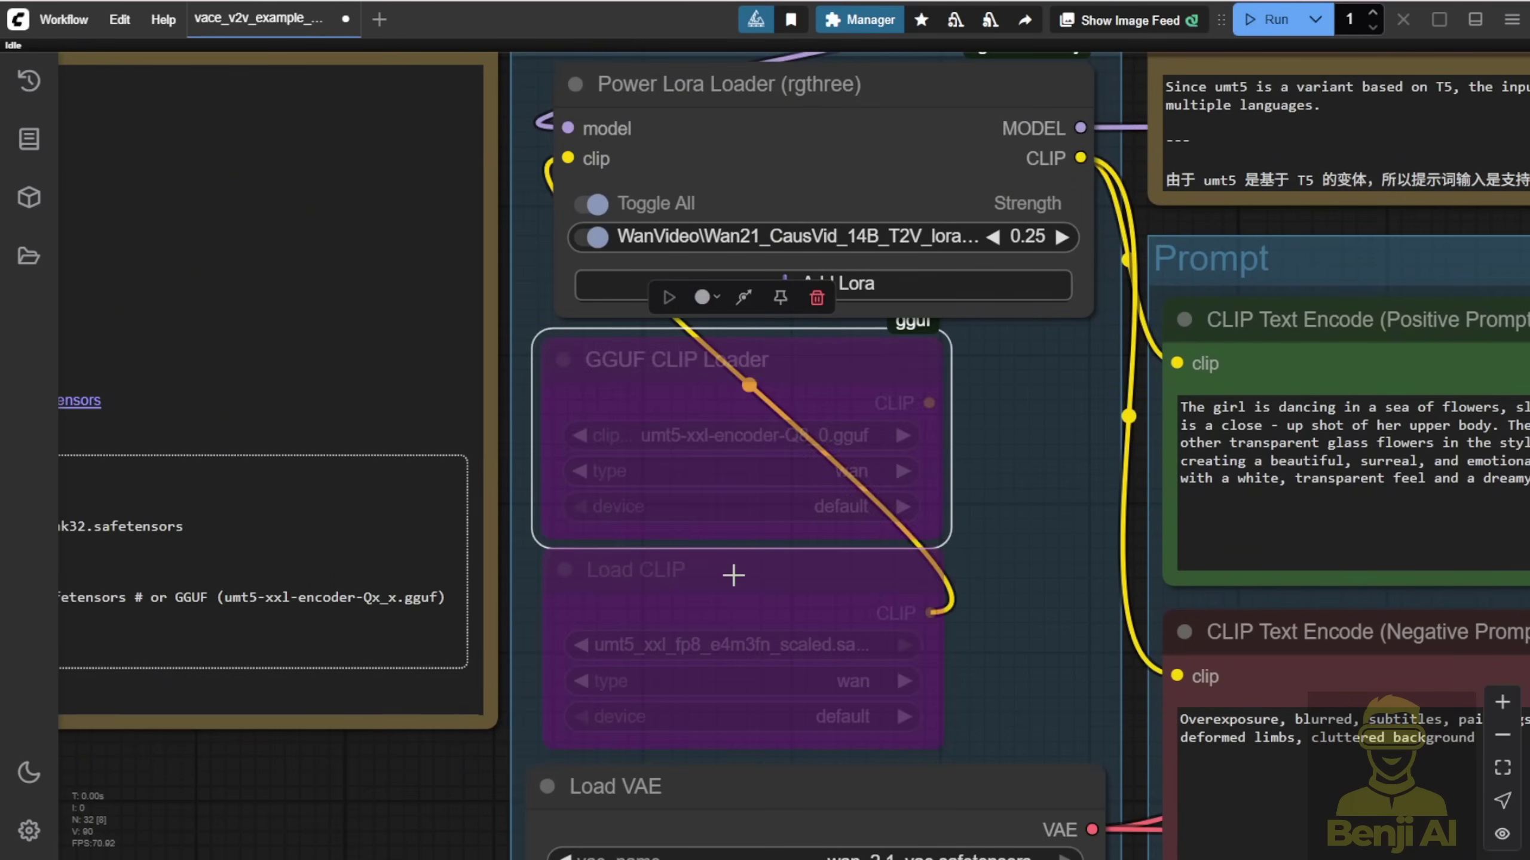
click(744, 675)
right_click(762, 713)
click(765, 764)
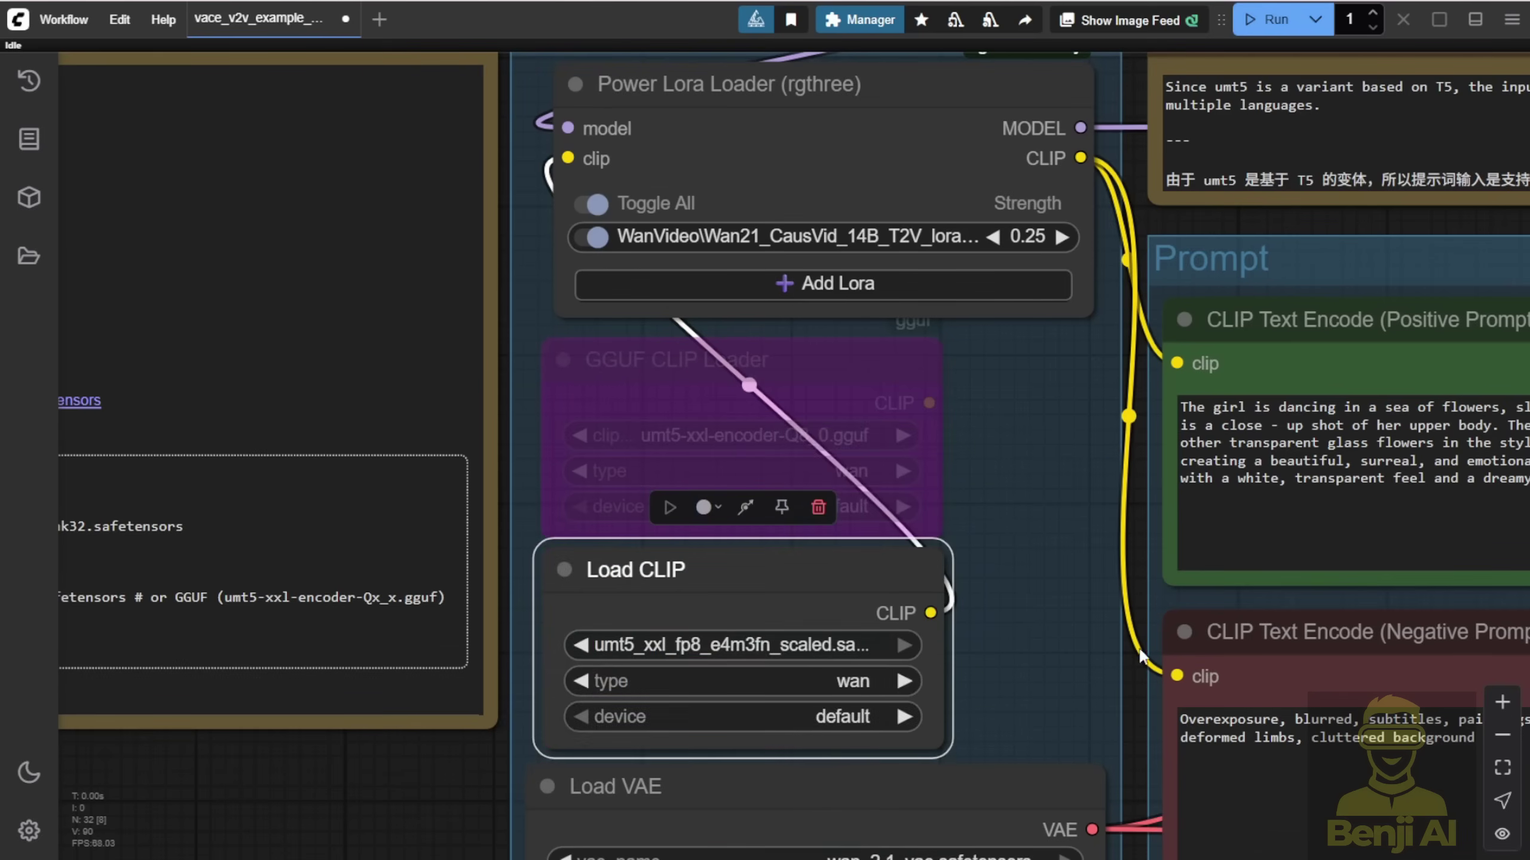
- Set the Load CLIP node's clip_name to umt5_xxl_fp16.safetensors
scroll(670, 782, up, 6)
click(886, 484)
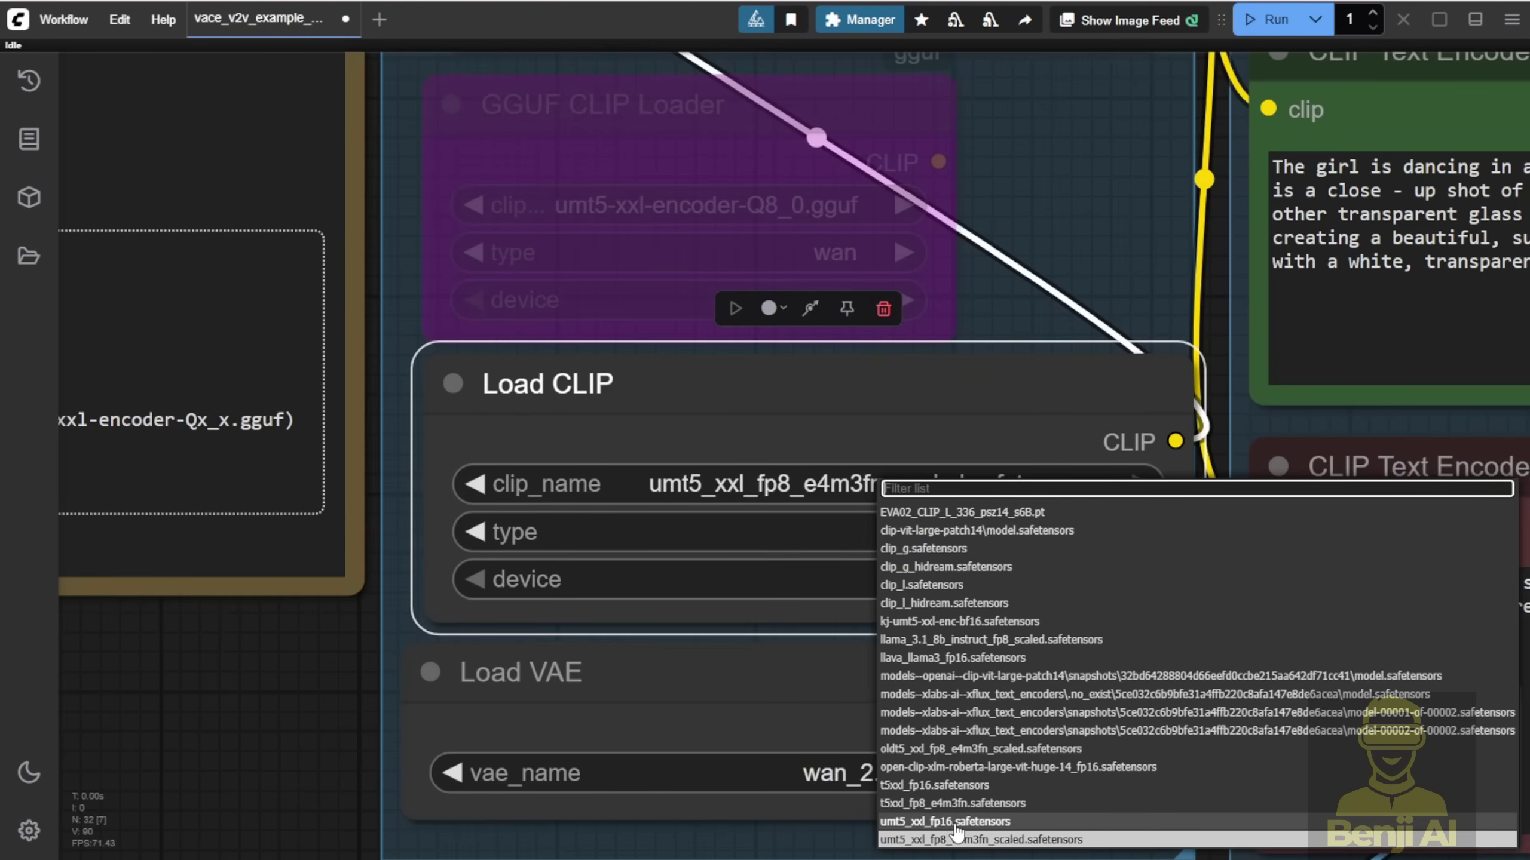
click(955, 822)
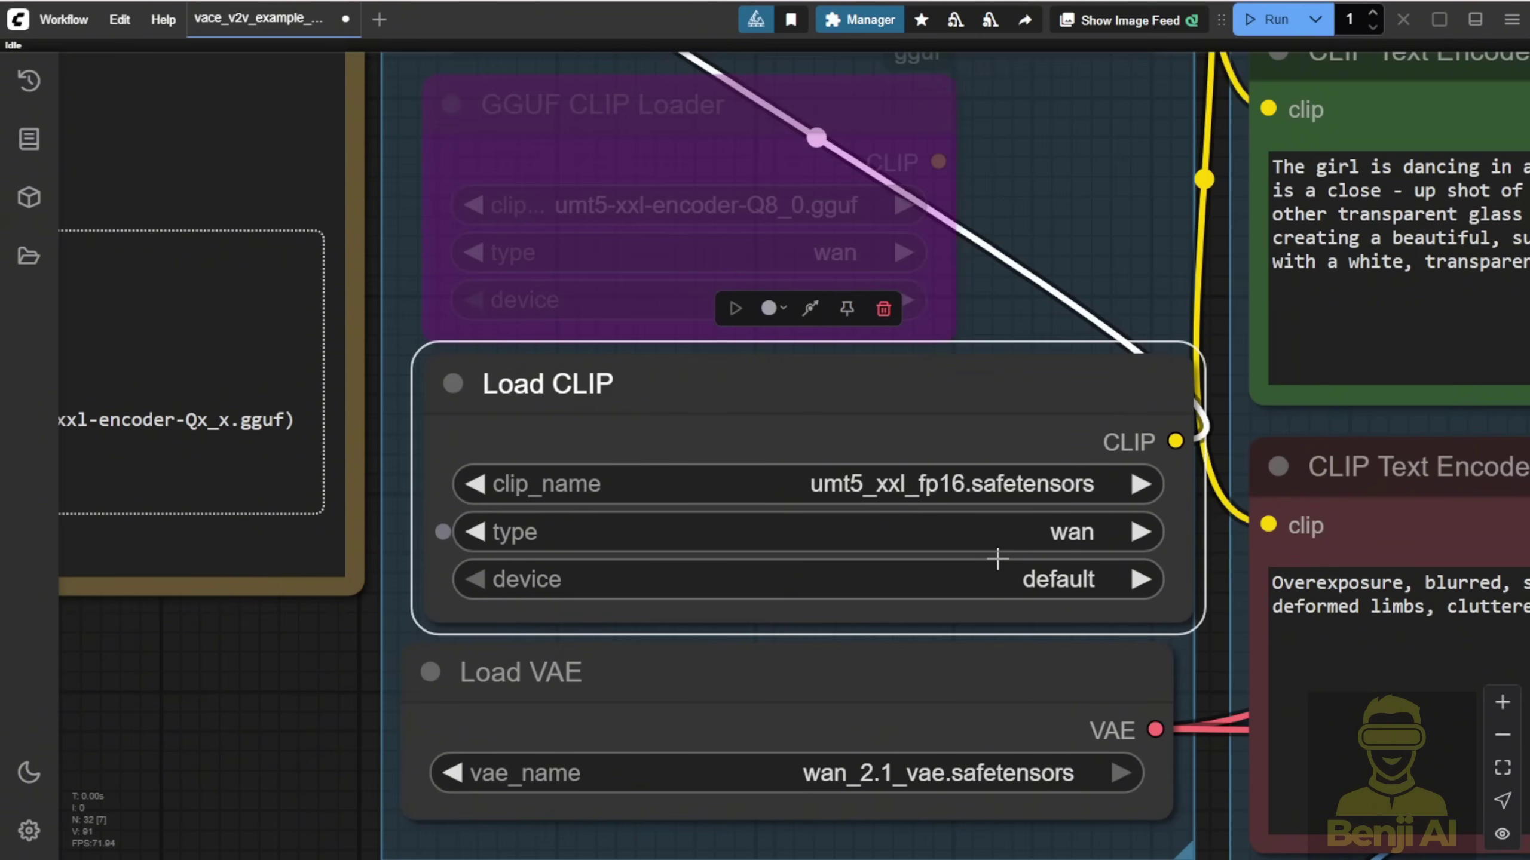
- Try umt5_xxl_fp8_e4m3fn_scaled.safetensors as the Load CLIP model and undo the latest changes
click(942, 484)
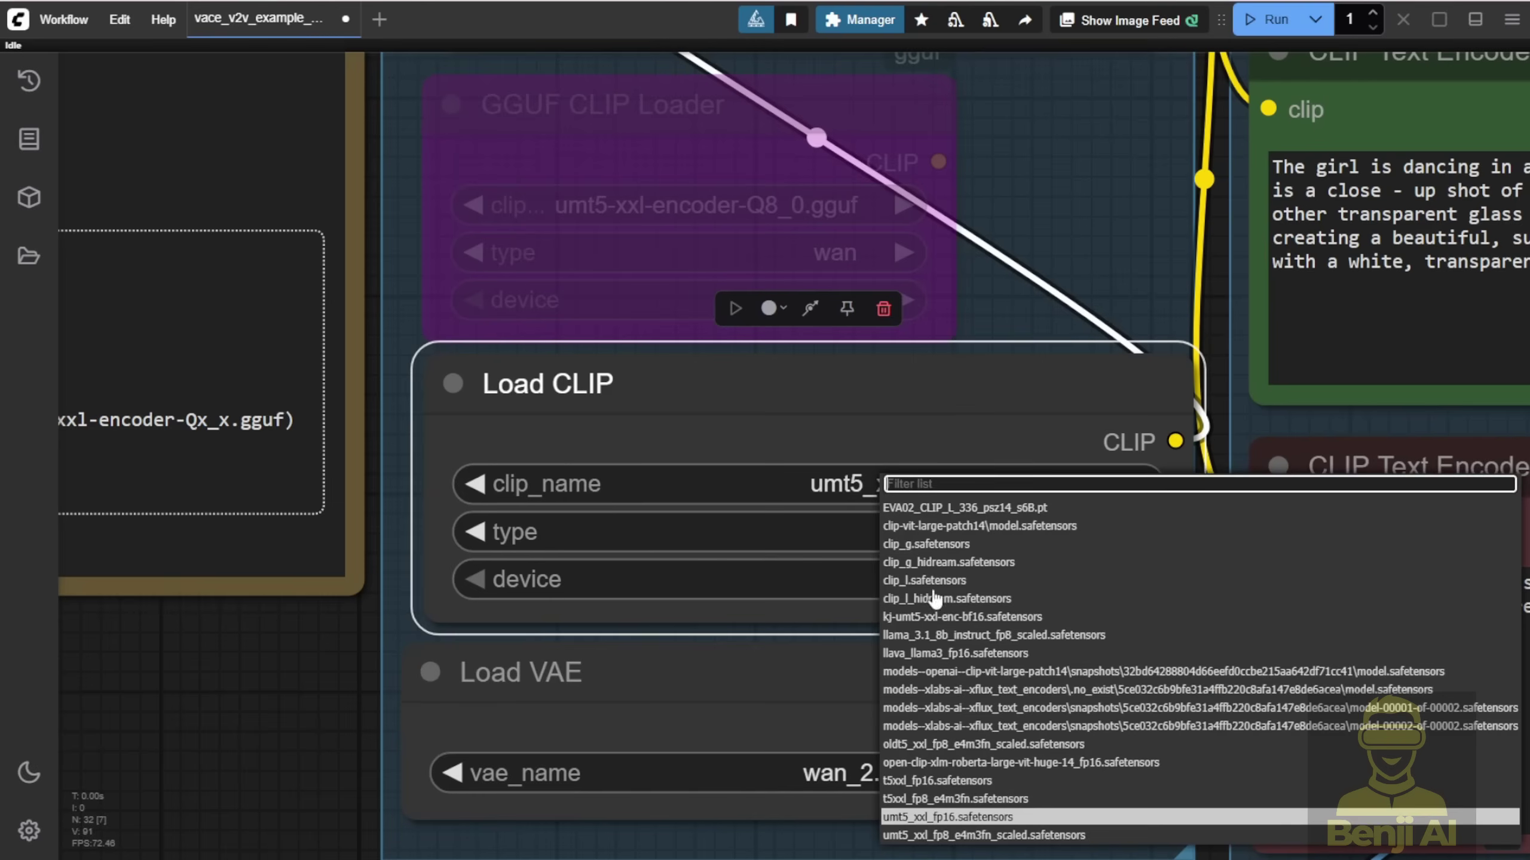
click(945, 837)
drag(939, 676, 939, 725)
drag(816, 395, 799, 416)
key(ctrl+z)
key(ctrl+z)
key(ctrl+z)
key(ctrl+z)
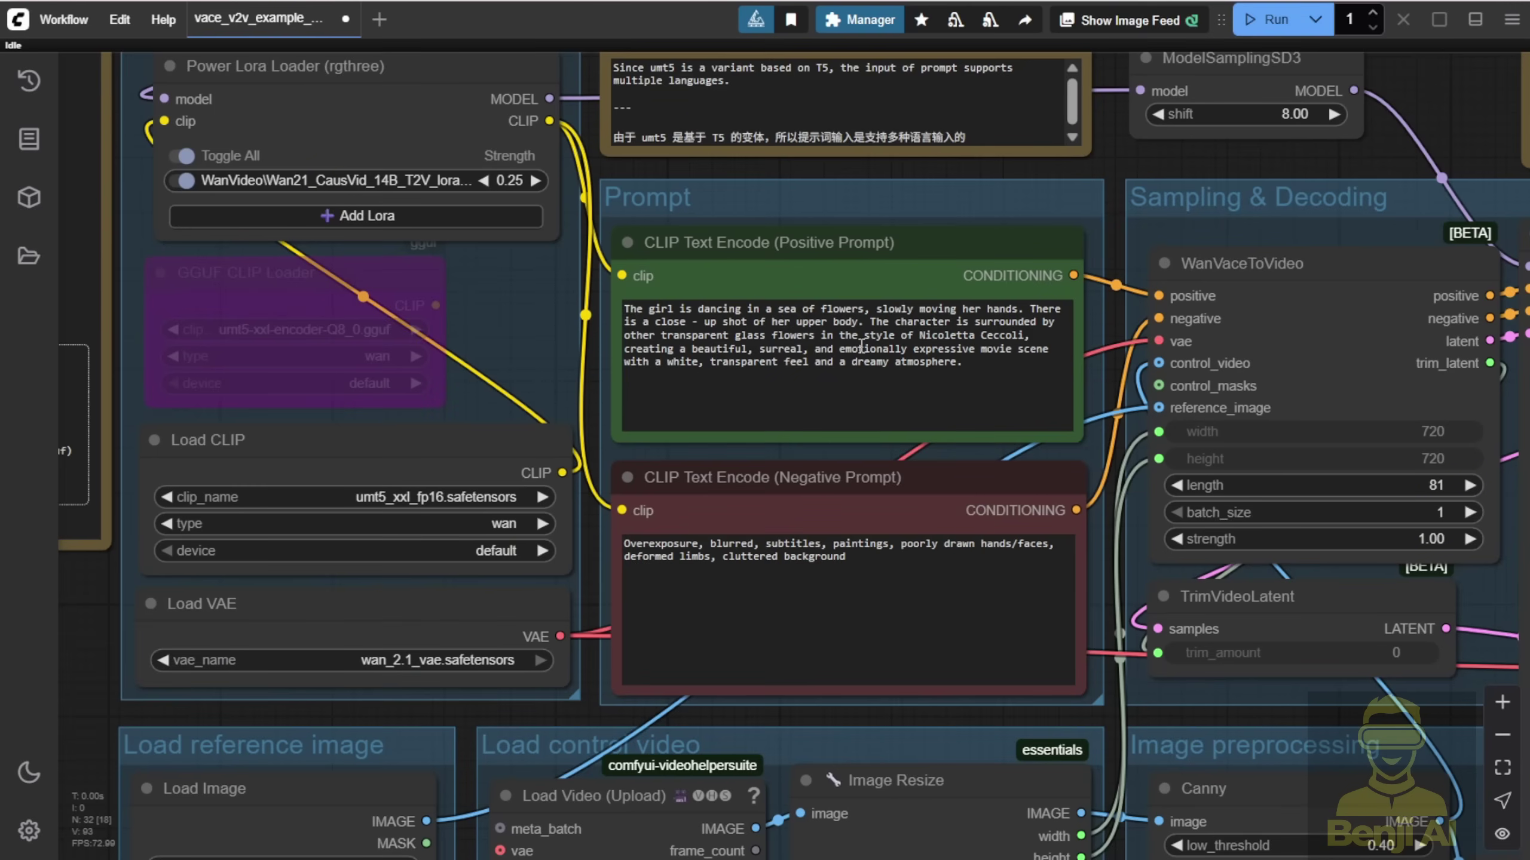
- Look over the Load reference image and Load control video groups with their Load Image, Load Video and Image Resize nodes
scroll(859, 343, down, 3)
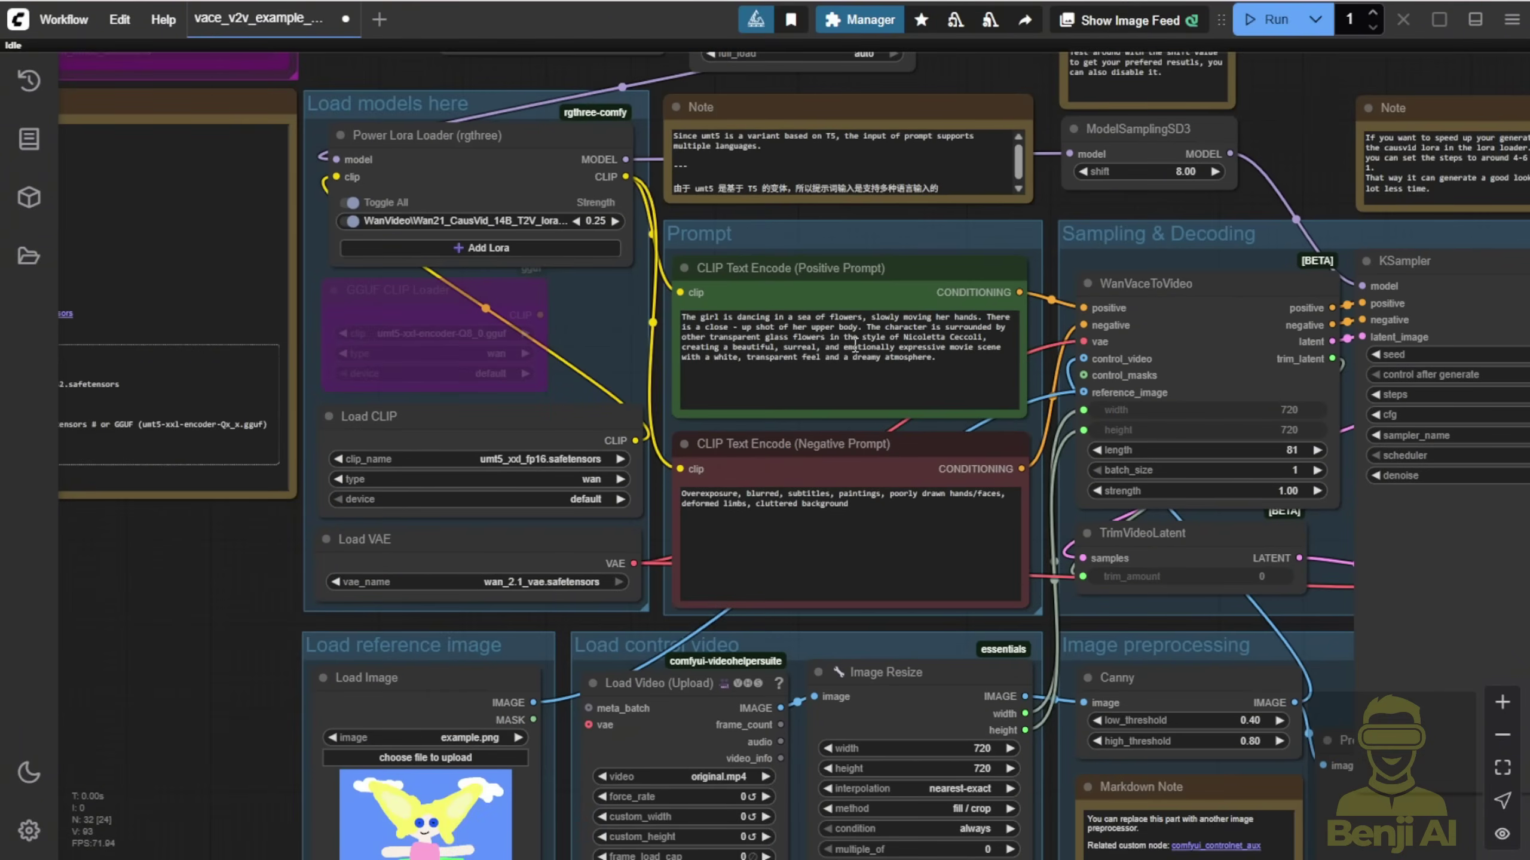
scroll(854, 342, down, 2)
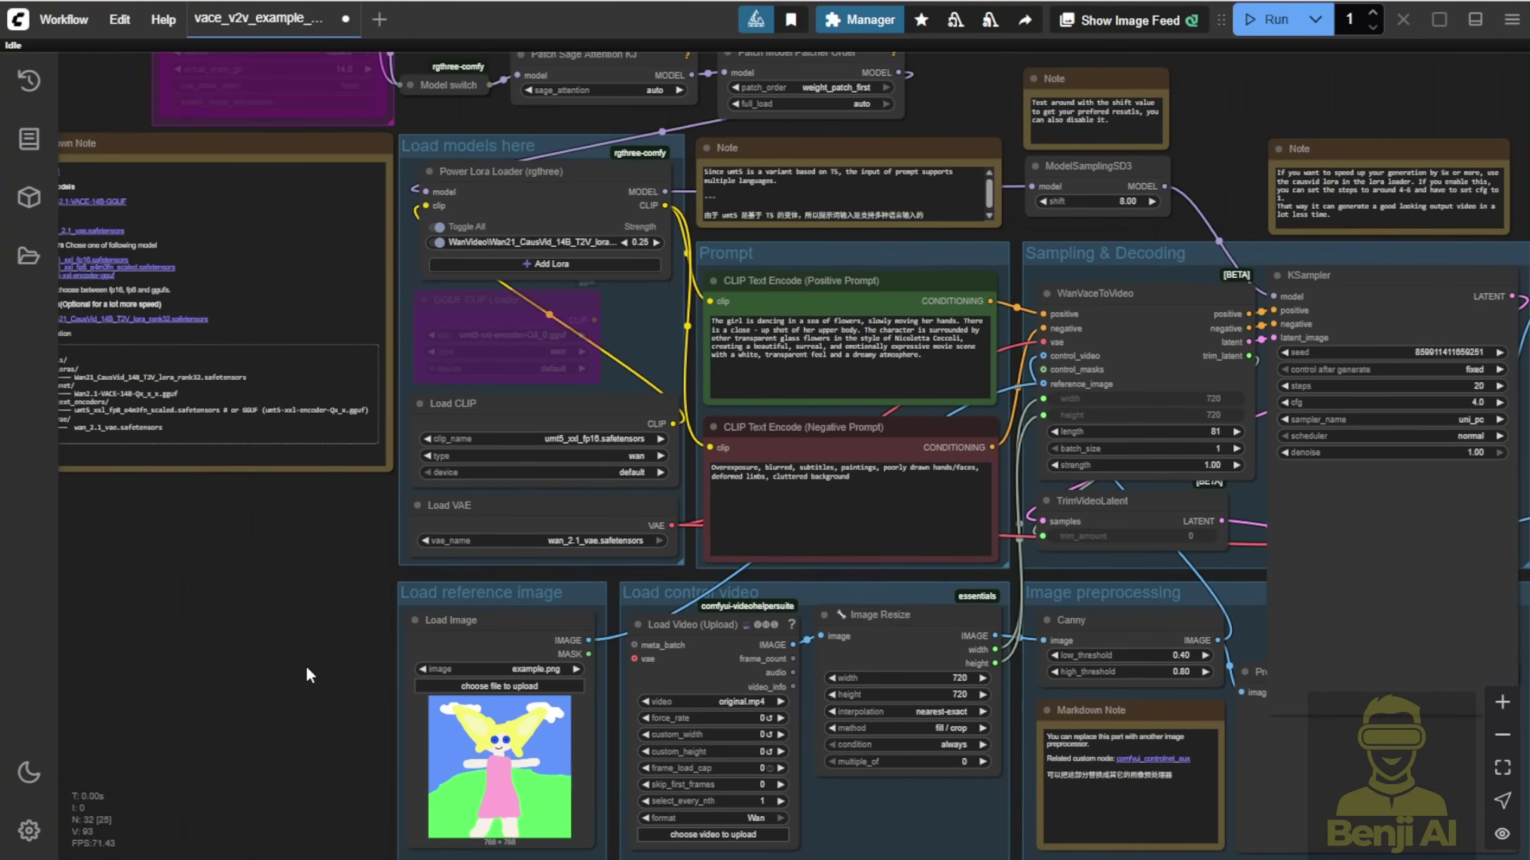
drag(303, 663, 287, 523)
scroll(393, 544, up, 4)
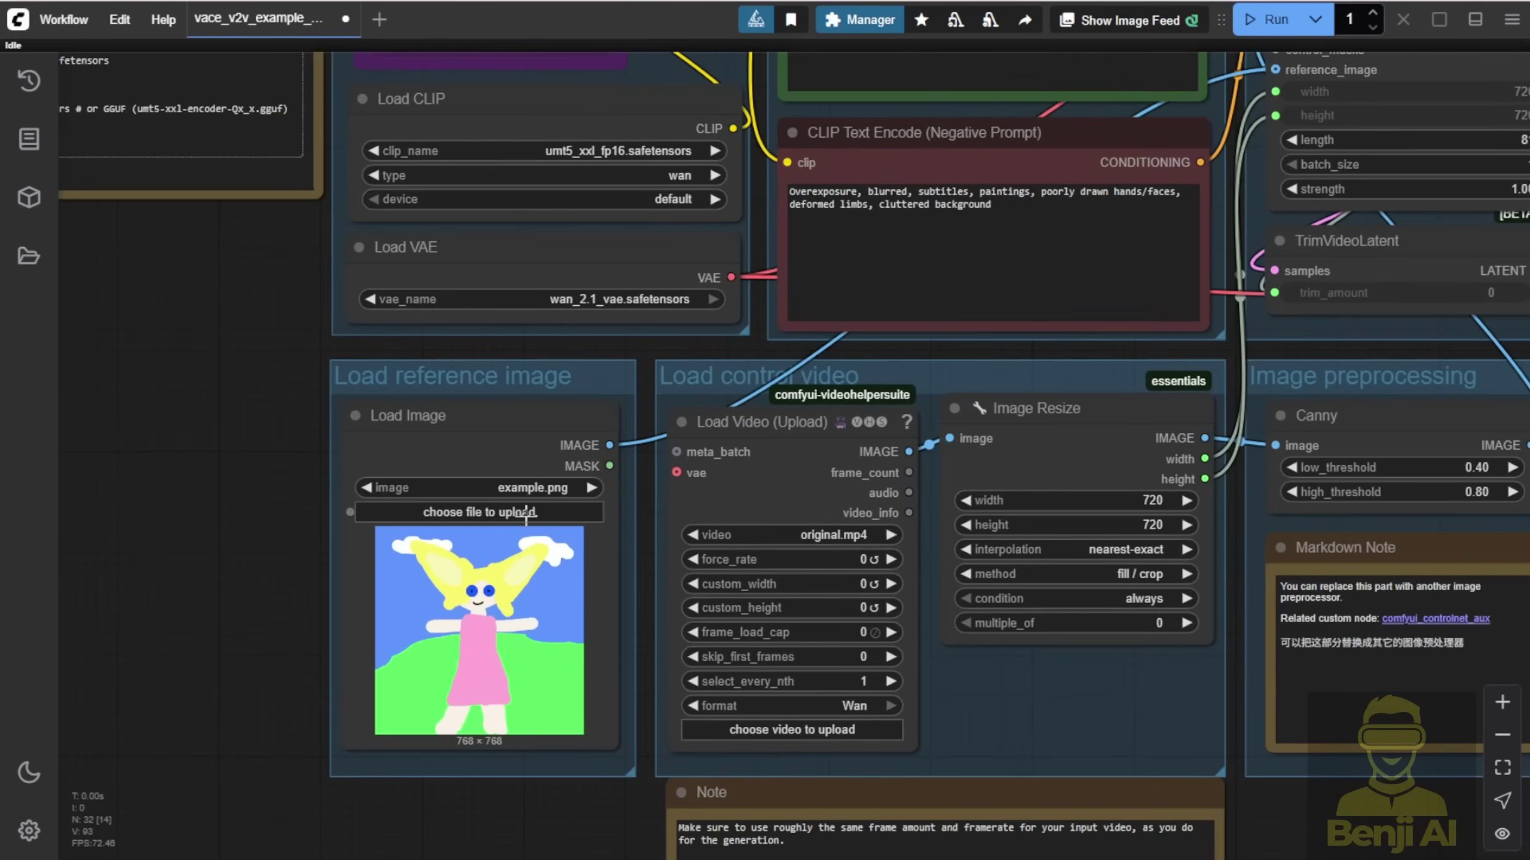
drag(887, 347, 873, 374)
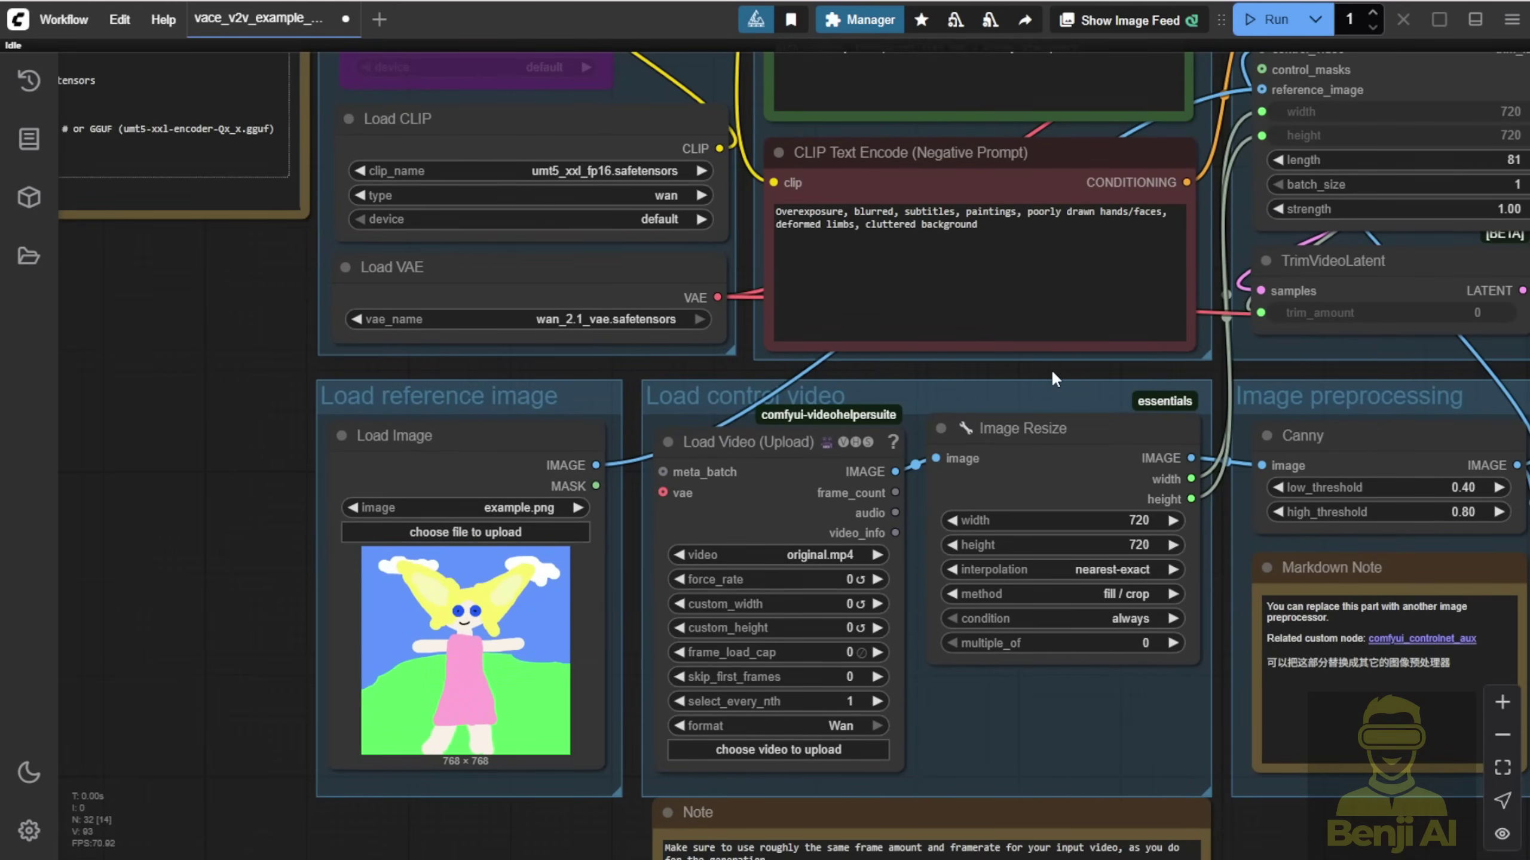
- Shrink the KSampler node to uncover VAE Decode, and shift KSampler and TrimVideoLatent slightly to the right
drag(1052, 368, 220, 603)
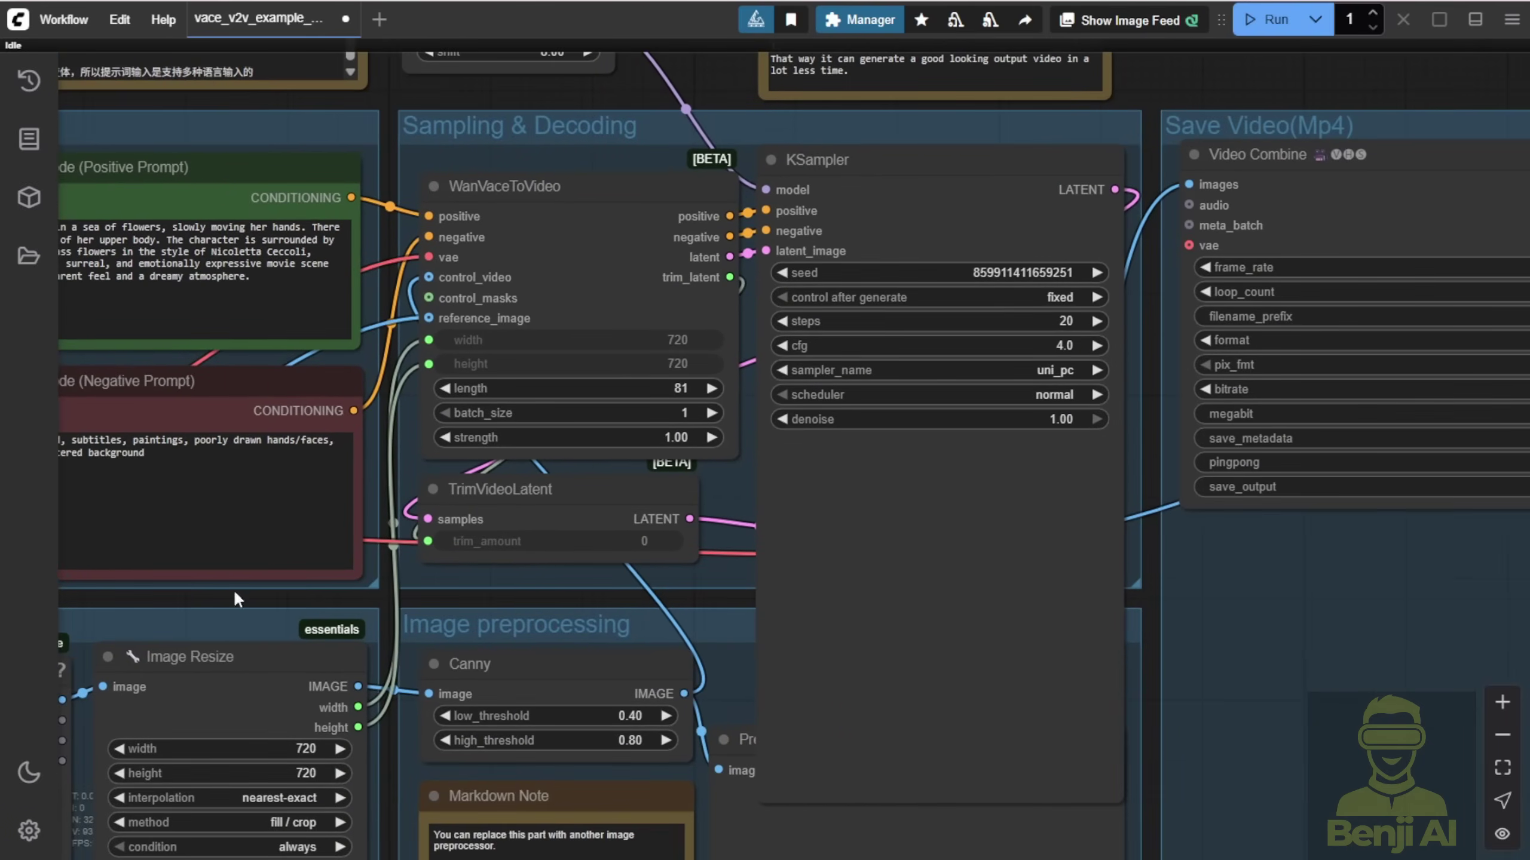
drag(1122, 799, 1041, 442)
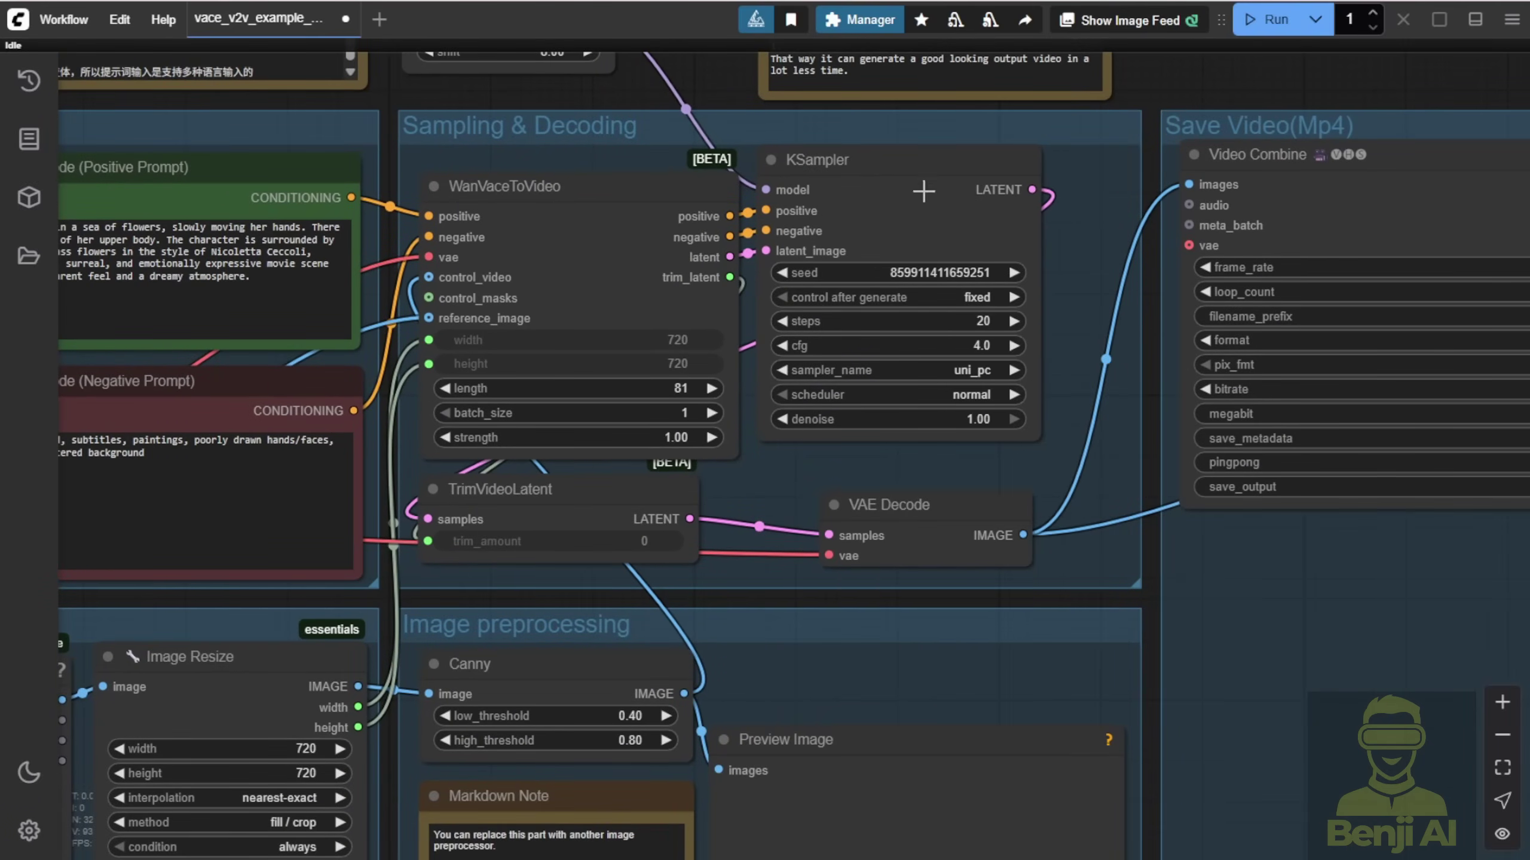
drag(941, 184, 962, 190)
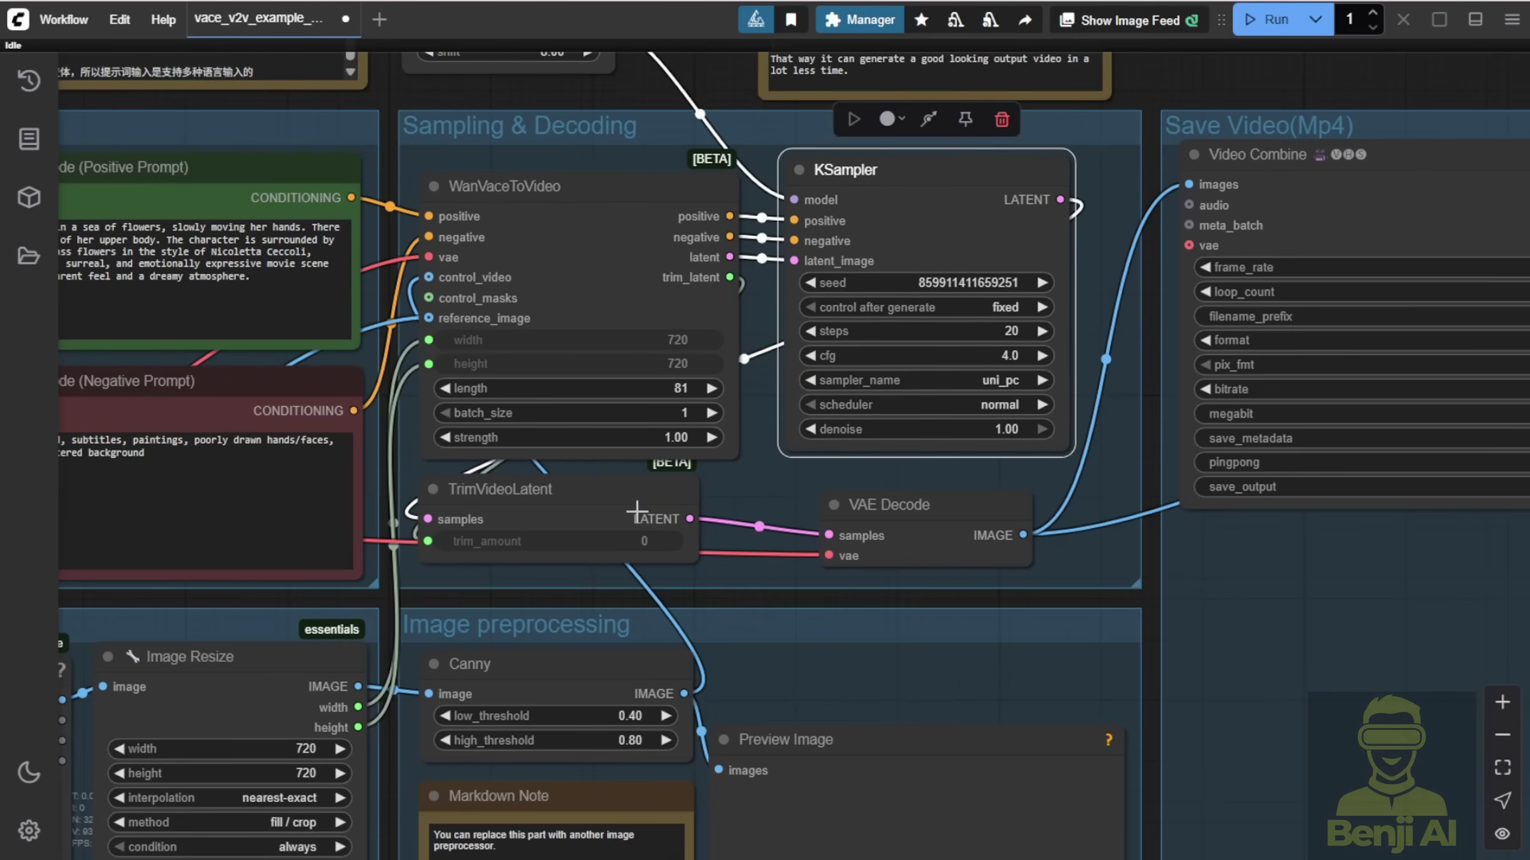
drag(637, 512, 684, 517)
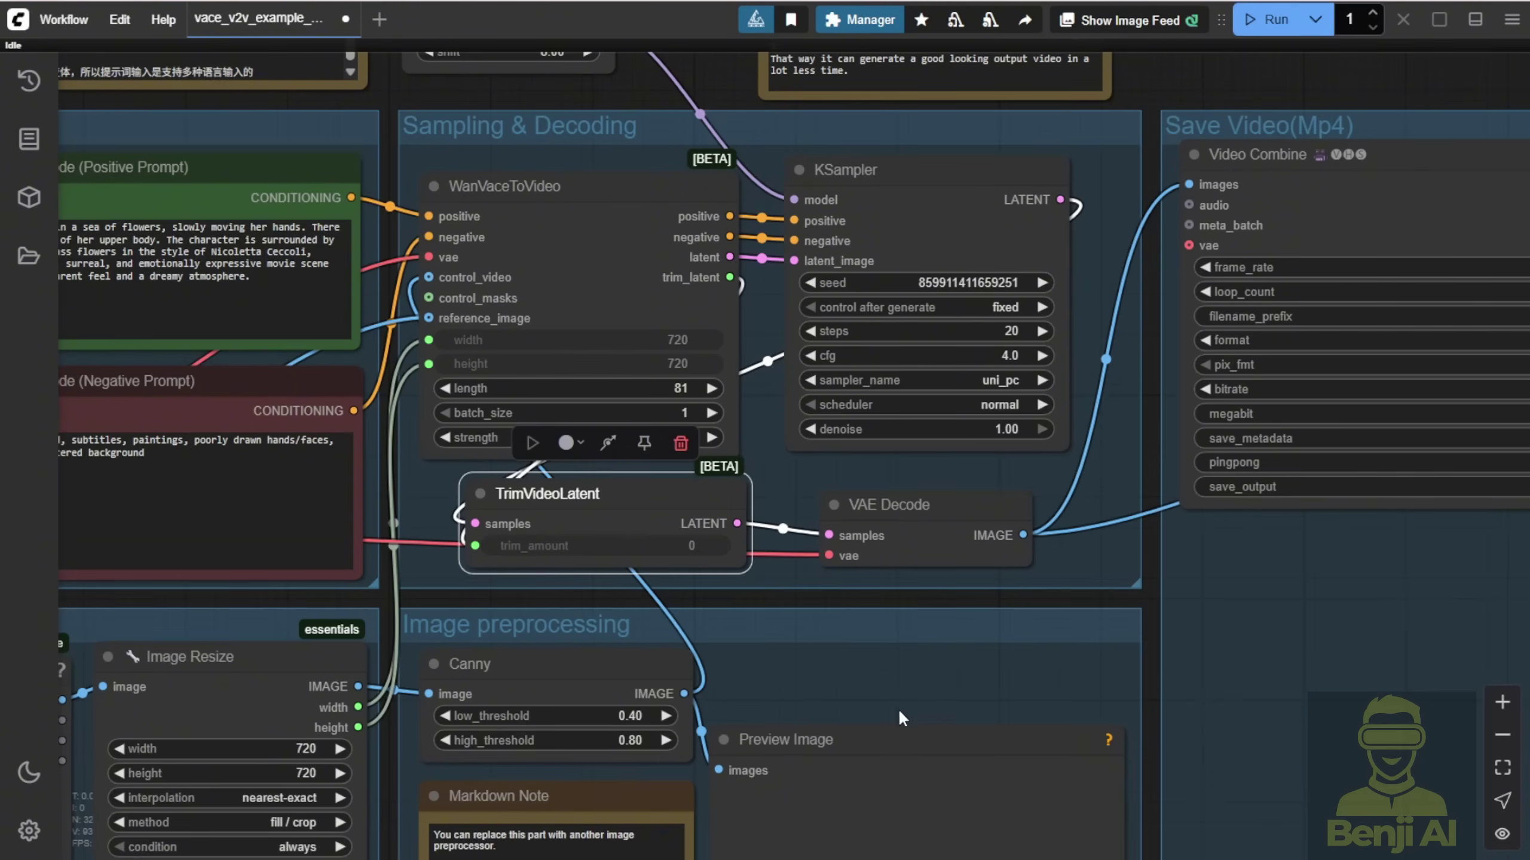
- Set the KSampler steps to 6 for use with the CausVid LoRA
drag(1091, 169, 1127, 278)
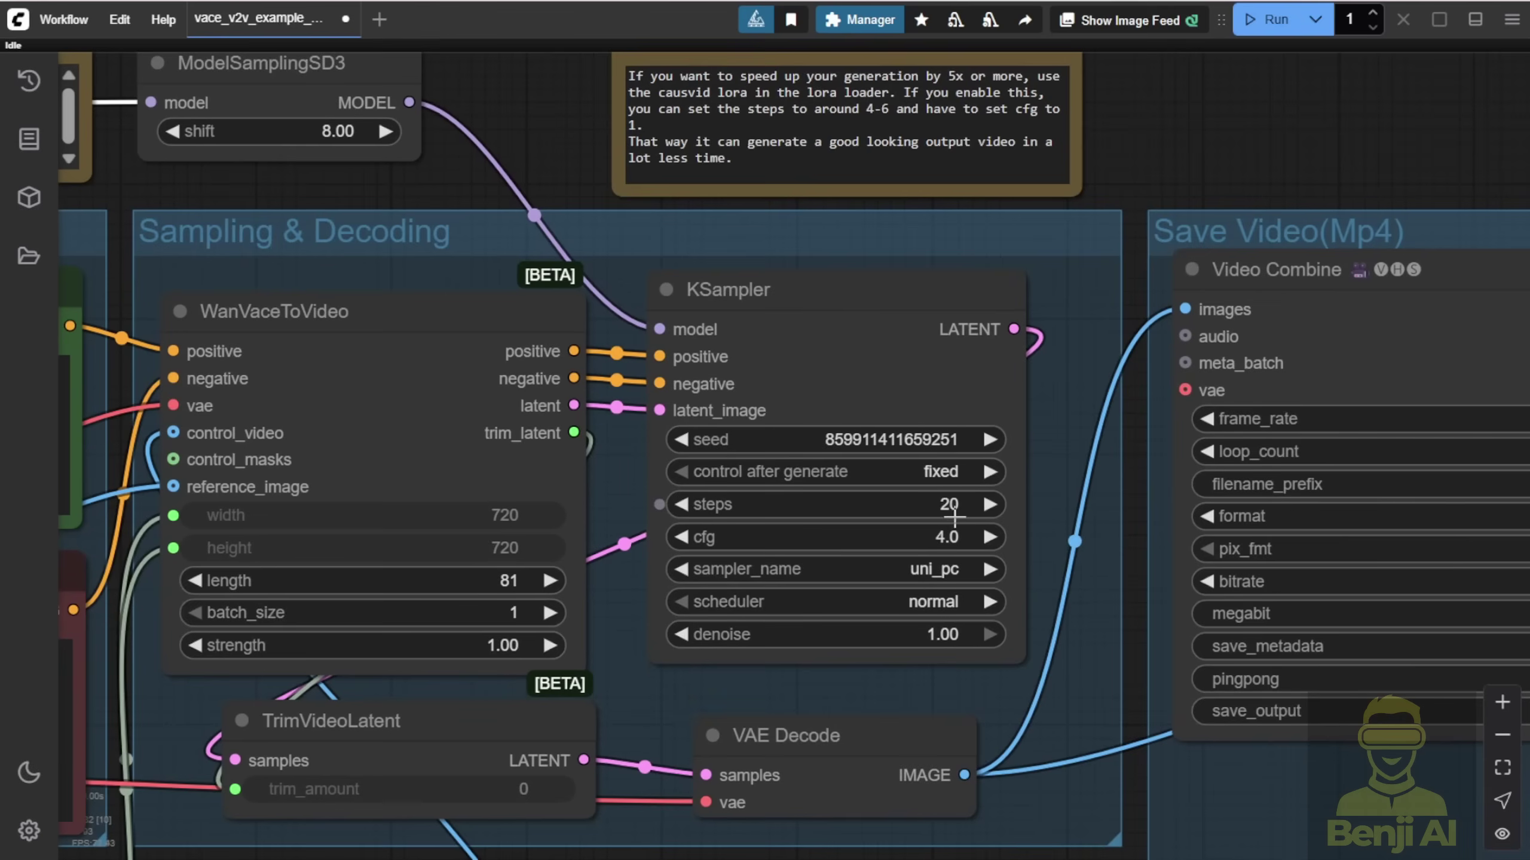
click(943, 504)
text(6)
key(Return)
scroll(722, 521, up, 3)
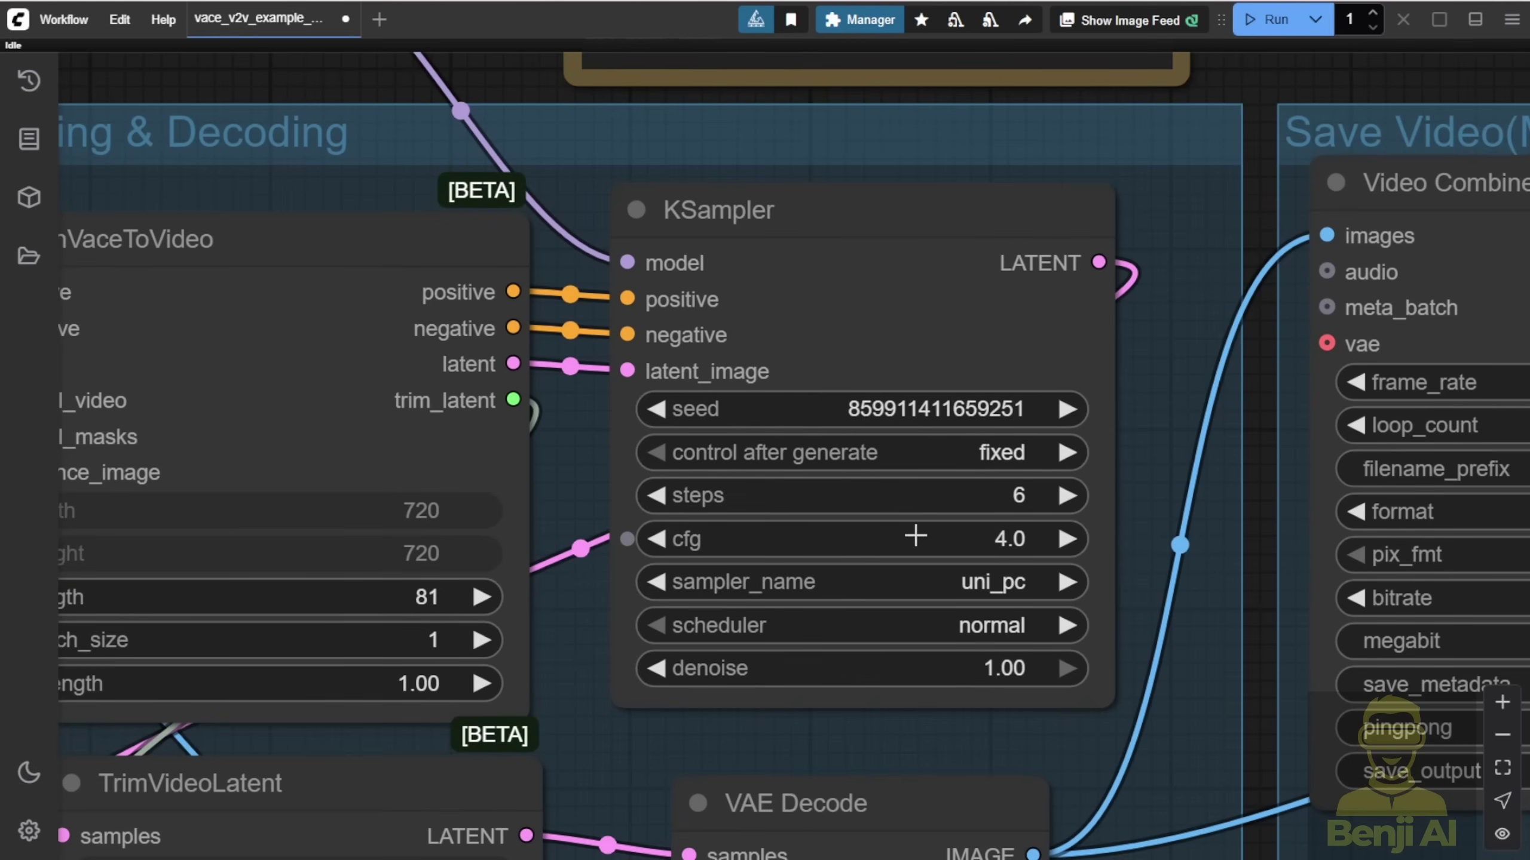
- Examine the control video's Load Video settings, the INT Constant node wired to its frame cap, and the adjacent Note
scroll(1148, 410, down, 2)
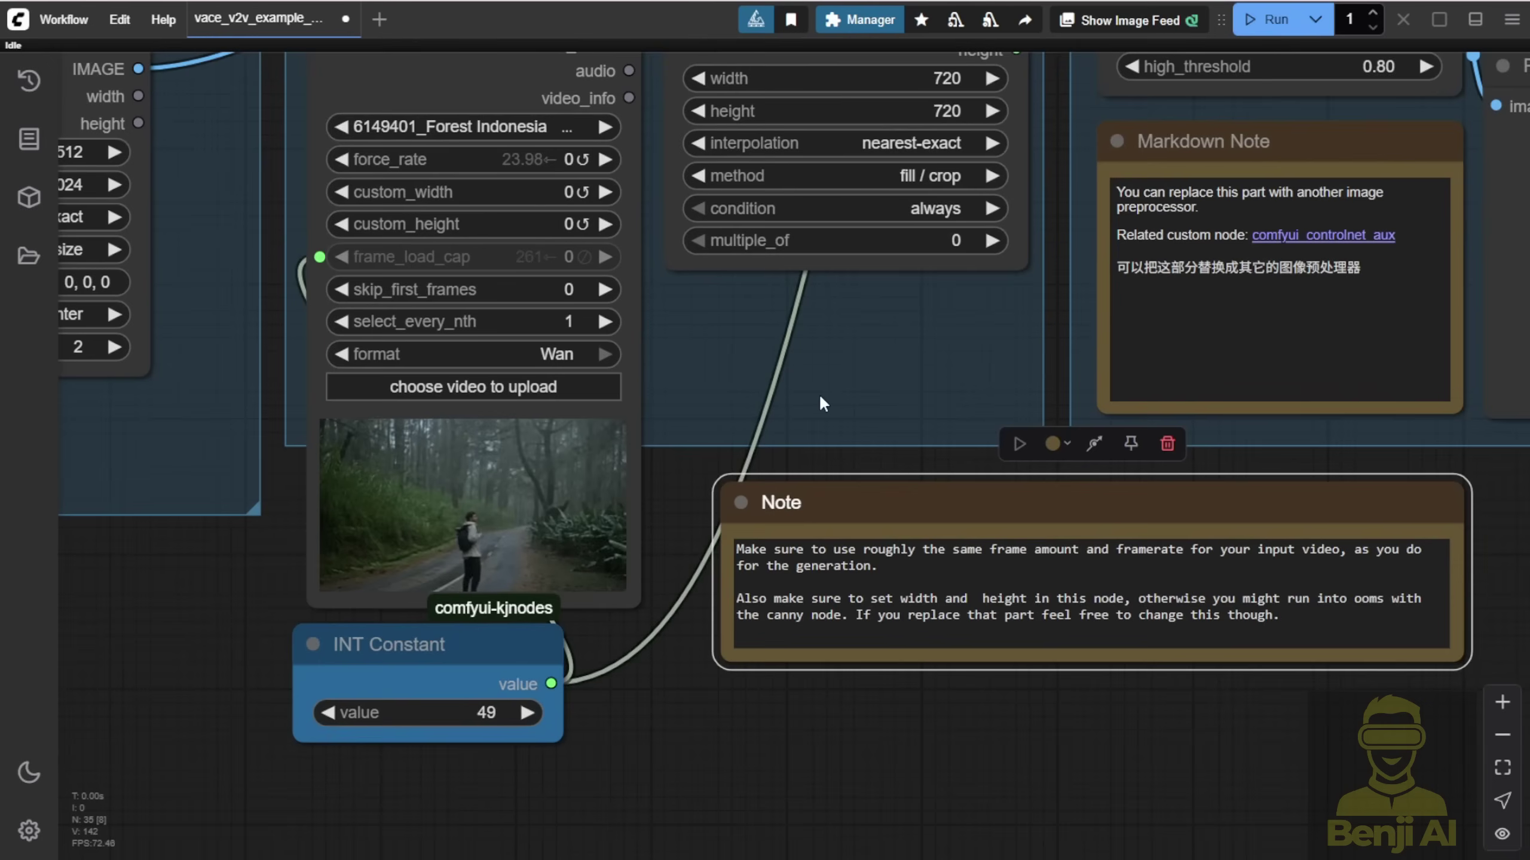
scroll(822, 404, down, 3)
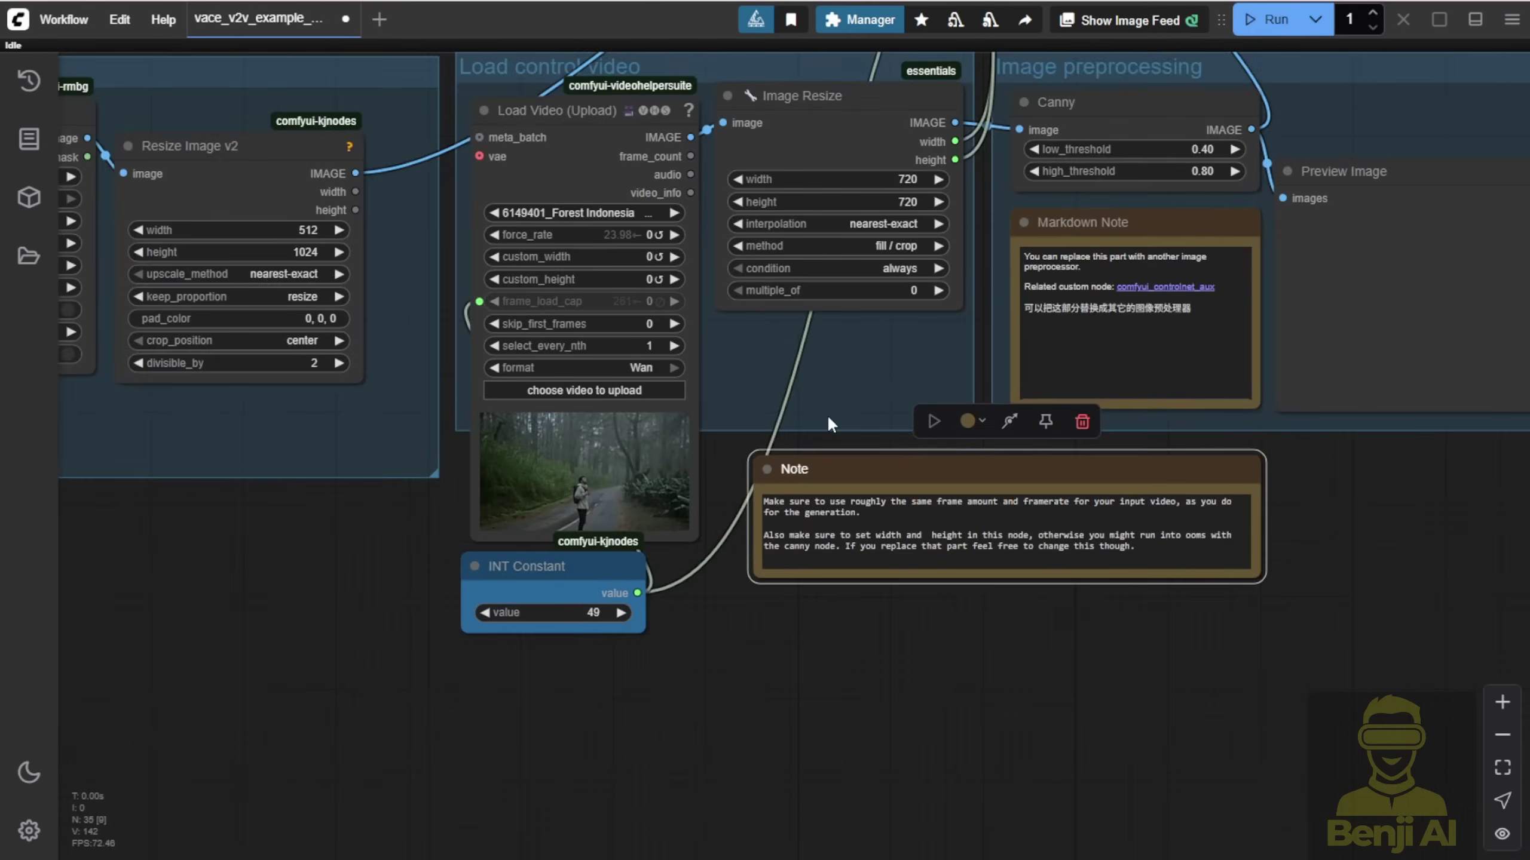
- Duplicate the INT Constant node twice below the Load Video node and set the first copy's value to 832
drag(846, 418, 813, 531)
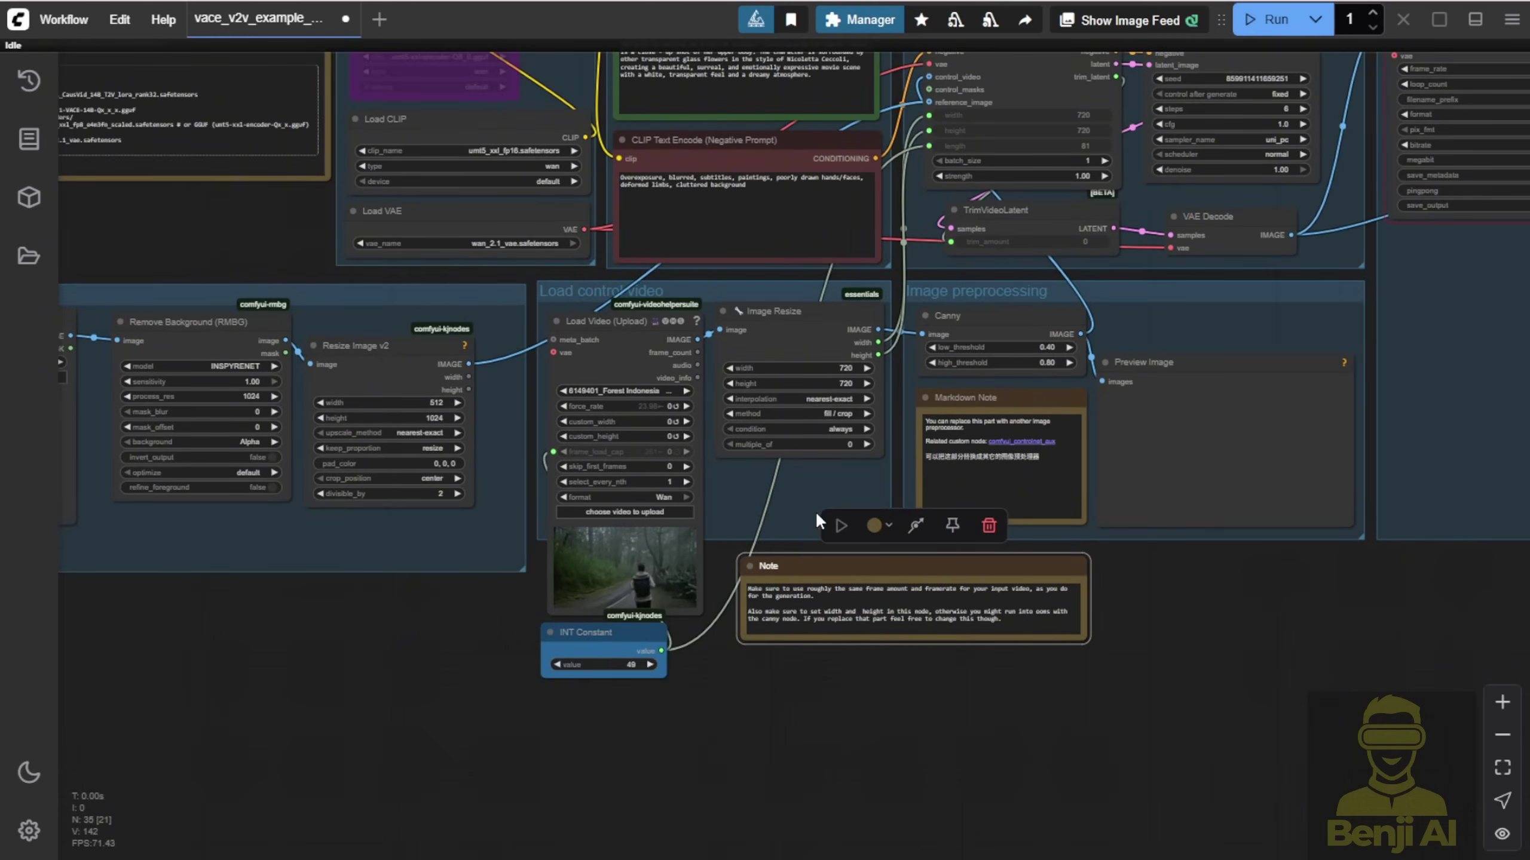
scroll(776, 376, up, 3)
scroll(773, 369, up, 4)
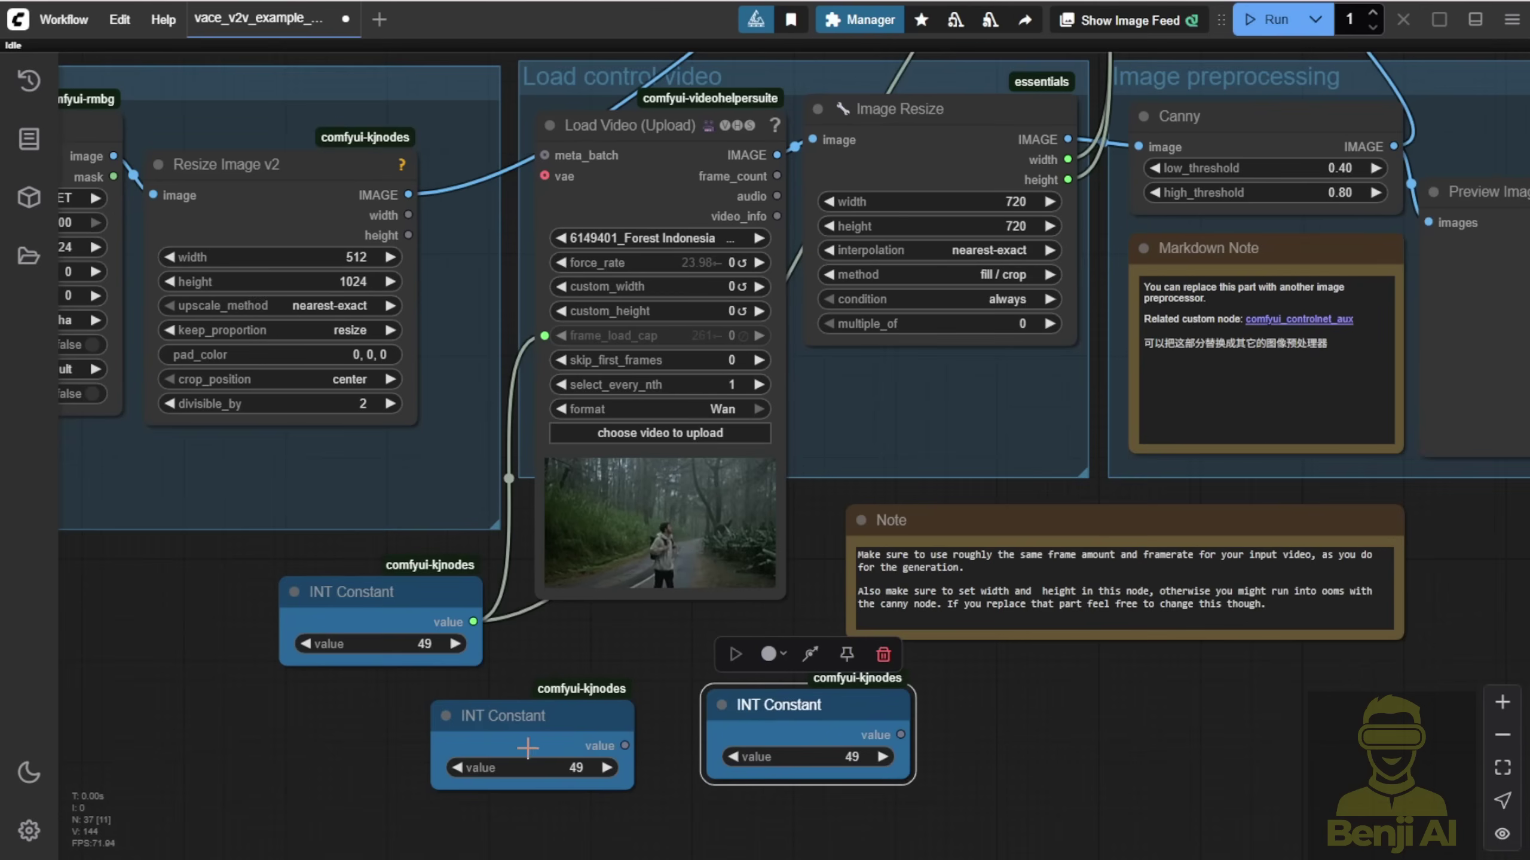
click(572, 766)
text(832)
key(Return)
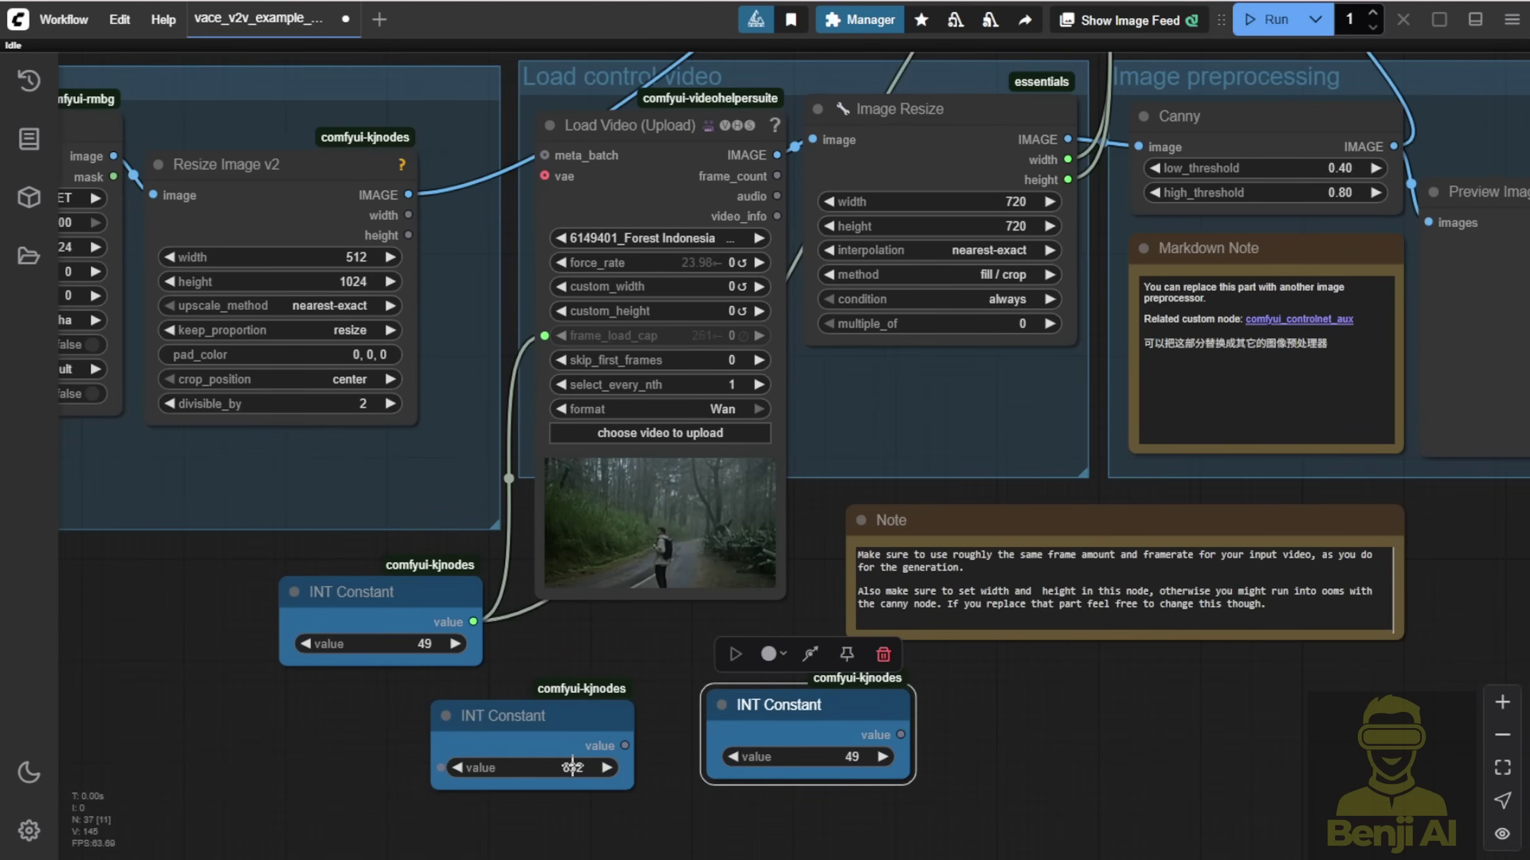
- Set the second INT Constant copy to 480 and wire the two copies to the Image Resize node's width and height inputs
click(830, 758)
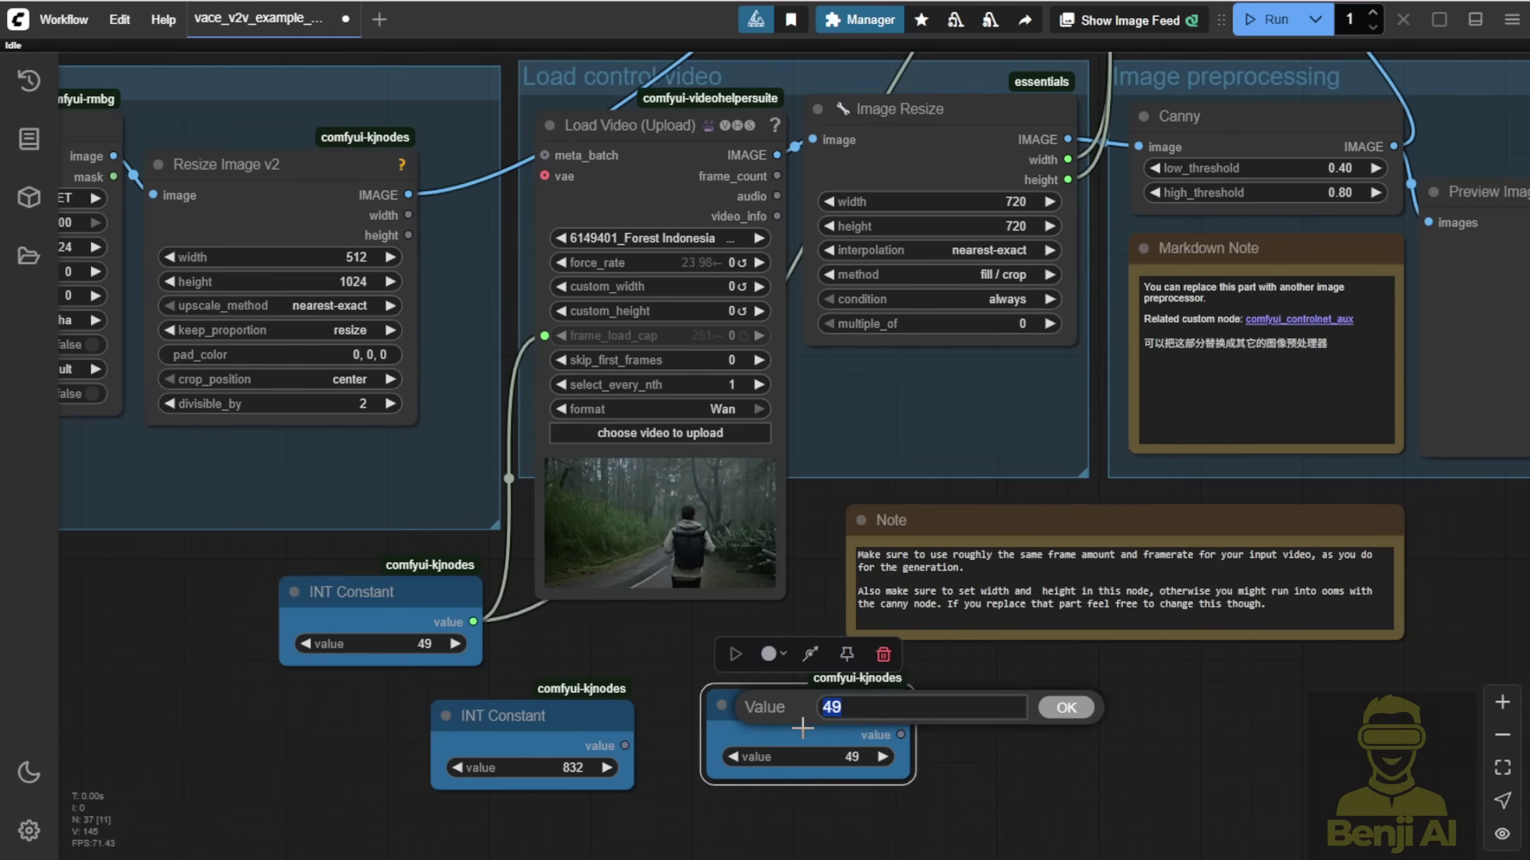
text(480)
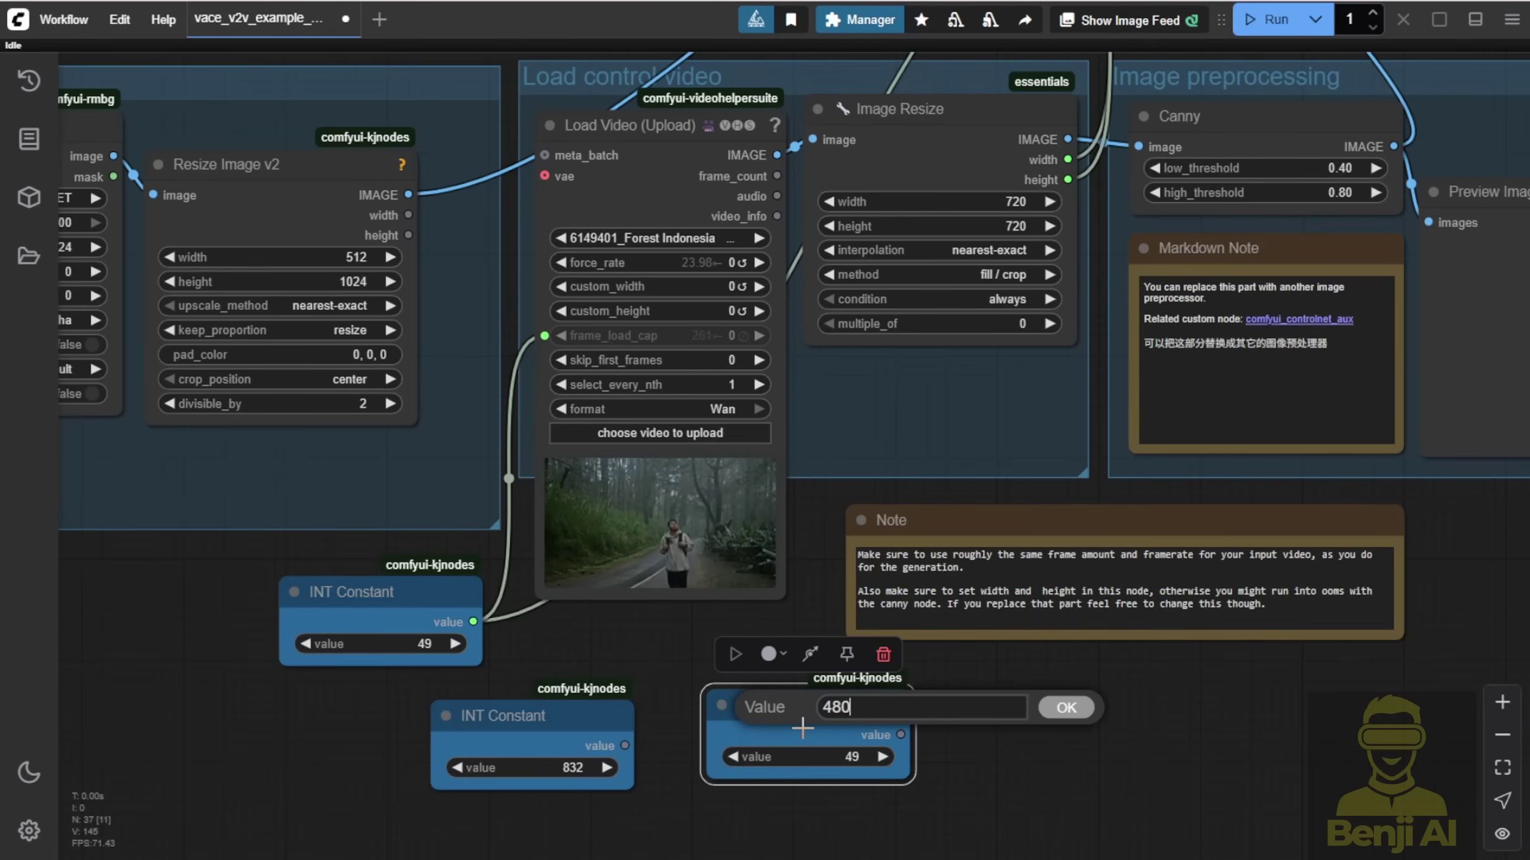
key(Return)
drag(900, 734, 867, 227)
- Examine the WanVaceToVideo width, height and length inputs and how the INT Constant nodes feed Load Video and Image Resize
drag(964, 493, 729, 812)
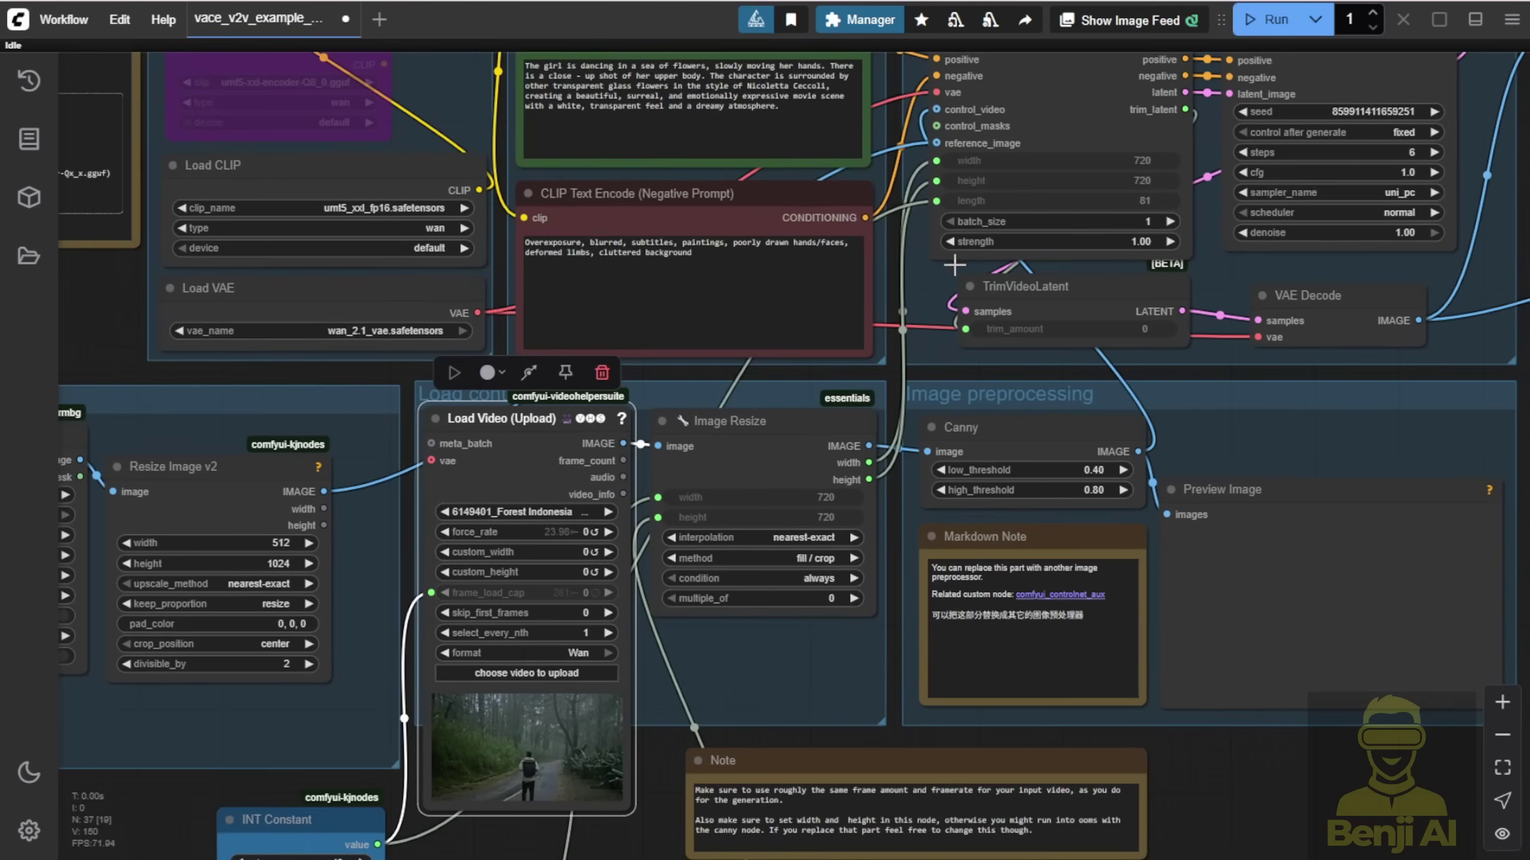
scroll(745, 461, up, 2)
scroll(1242, 385, down, 4)
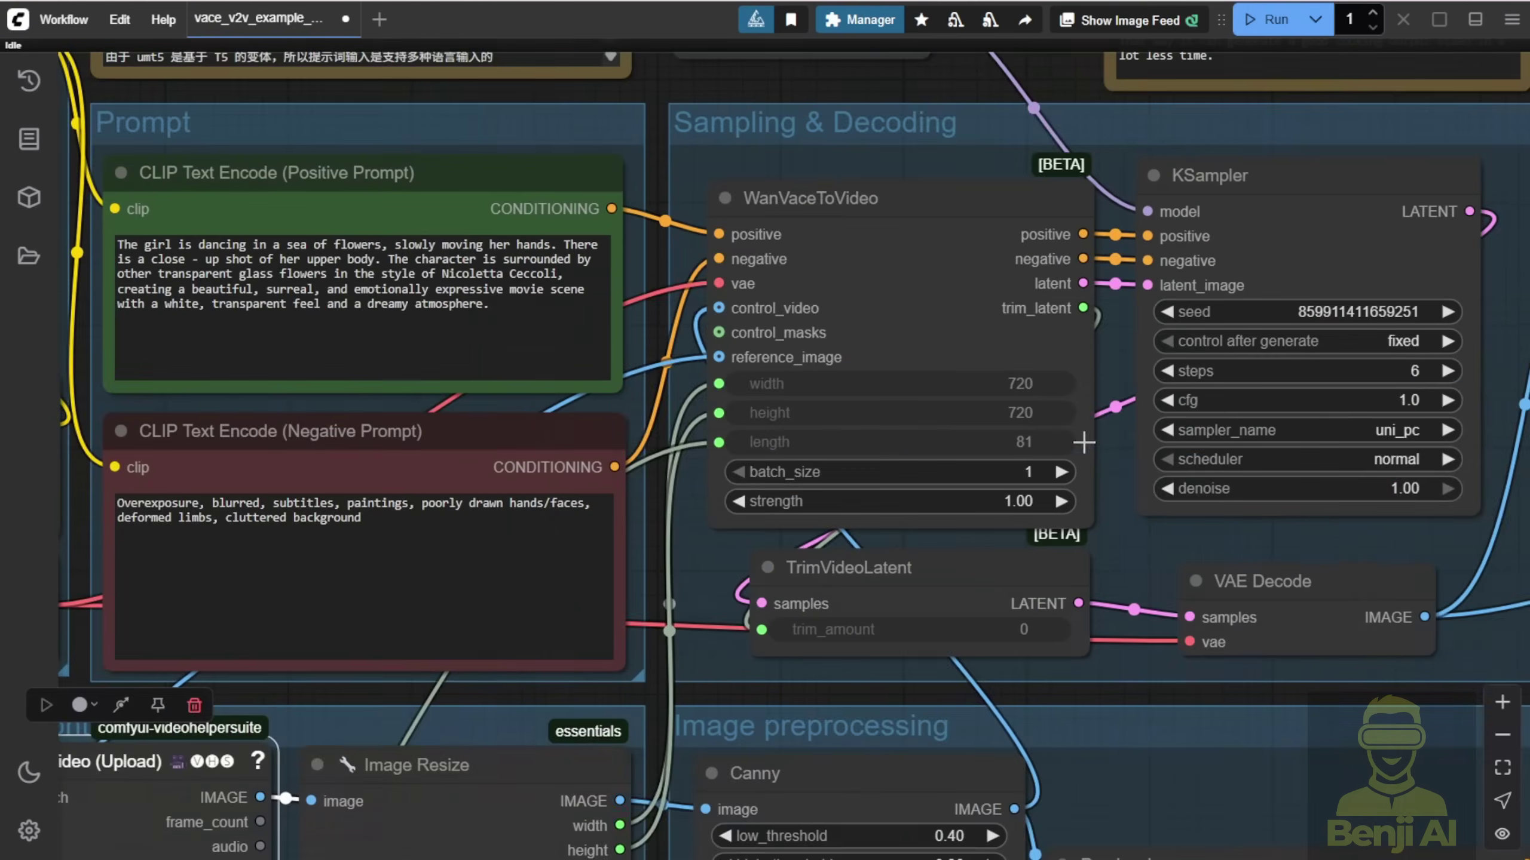
scroll(951, 416, up, 8)
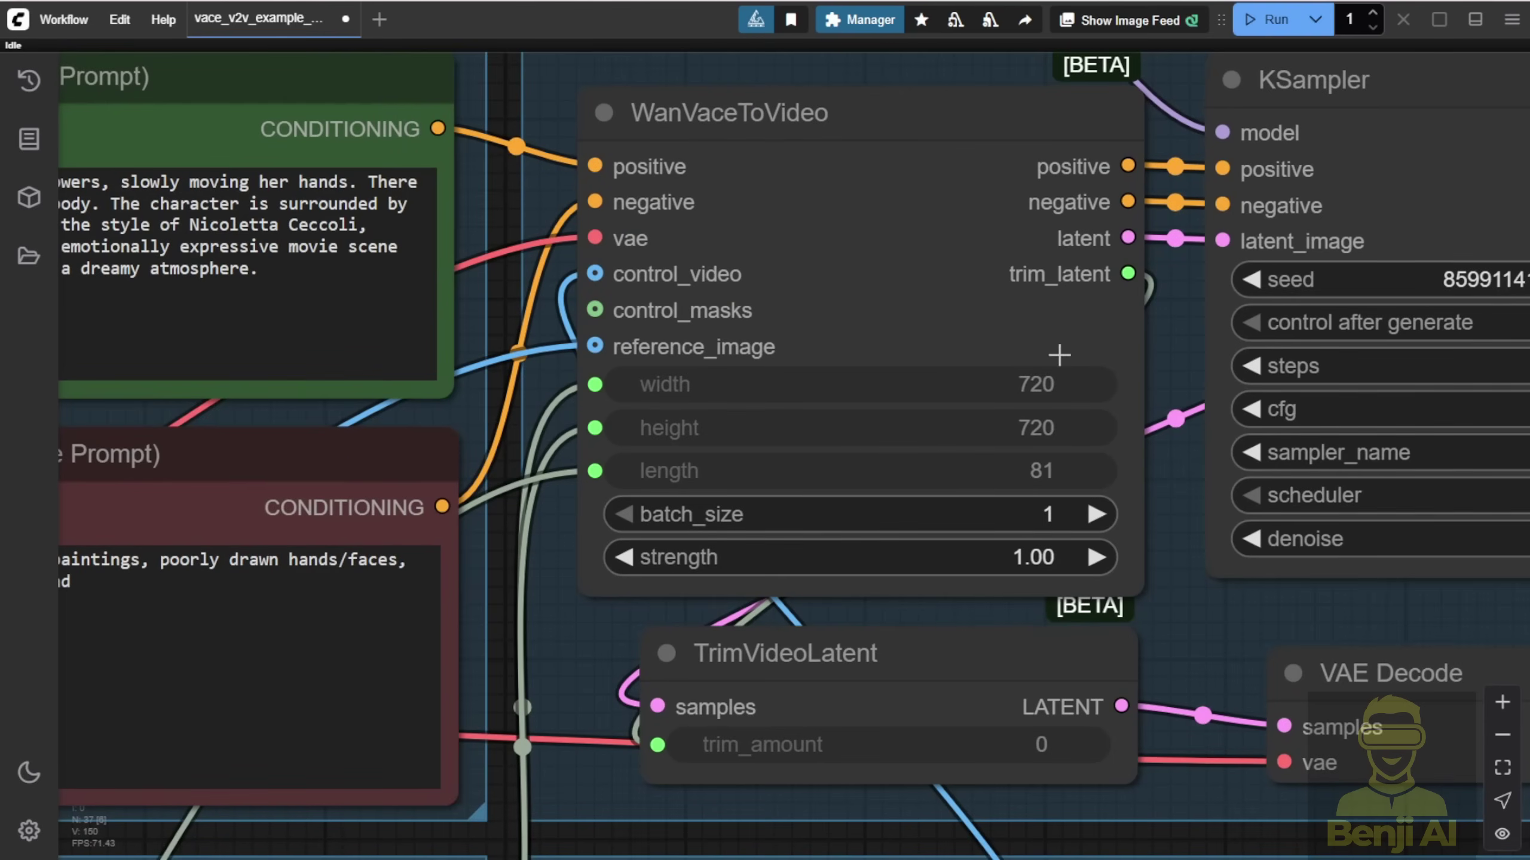
scroll(587, 596, down, 4)
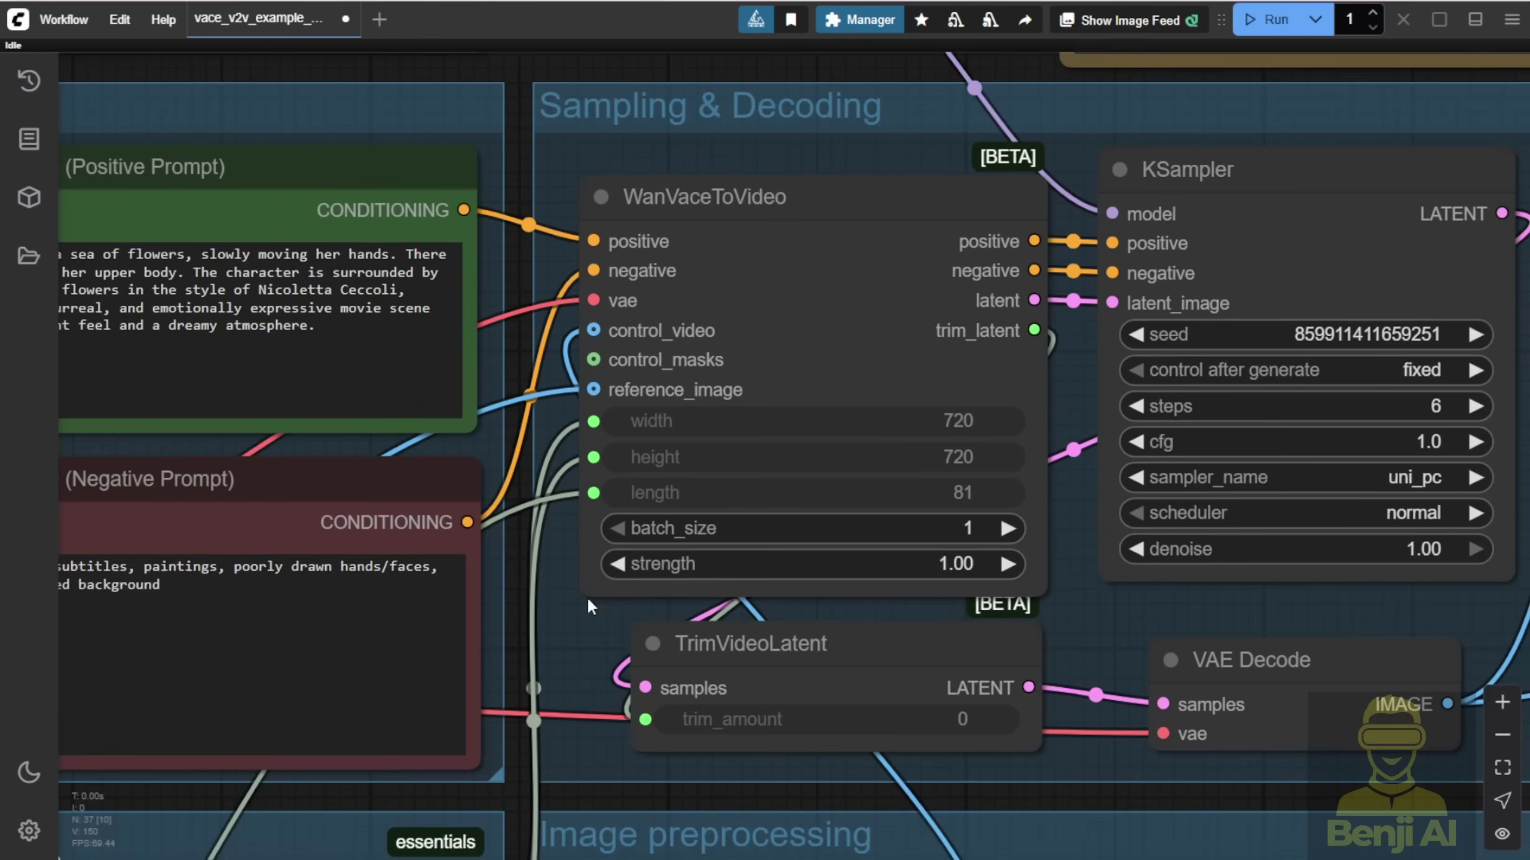
scroll(757, 126, up, 5)
drag(756, 126, 770, 191)
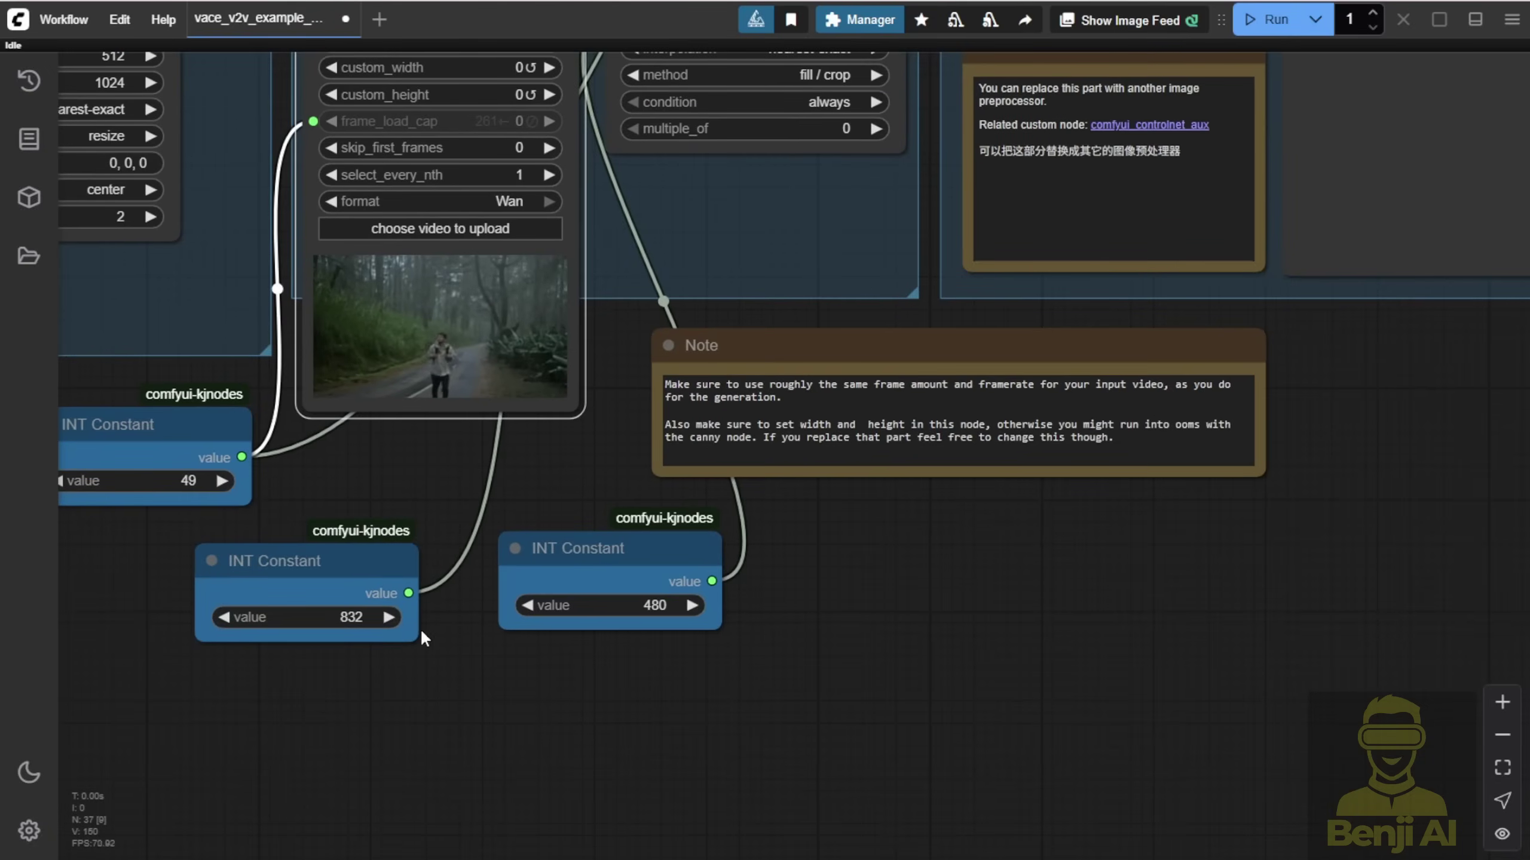
drag(375, 202, 334, 425)
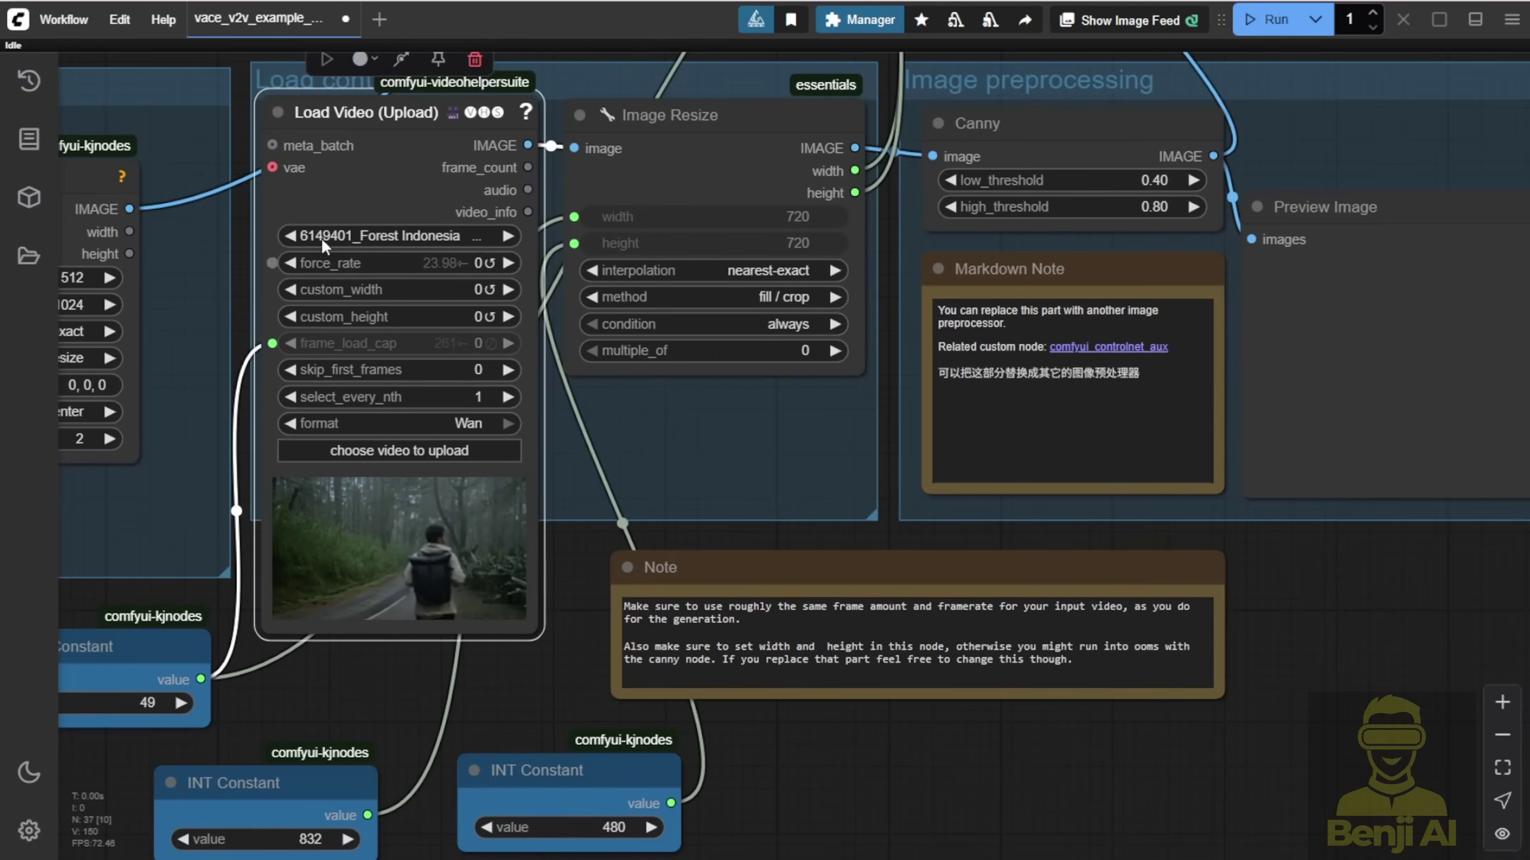
scroll(645, 438, down, 3)
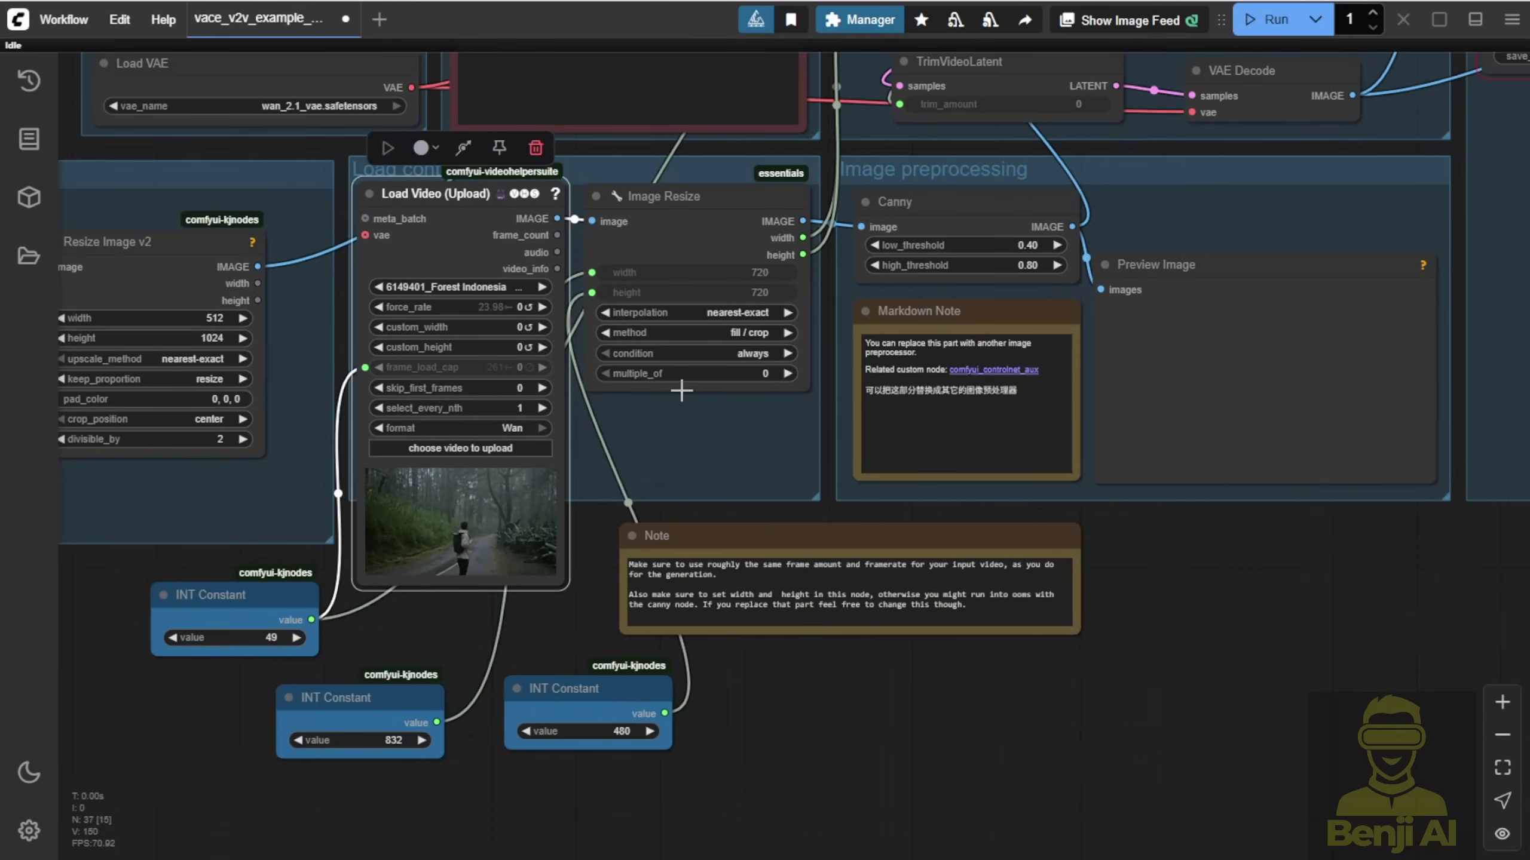
- Line up the three INT Constant nodes in a row below the Load reference image group
drag(454, 629, 982, 658)
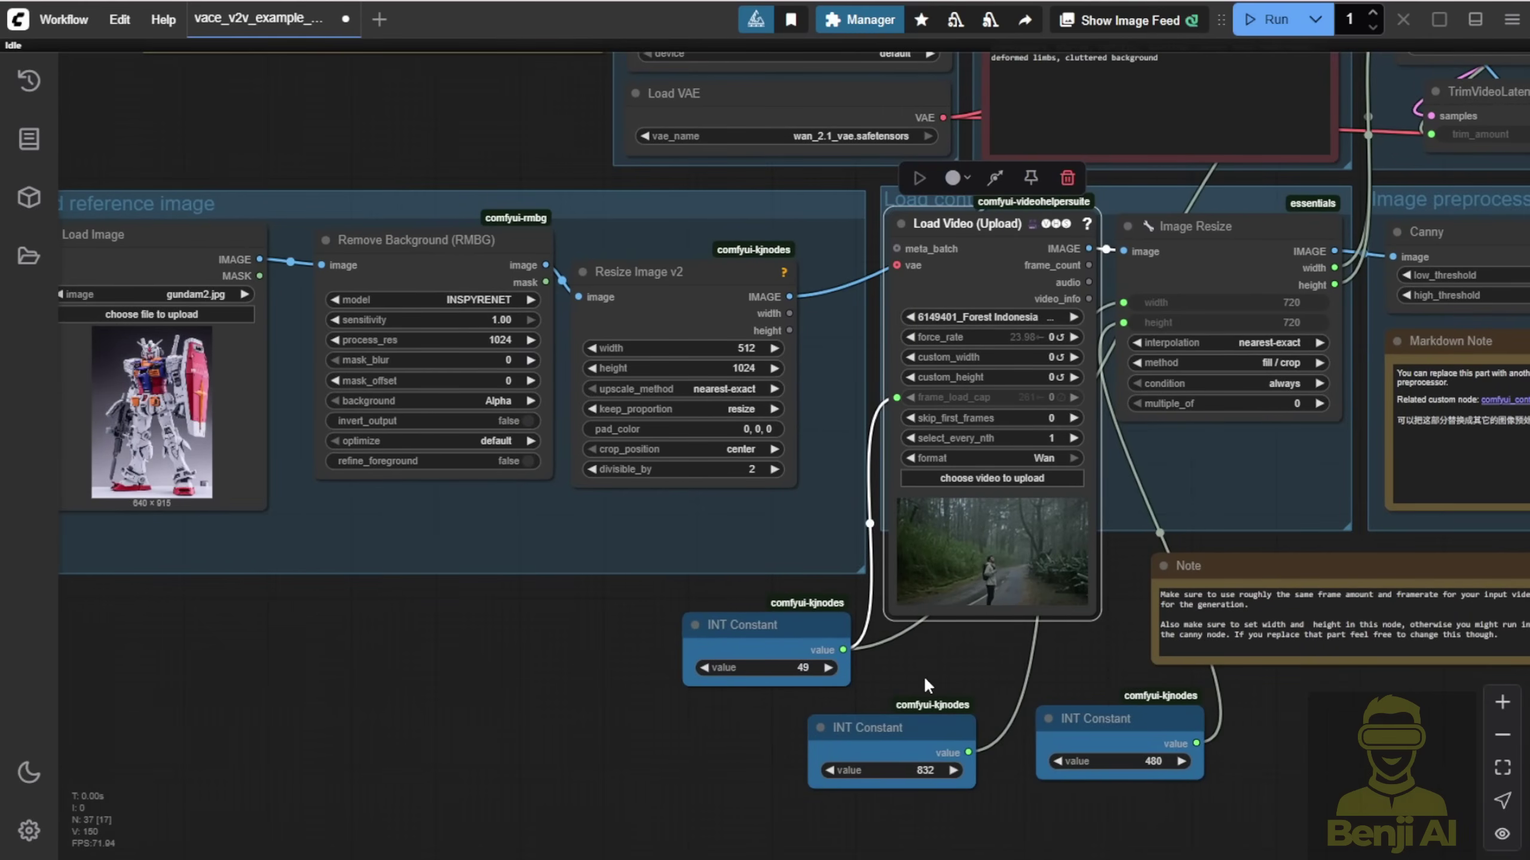
scroll(837, 579, down, 5)
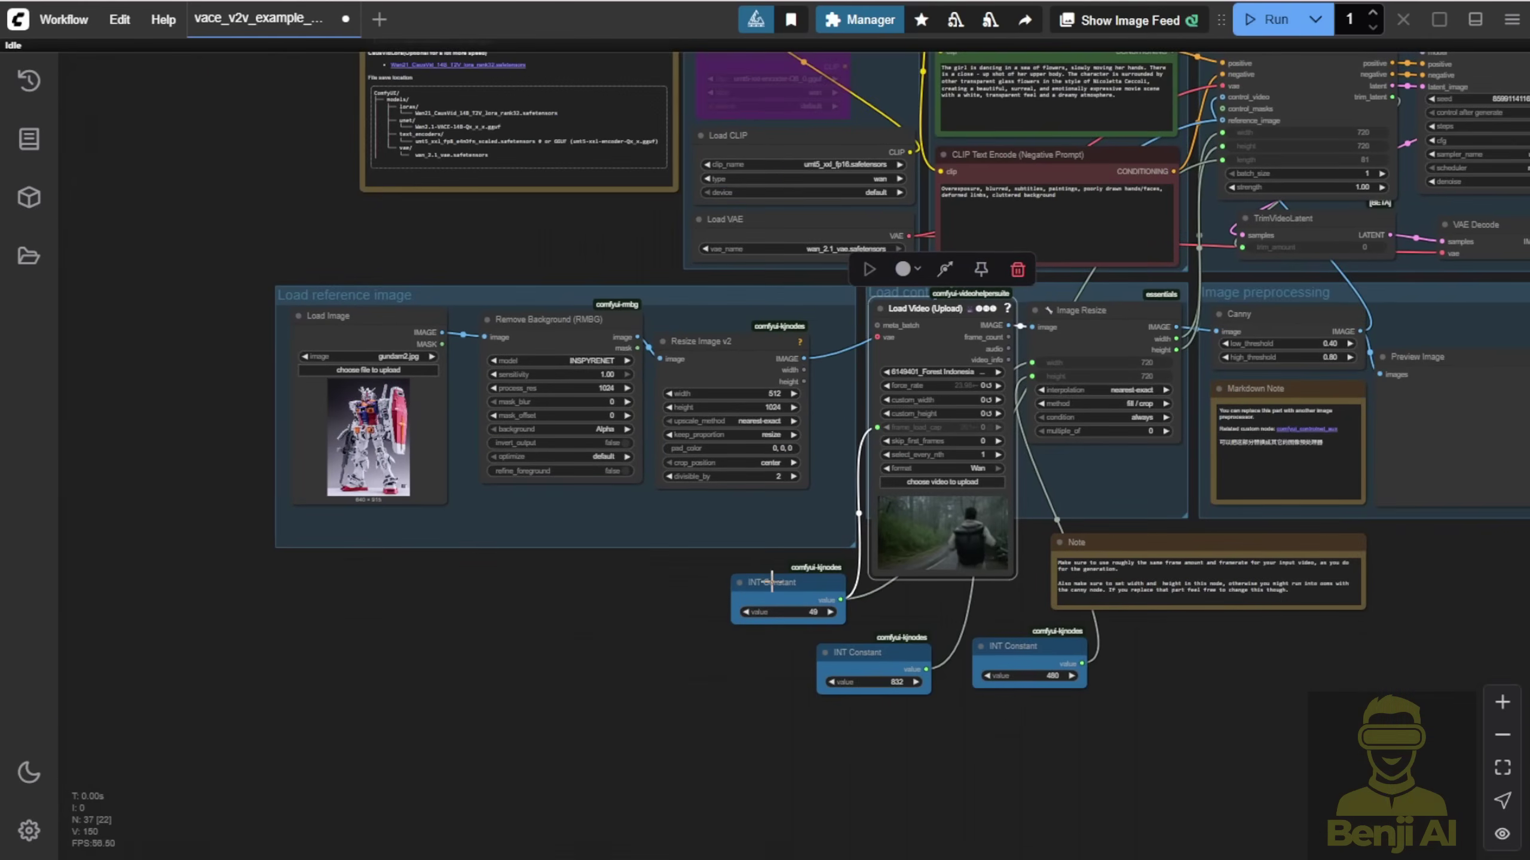
drag(838, 586, 597, 645)
drag(827, 657, 350, 647)
drag(1043, 646, 269, 643)
- Shift Unet Loader (GGUF) slightly and place the expanded Model switch node beside the two loader groups, below the Fast Groups Bypasser
scroll(314, 723, up, 8)
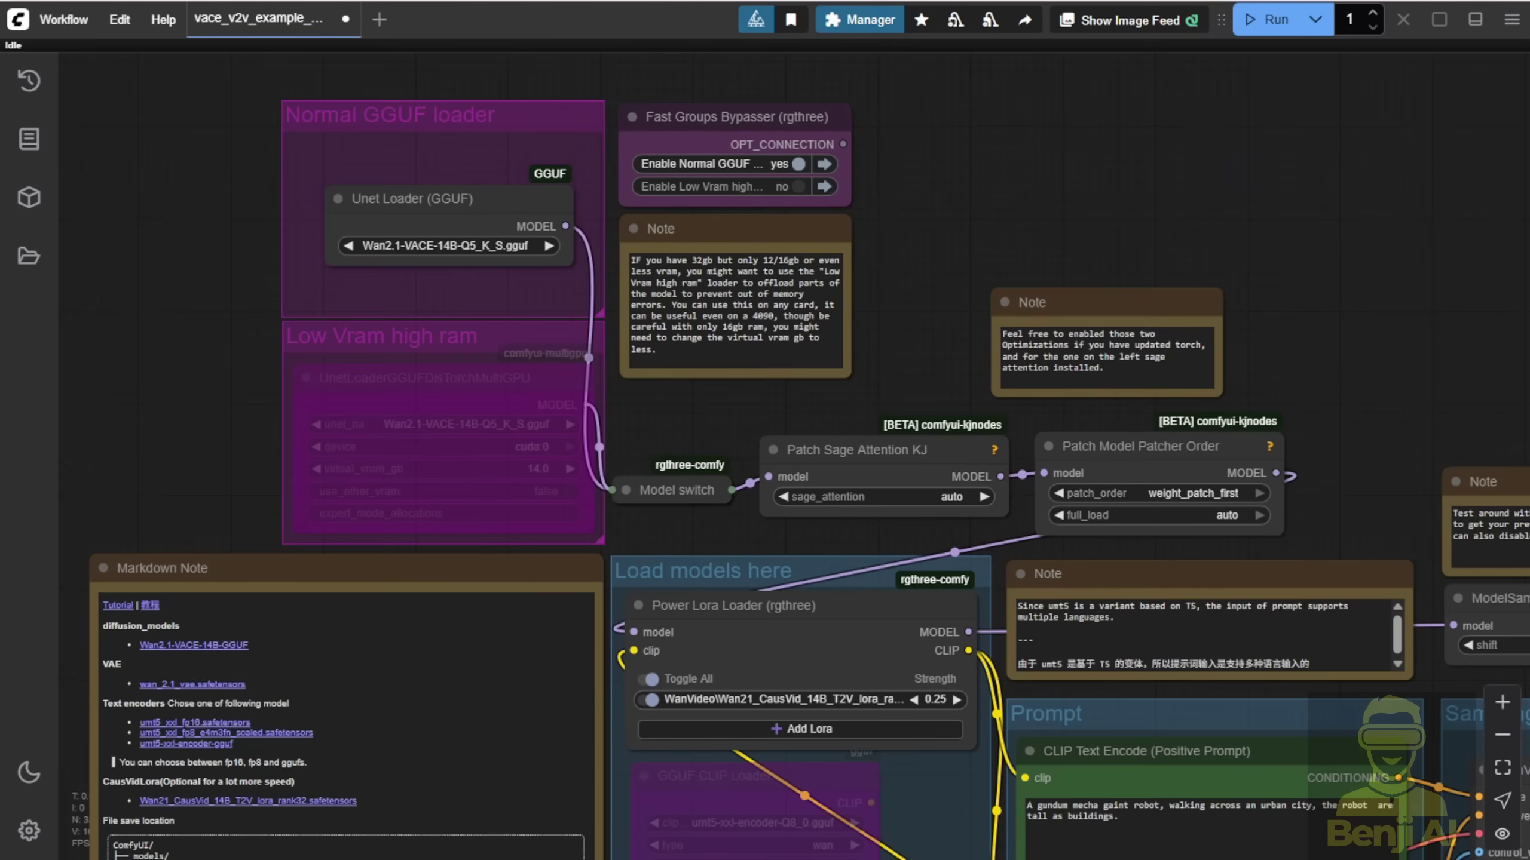
scroll(669, 255, up, 3)
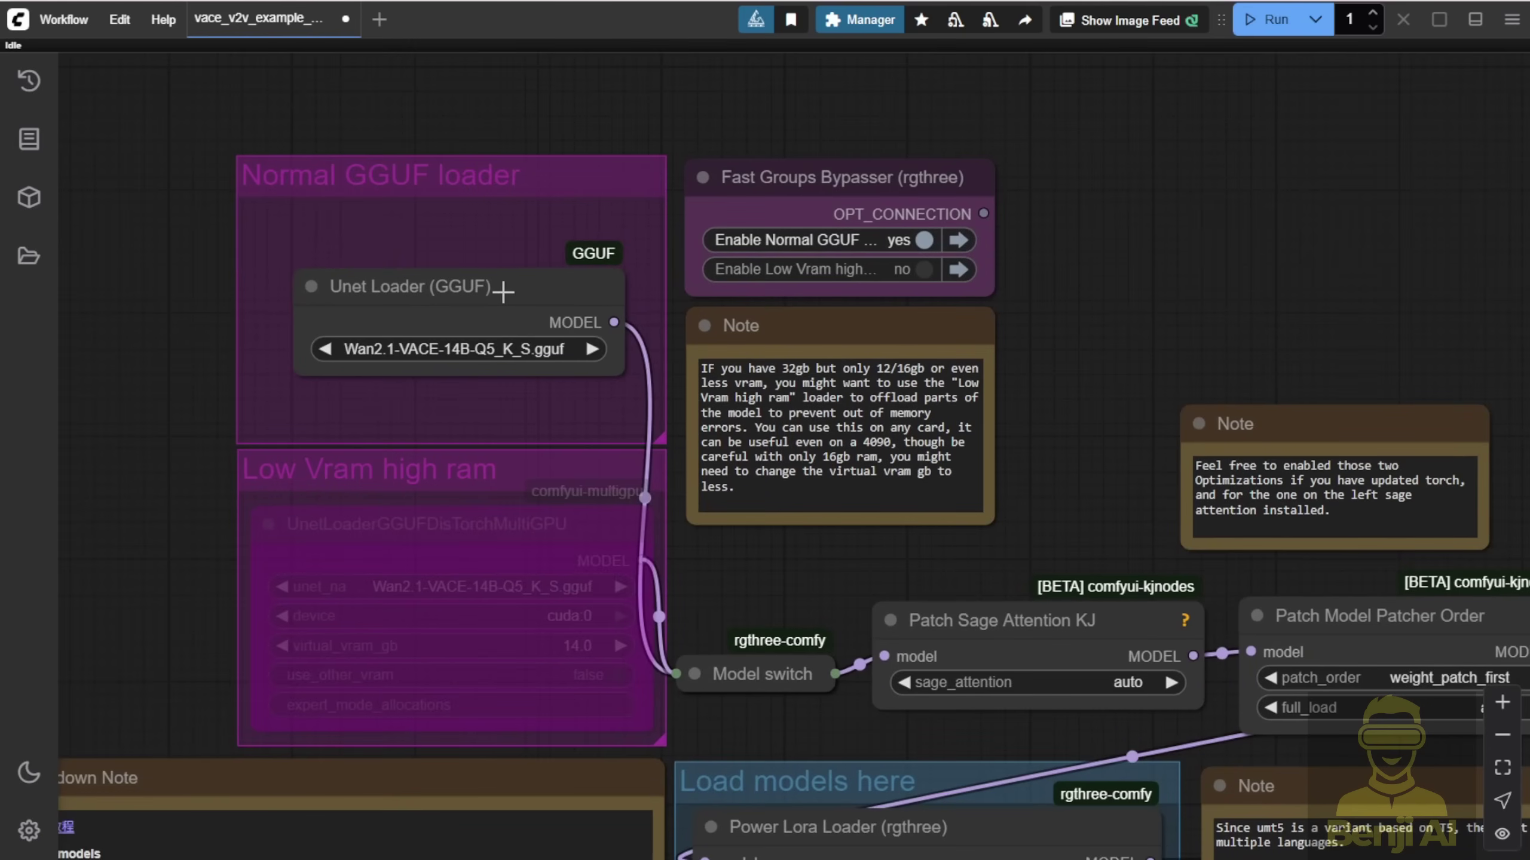
mouse_move(535, 305)
mouse_down()
mouse_move(428, 306)
mouse_move(522, 307)
mouse_up()
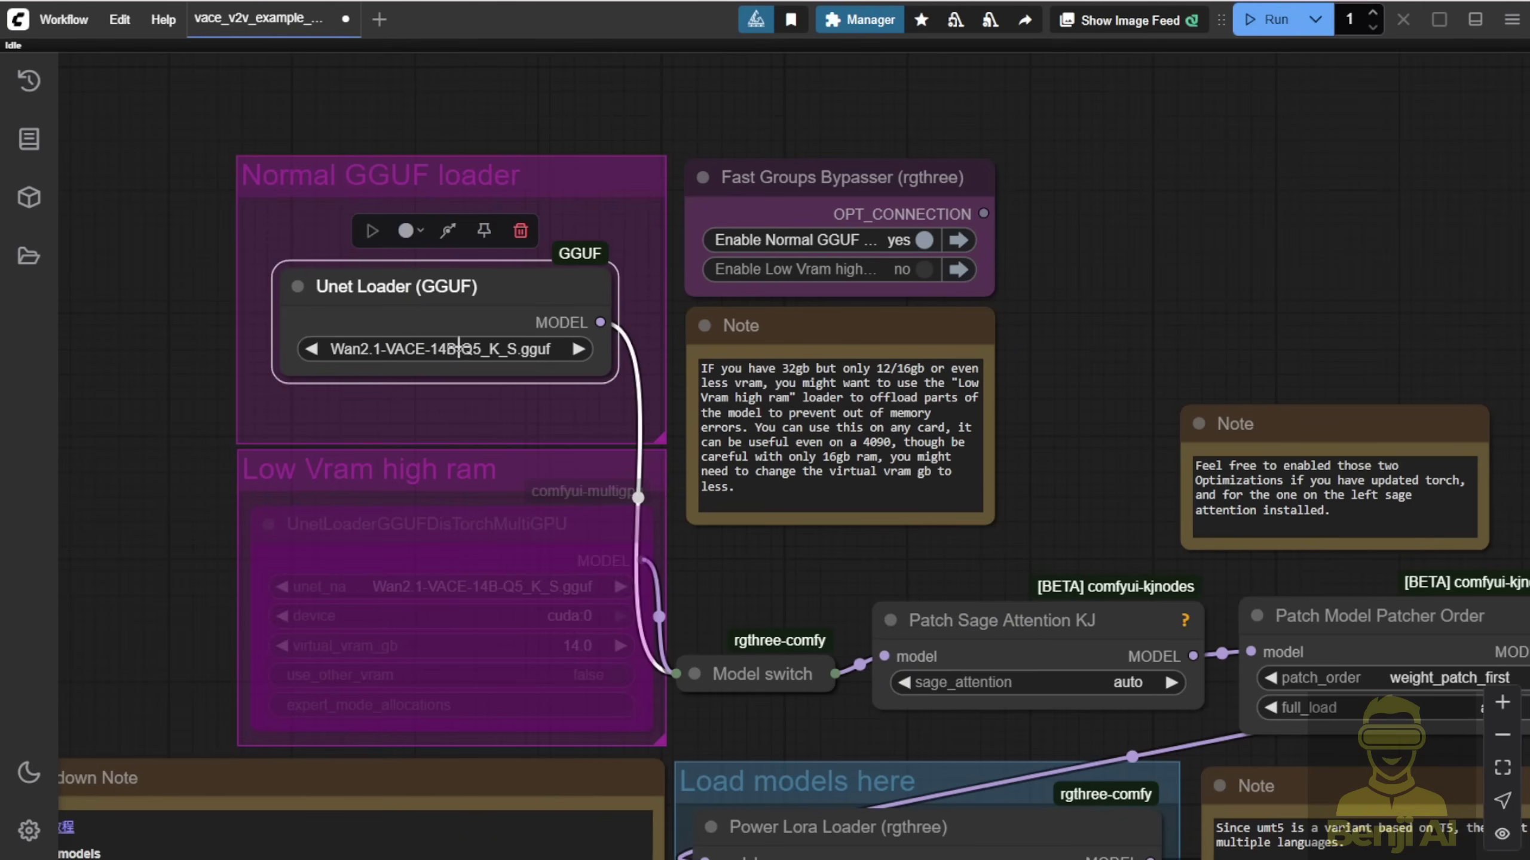
drag(762, 674, 816, 424)
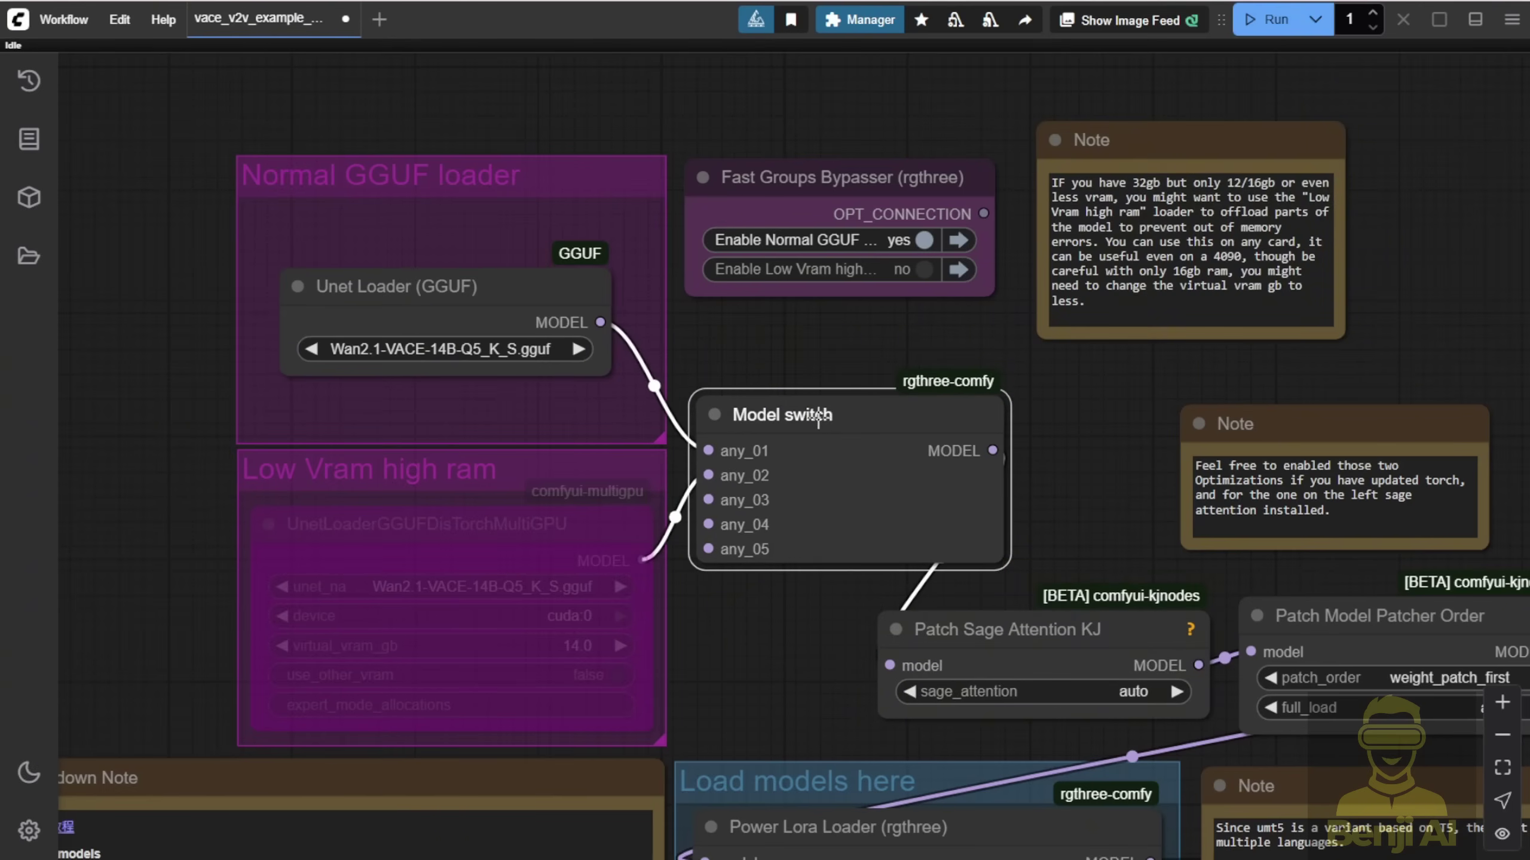
- Enable the Low Vram high ram group in the Fast Groups Bypasser
scroll(1005, 426, up, 4)
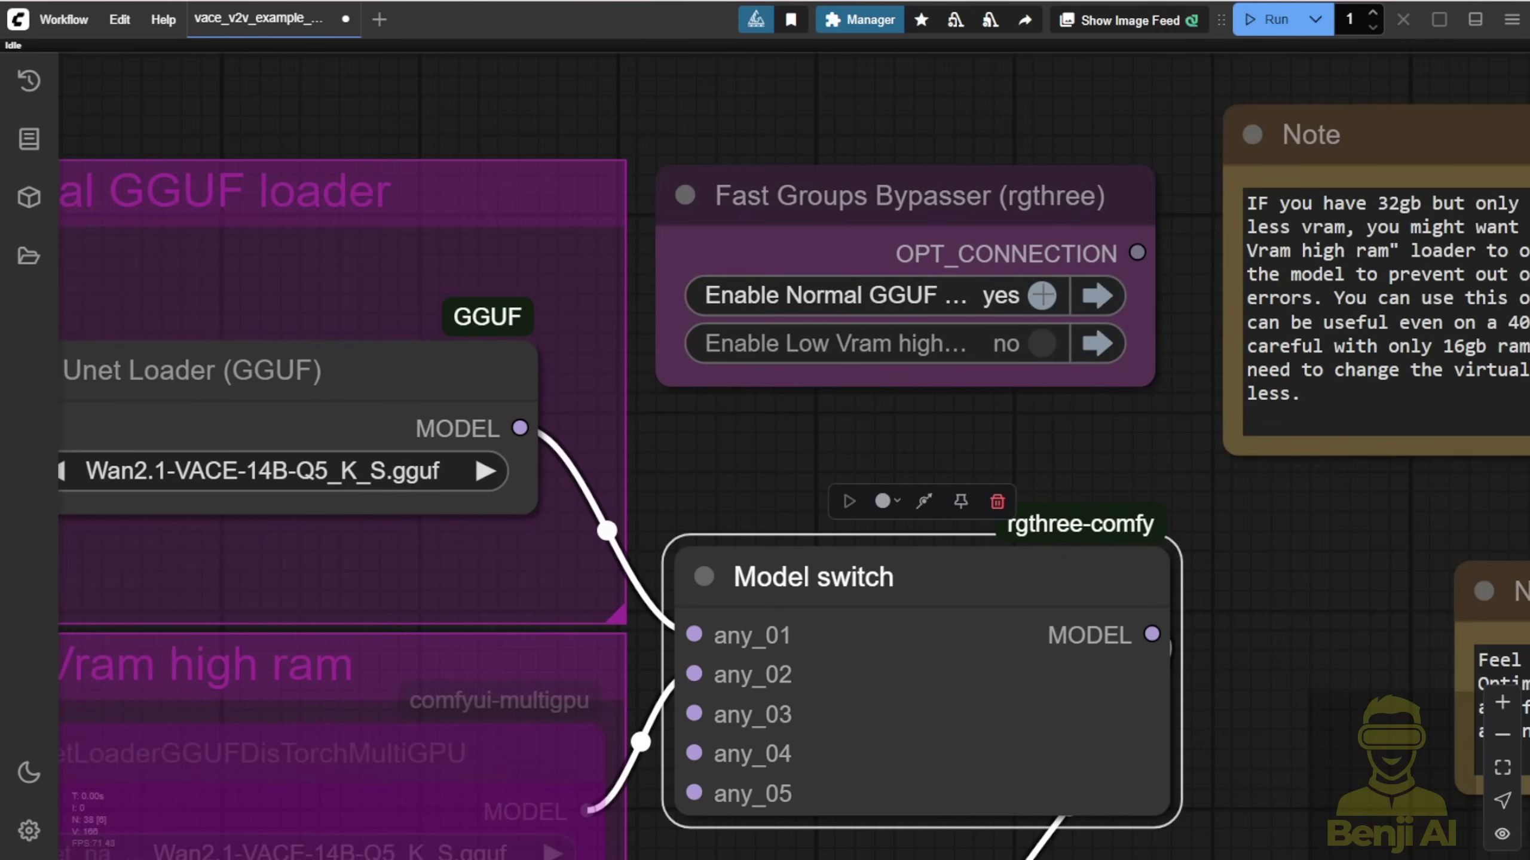
click(1042, 343)
click(1096, 343)
- Compare the neon fight control video with the Video Combine output by placing Load Video beside it, and return the node to its group
scroll(326, 240, down, 10)
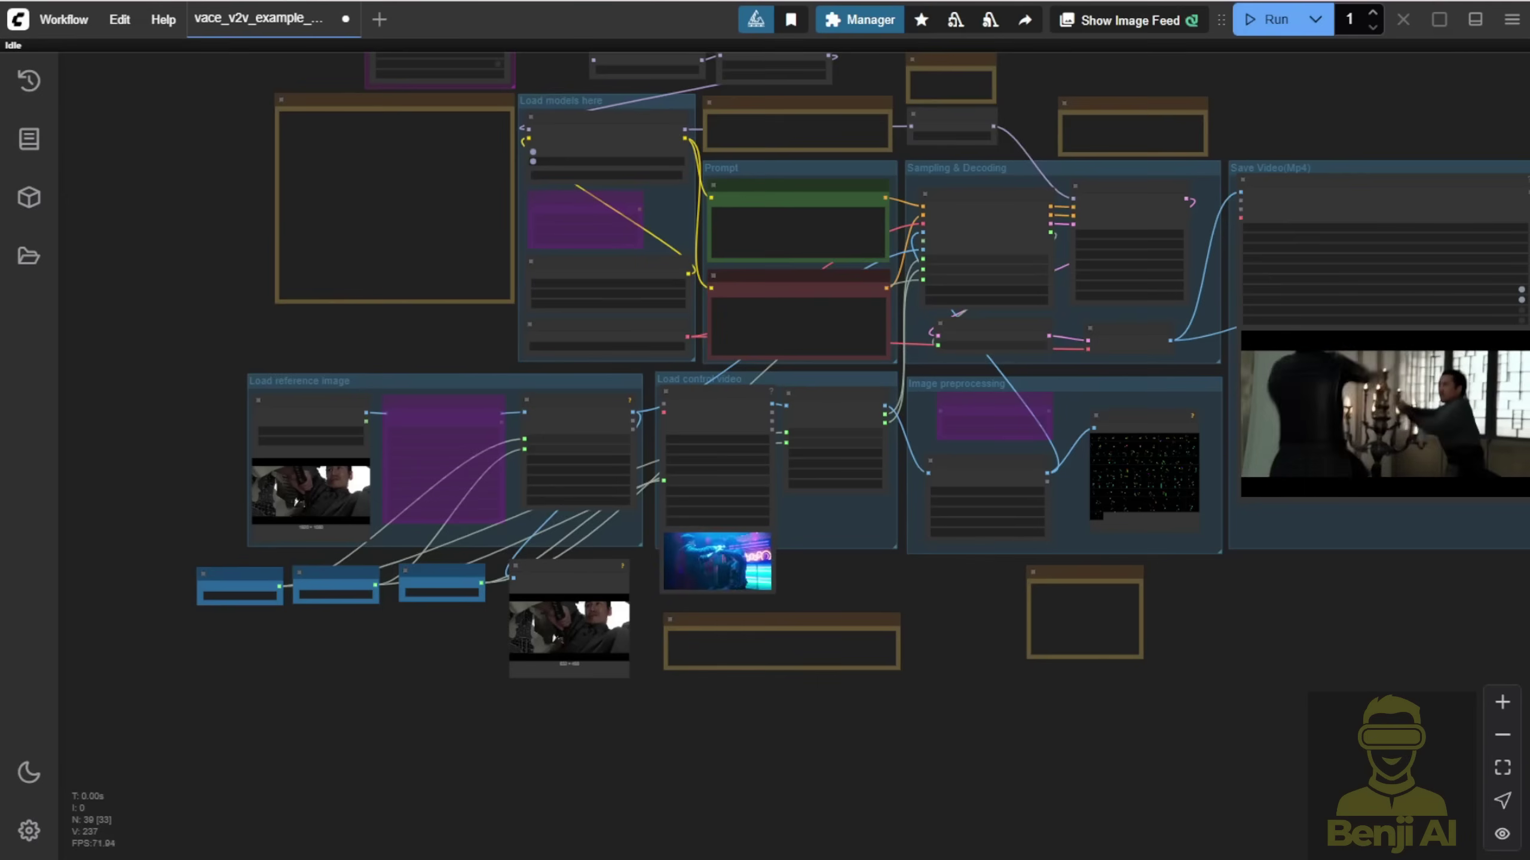
drag(758, 732, 506, 749)
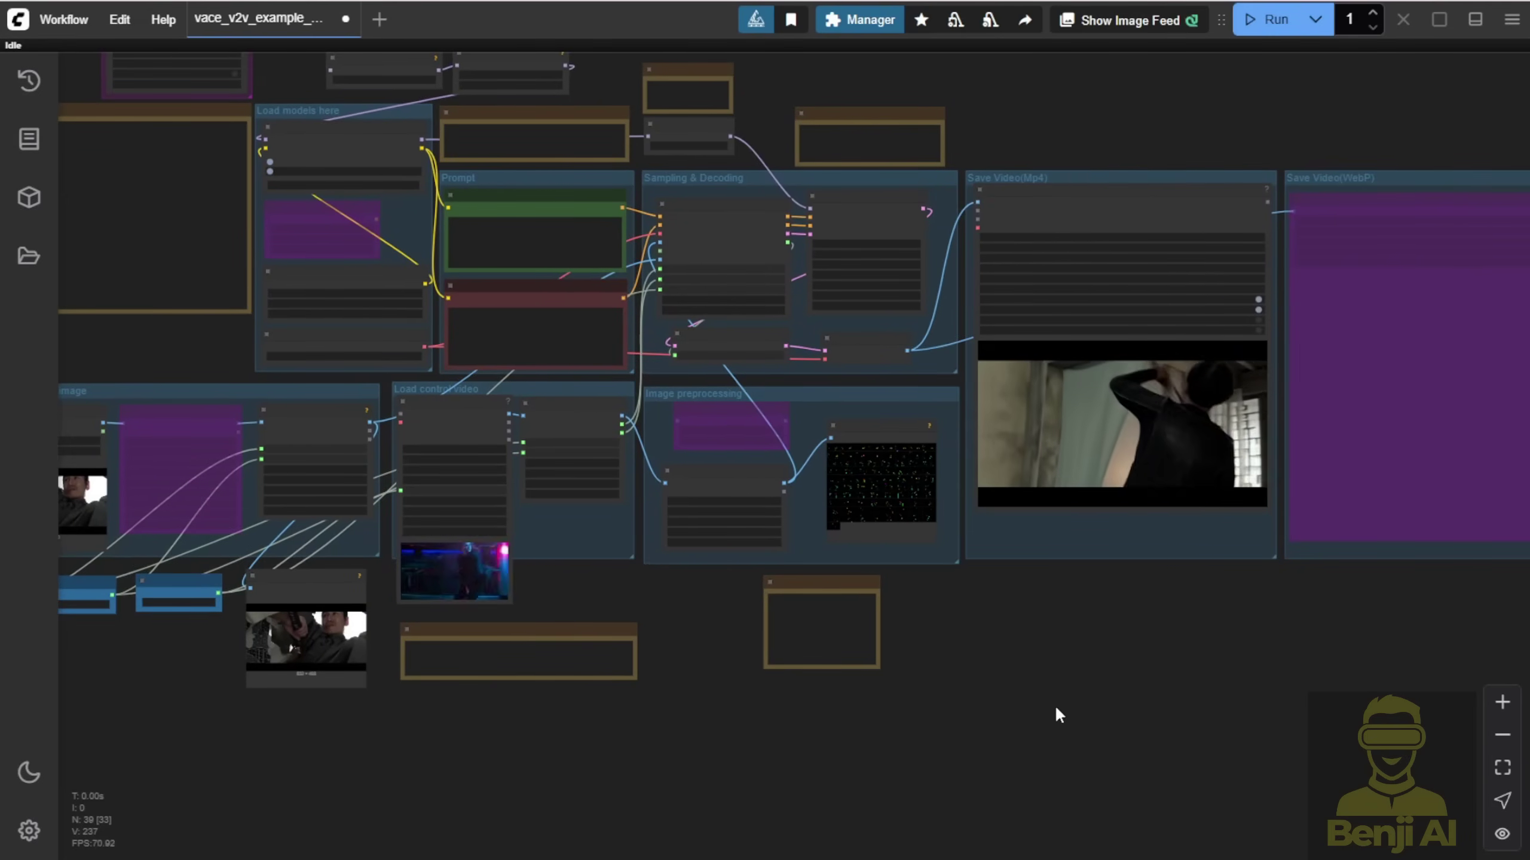
drag(1097, 667, 1048, 711)
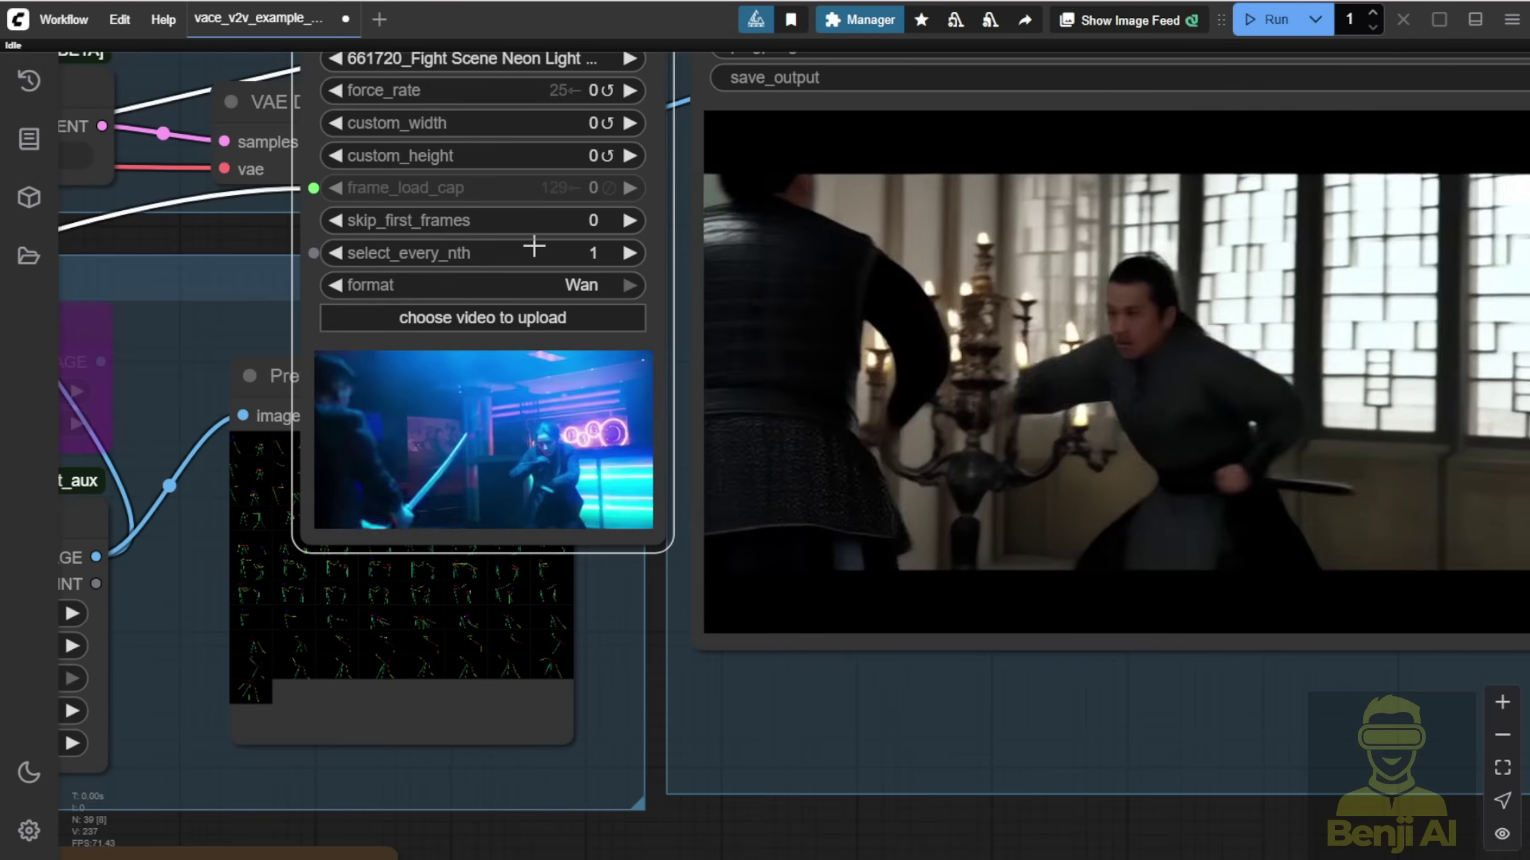
scroll(932, 685, down, 2)
drag(999, 711, 822, 717)
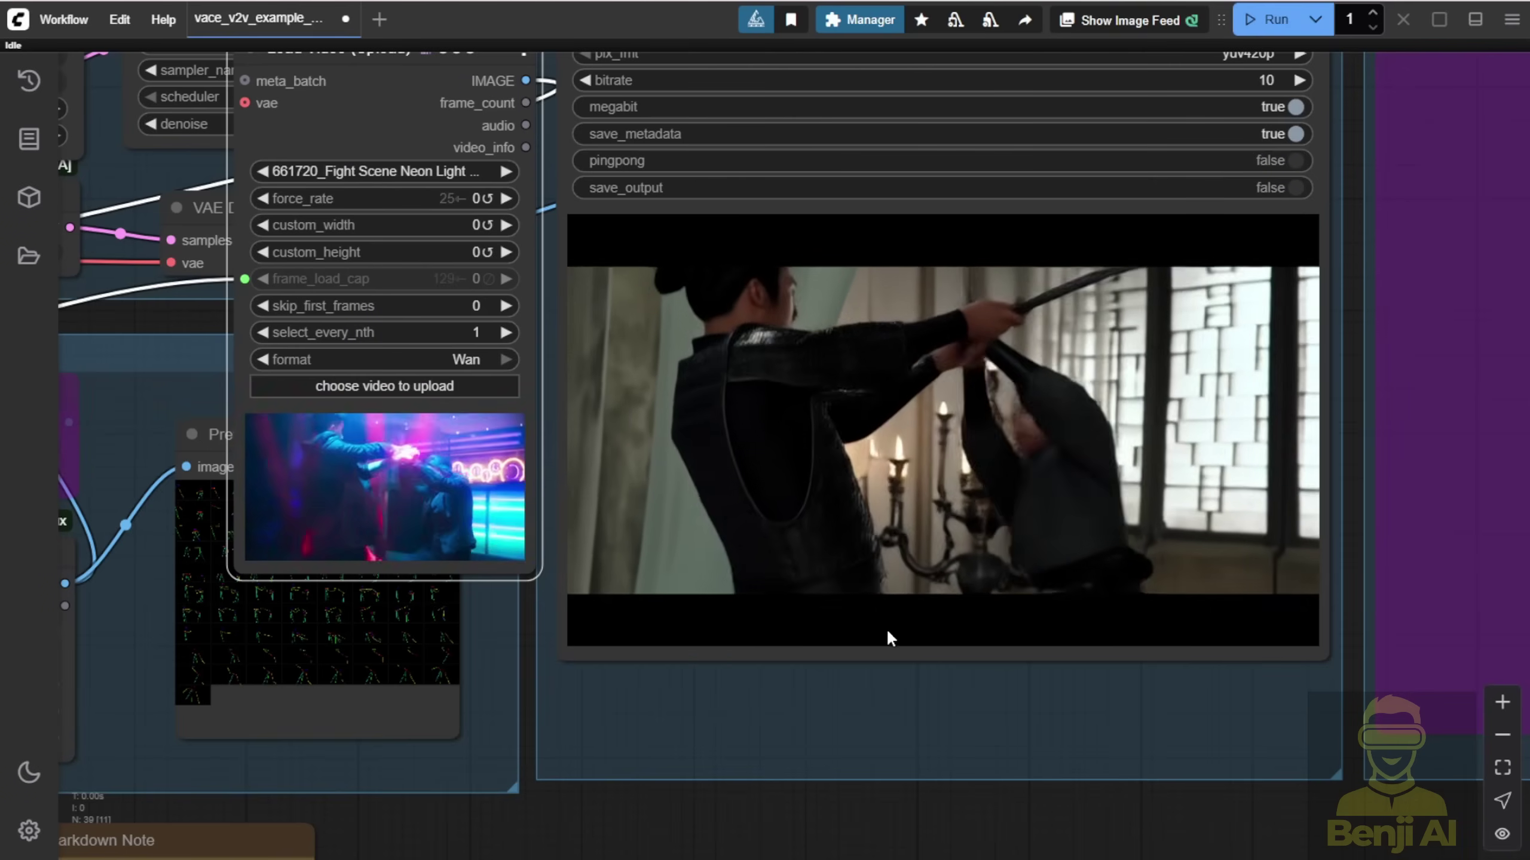
scroll(821, 730, down, 3)
scroll(817, 727, down, 2)
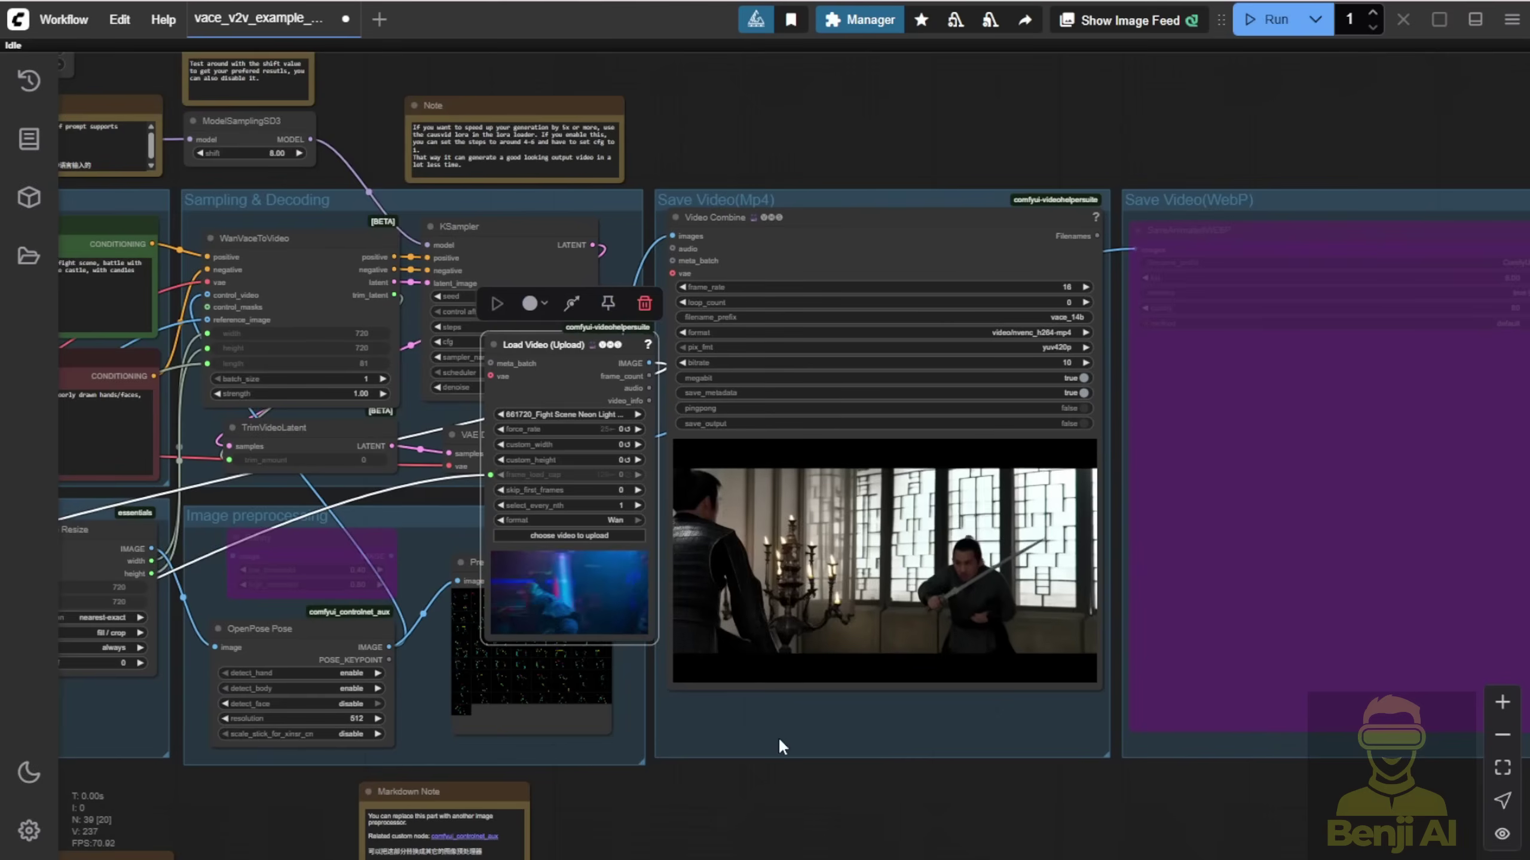
drag(784, 733, 1193, 595)
drag(1013, 197, 340, 371)
- Move the resized reference's Preview Image node into the Image preprocessing group, beside the OpenPose preview
drag(461, 673, 804, 590)
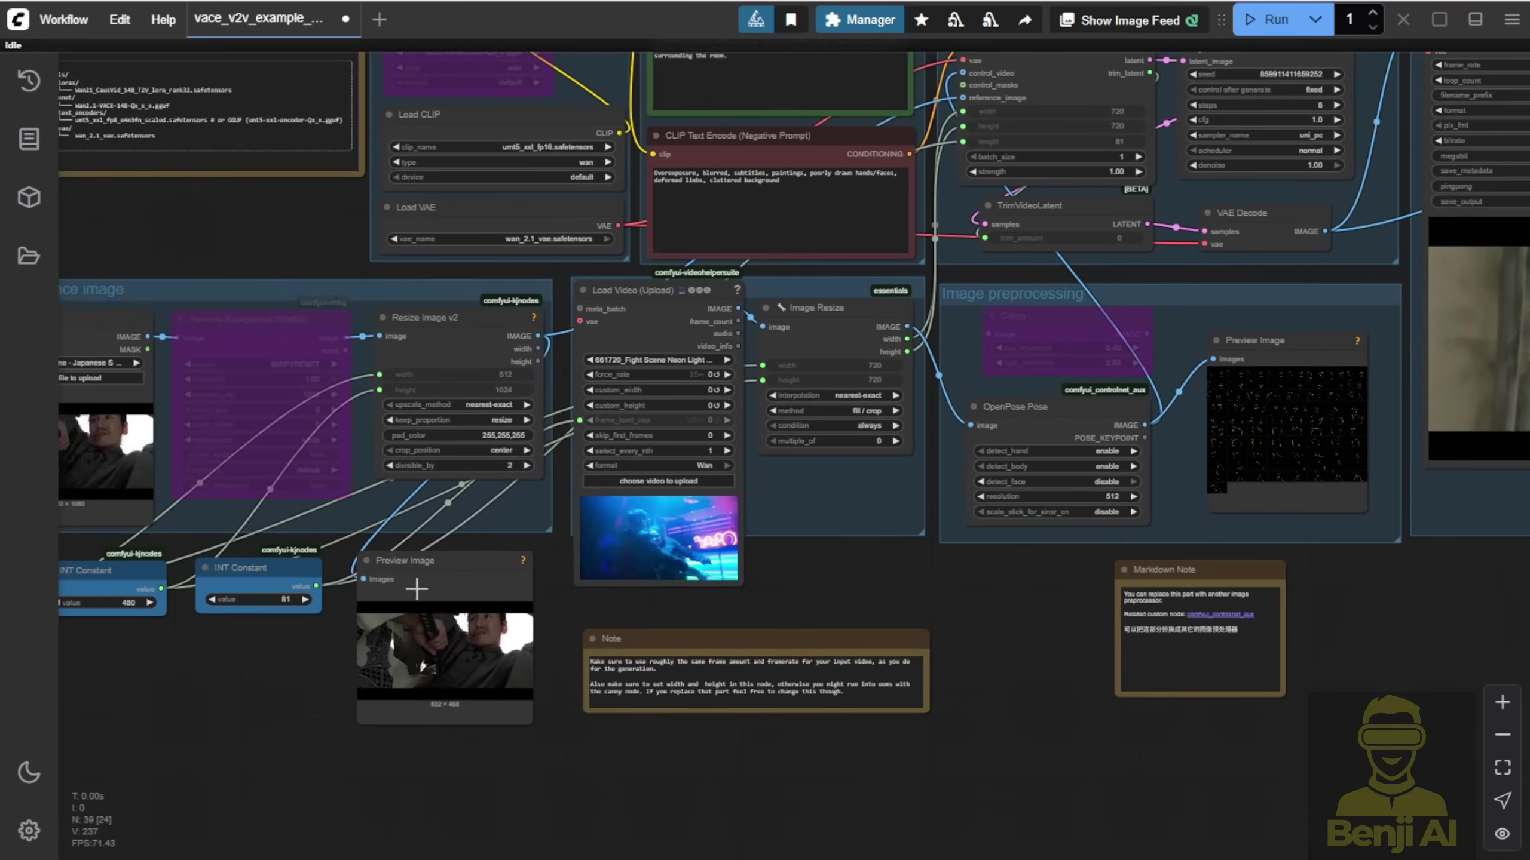
drag(337, 724, 552, 741)
scroll(514, 662, up, 4)
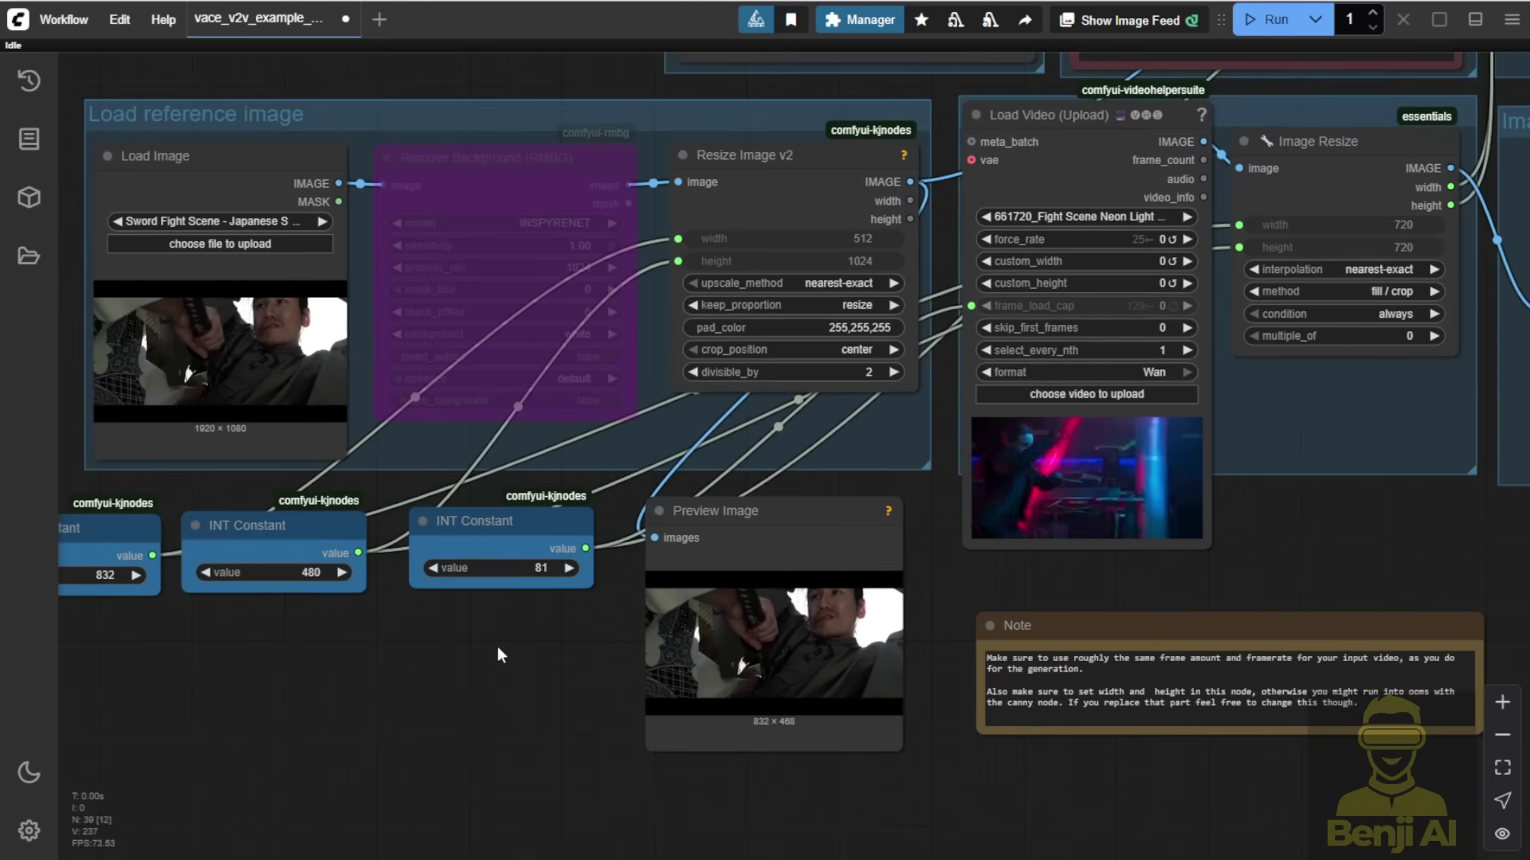
drag(1385, 410, 337, 476)
scroll(602, 362, up, 7)
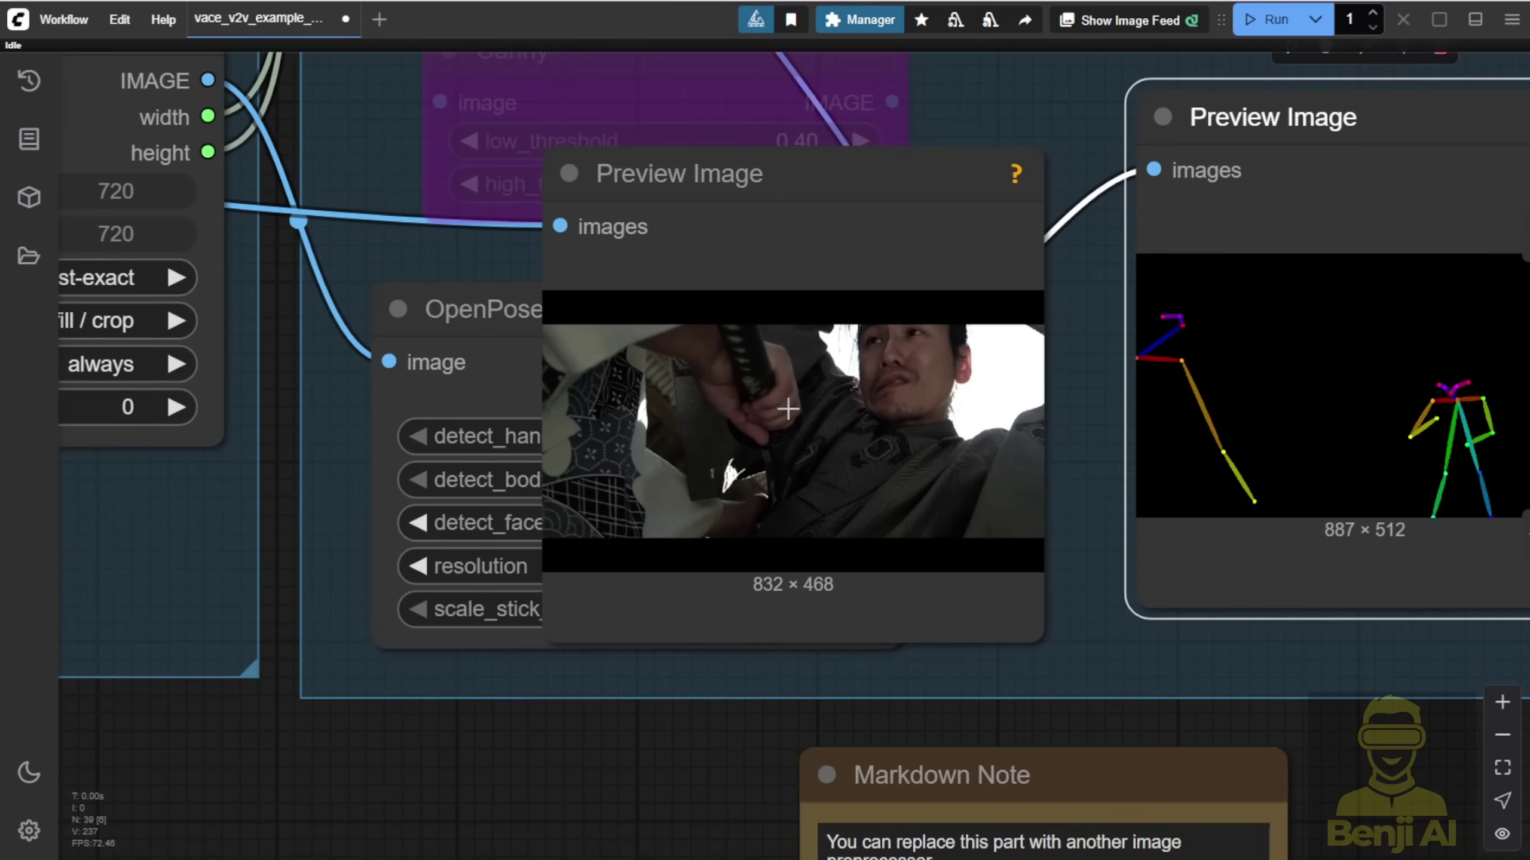
drag(801, 196, 639, 341)
scroll(639, 340, down, 3)
scroll(783, 422, down, 1)
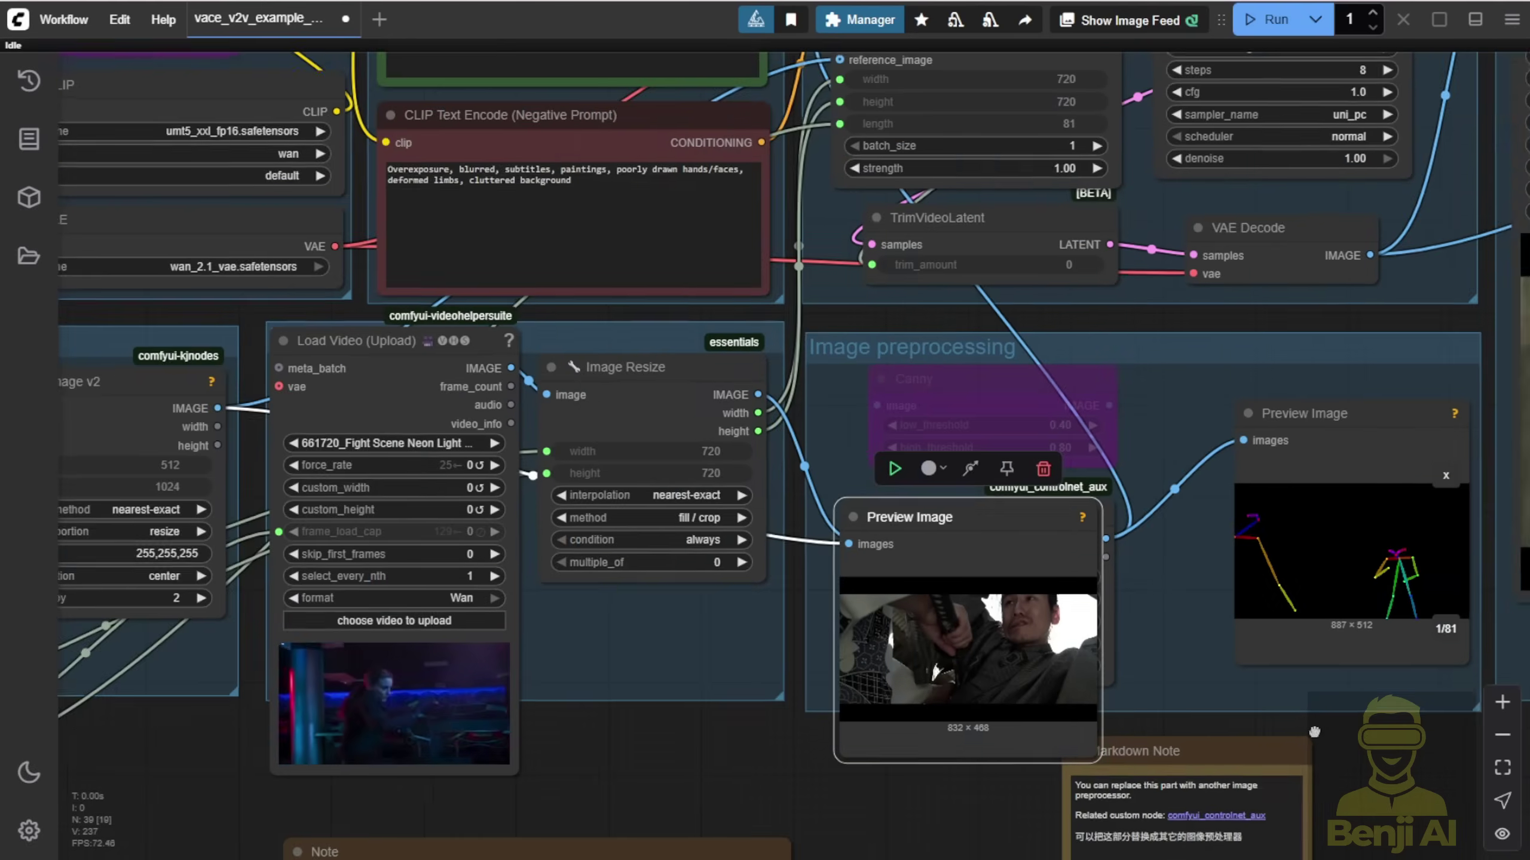
- Compare the enlarged reference image and the pose preview with the generated video in the Save Video(Mp4) group
drag(1385, 458, 500, 440)
drag(986, 432, 976, 342)
scroll(977, 342, up, 2)
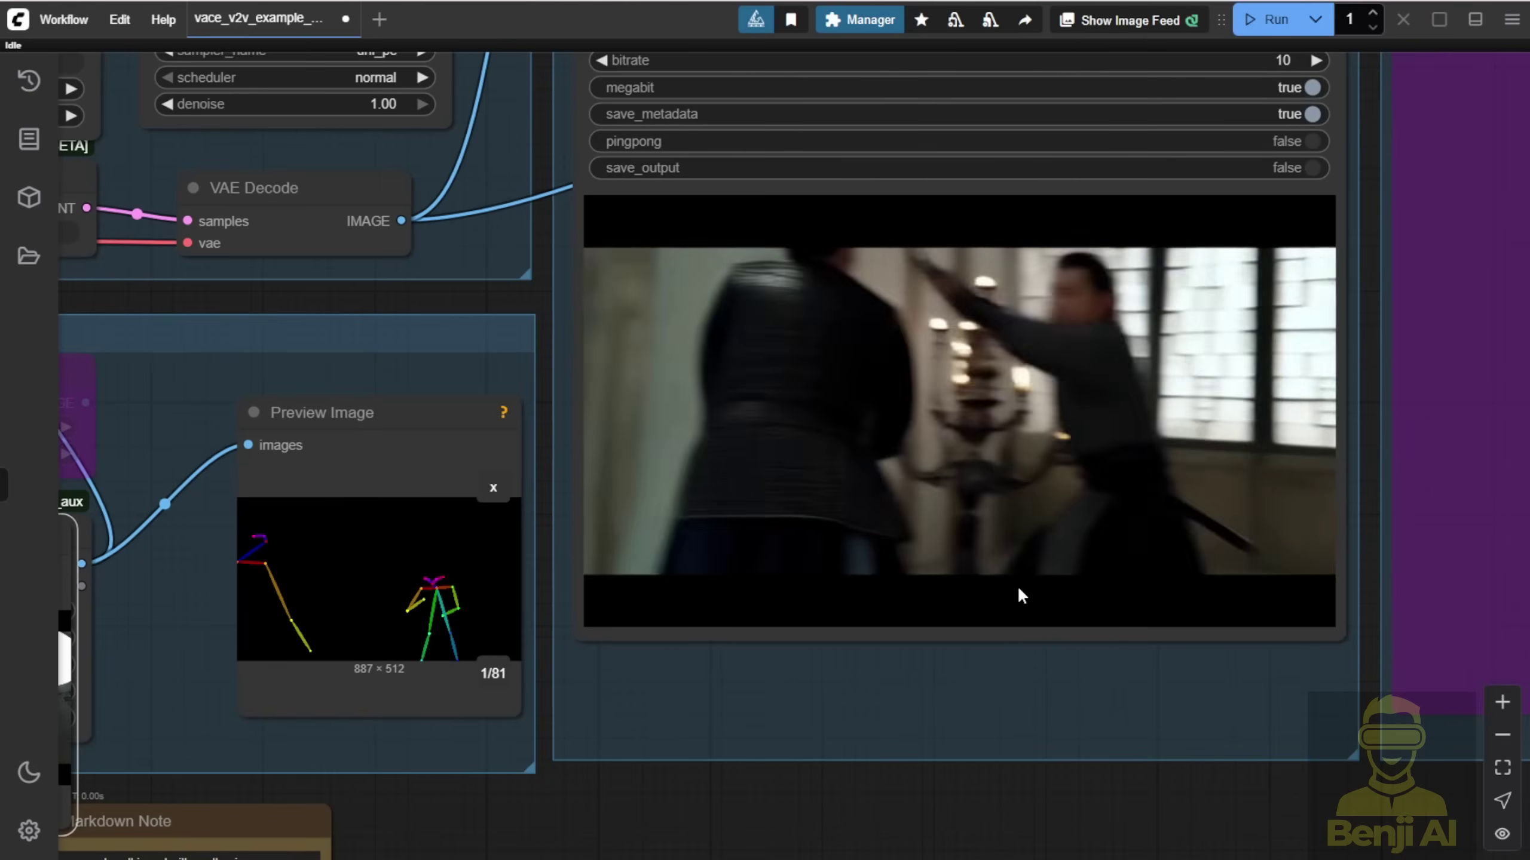
scroll(1029, 413, down, 3)
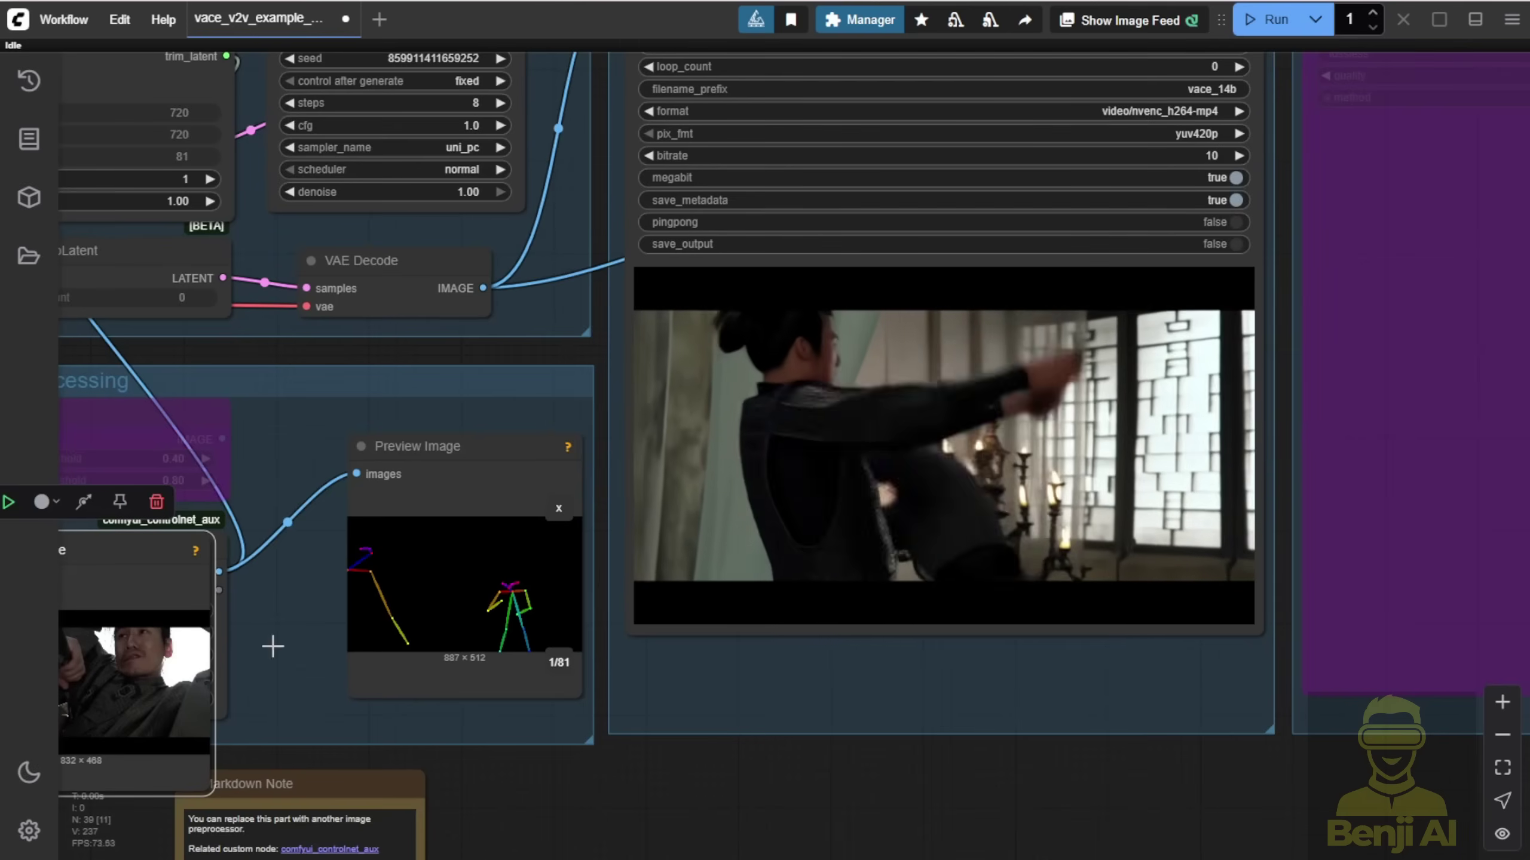
scroll(375, 403, up, 5)
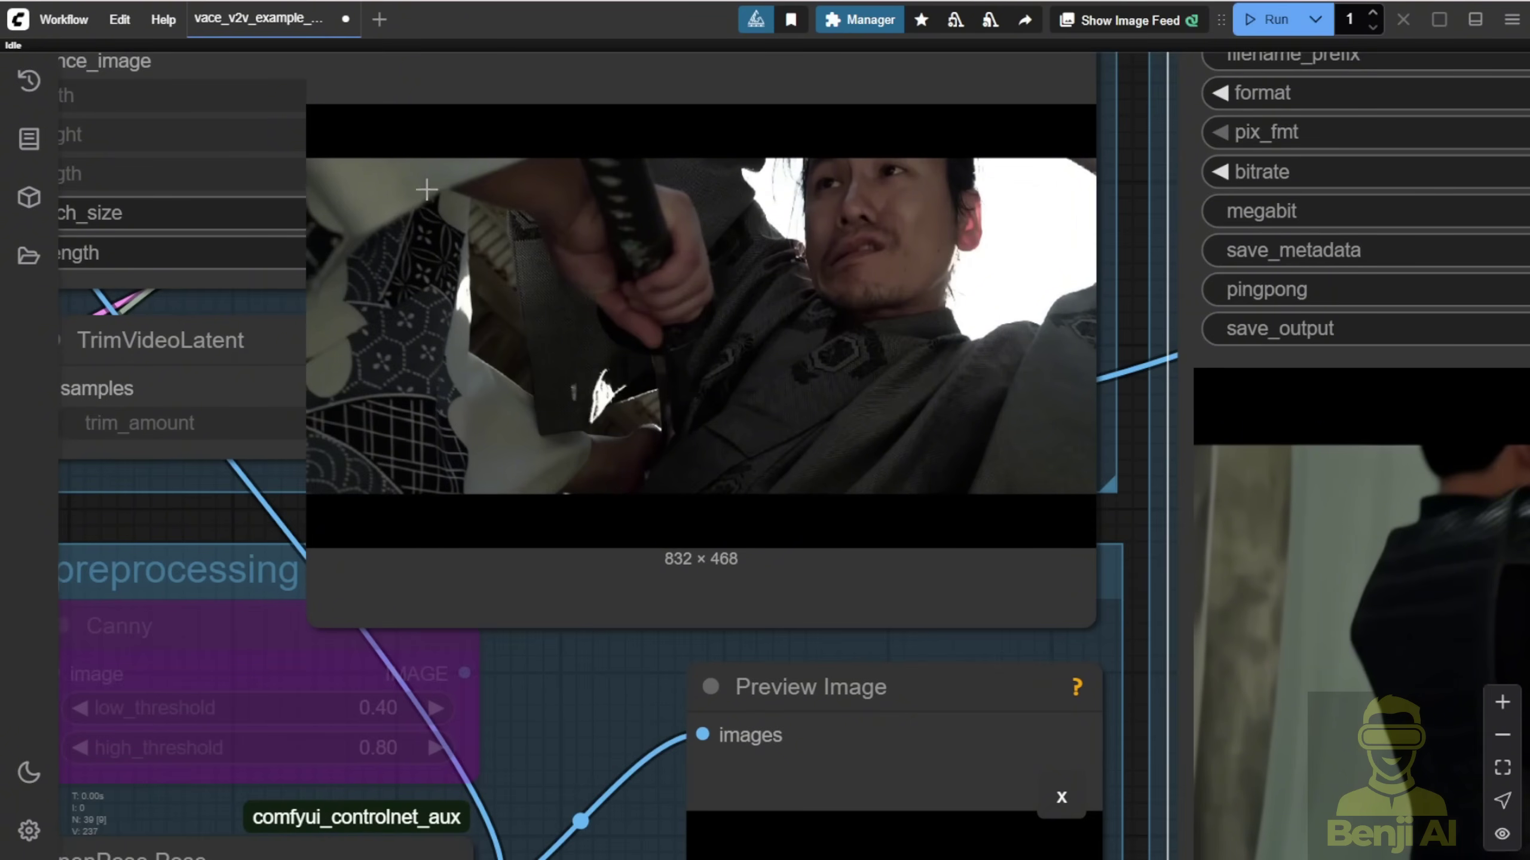
scroll(408, 222, down, 3)
drag(1115, 407, 623, 274)
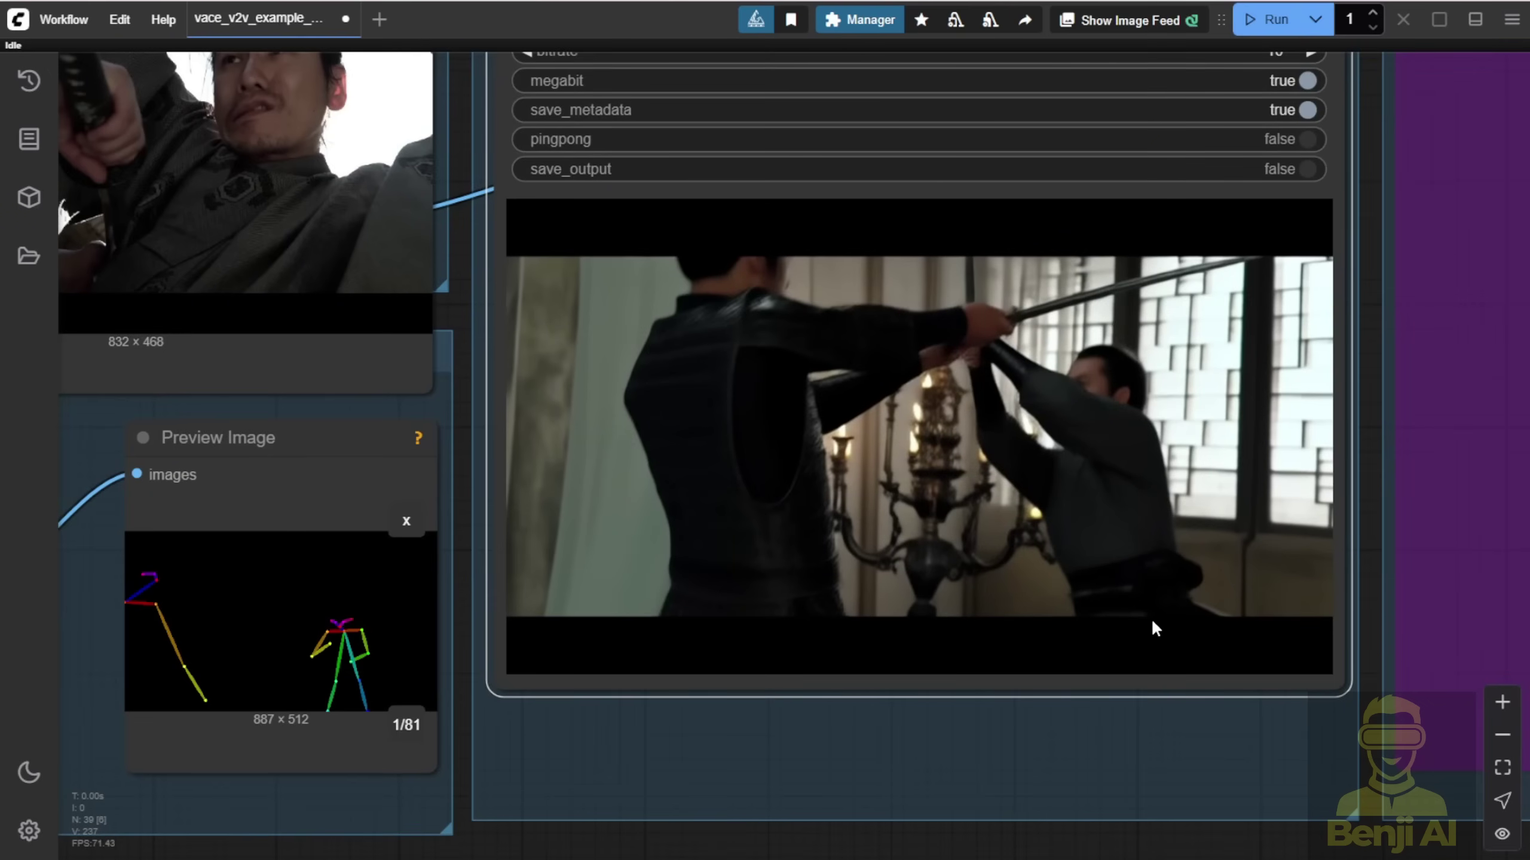
- Move the enlarged reference Preview Image node away from the Sampling & Decoding group, back toward the INT Constant nodes
scroll(1152, 608, down, 5)
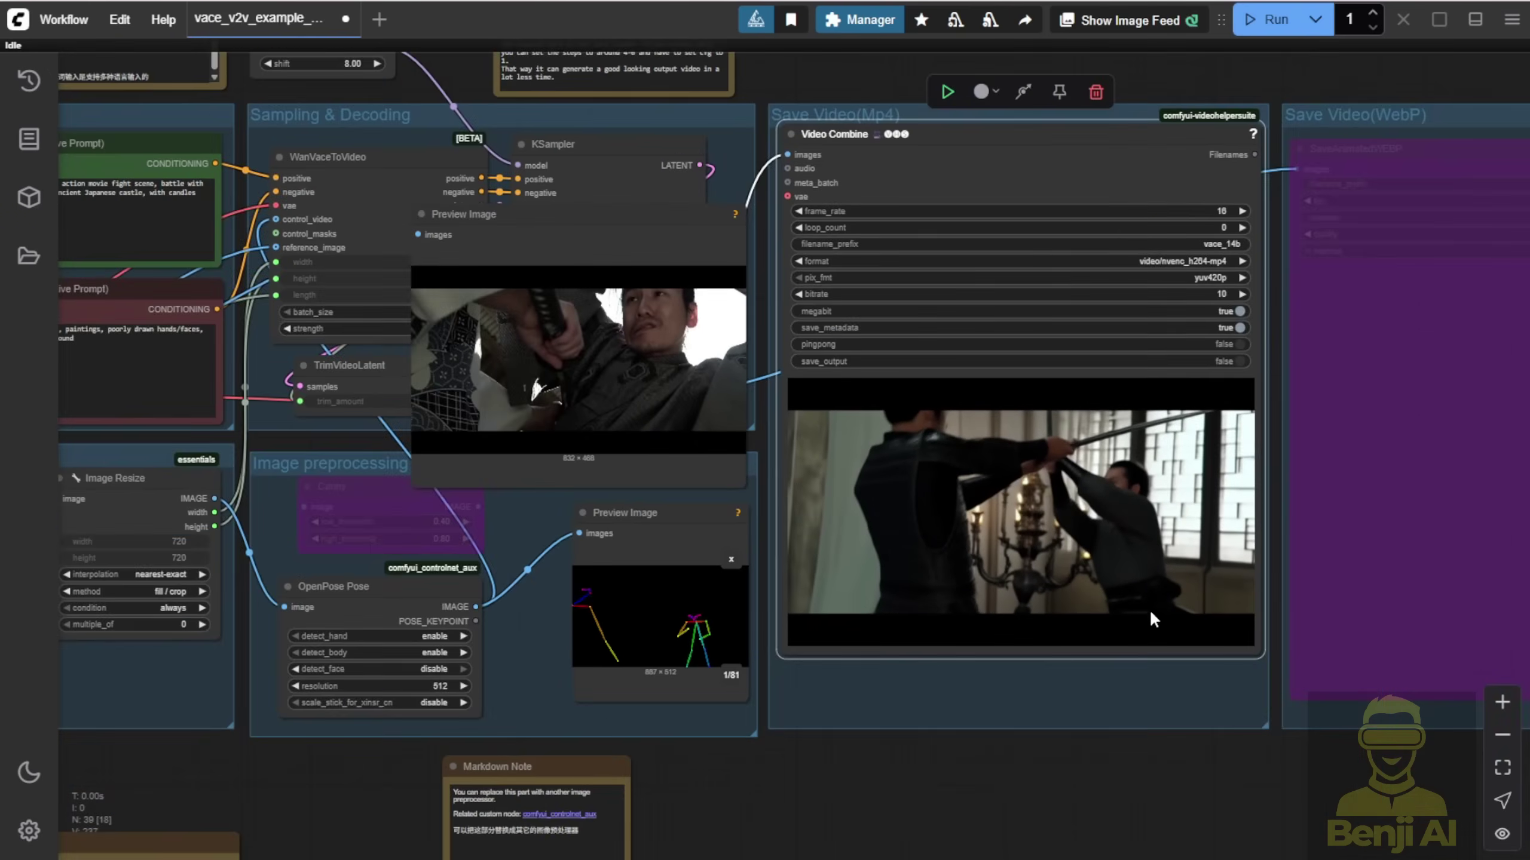
drag(921, 807, 1201, 803)
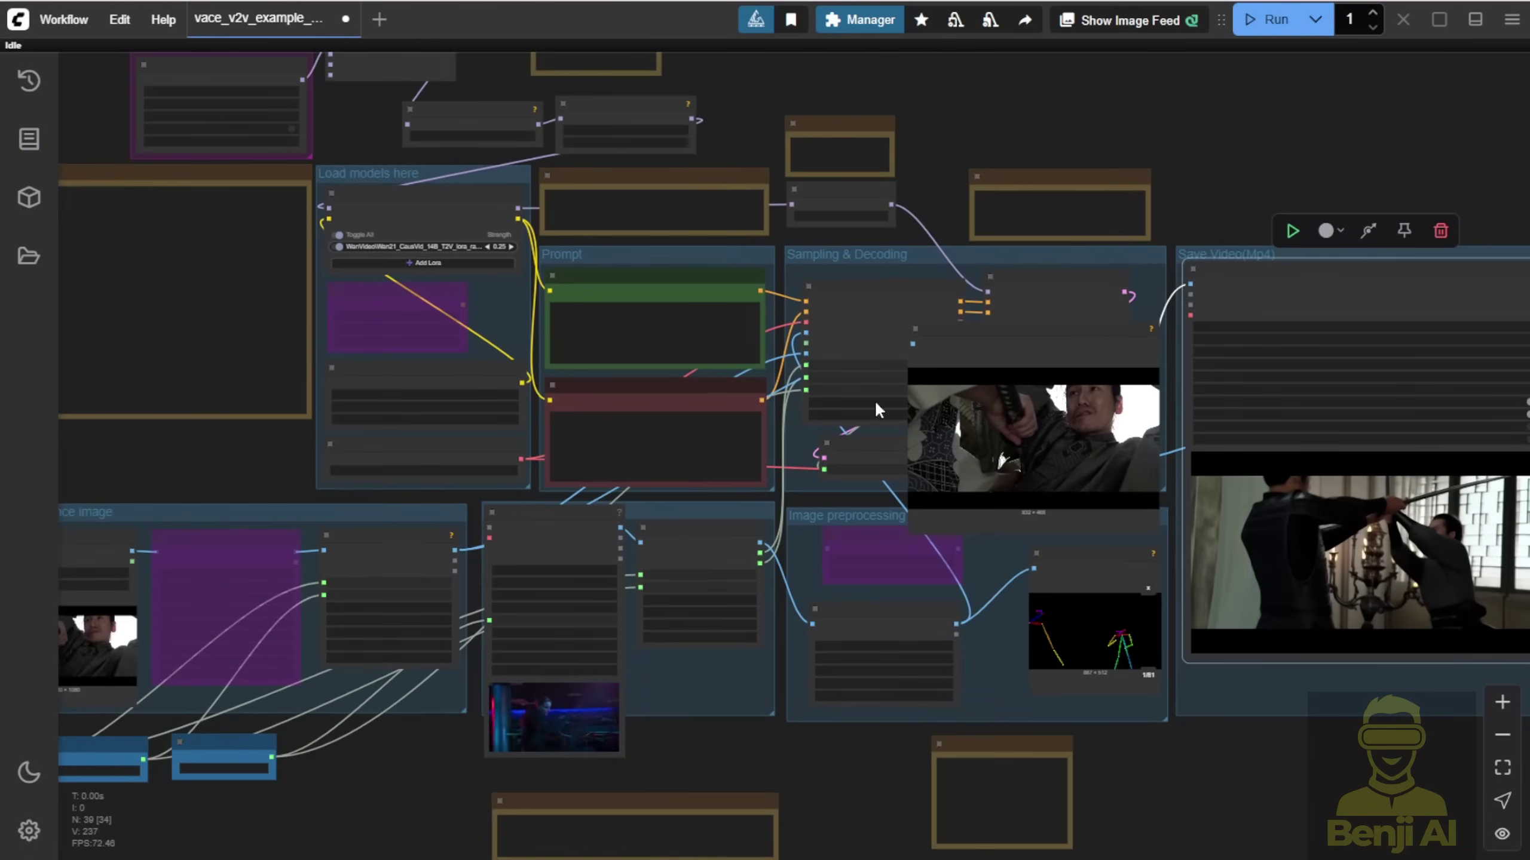
drag(980, 334, 259, 829)
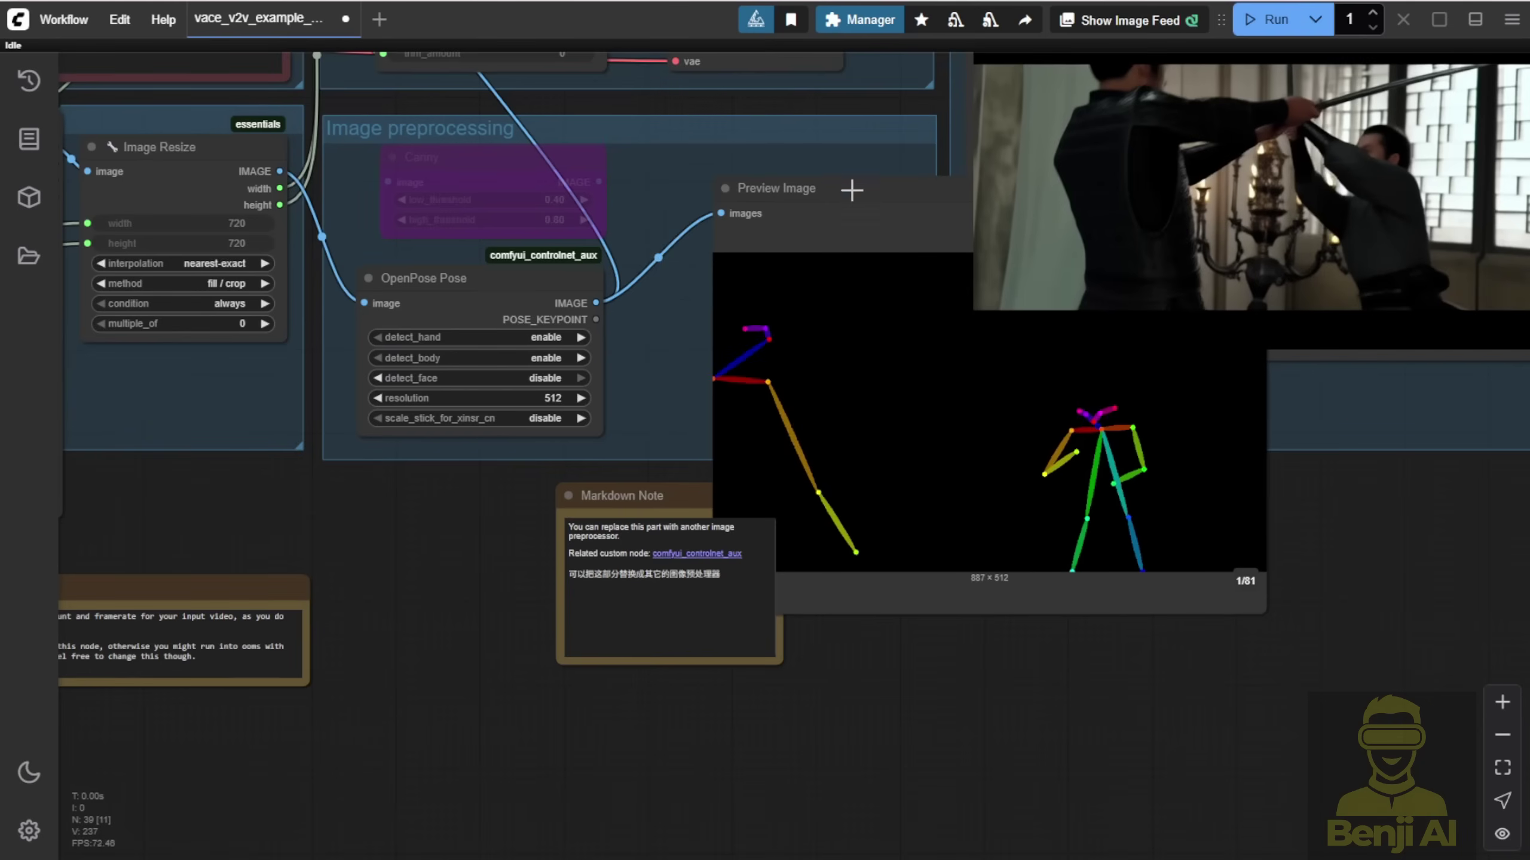
- Move the pose Preview Image node below the Image preprocessing group, and inspect the reference picture in the Load Image node
drag(851, 191, 942, 489)
scroll(807, 431, up, 3)
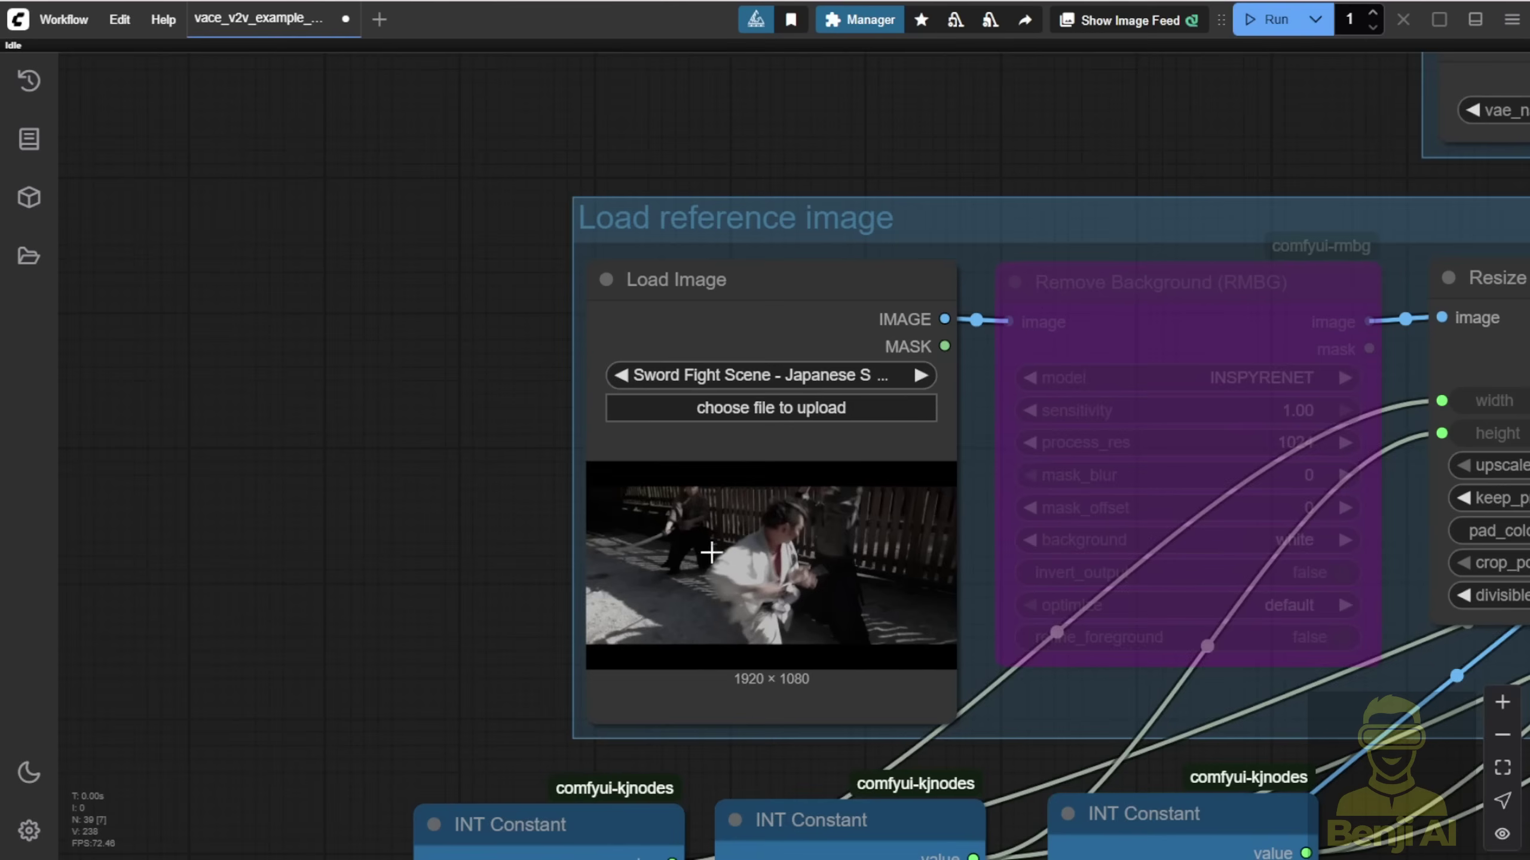
scroll(772, 588, up, 3)
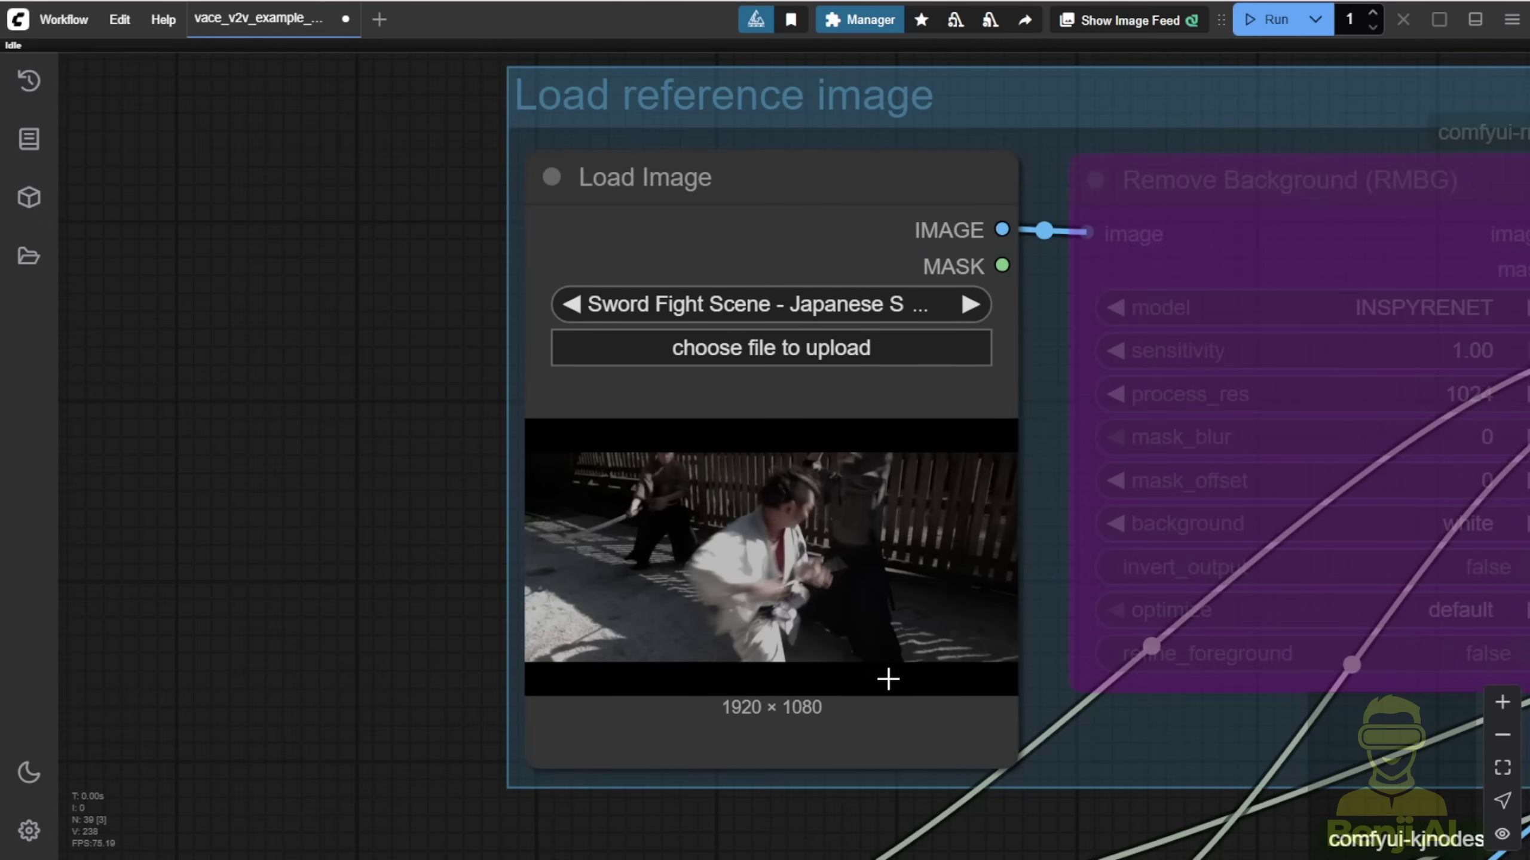
scroll(883, 679, down, 5)
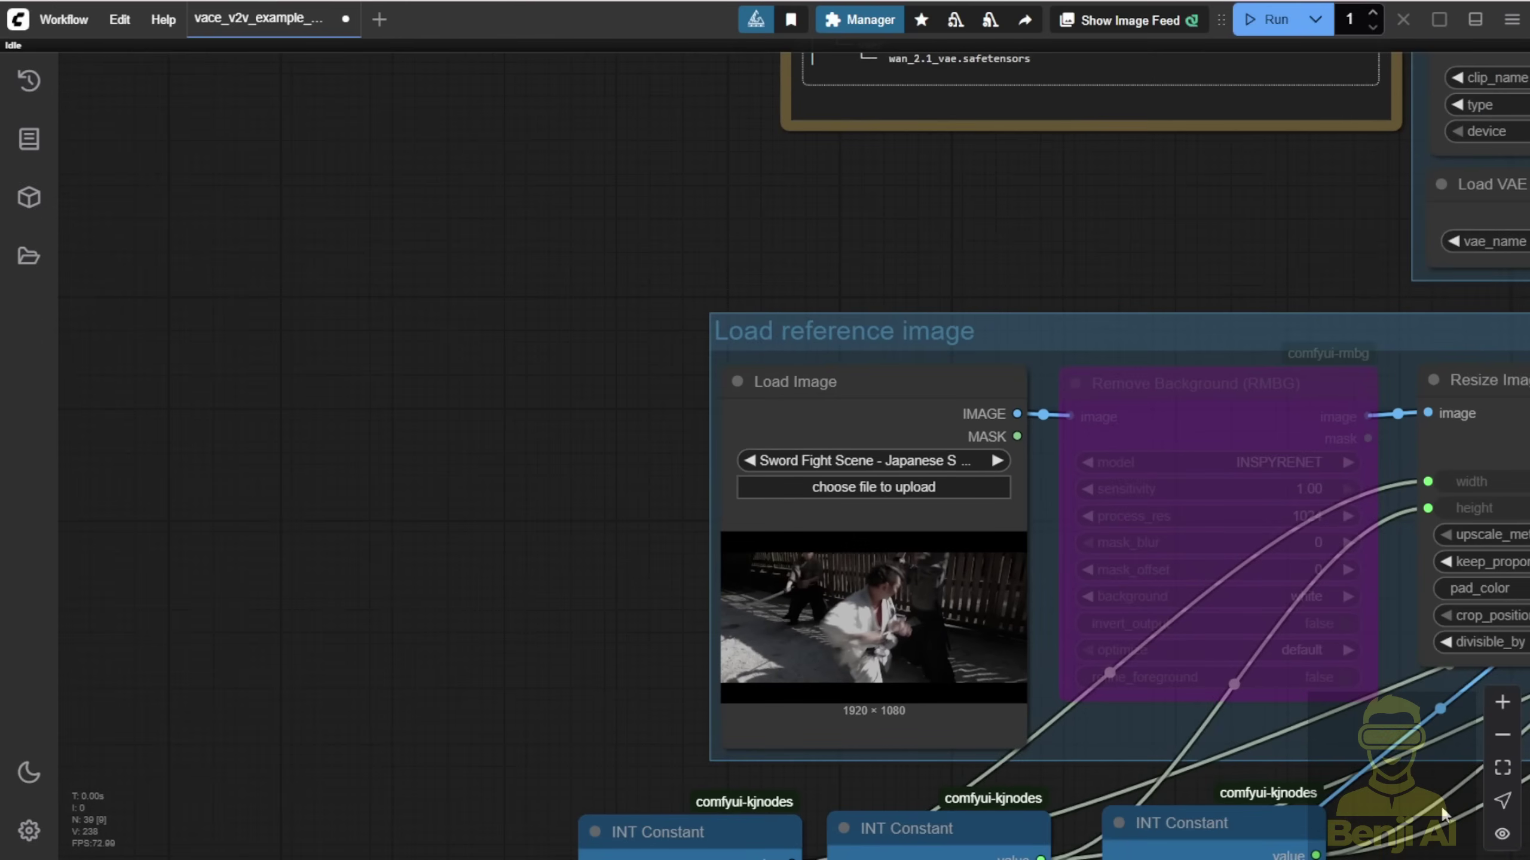
drag(1444, 816, 878, 587)
scroll(1084, 804, down, 4)
drag(1142, 803, 474, 554)
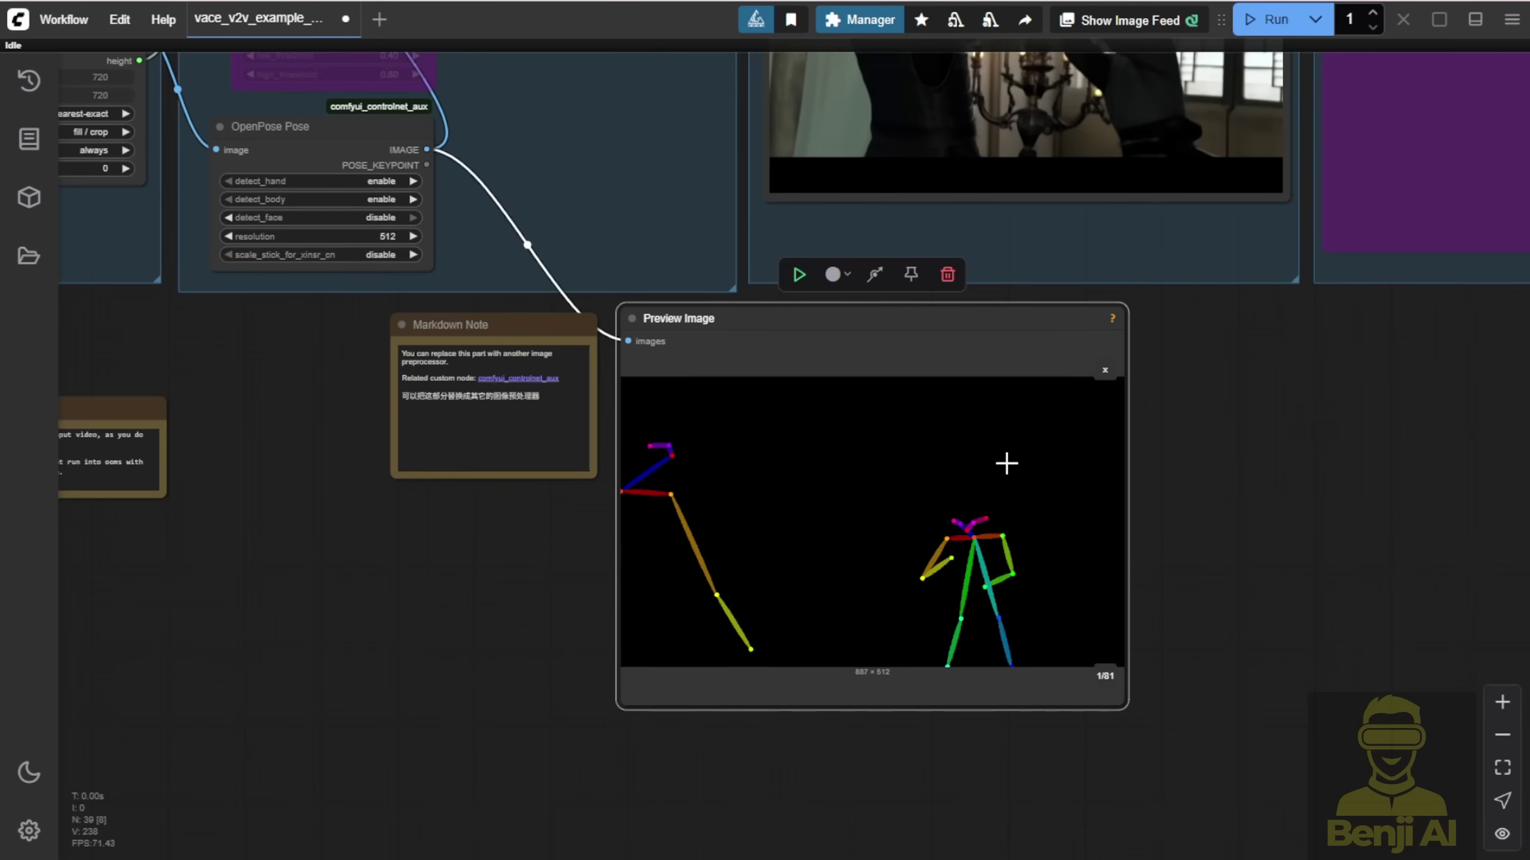
- Enlarge the Load Image node to examine the sword fight reference, and shrink it back to fit the Load reference image group
scroll(1250, 700, down, 3)
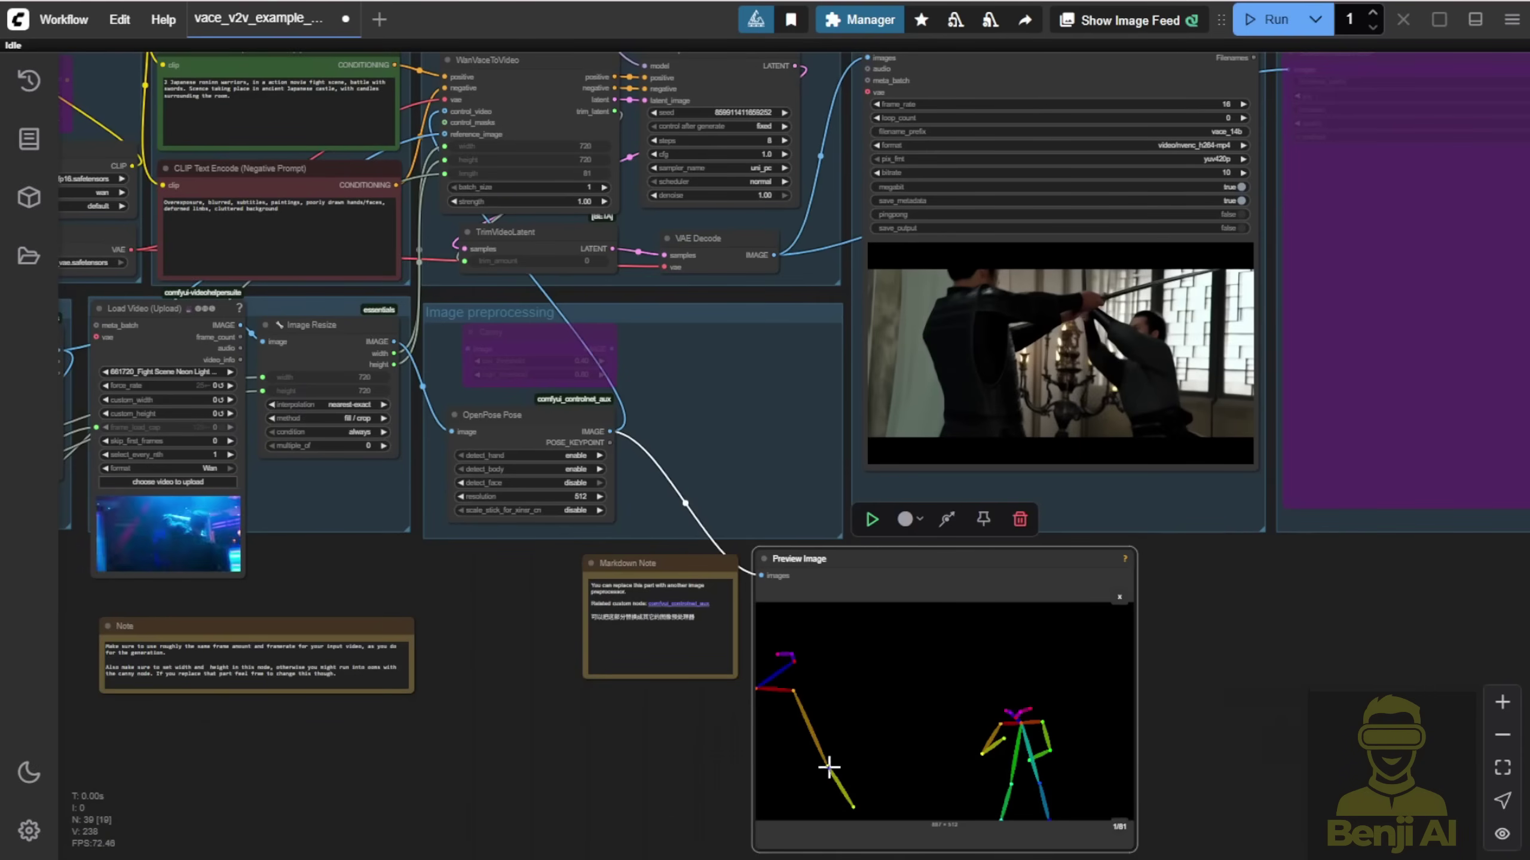
scroll(480, 769, down, 2)
drag(480, 769, 1004, 727)
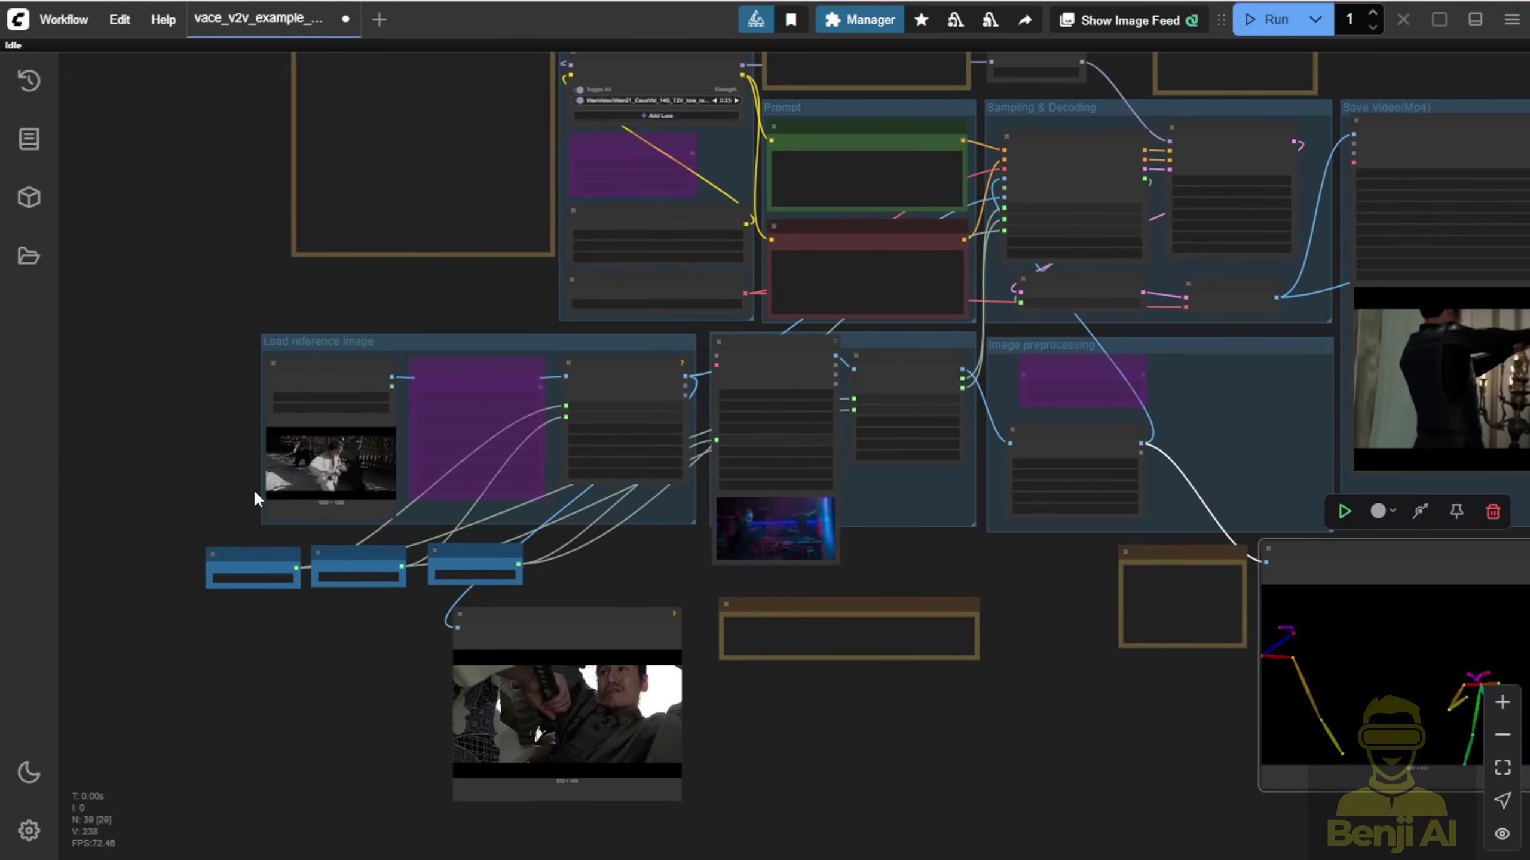
scroll(364, 470, up, 5)
scroll(364, 470, up, 2)
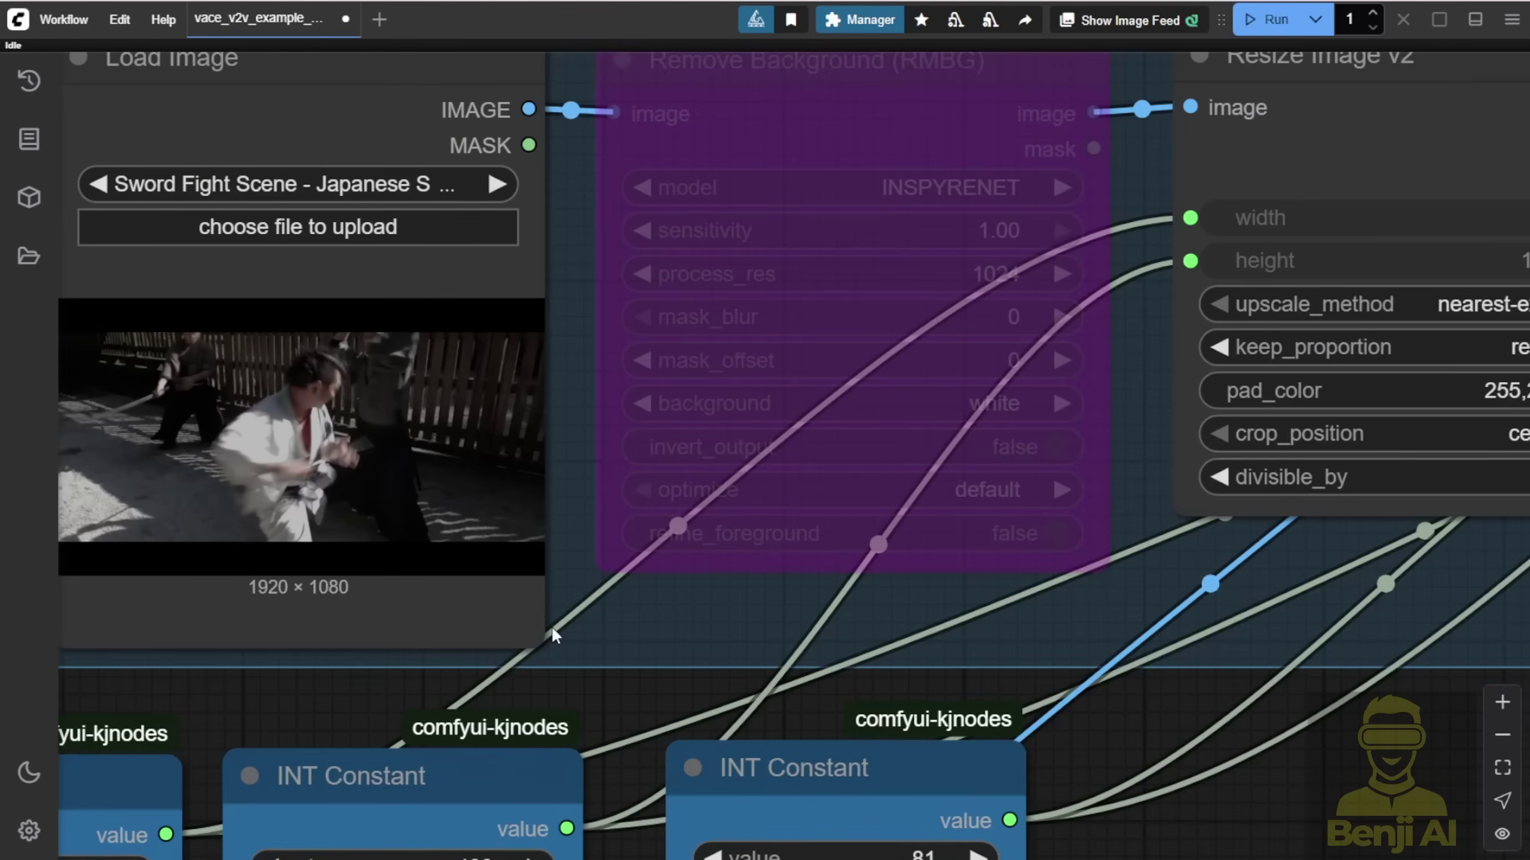
drag(532, 637, 892, 749)
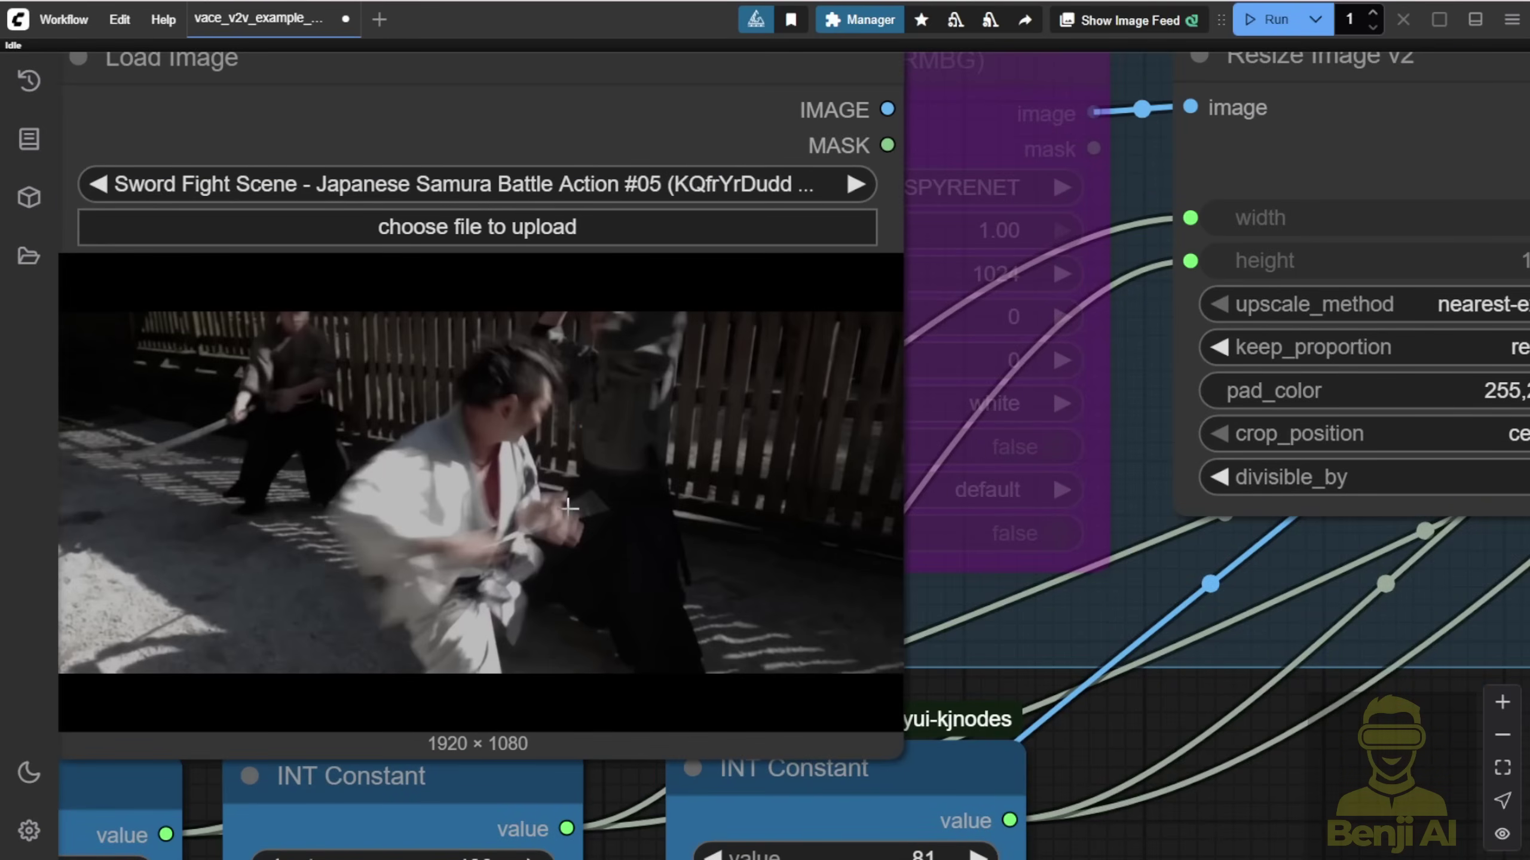
scroll(1061, 582, down, 5)
drag(957, 686, 751, 638)
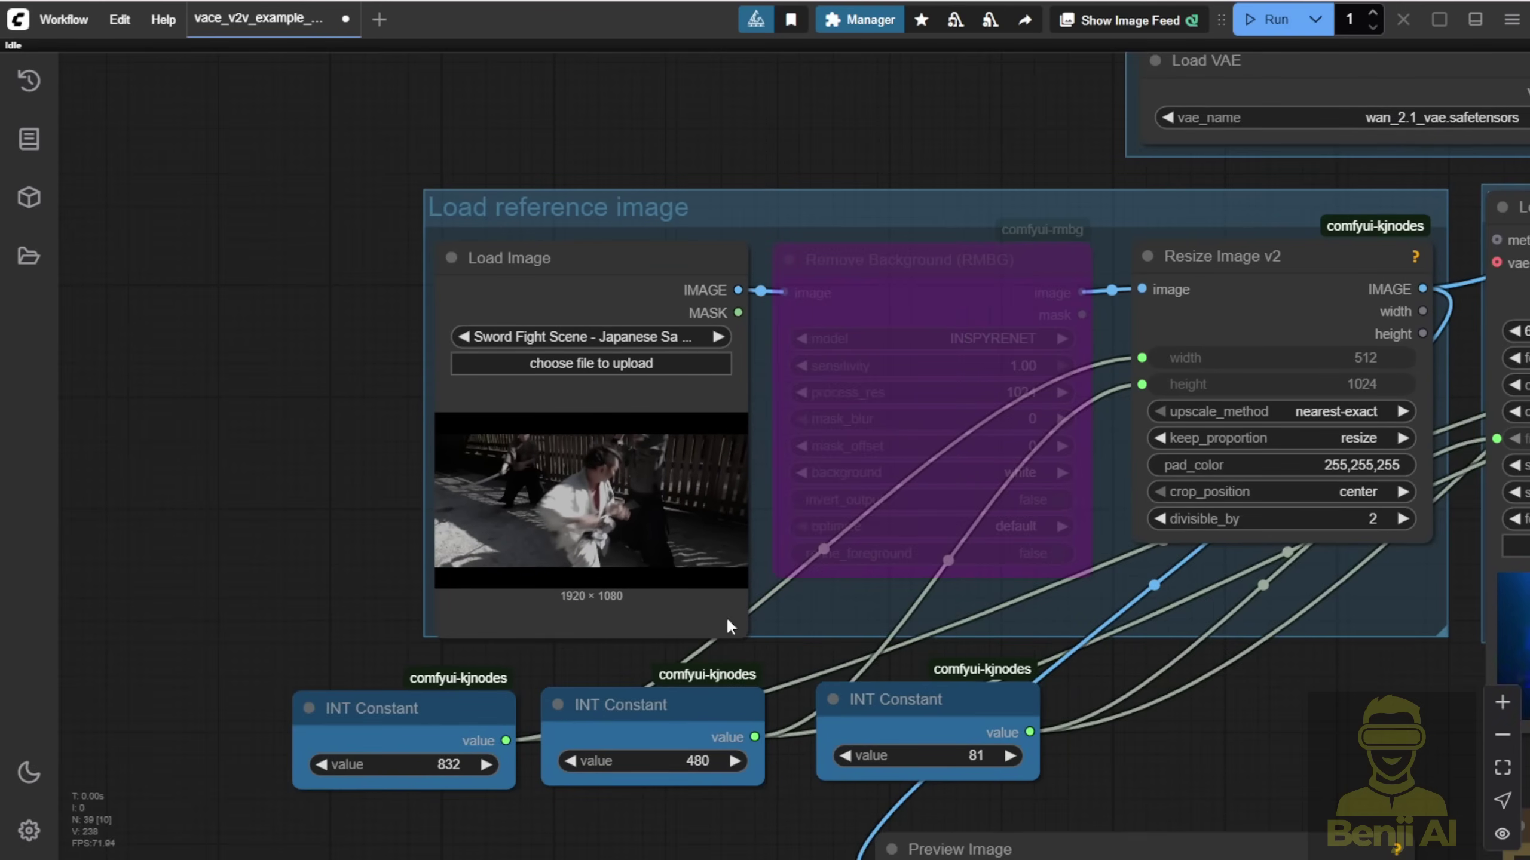
- Shrink the pose Preview Image node and move it back into the Image preprocessing group, beside OpenPose Pose
scroll(1070, 776, down, 3)
drag(1070, 776, 598, 341)
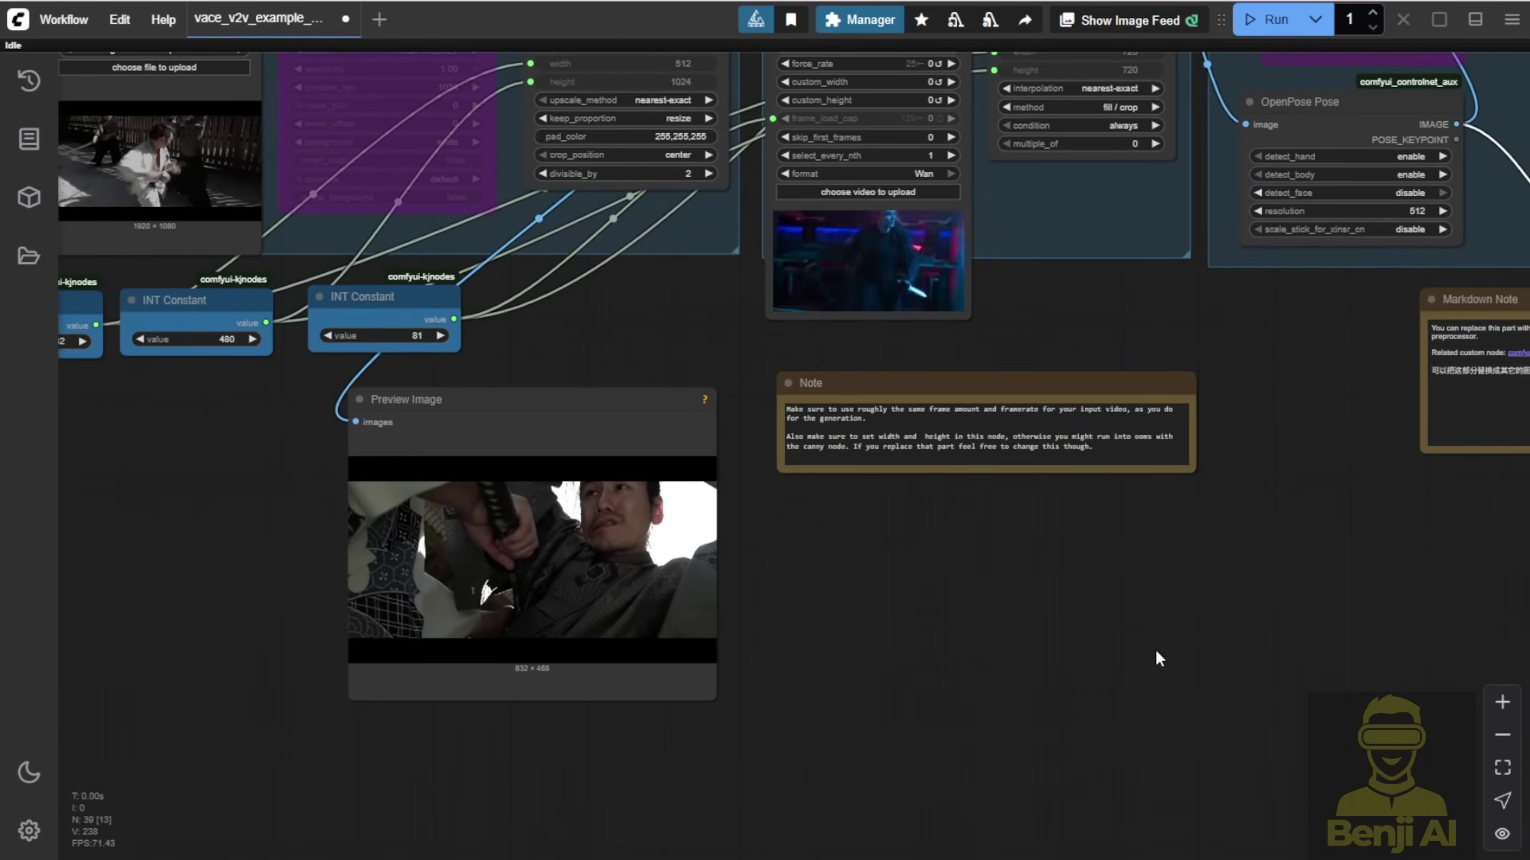
scroll(1161, 659, up, 4)
drag(1161, 659, 282, 840)
drag(1317, 700, 1243, 580)
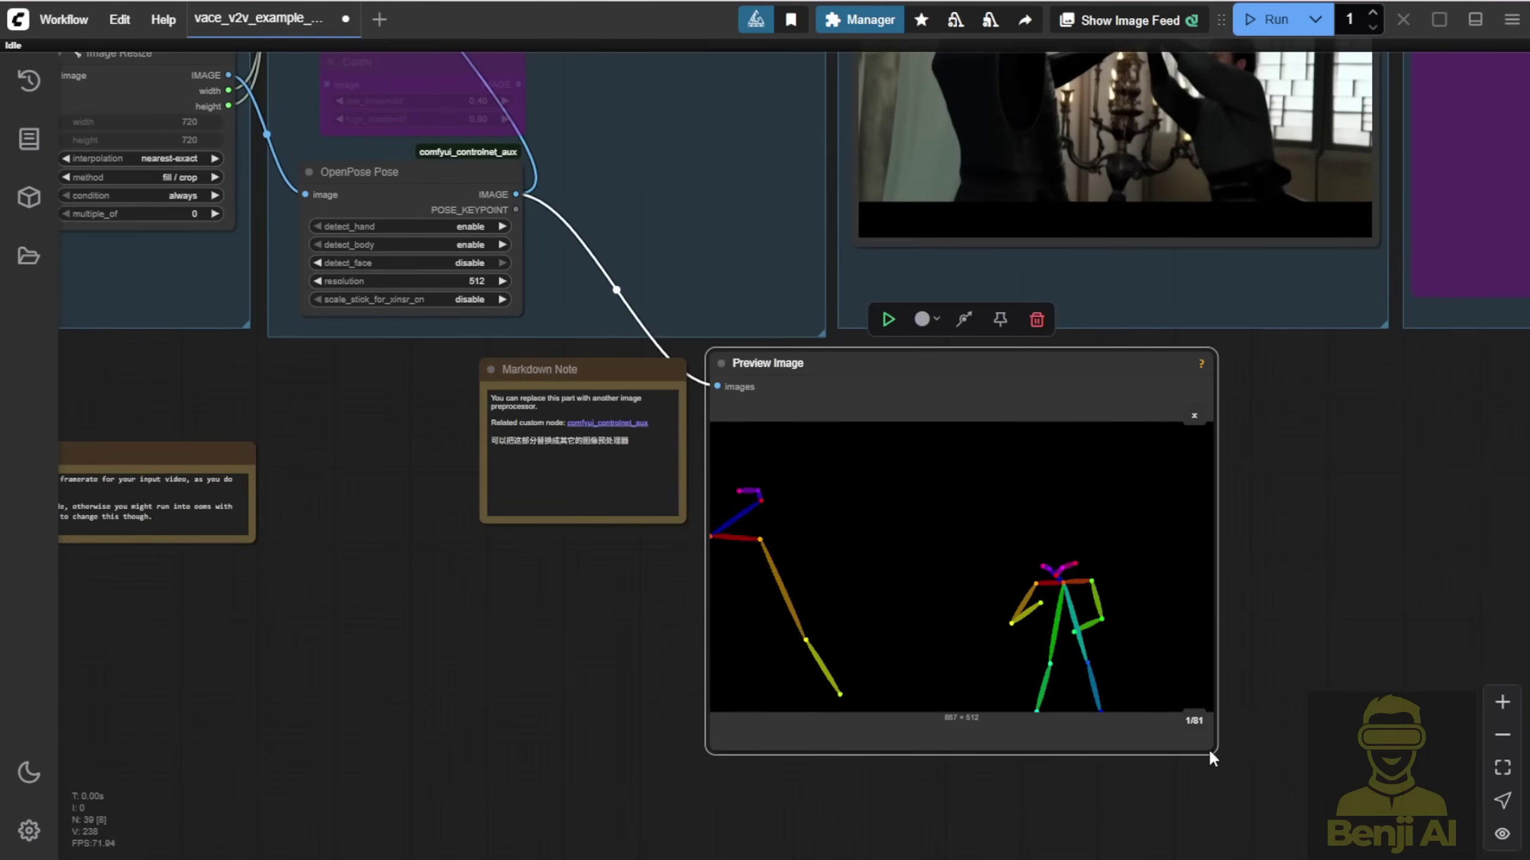
drag(1151, 706, 1030, 623)
drag(1143, 544, 1259, 700)
drag(1031, 536, 842, 263)
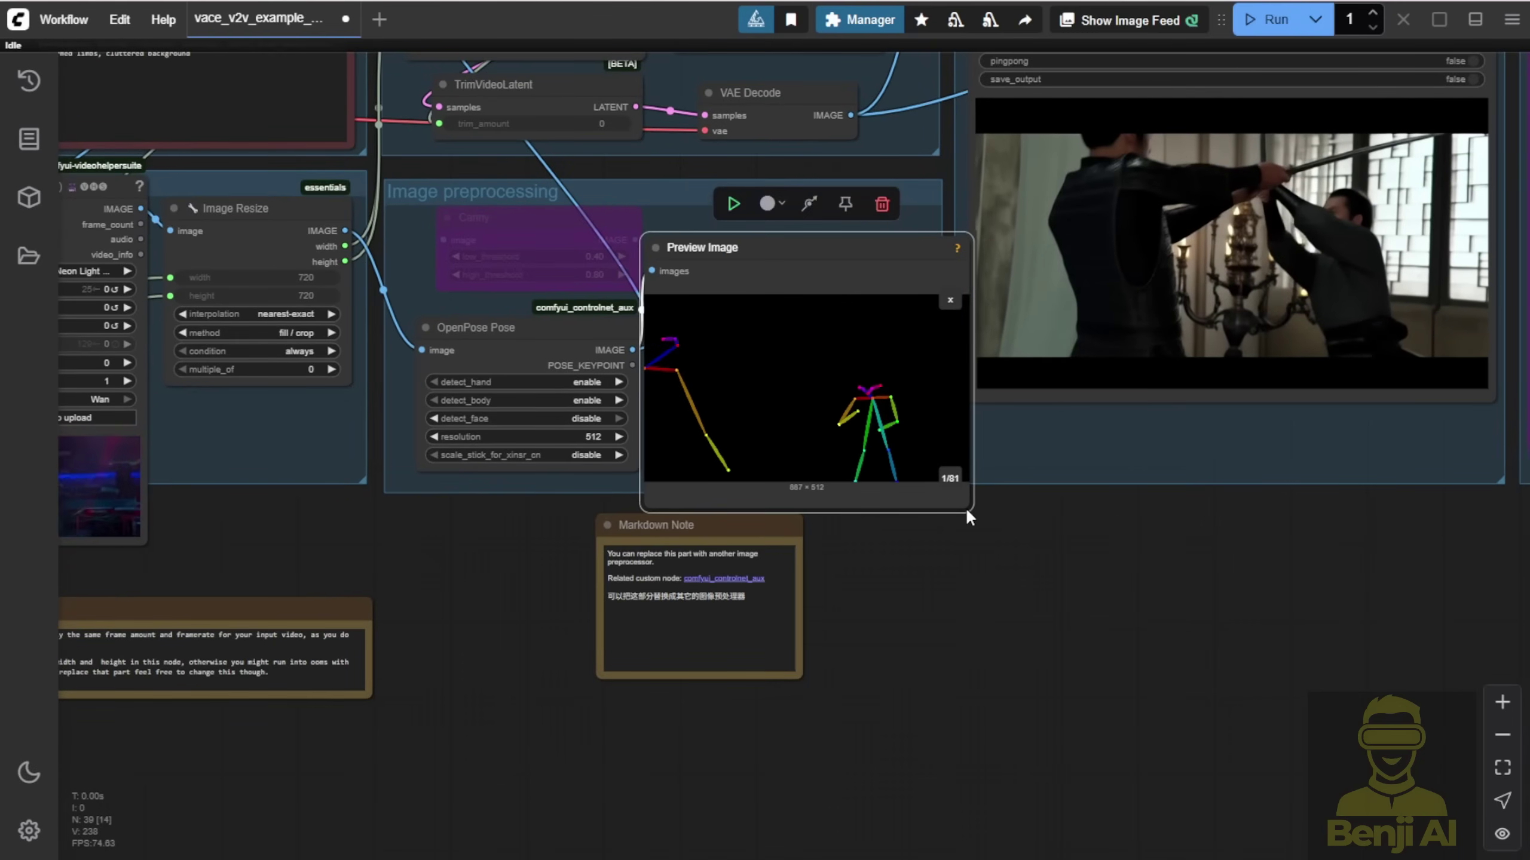
drag(961, 505, 911, 459)
drag(782, 267, 794, 280)
- Bring up the preview options of the Video Combine node in the Save Video(Mp4) group
scroll(786, 410, up, 1)
scroll(785, 410, up, 2)
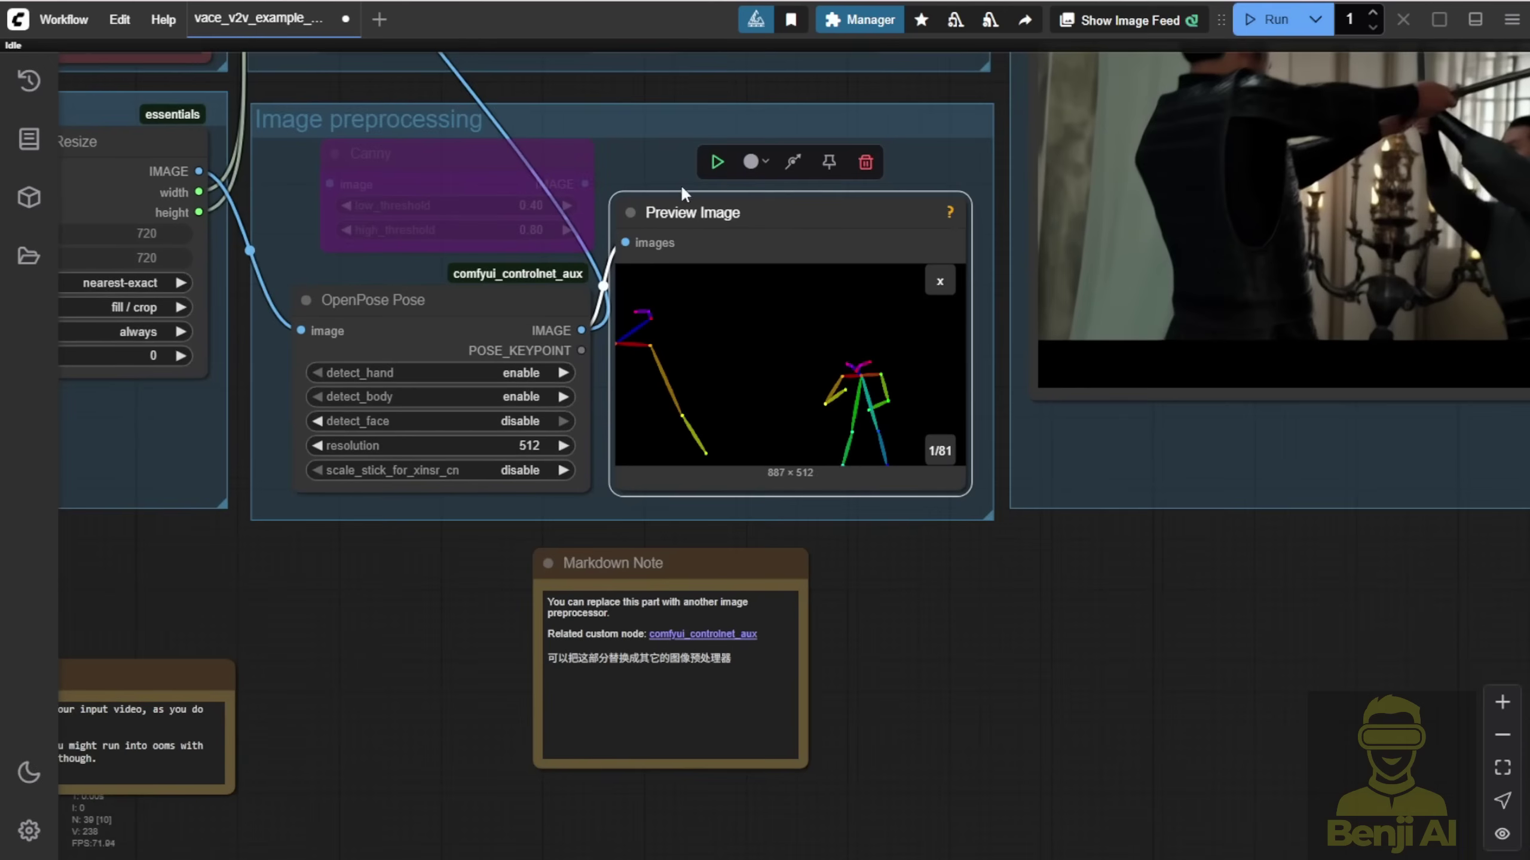
scroll(963, 530, down, 2)
right_click(1039, 241)
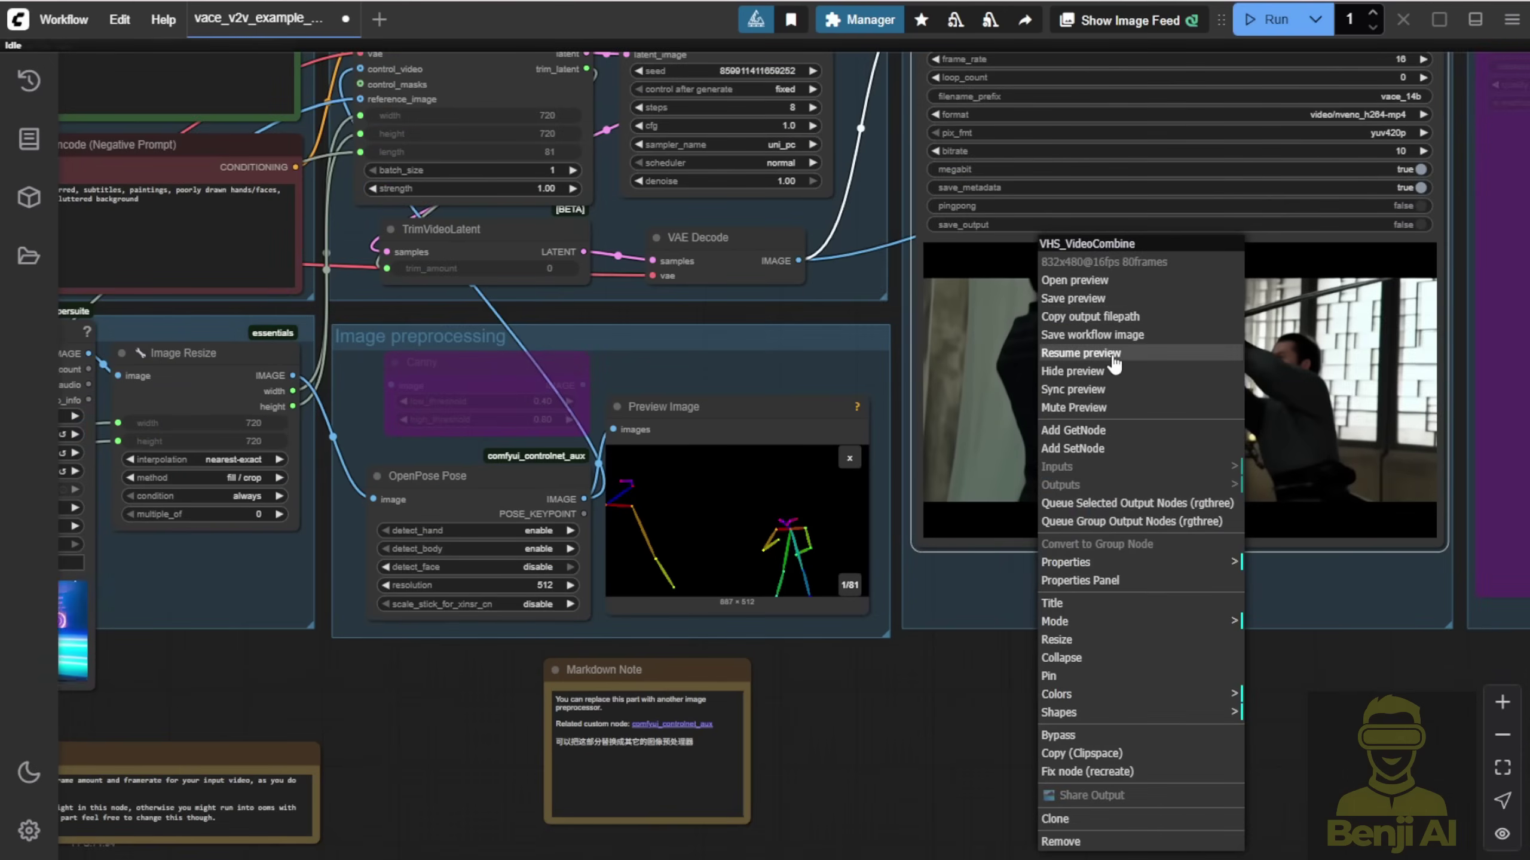
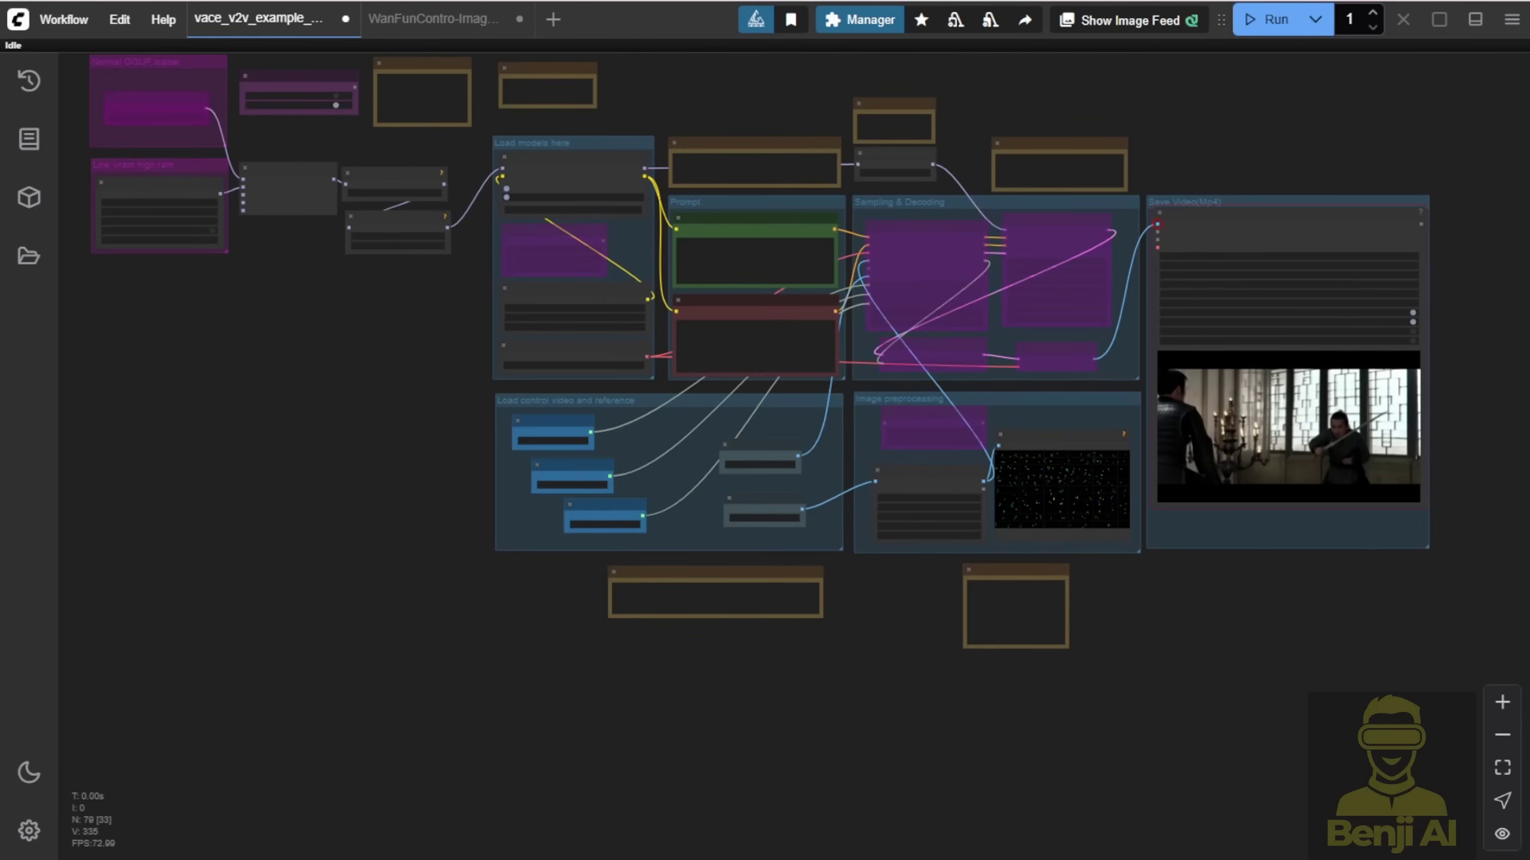
- Rearrange the Get_img_restyle_byFlux, Get_num_frames and Get_video_src nodes within the Load control video and reference group
scroll(1016, 571, up, 3)
scroll(445, 401, up, 3)
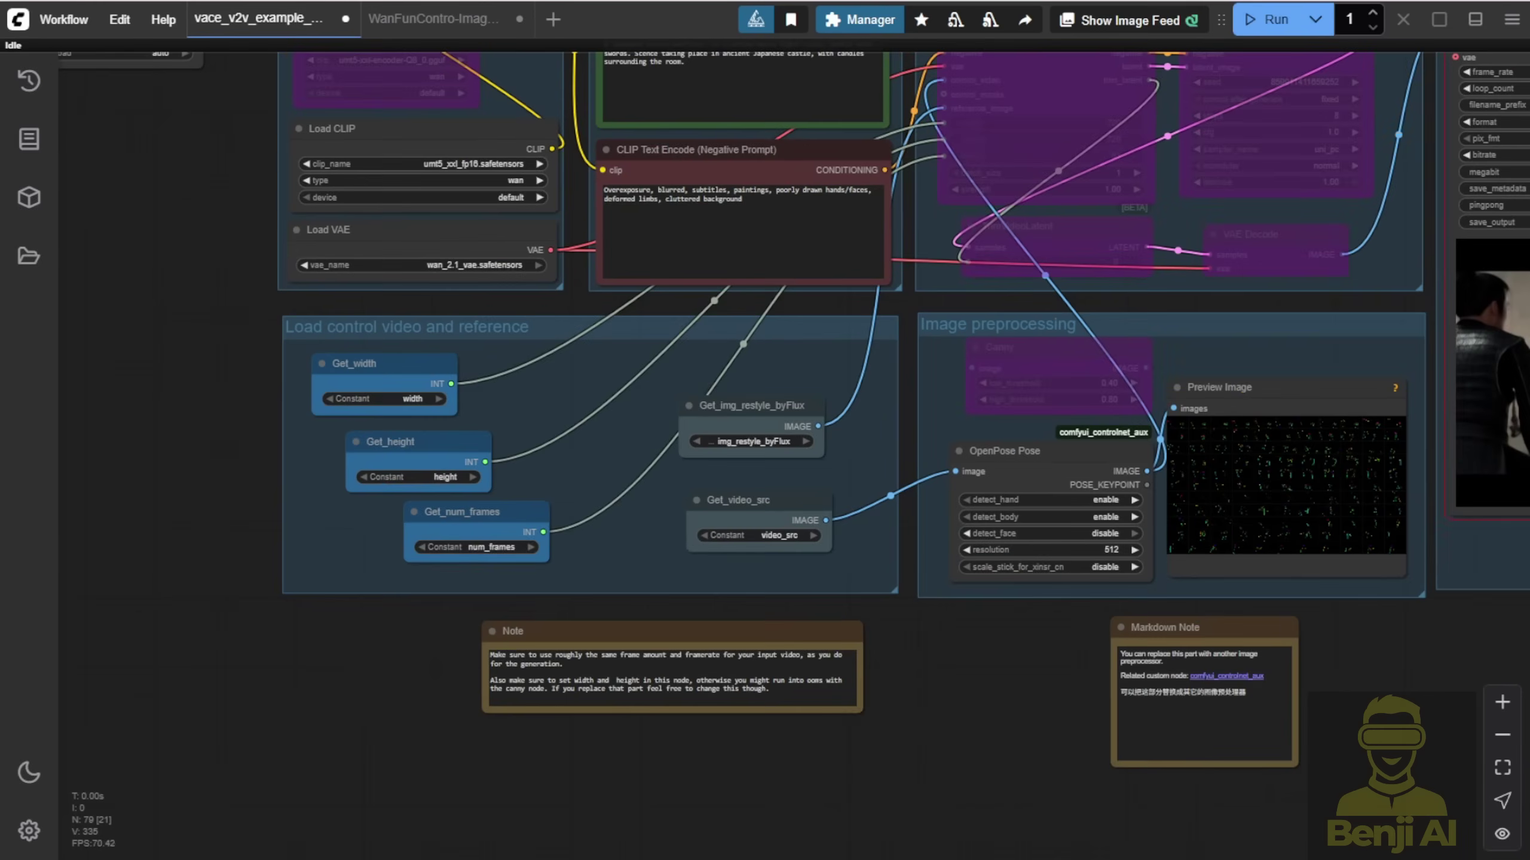
drag(753, 406, 731, 416)
drag(501, 514, 538, 519)
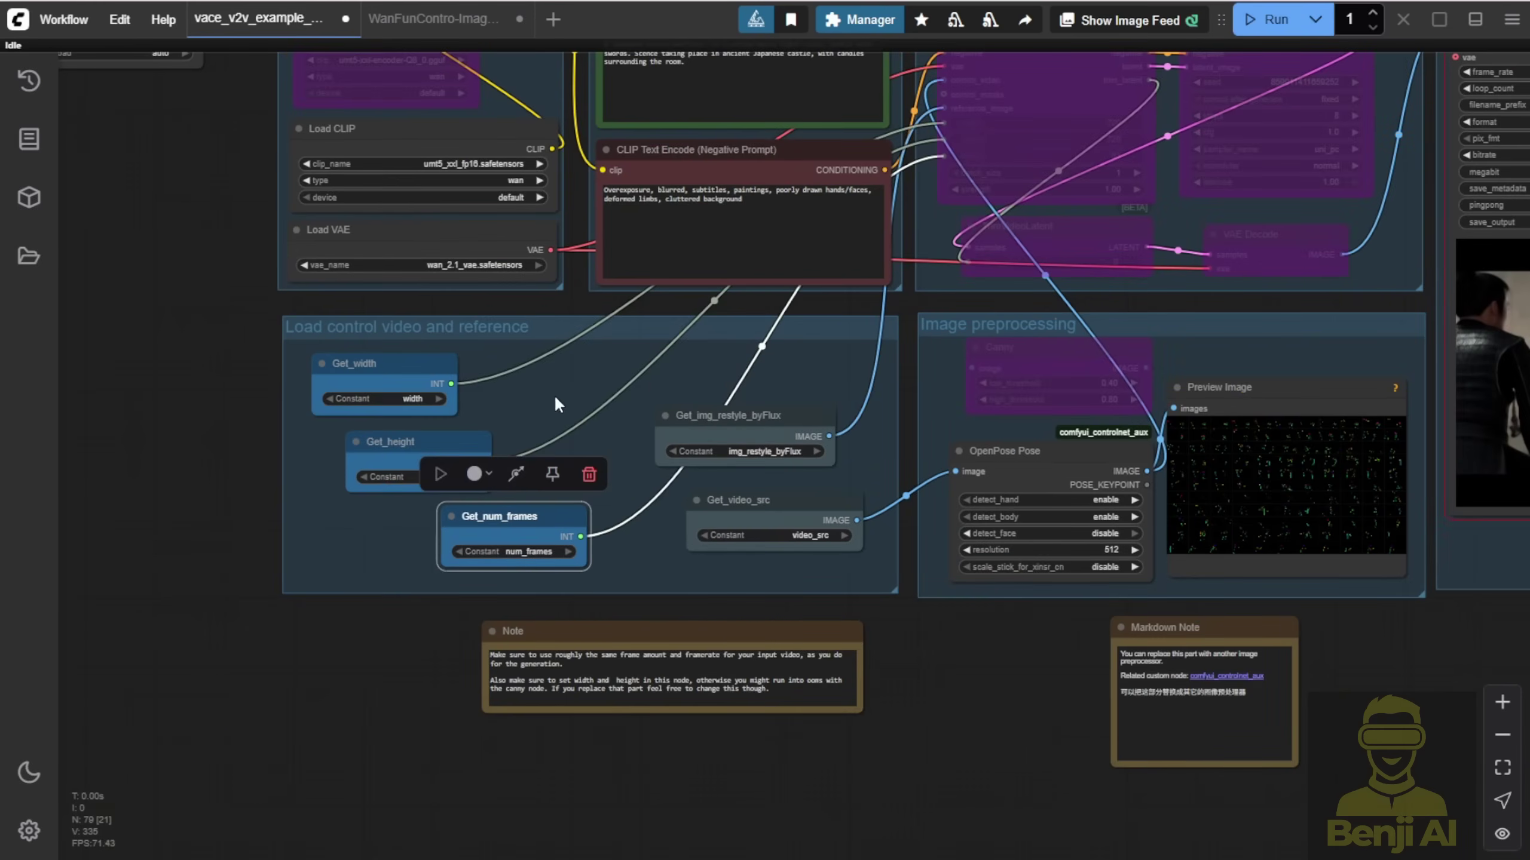
scroll(500, 420, up, 5)
drag(598, 615, 465, 622)
drag(971, 418, 951, 412)
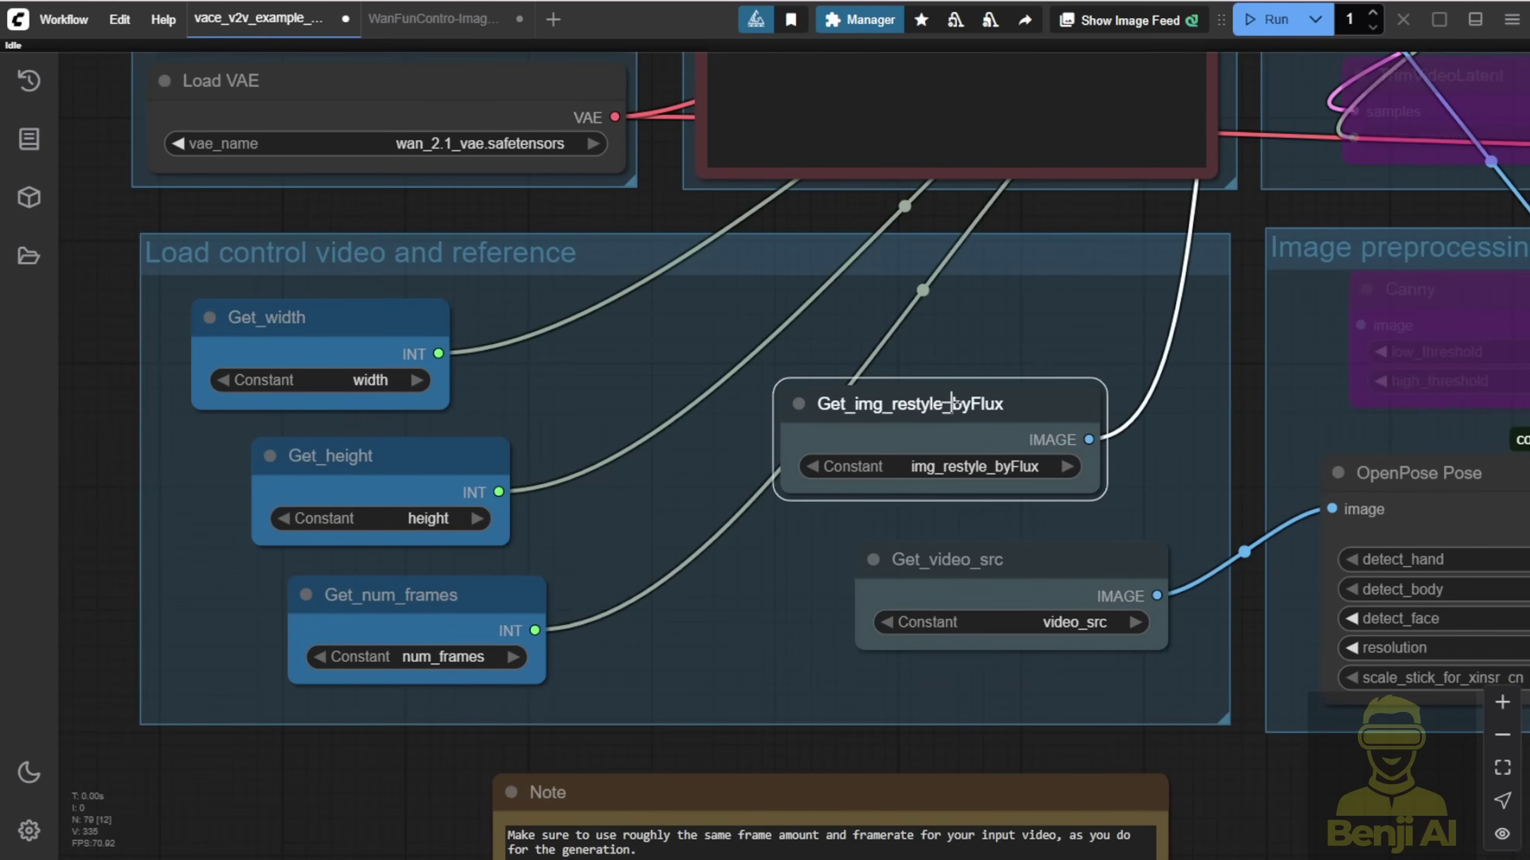
drag(961, 552, 932, 535)
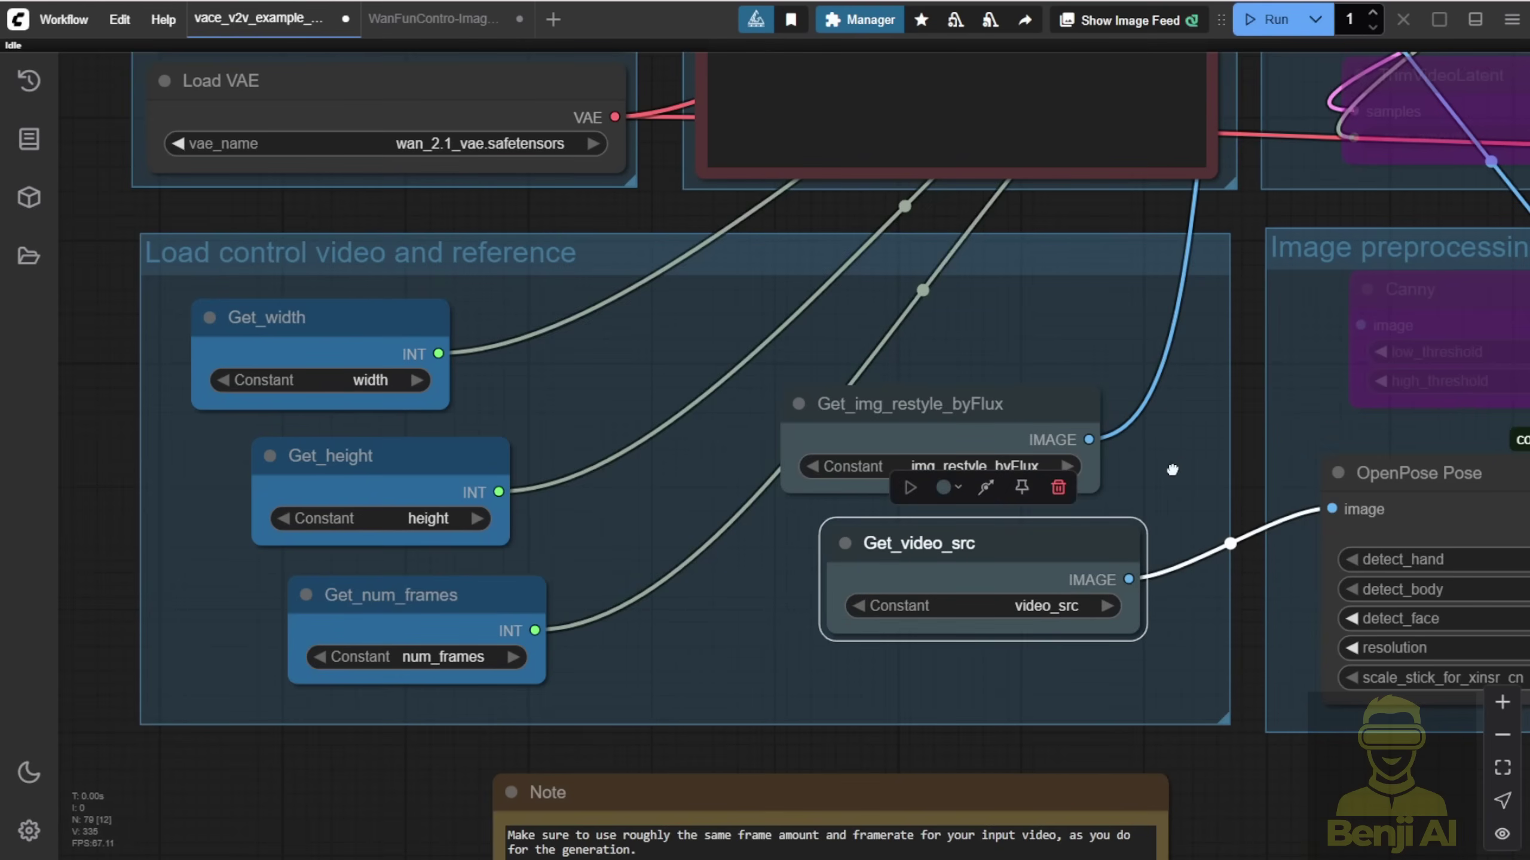
- Show a single pose frame in the Preview Image node of the Image preprocessing group
scroll(1172, 470, down, 4)
drag(1164, 464, 479, 331)
click(1070, 378)
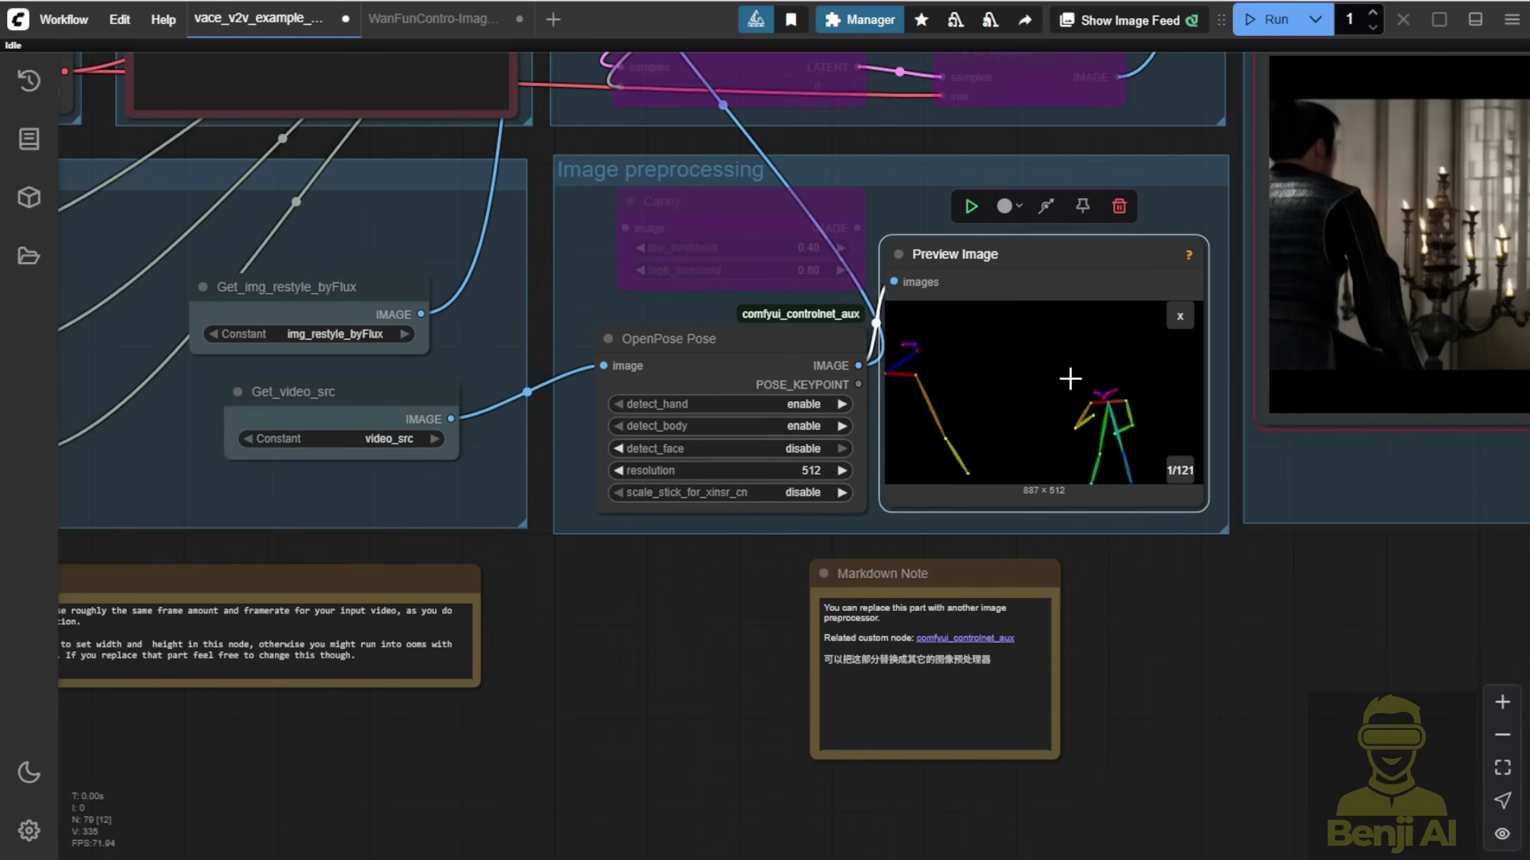
- Compare the Input Video And Prompt and Flux Restyle First Frame groups with those in the Wan 2.1 Fun Control workflow
scroll(614, 612, down, 8)
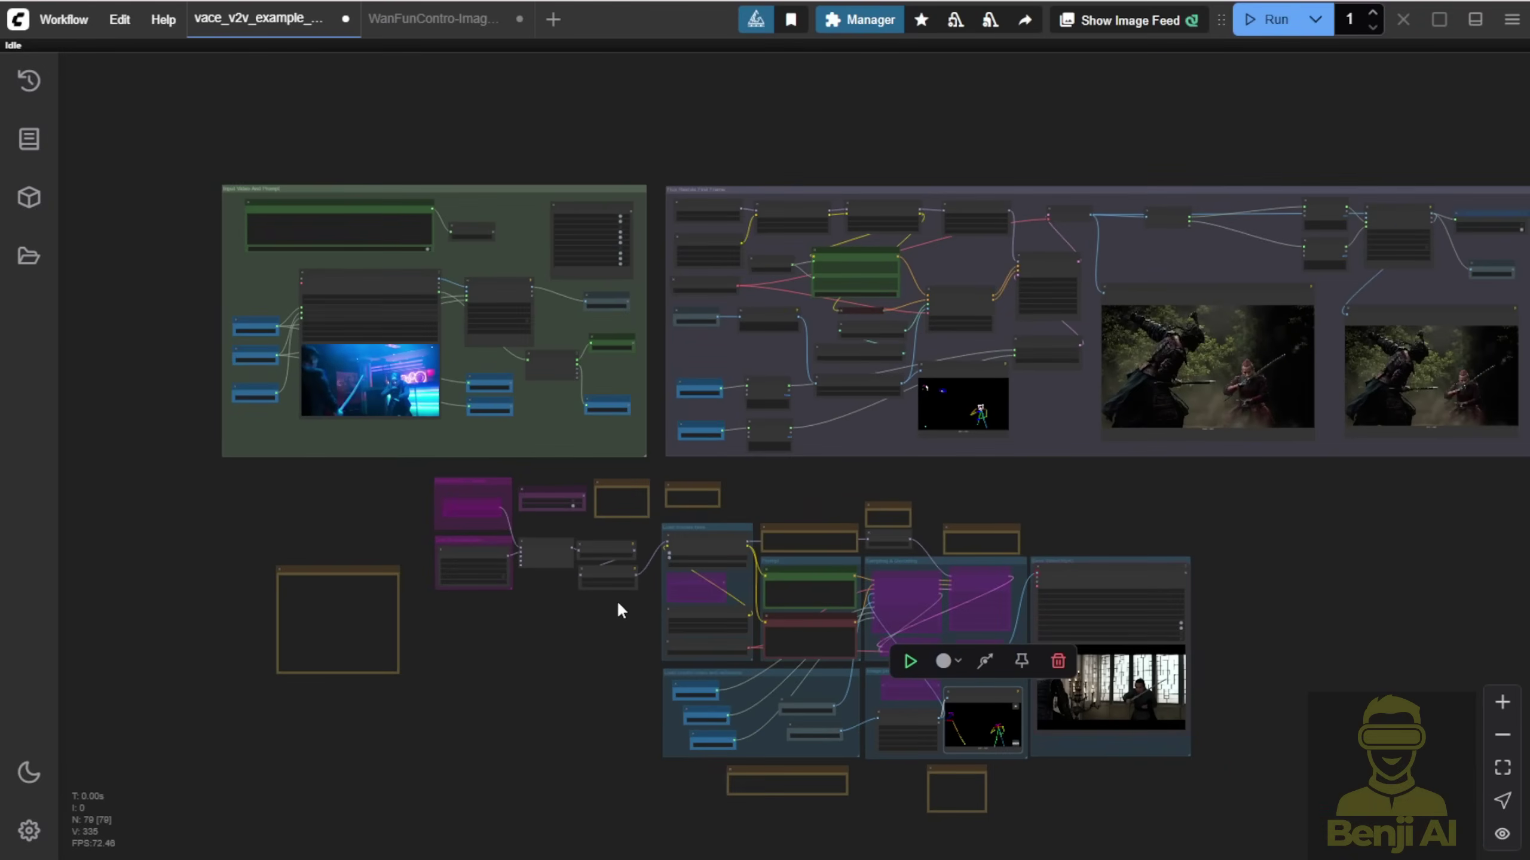
drag(386, 498, 357, 570)
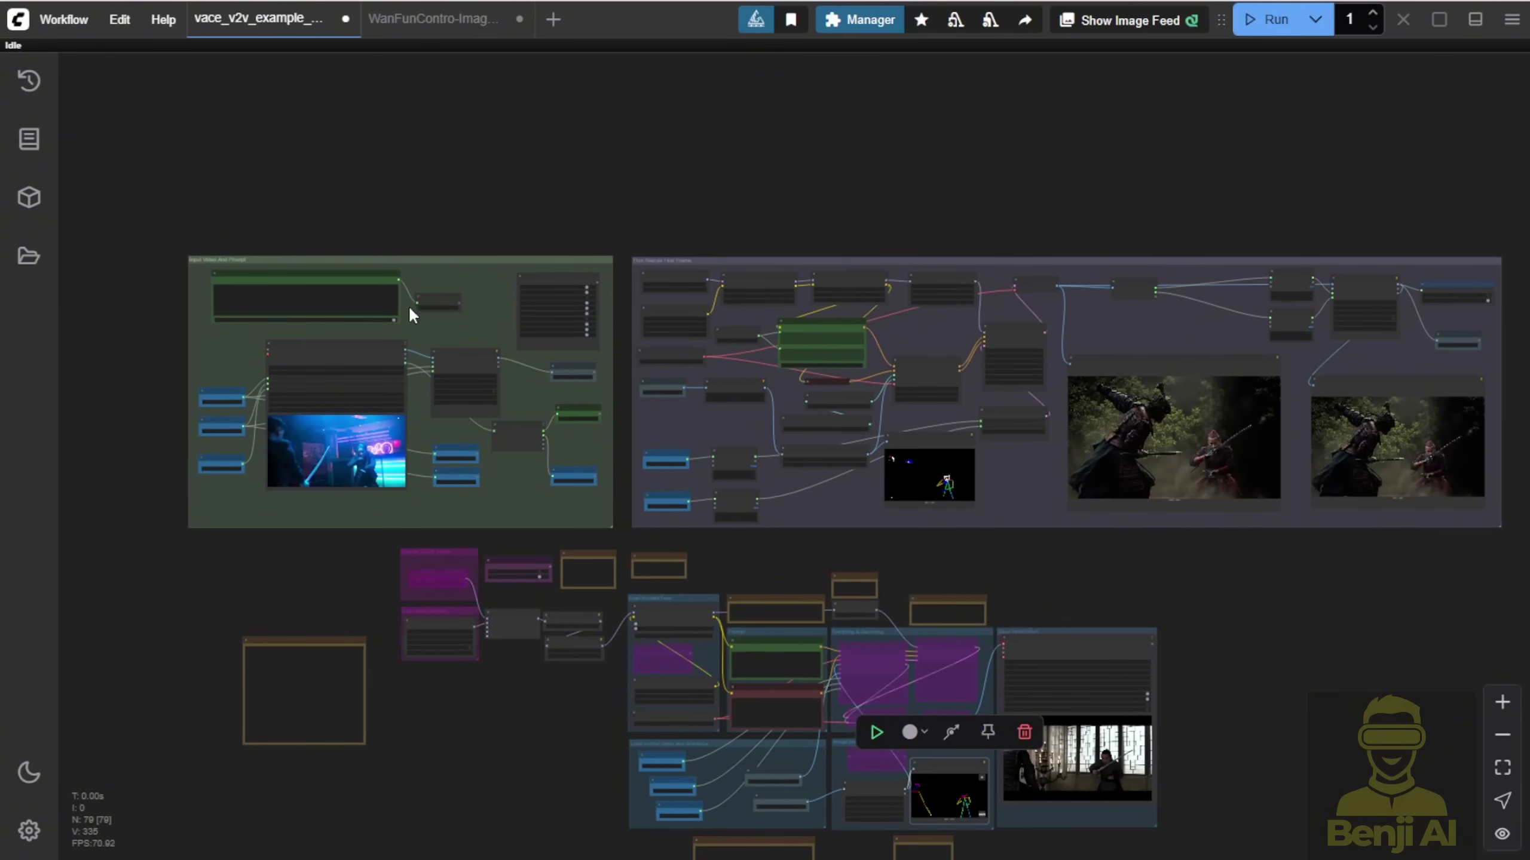
scroll(462, 298, up, 4)
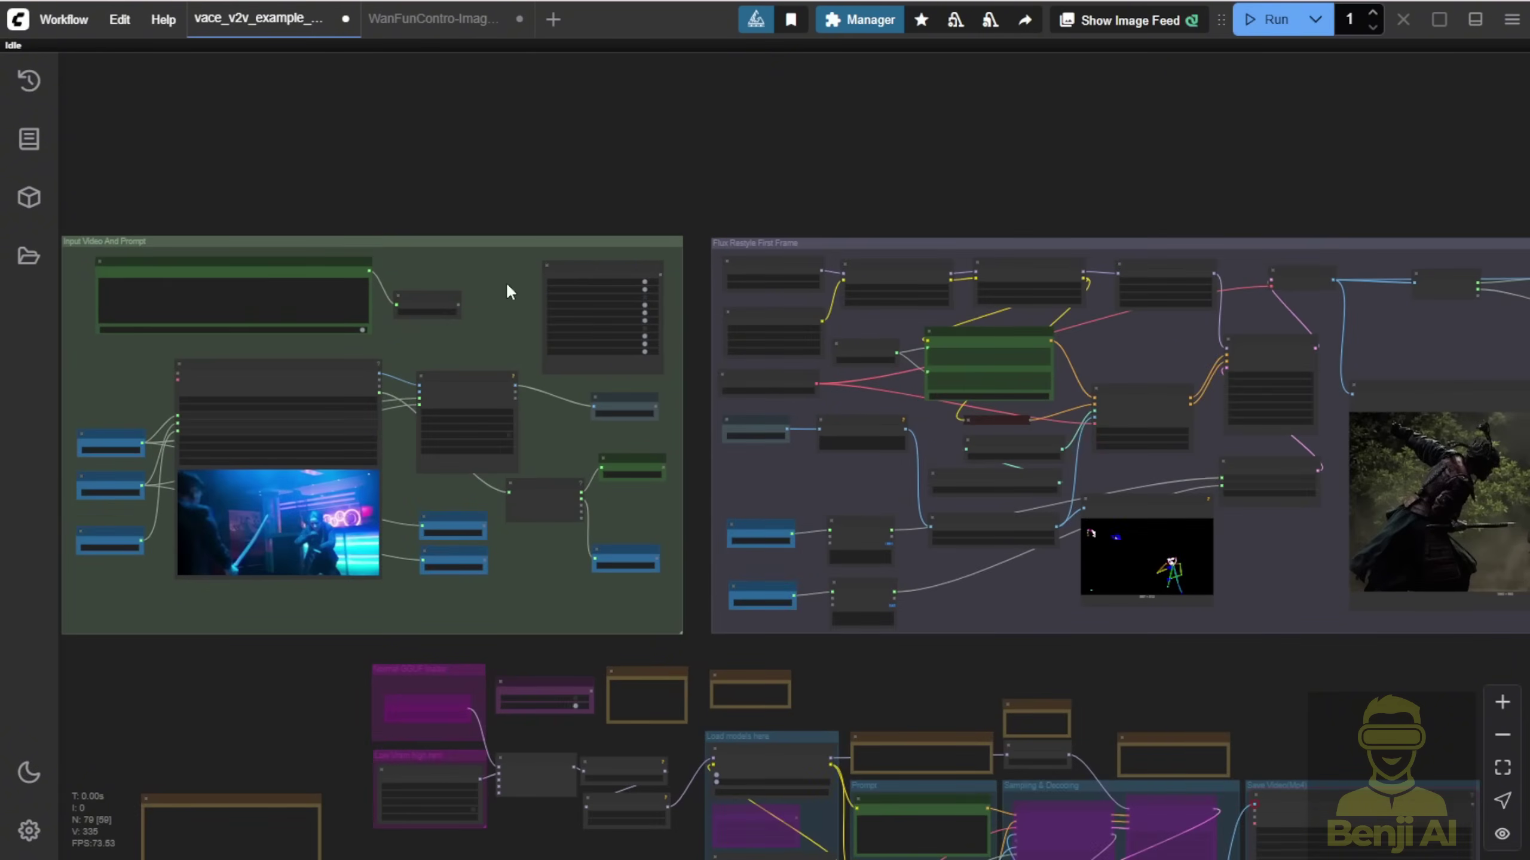
click(433, 19)
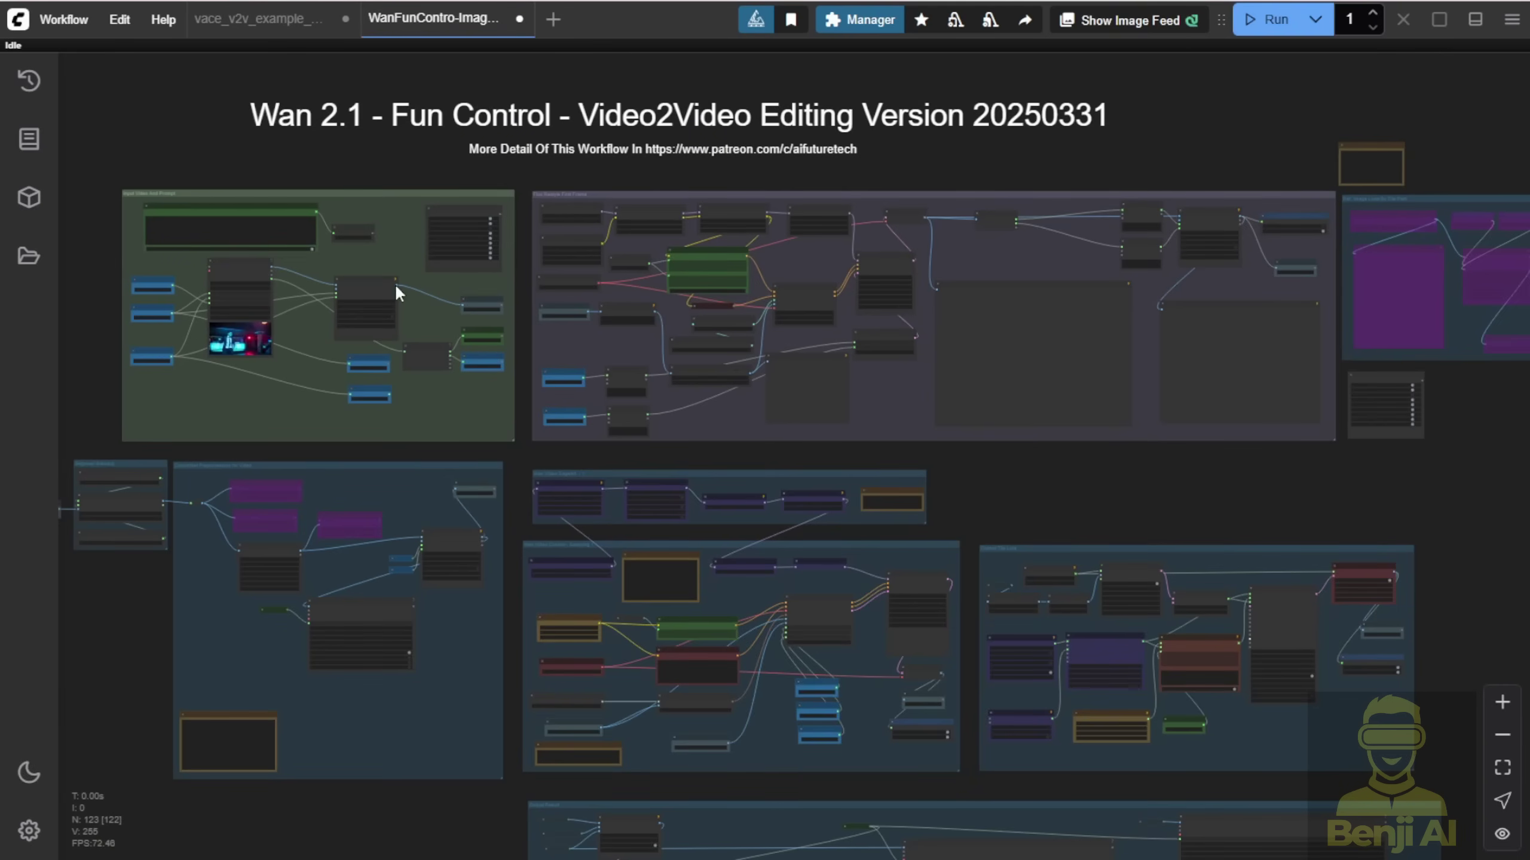
scroll(231, 322, up, 3)
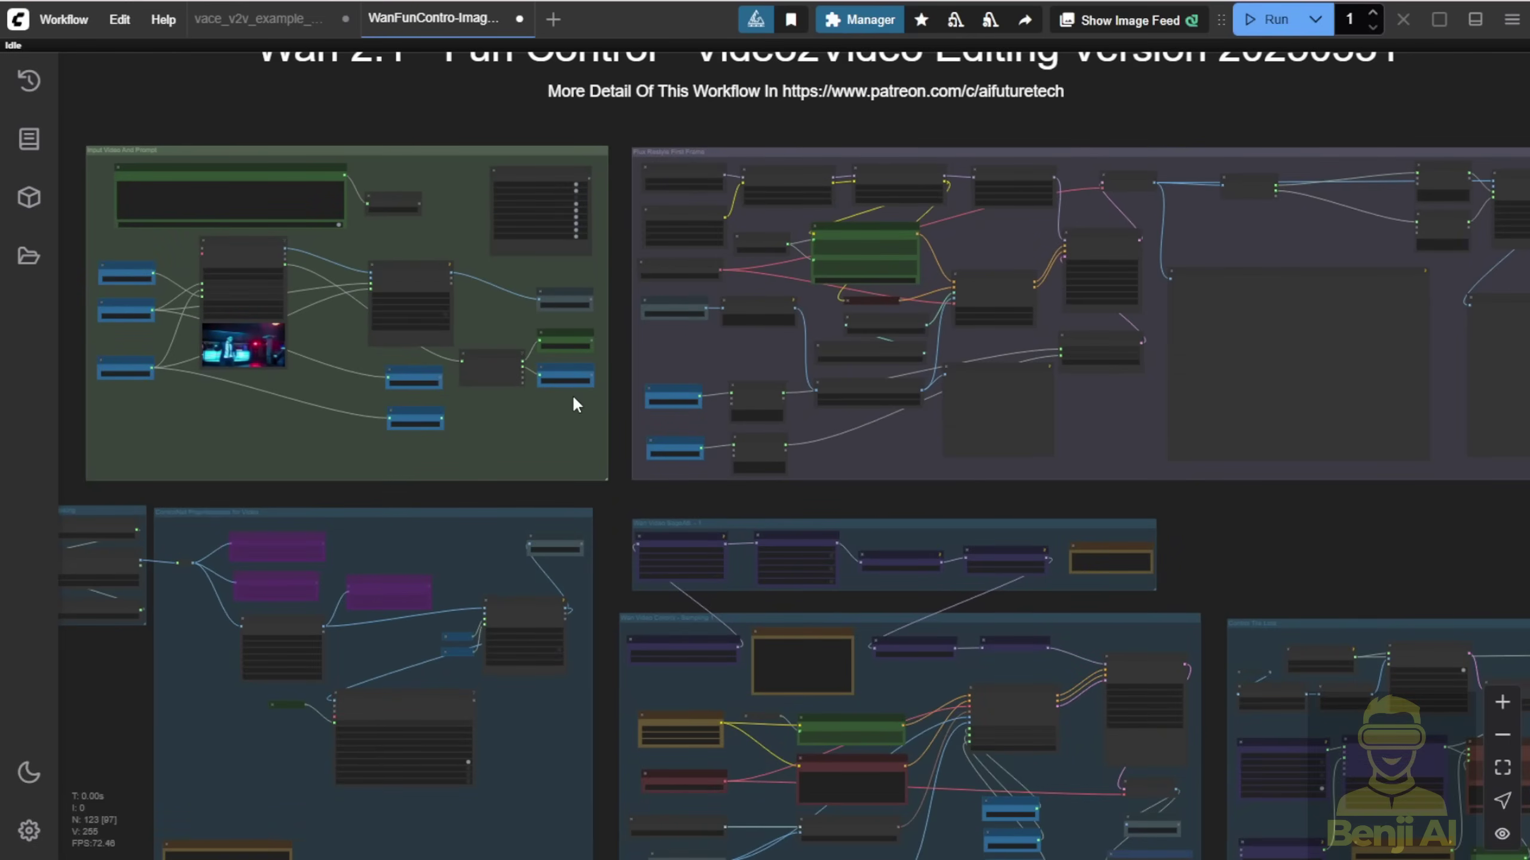
scroll(543, 460, up, 3)
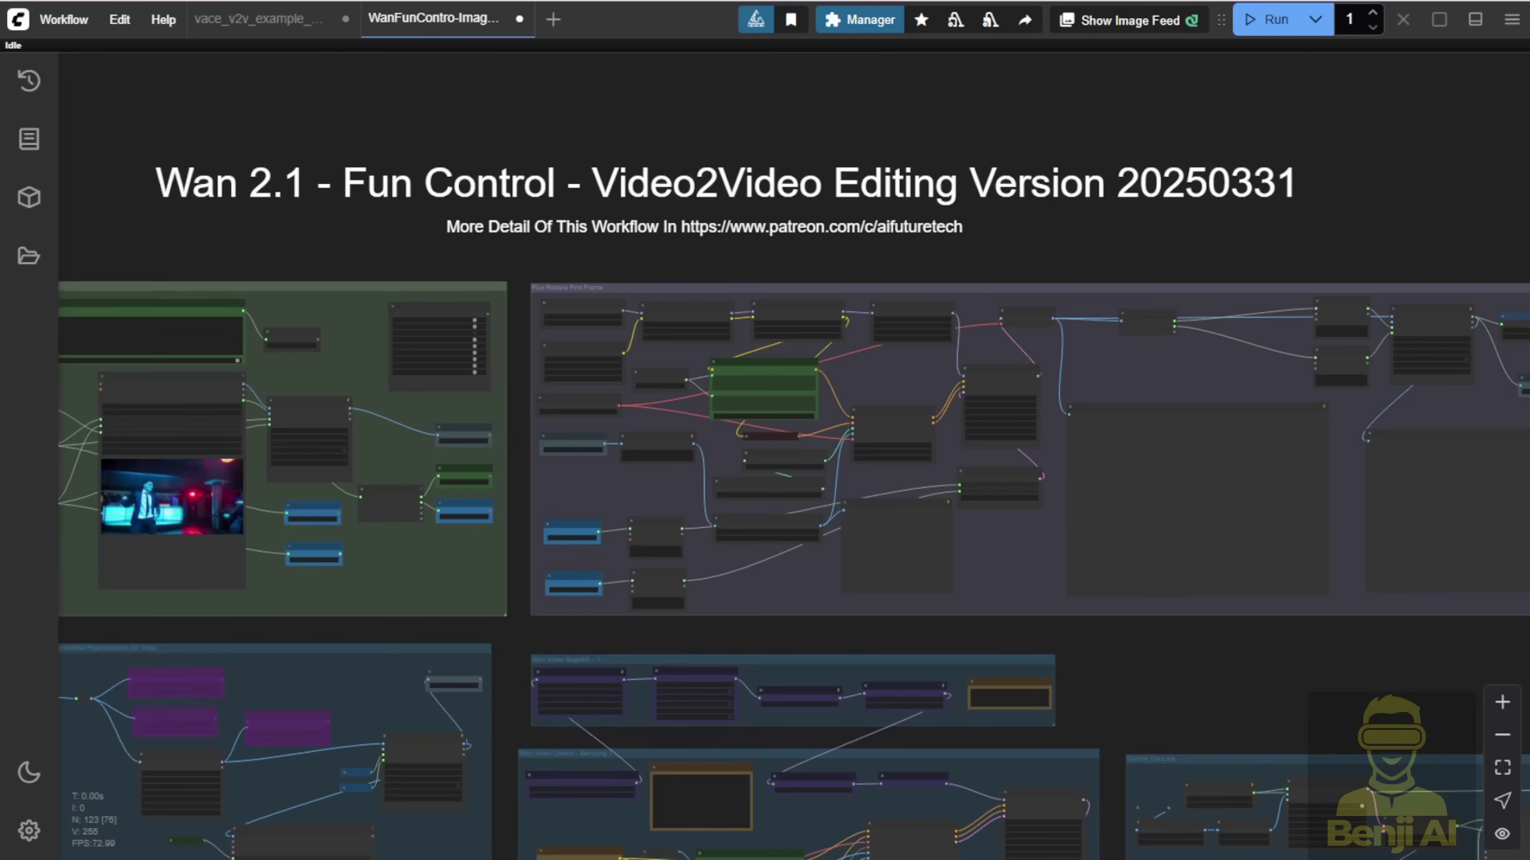
- Return to the vace_v2v_example workflow and examine the pose preview and restyled image in the Flux Restyle First Frame group
click(259, 18)
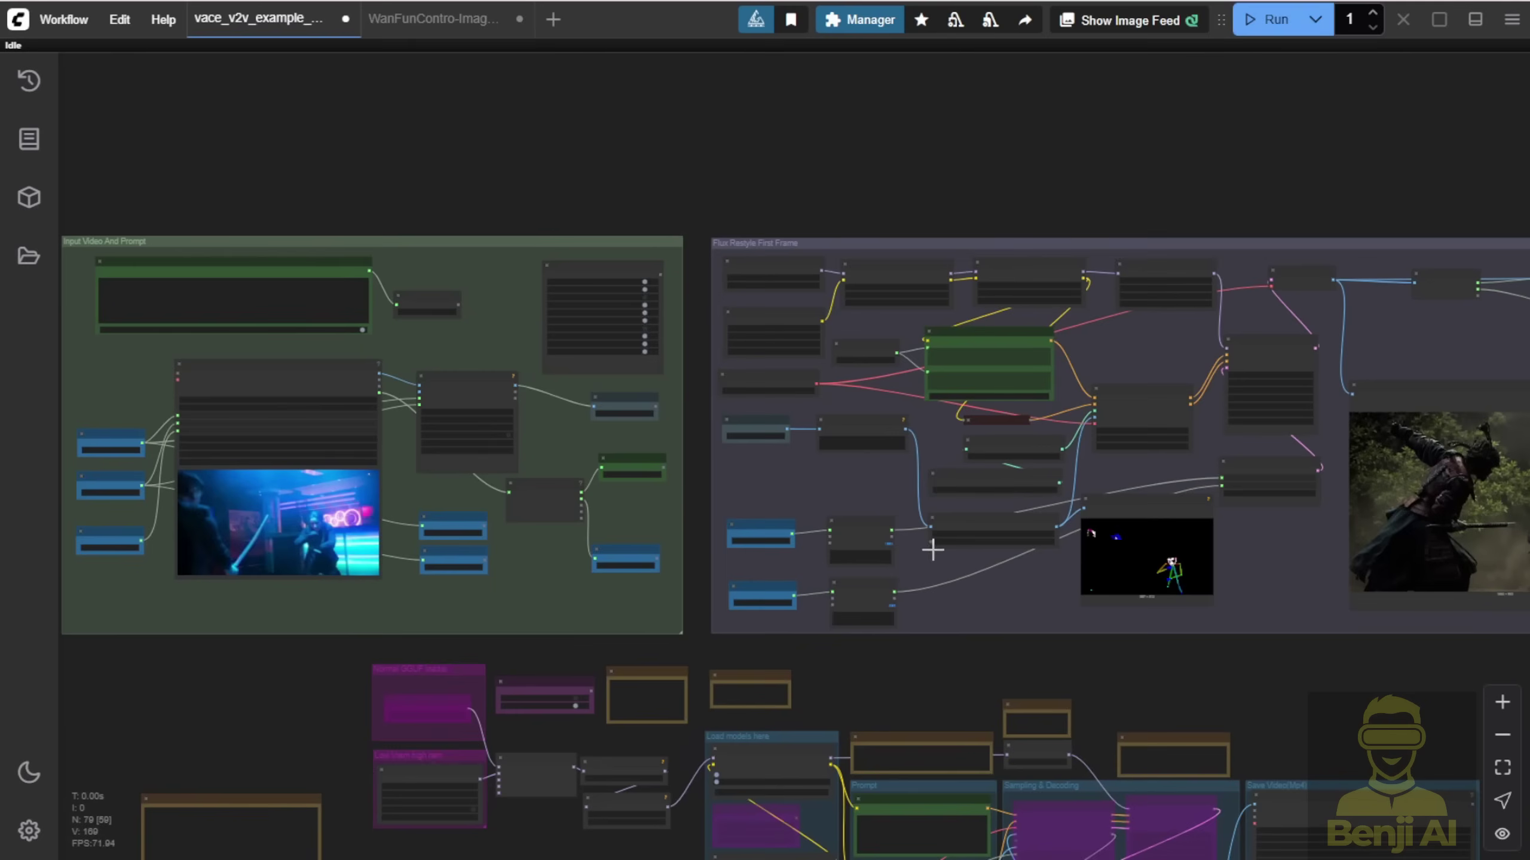
drag(896, 684, 922, 509)
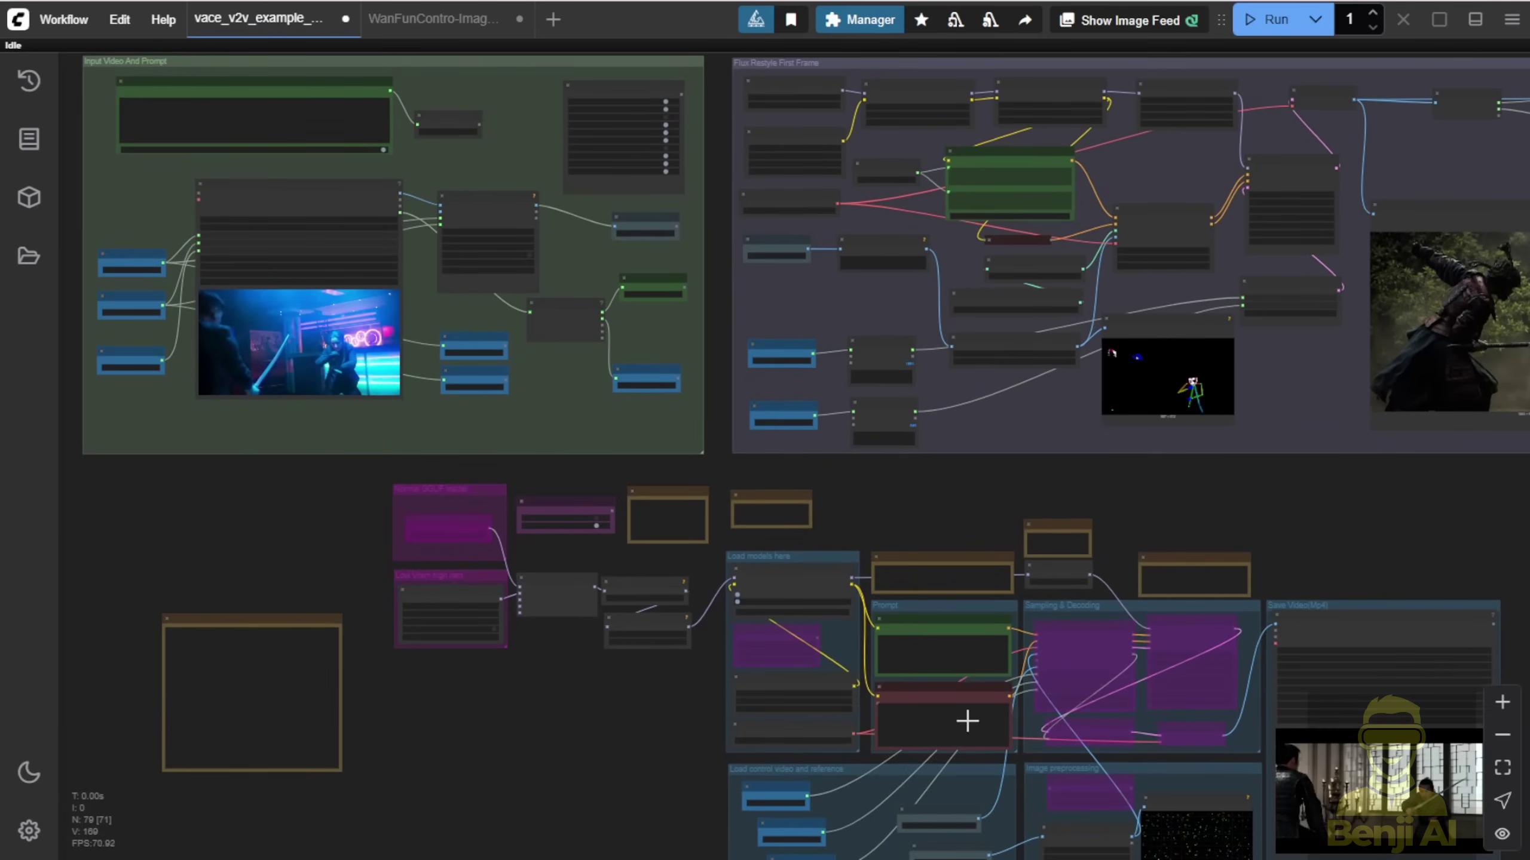
mouse_move(1127, 495)
mouse_down()
mouse_move(1065, 356)
mouse_move(1062, 307)
mouse_move(1137, 485)
mouse_move(1128, 512)
mouse_up()
scroll(289, 409, up, 4)
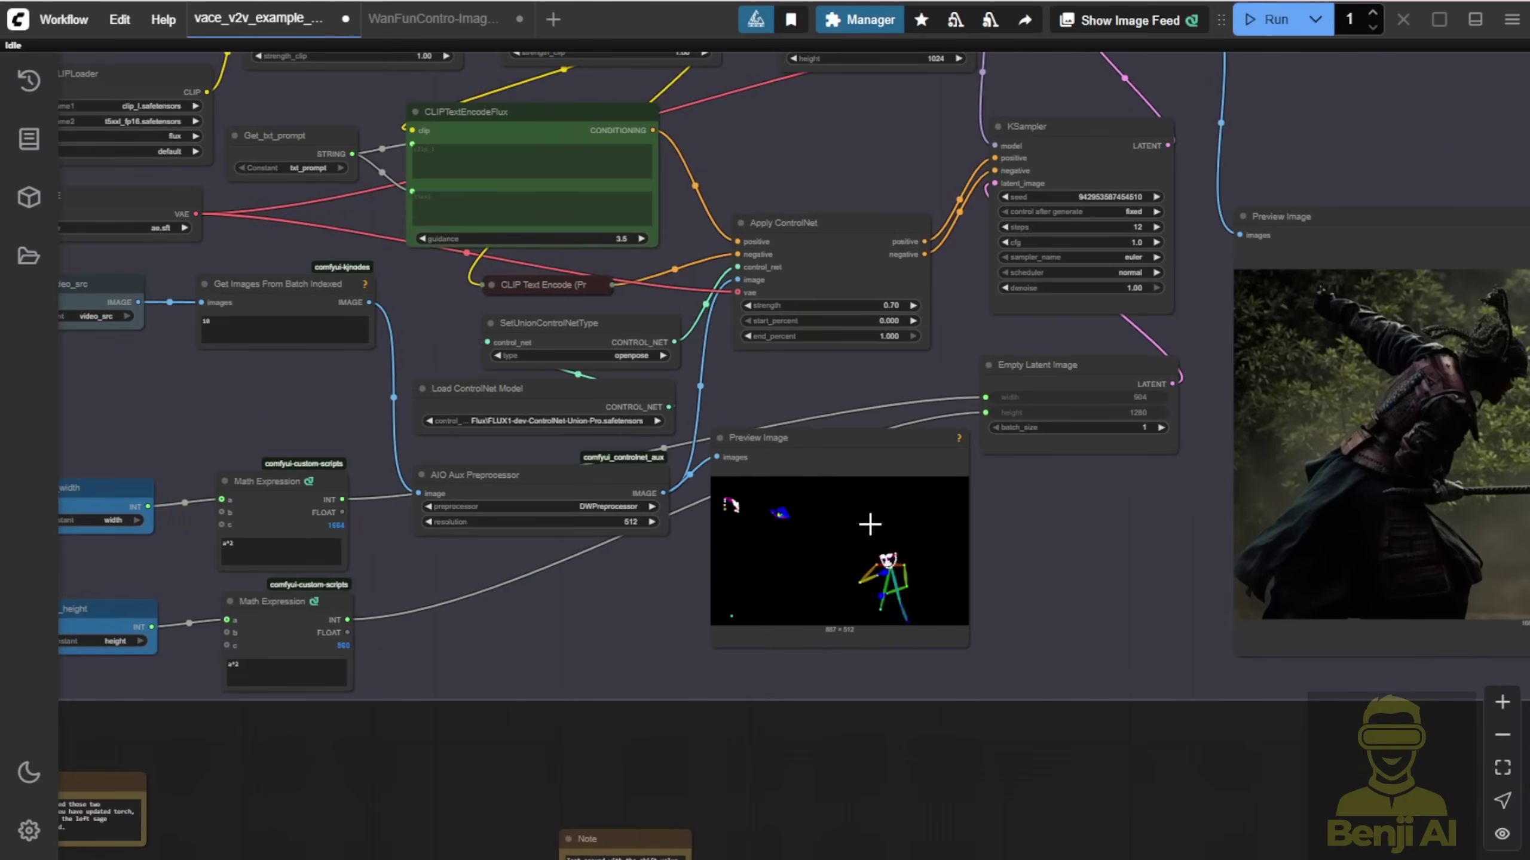
drag(873, 562, 539, 608)
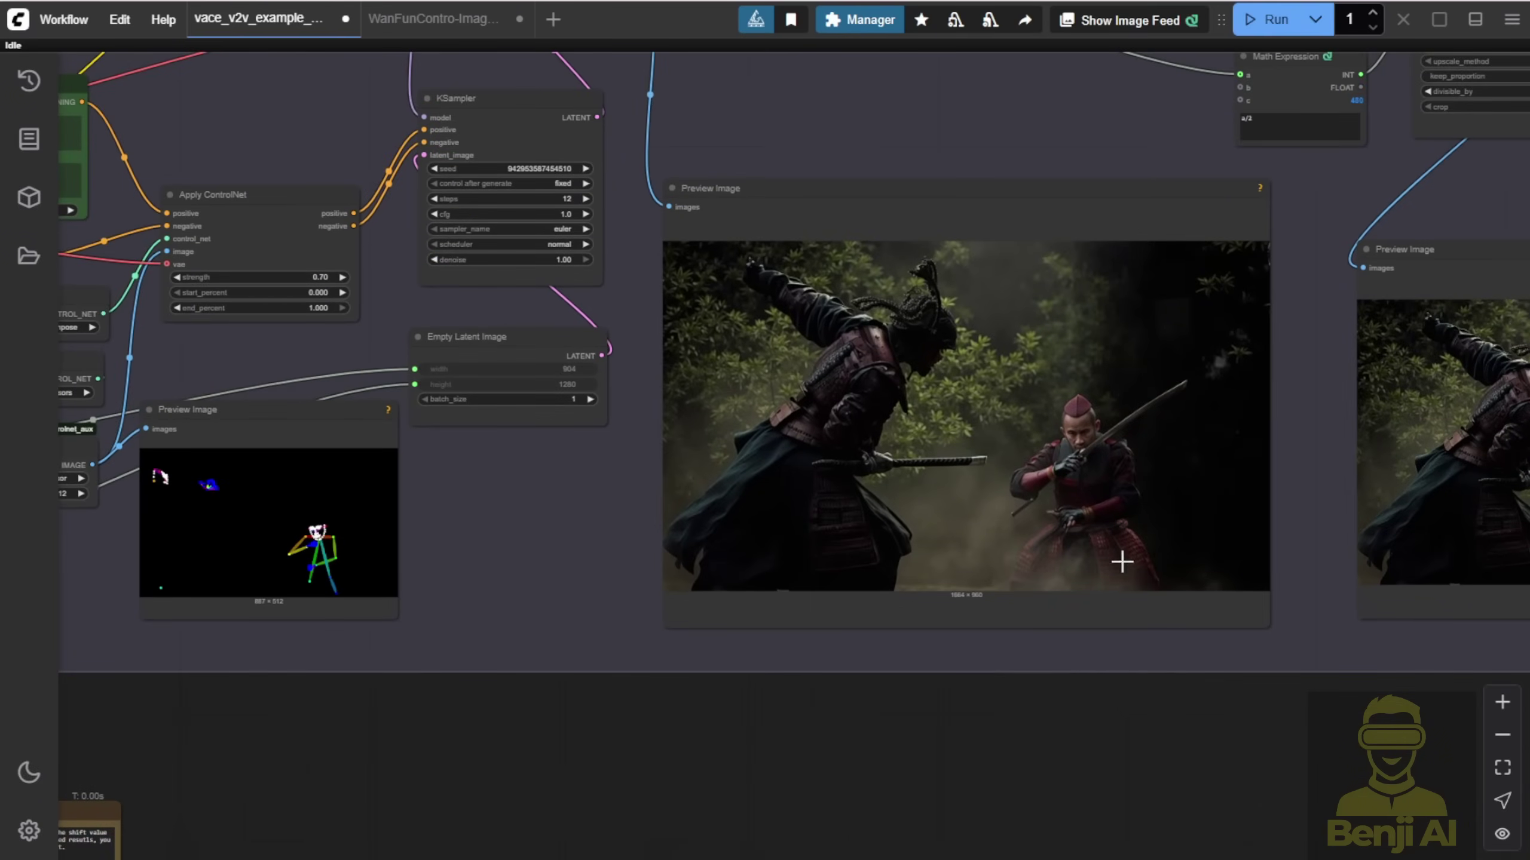
scroll(994, 469, down, 5)
- Move Get_img_restyle_byFlux farther above Get_video_src in the Load control video and reference group, and select Get_video_src
scroll(894, 464, up, 8)
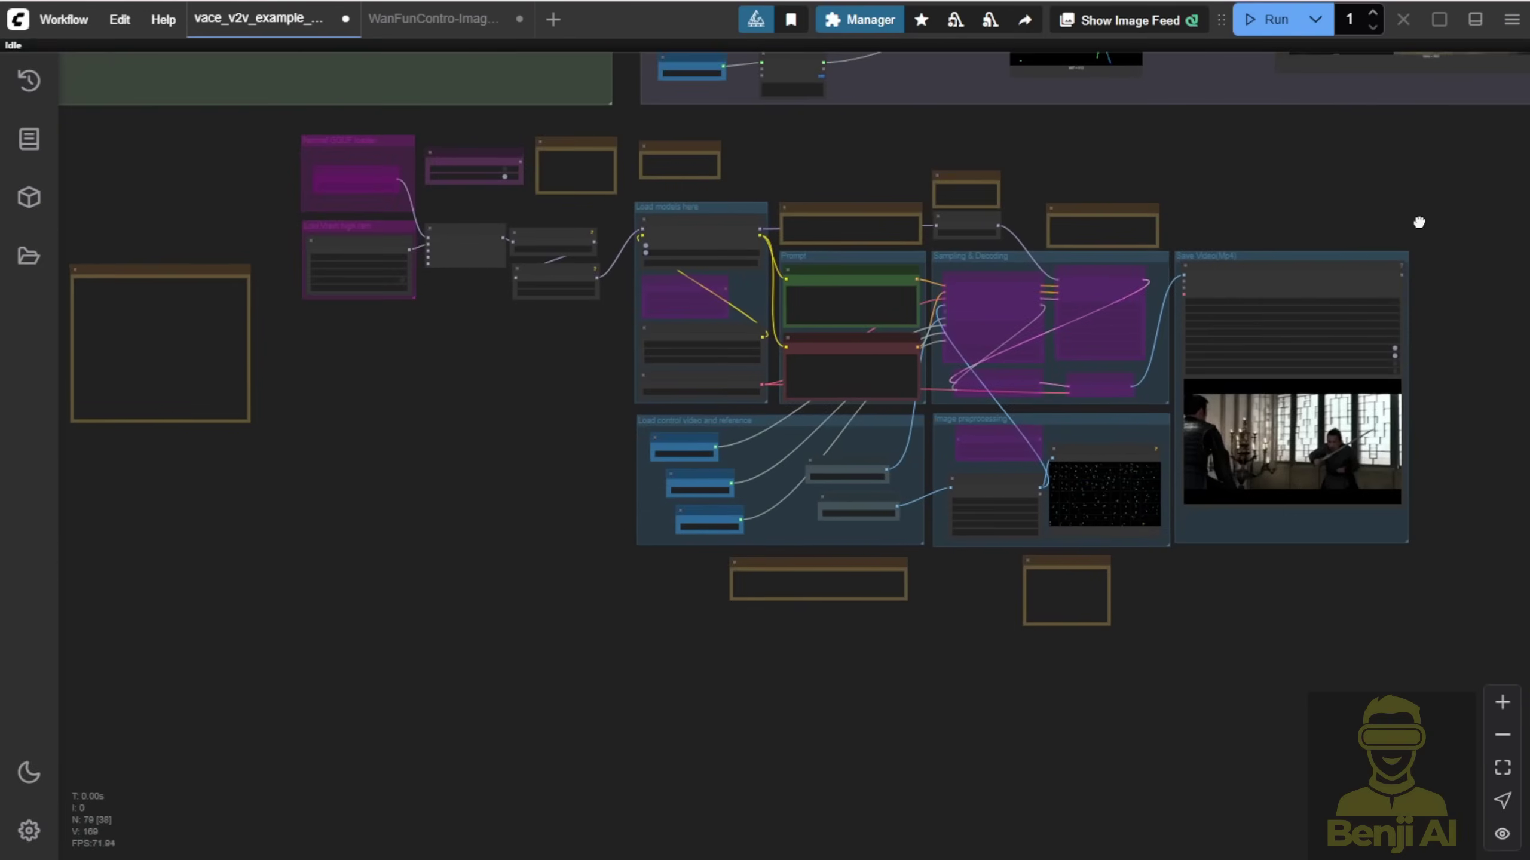
scroll(836, 495, up, 4)
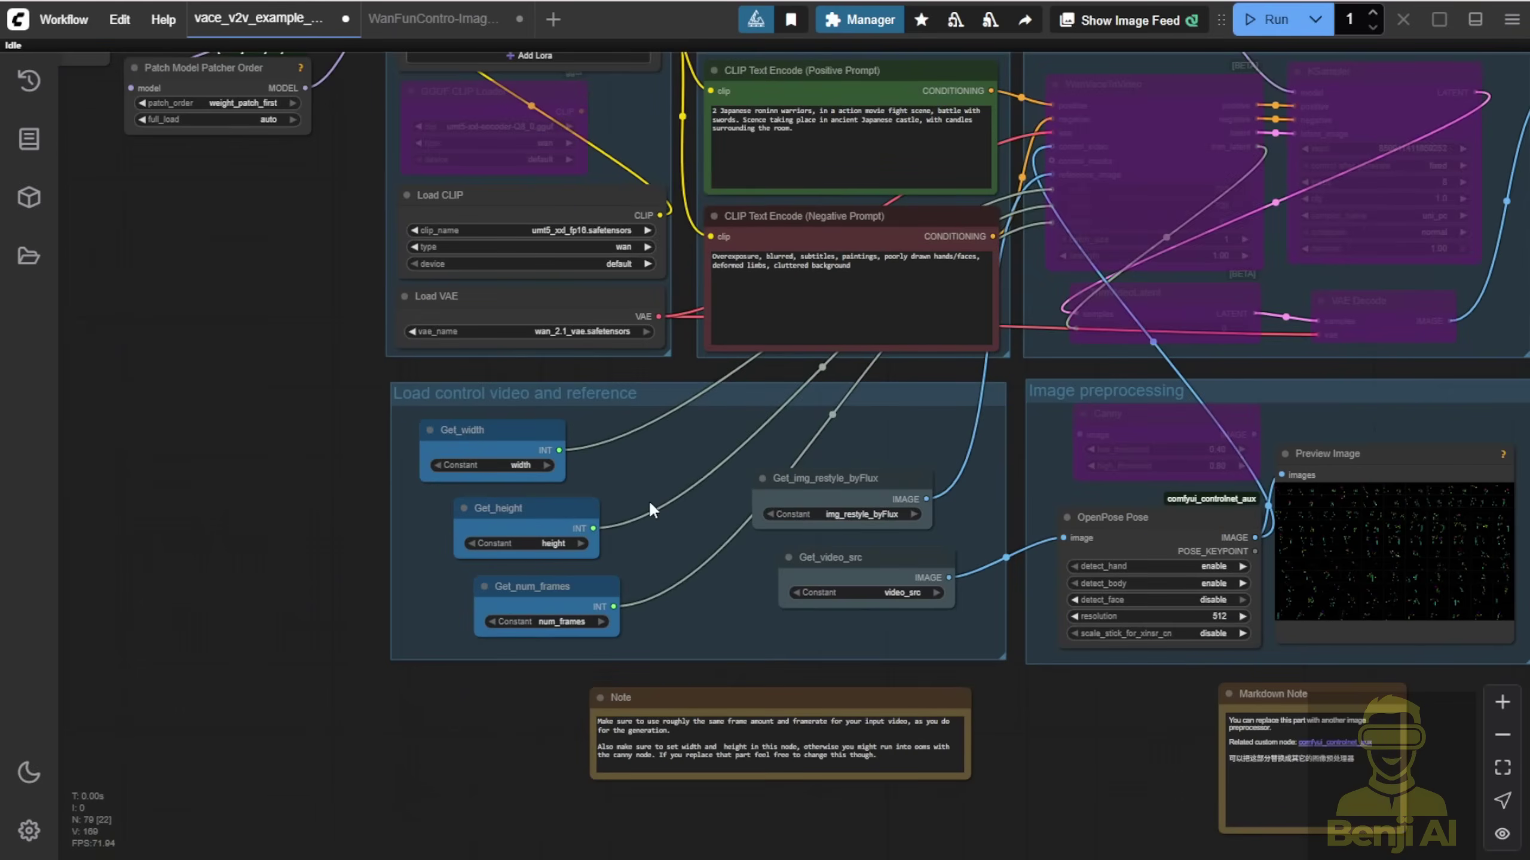
scroll(813, 508, up, 3)
click(856, 485)
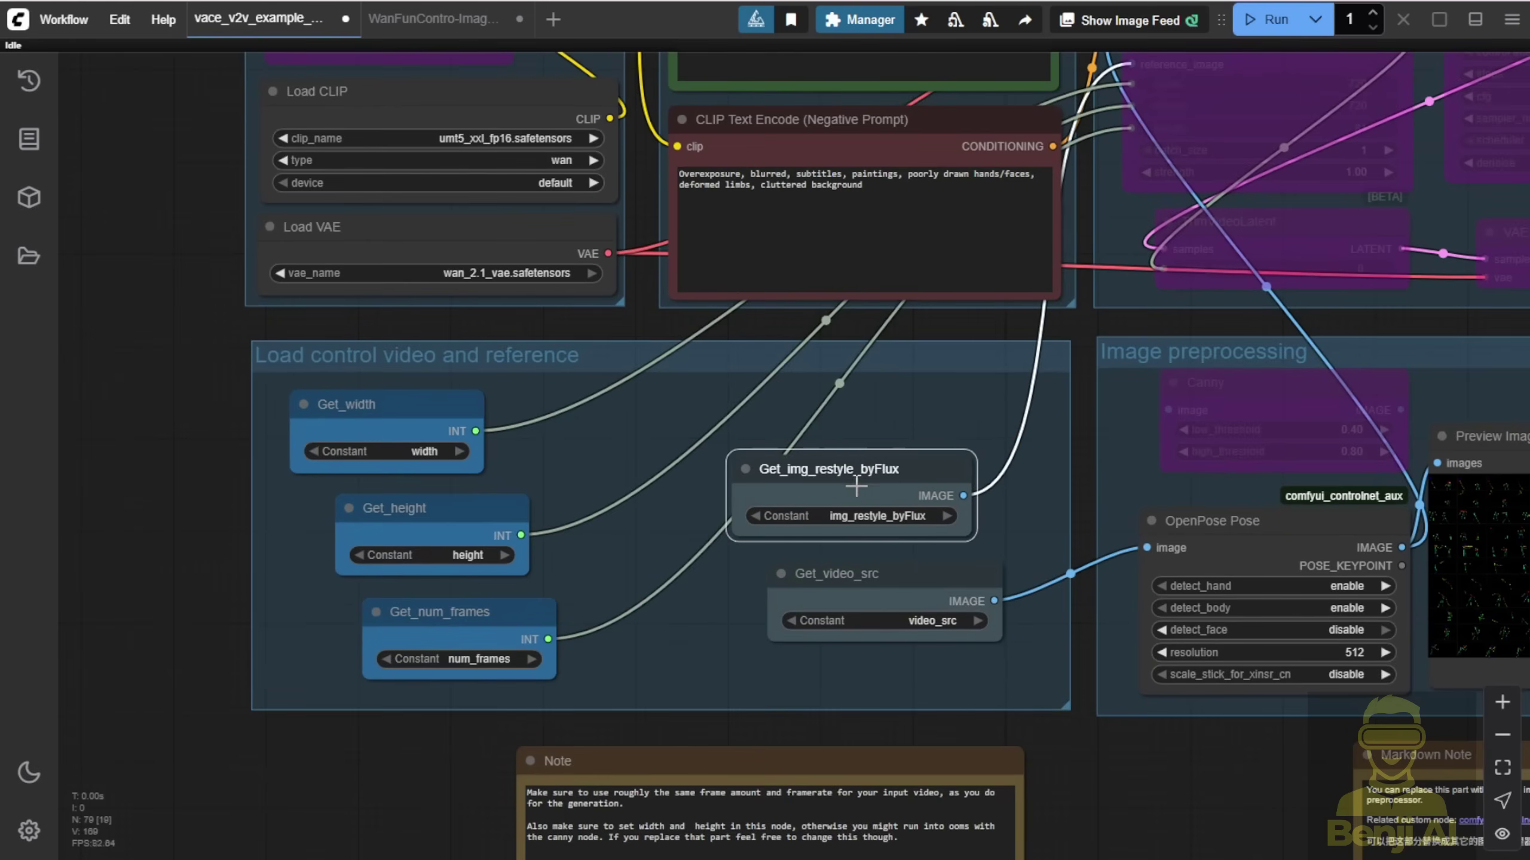
drag(856, 486, 891, 433)
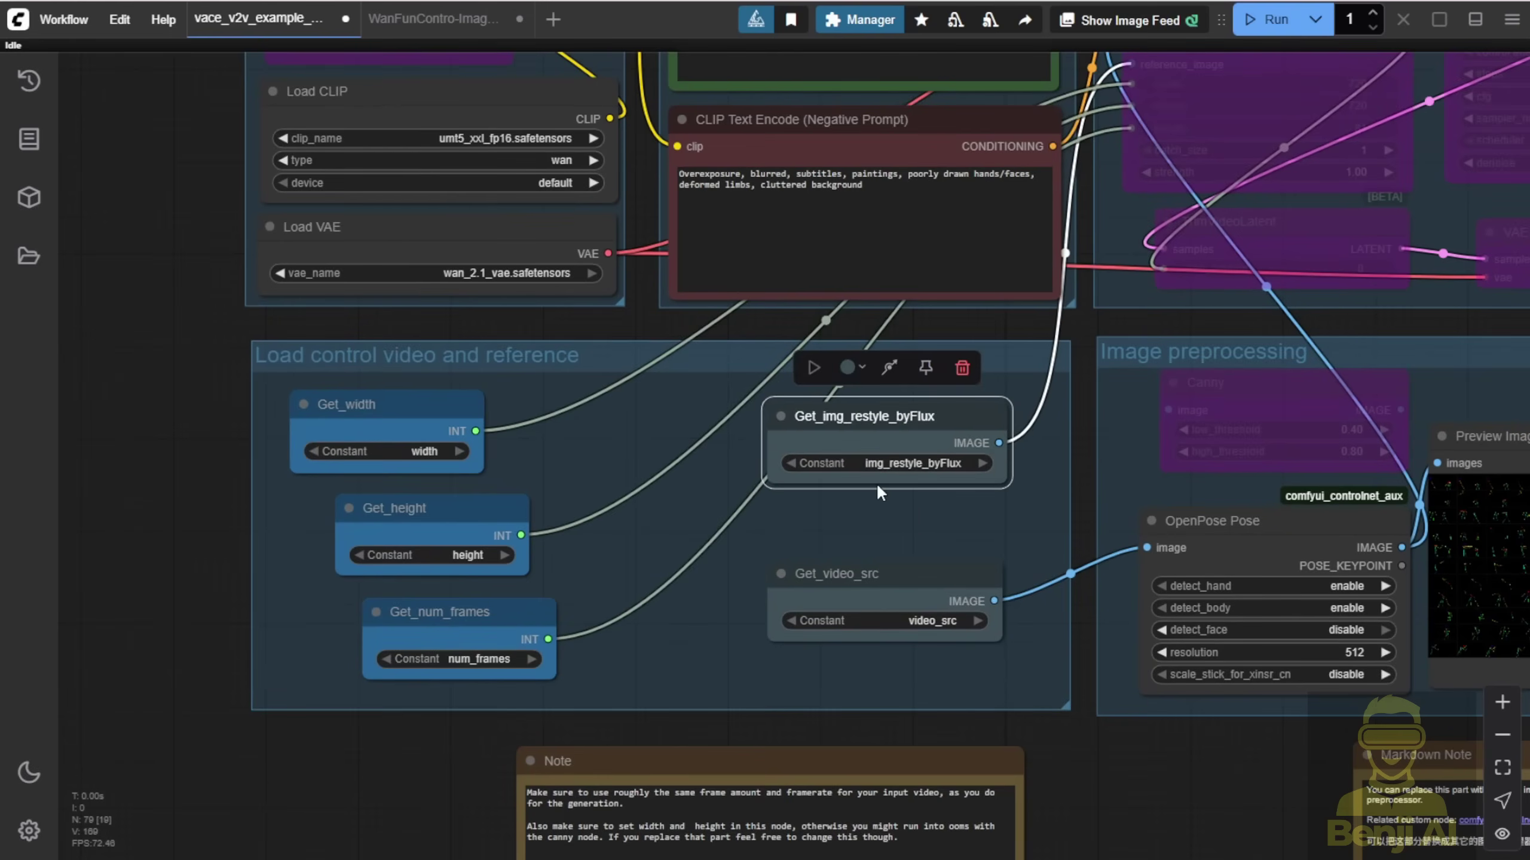
click(916, 596)
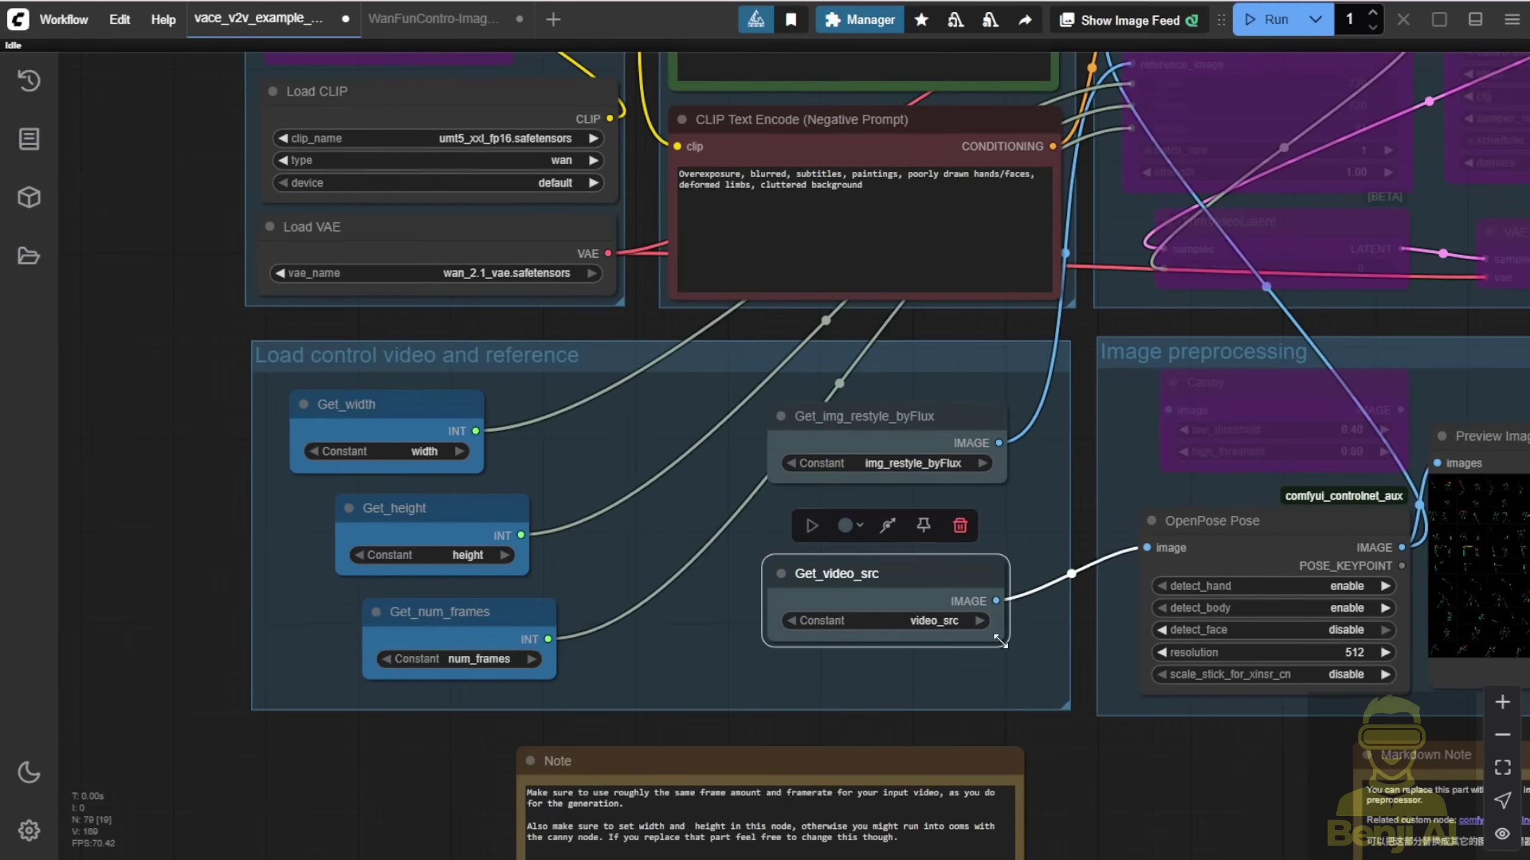
- Move OpenPose Pose slightly left, enlarge the Preview Image node in the Image preprocessing group, and show a single pose frame
drag(1013, 655, 629, 680)
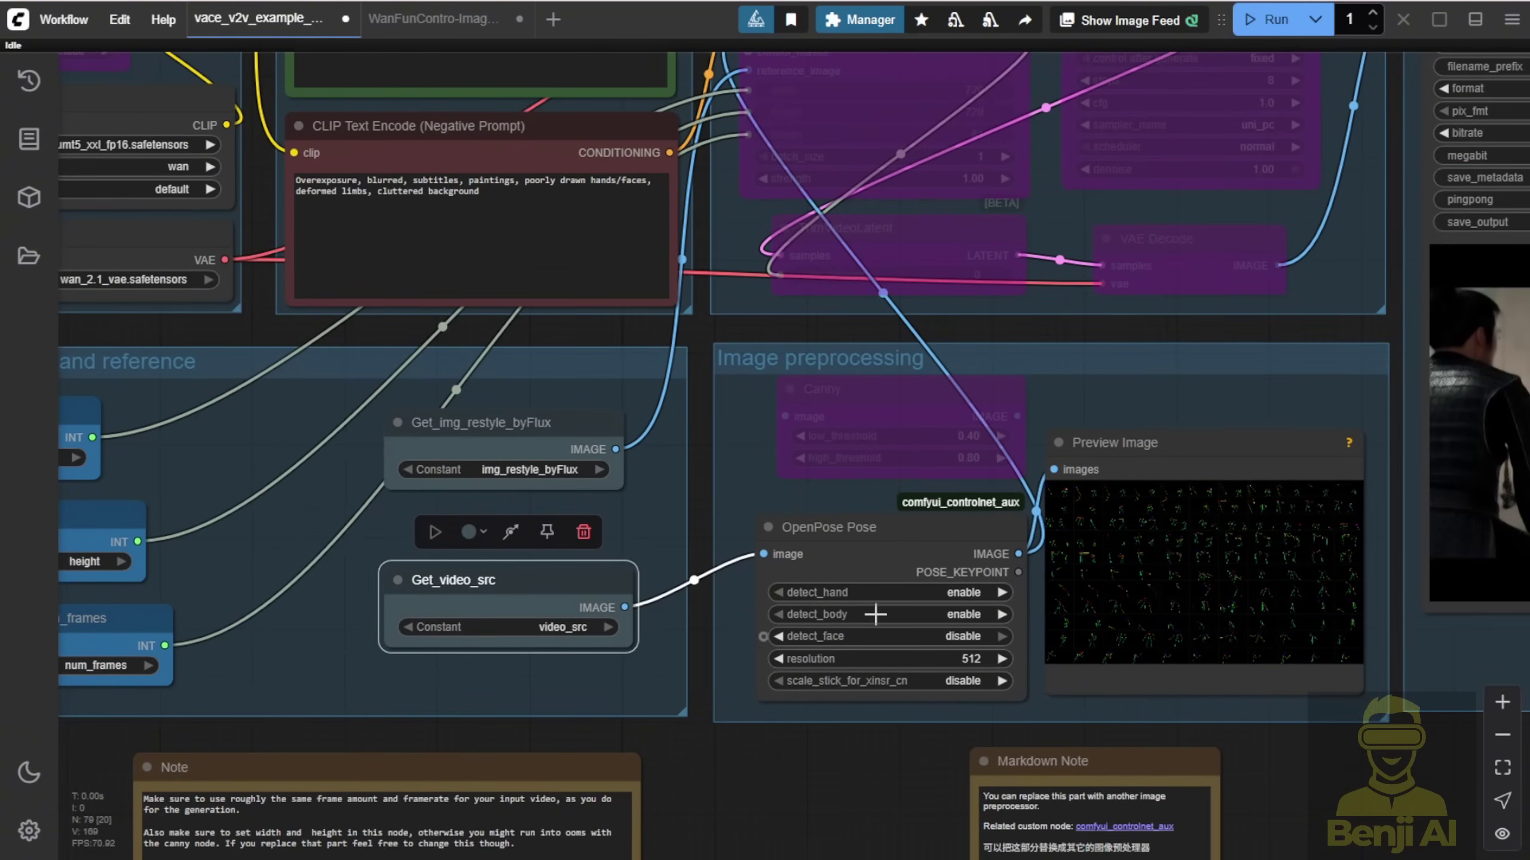
drag(923, 534, 904, 531)
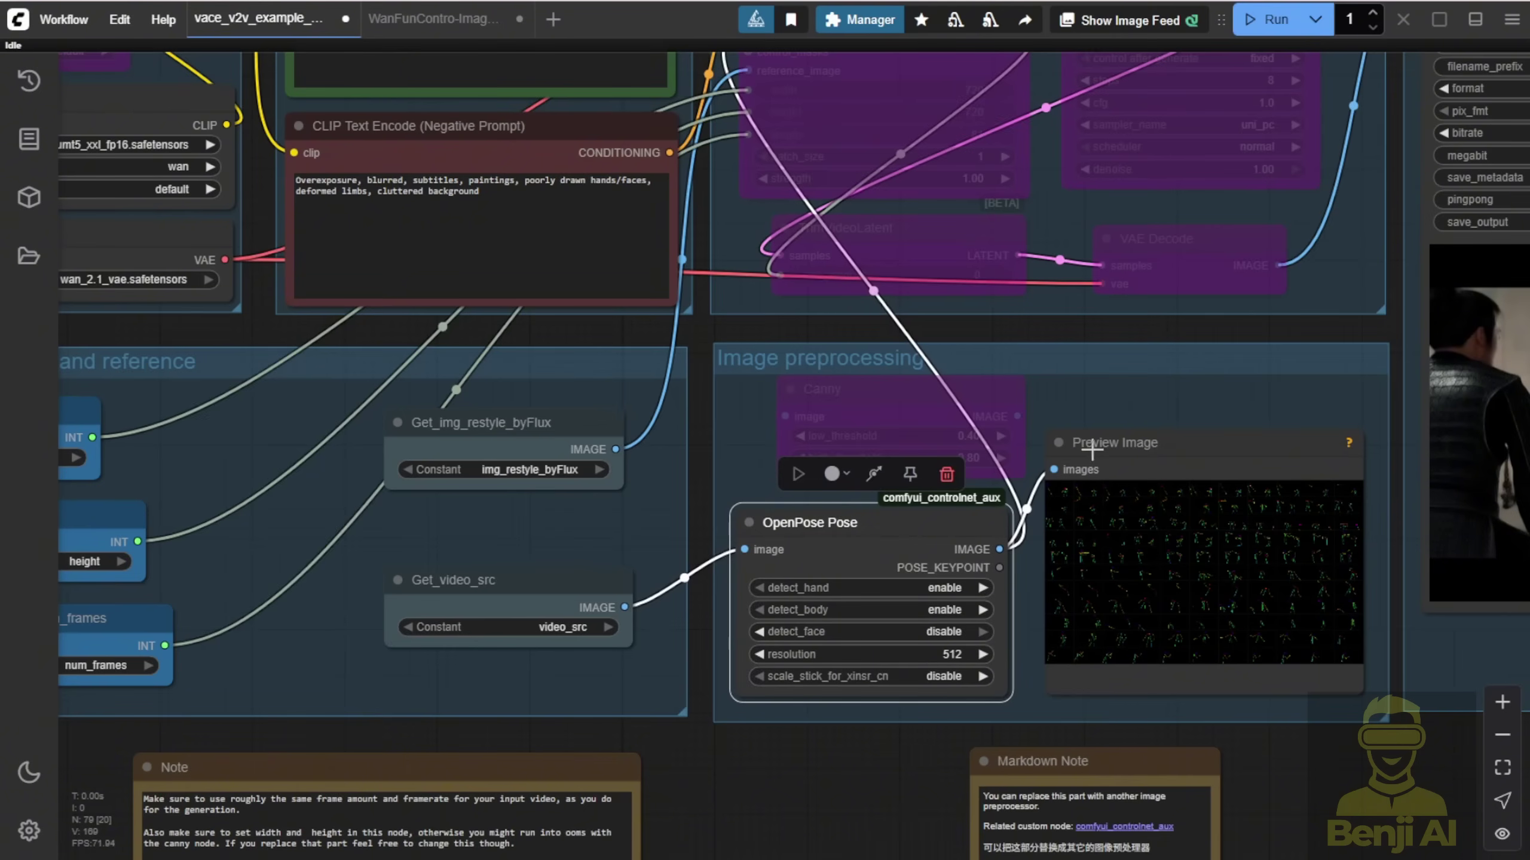
drag(1355, 695, 1399, 710)
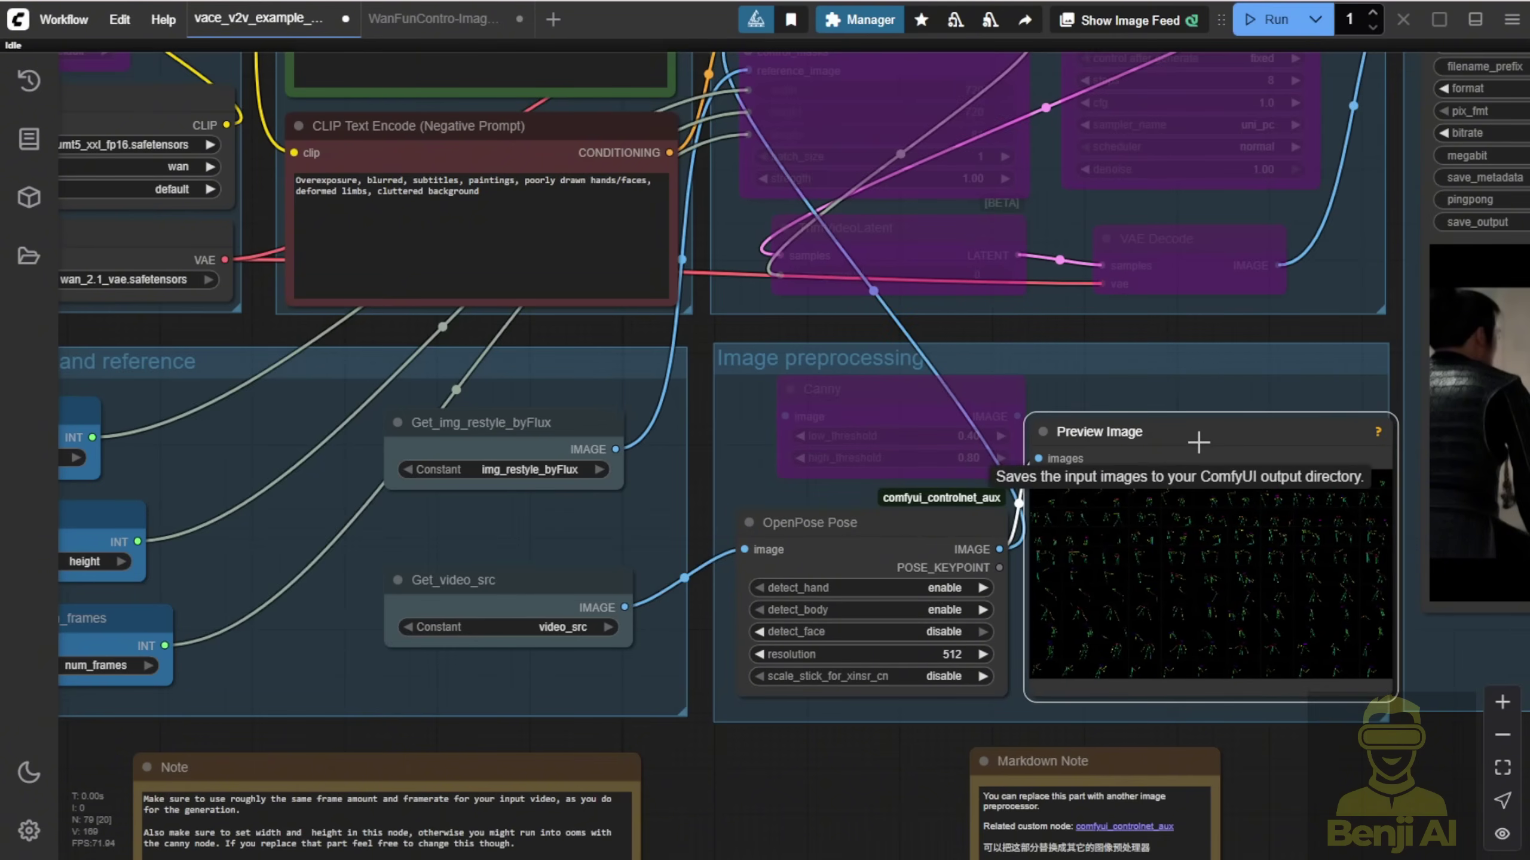
click(1172, 519)
- Reactivate the bypassed nodes of the Sampling & Decoding group by setting the group nodes to Always
scroll(1171, 519, down, 1)
right_click(814, 202)
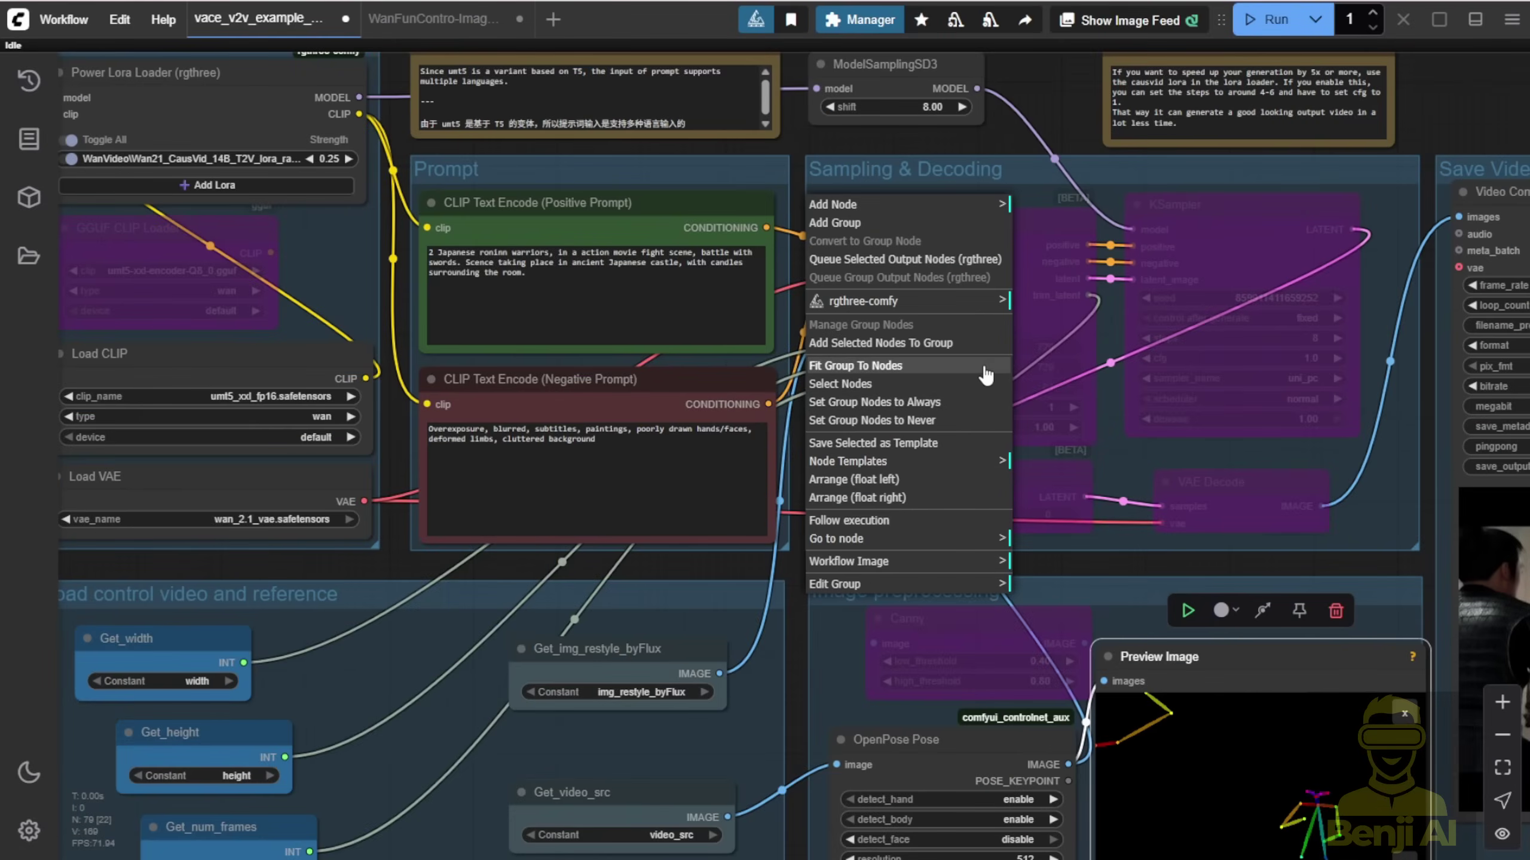
click(949, 402)
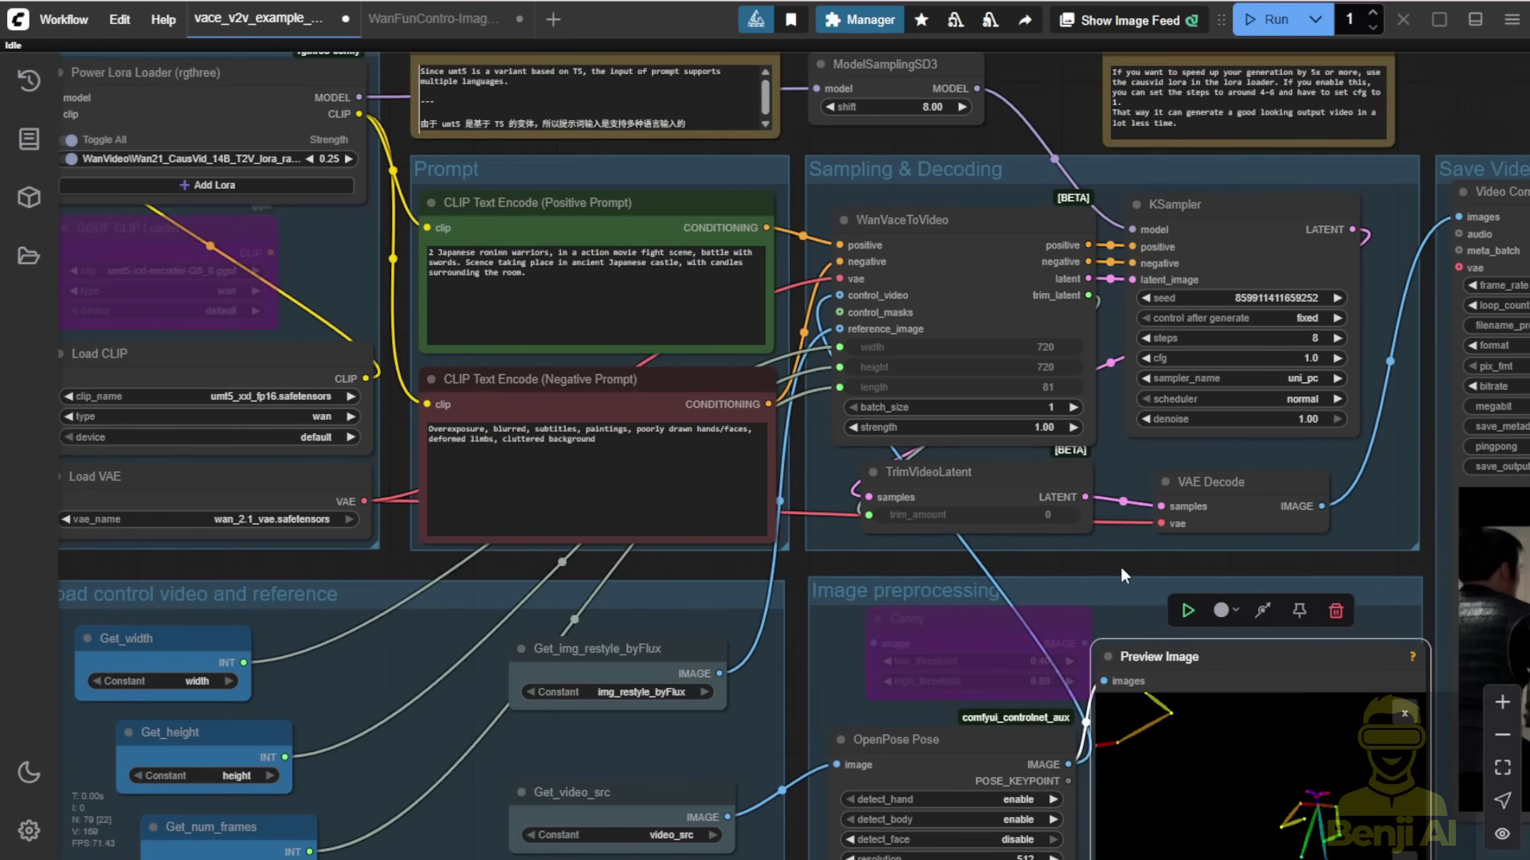
- Highlight the link from Get_img_restyle_byFlux and move the WanVaceToVideo node slightly upward in the Sampling & Decoding group
drag(1122, 576, 1130, 611)
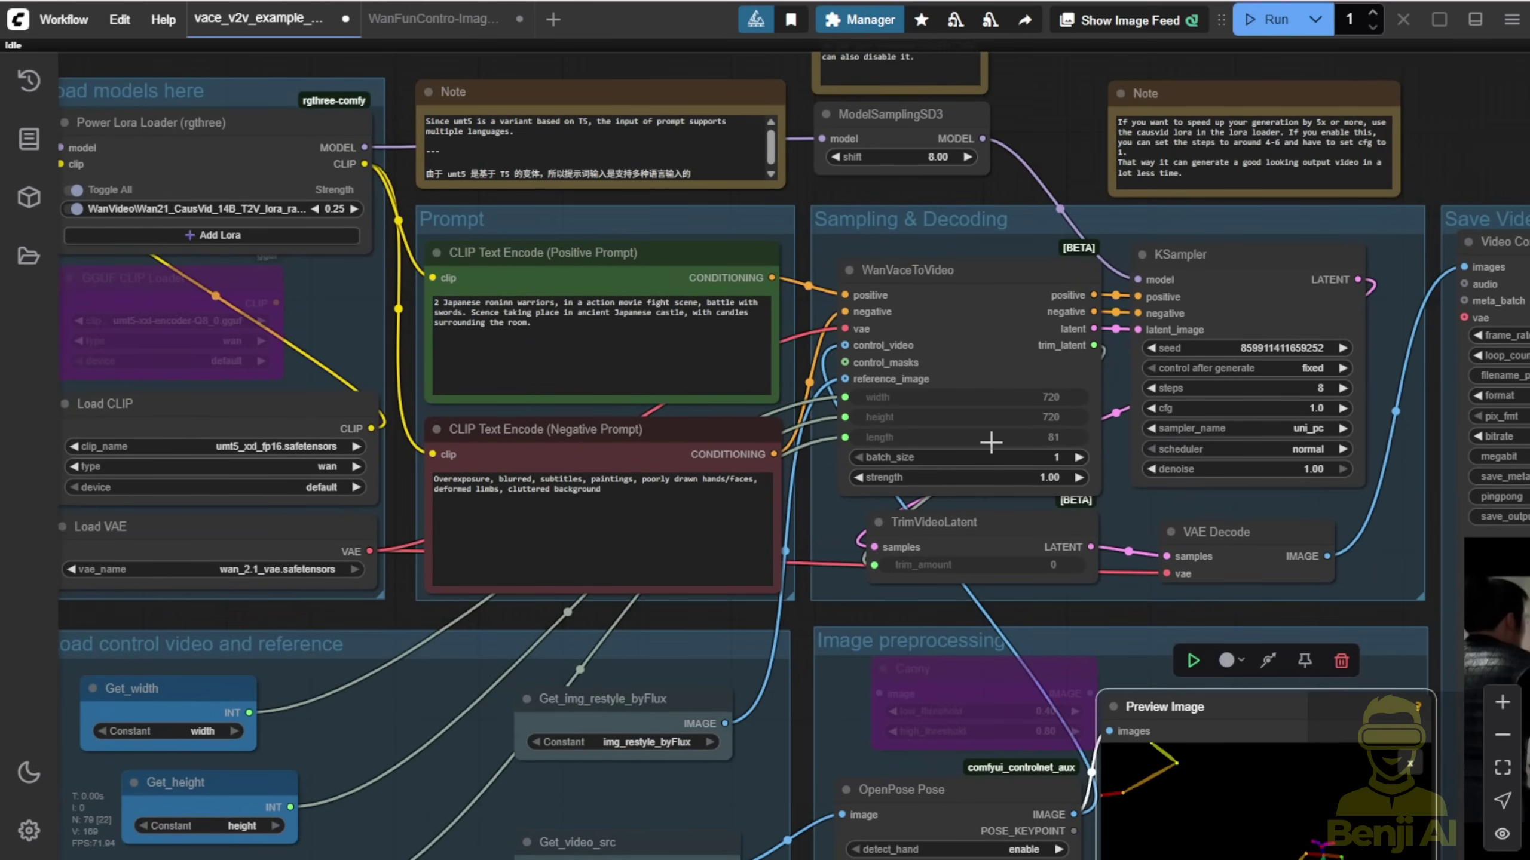
click(705, 704)
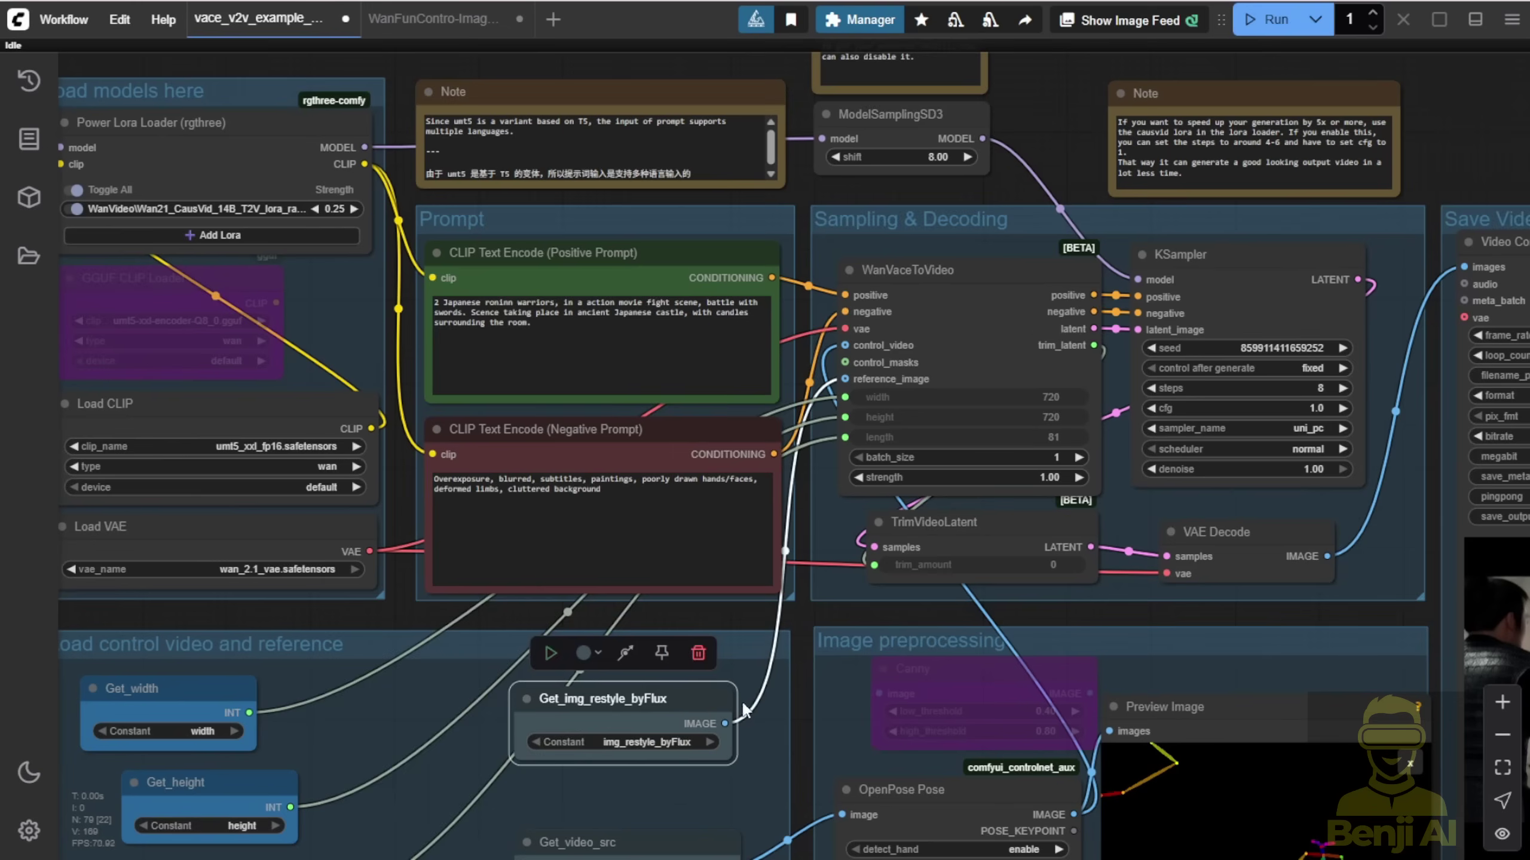
drag(961, 302, 952, 288)
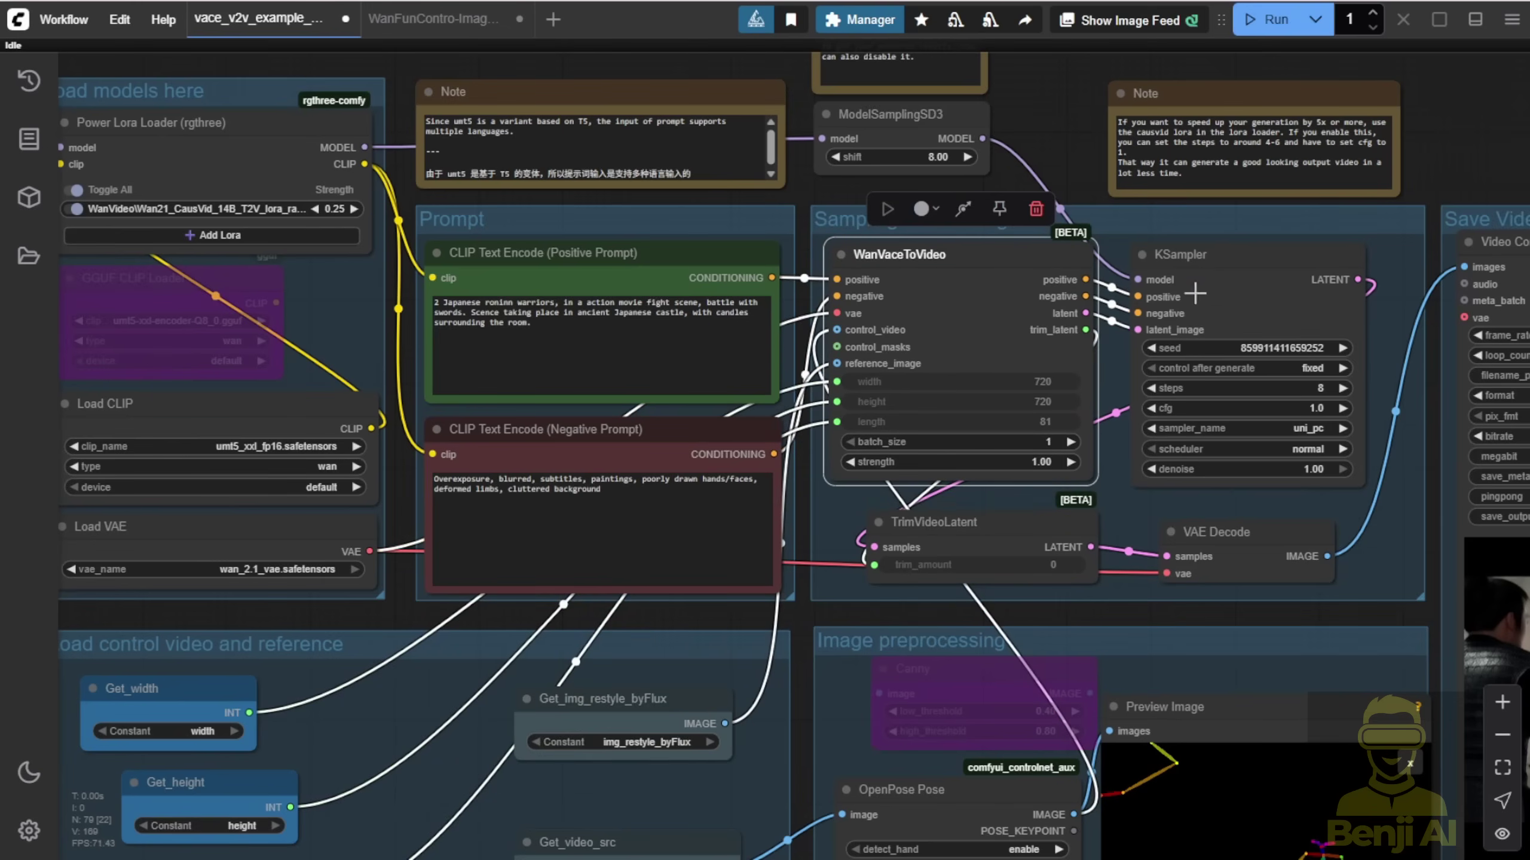
- Examine the Low Vram high ram GGUF loader settings and the Power Lora Loader in the Load models here group
scroll(1101, 415, down, 4)
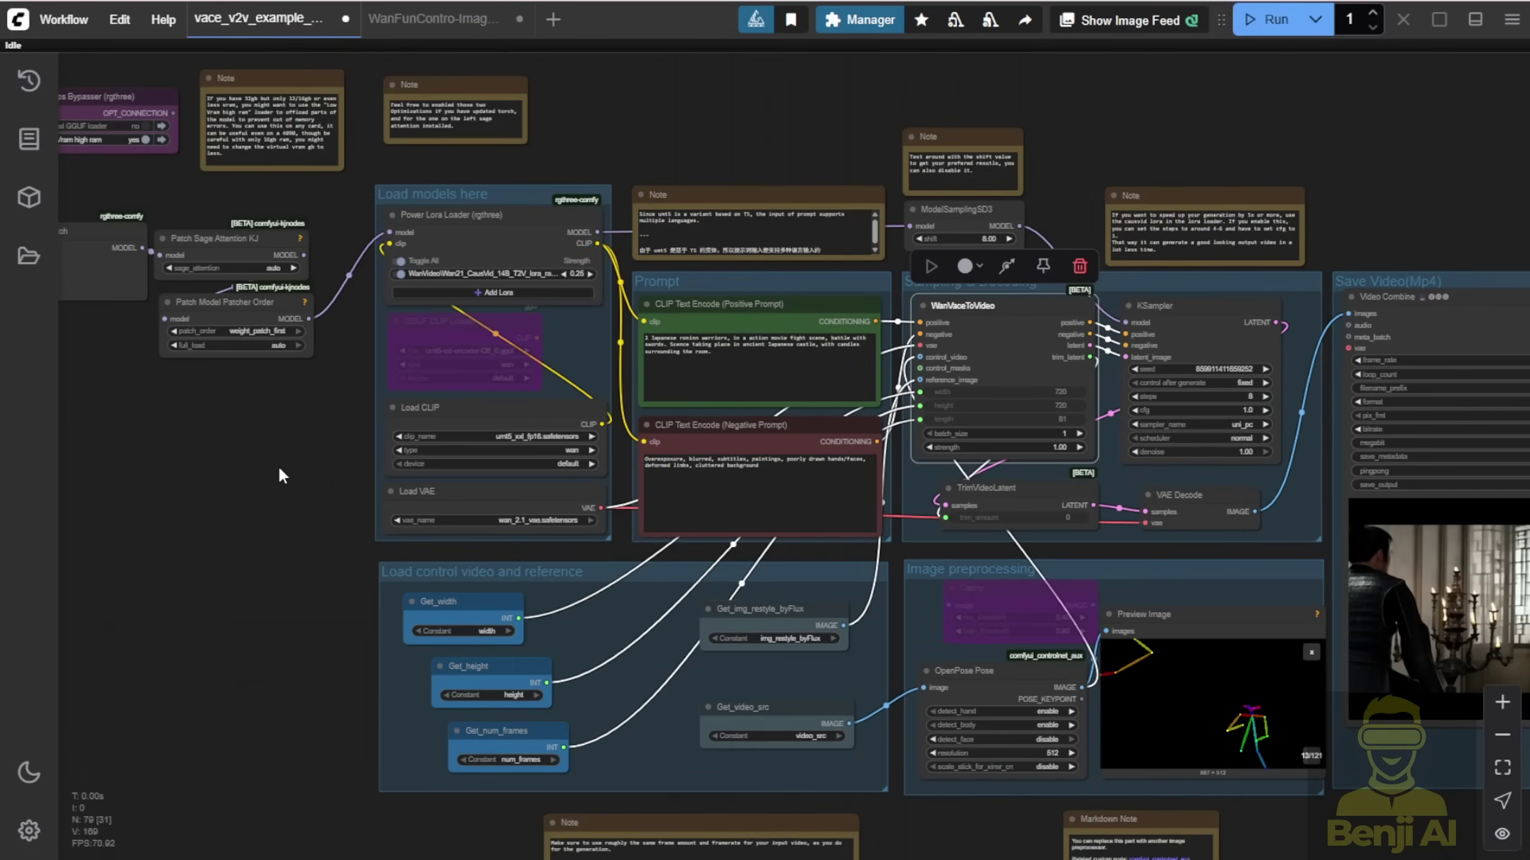
drag(282, 452, 934, 668)
scroll(614, 546, up, 5)
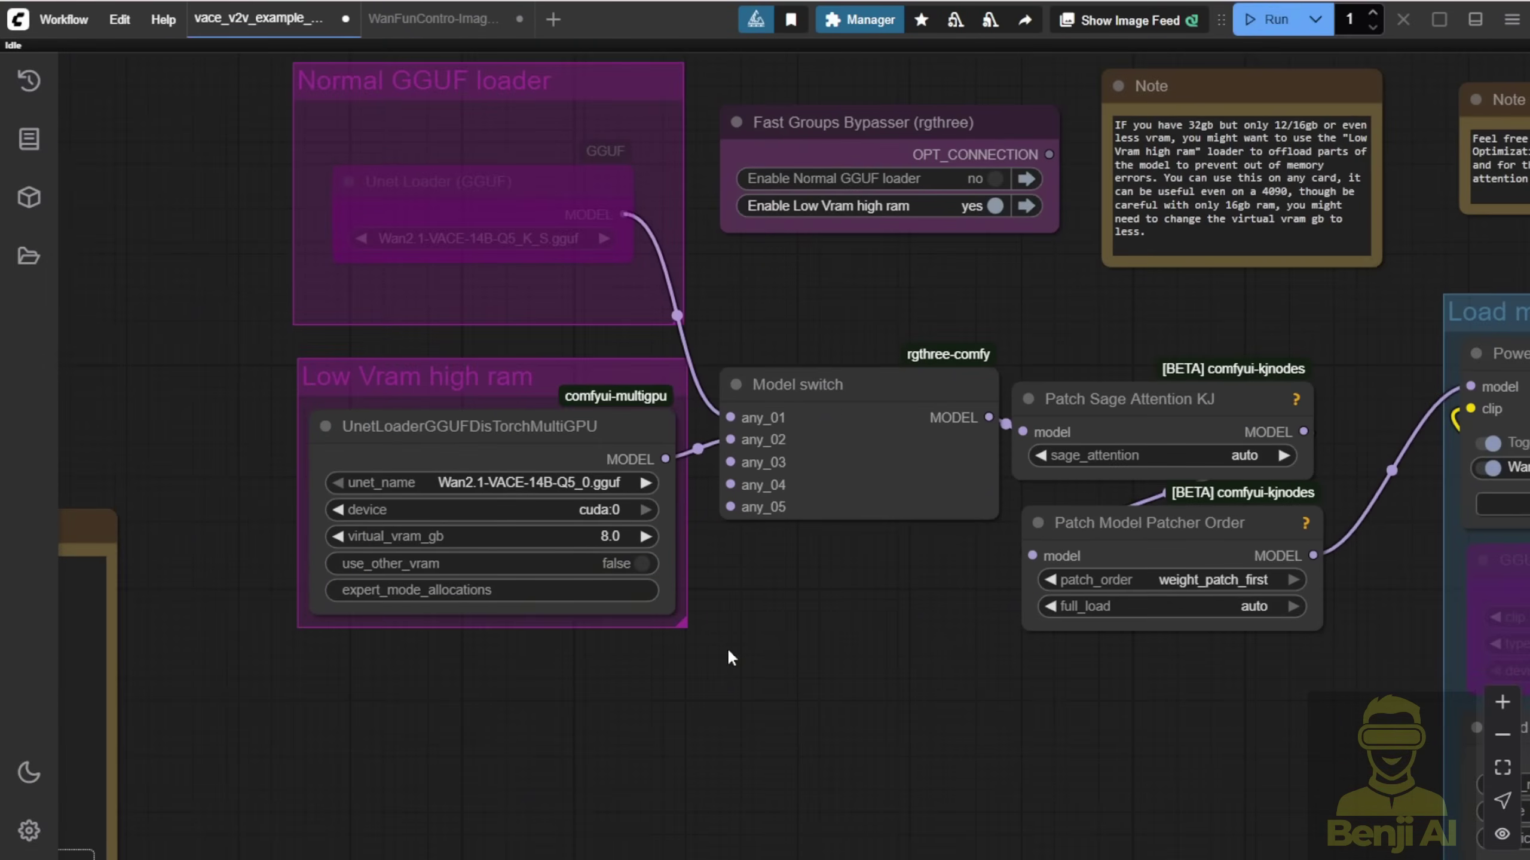
scroll(582, 582, up, 3)
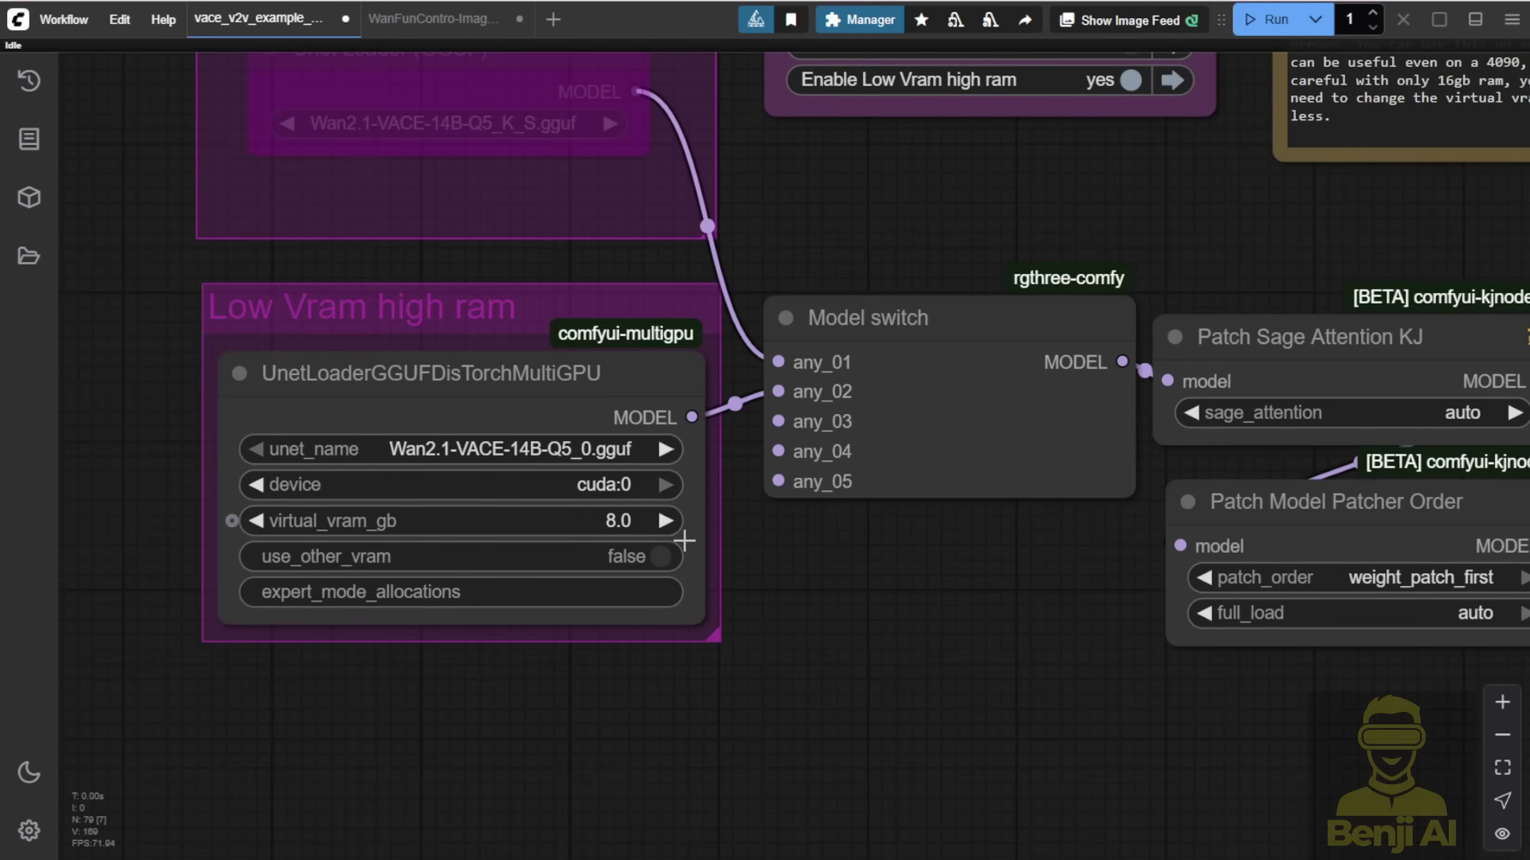
scroll(1379, 388, right, 10)
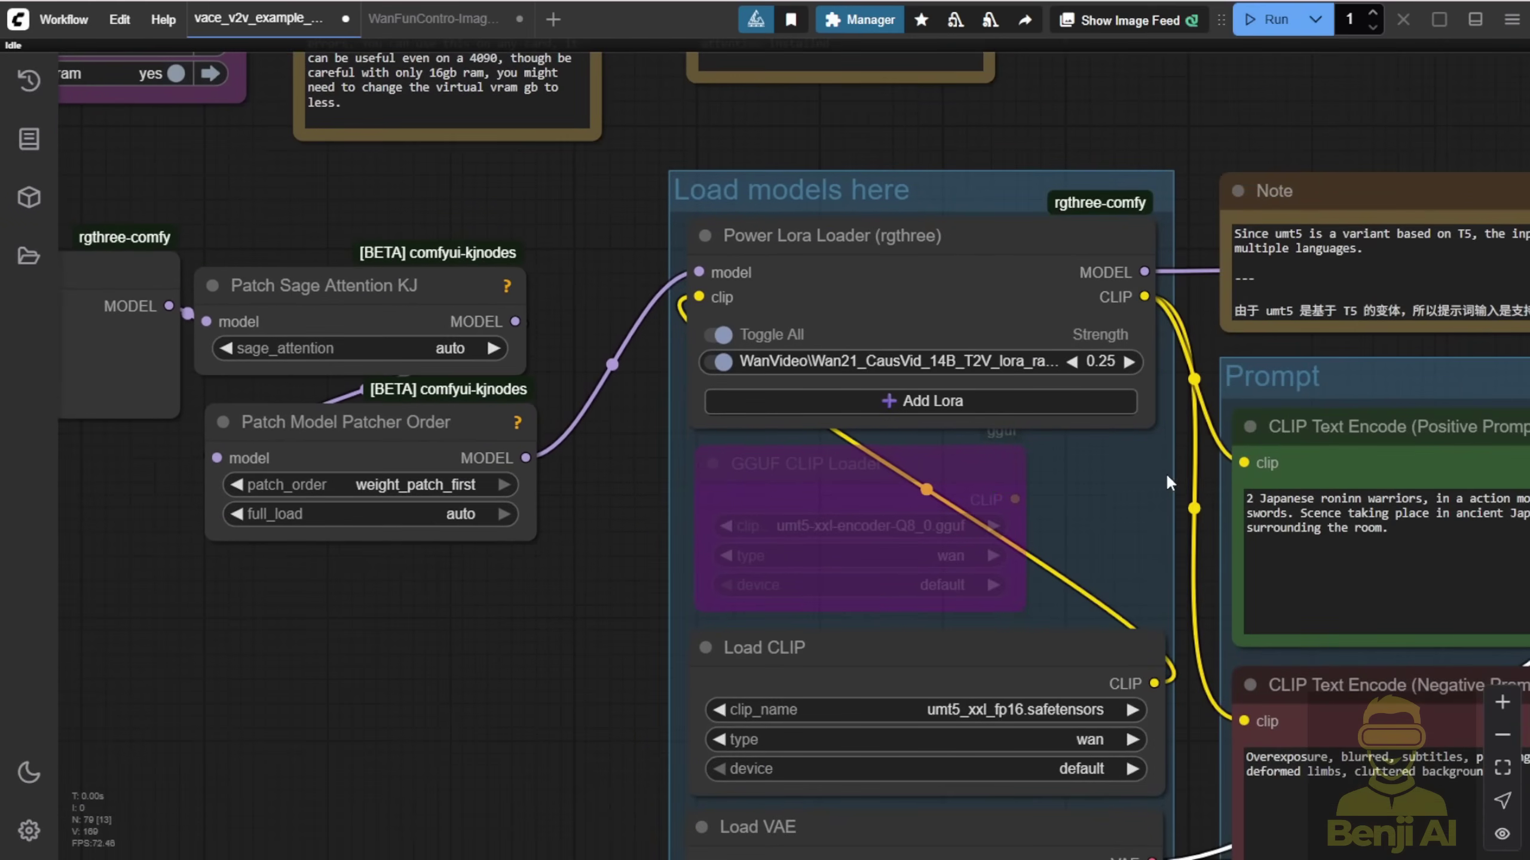
- Set the KSampler steps to 10 in the Sampling & Decoding group
scroll(962, 390, right, 10)
scroll(1132, 434, up, 2)
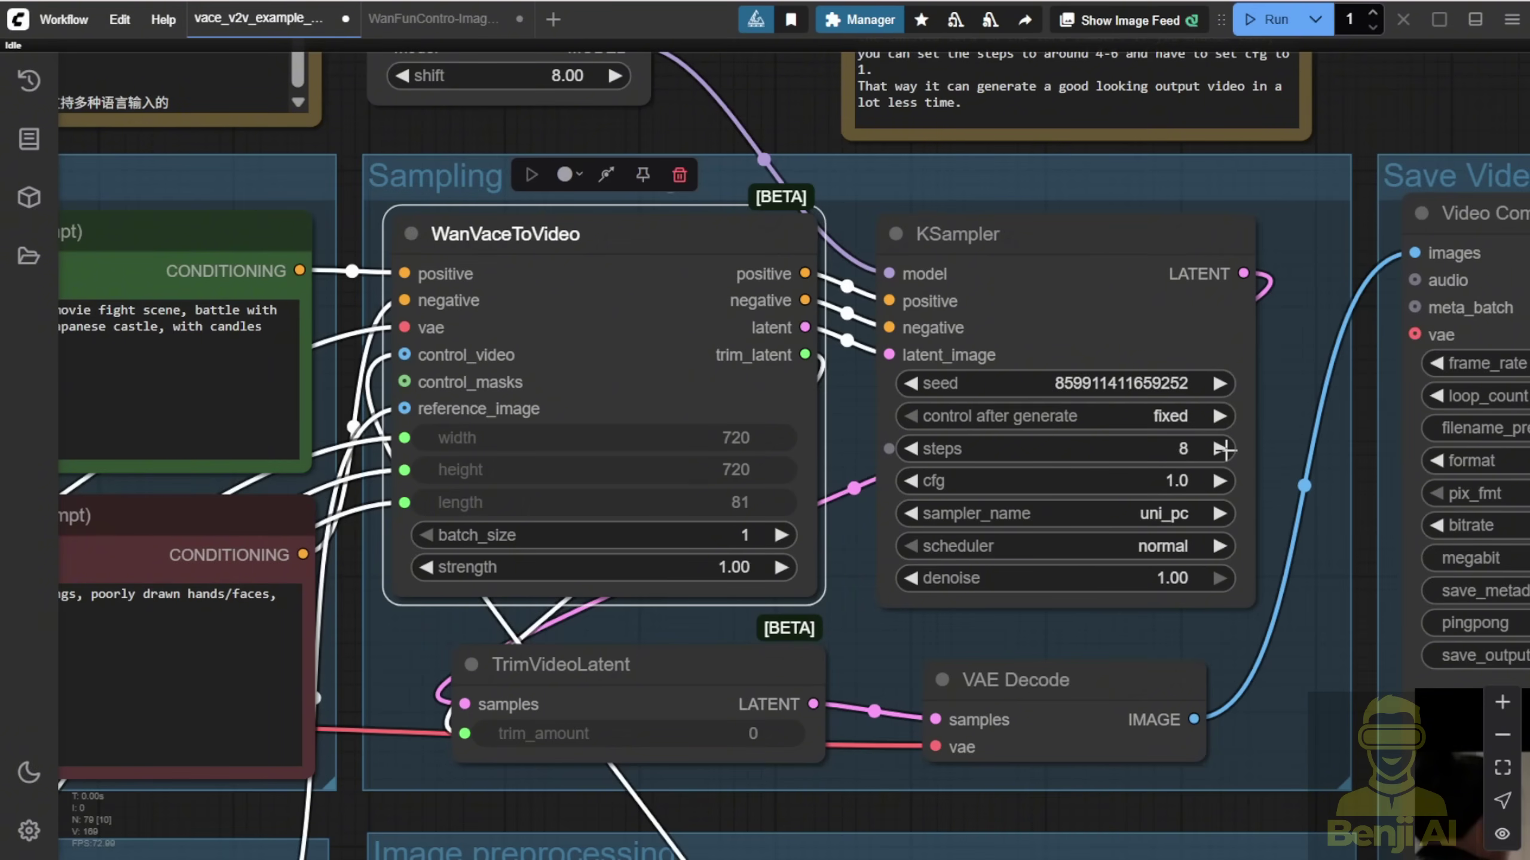
scroll(1195, 486, up, 5)
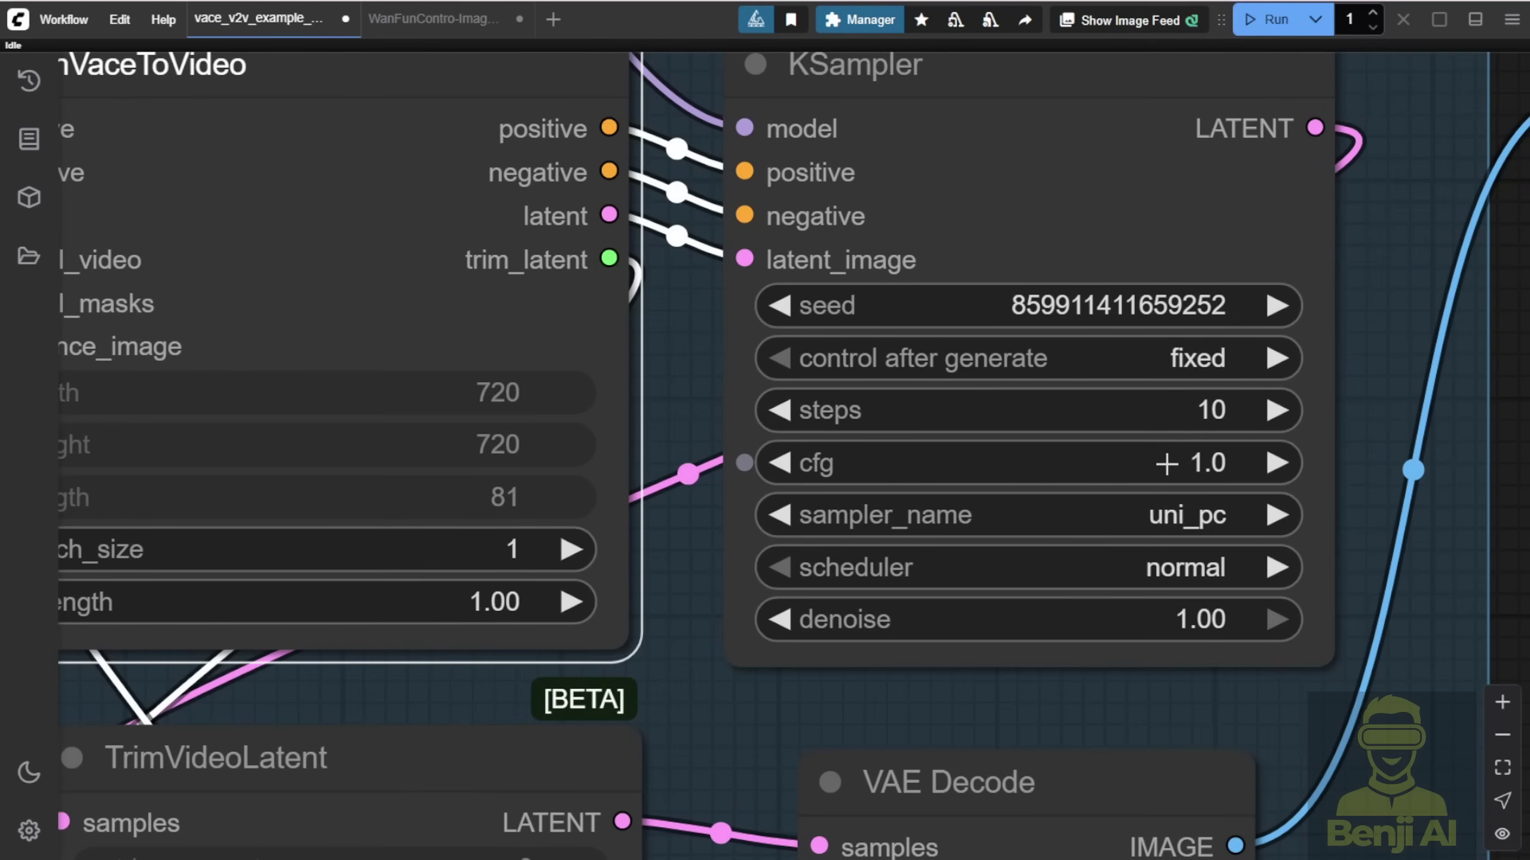
scroll(1294, 430, down, 3)
scroll(1294, 430, down, 1)
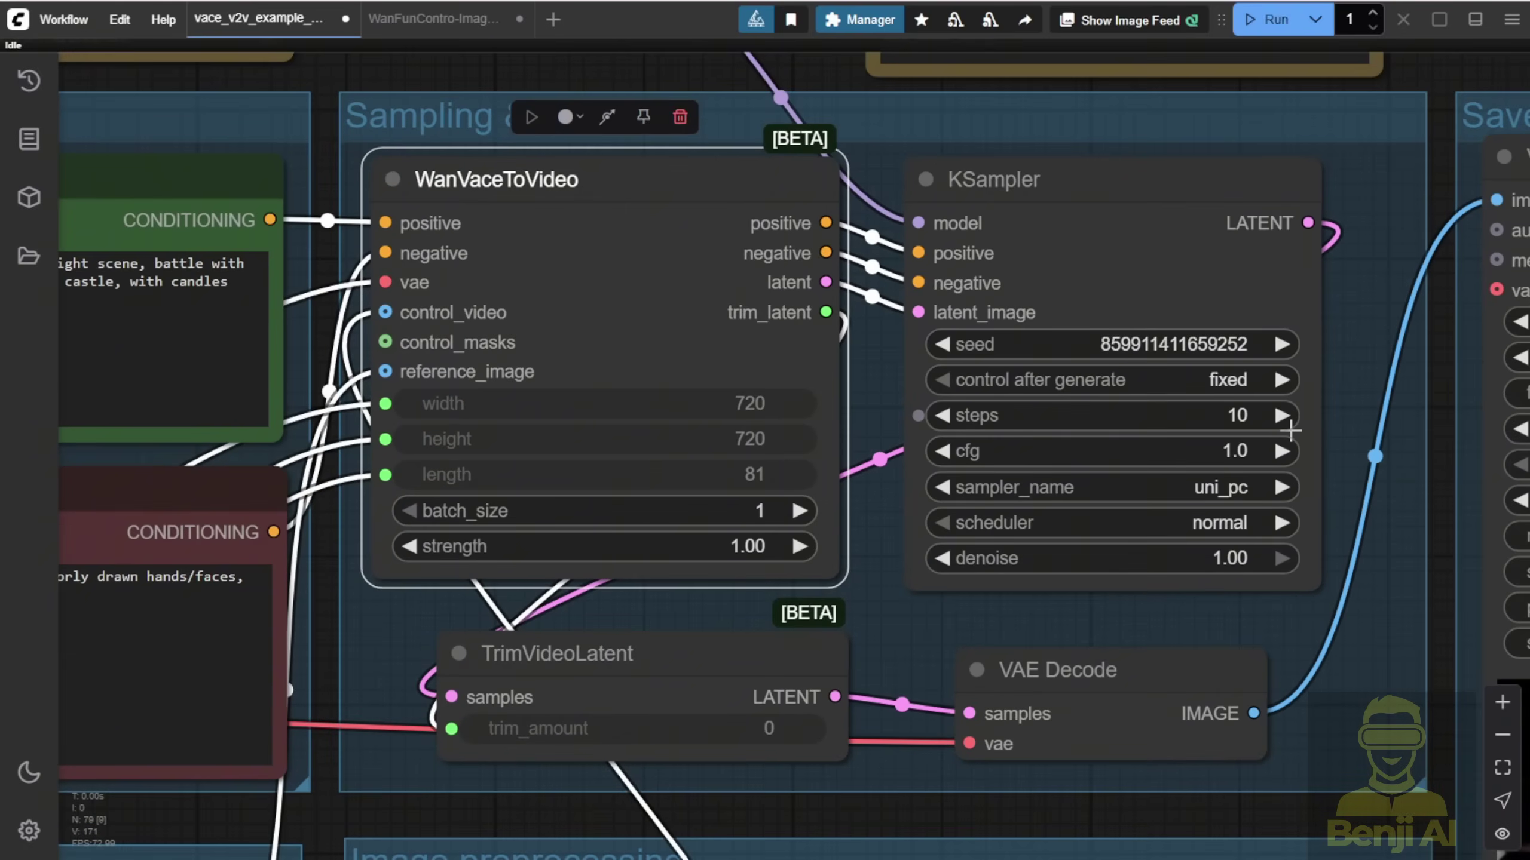
scroll(1288, 430, down, 2)
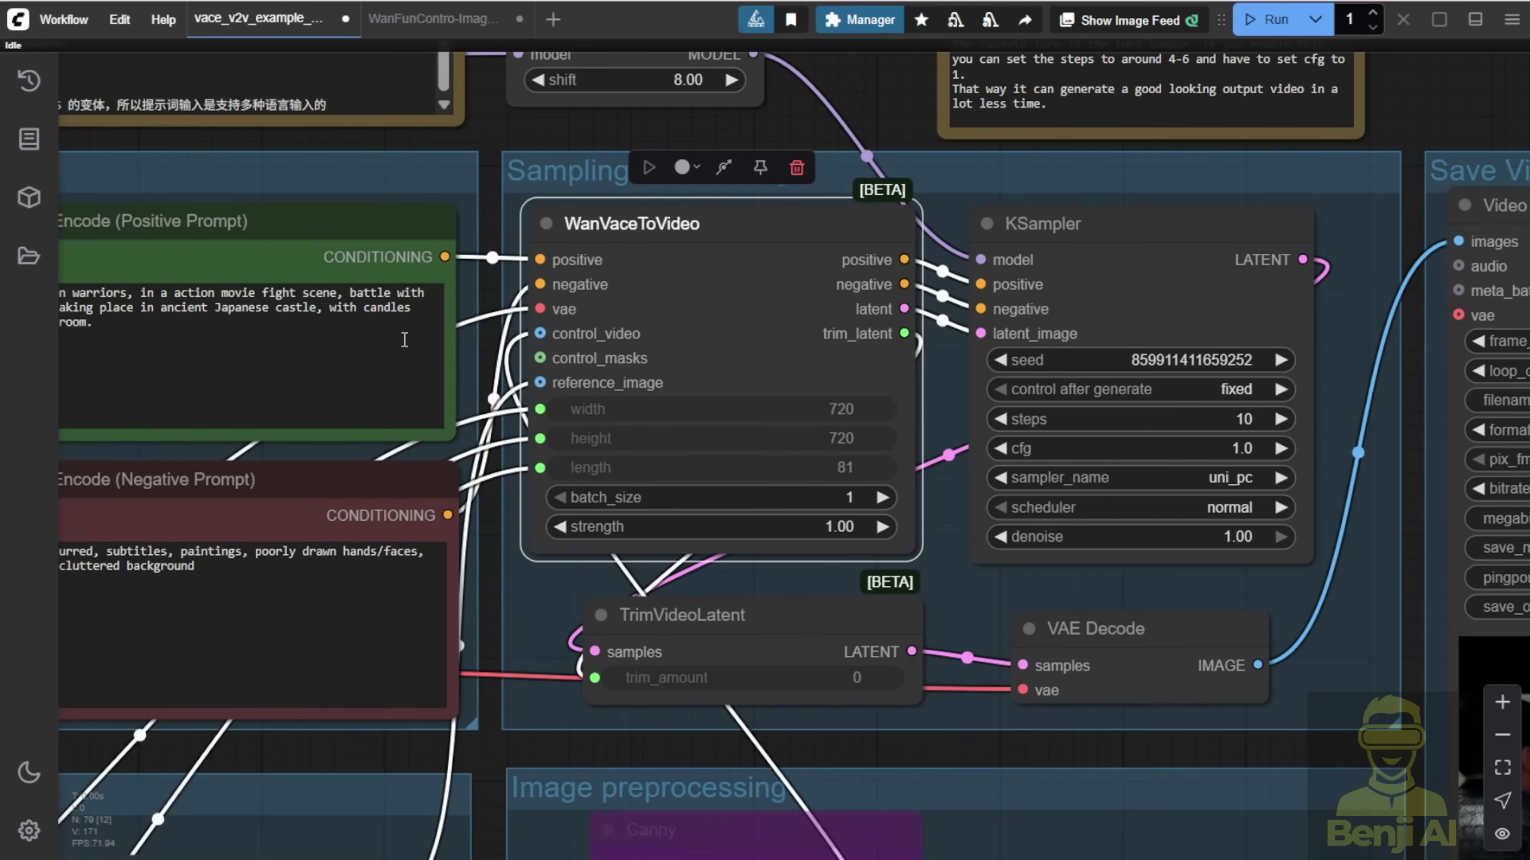
- Inspect the Video Combine preview and the sampling times in the ComfyUI Runner terminal log, then return to the workflow
scroll(1080, 610, down, 3)
drag(1253, 701, 1144, 659)
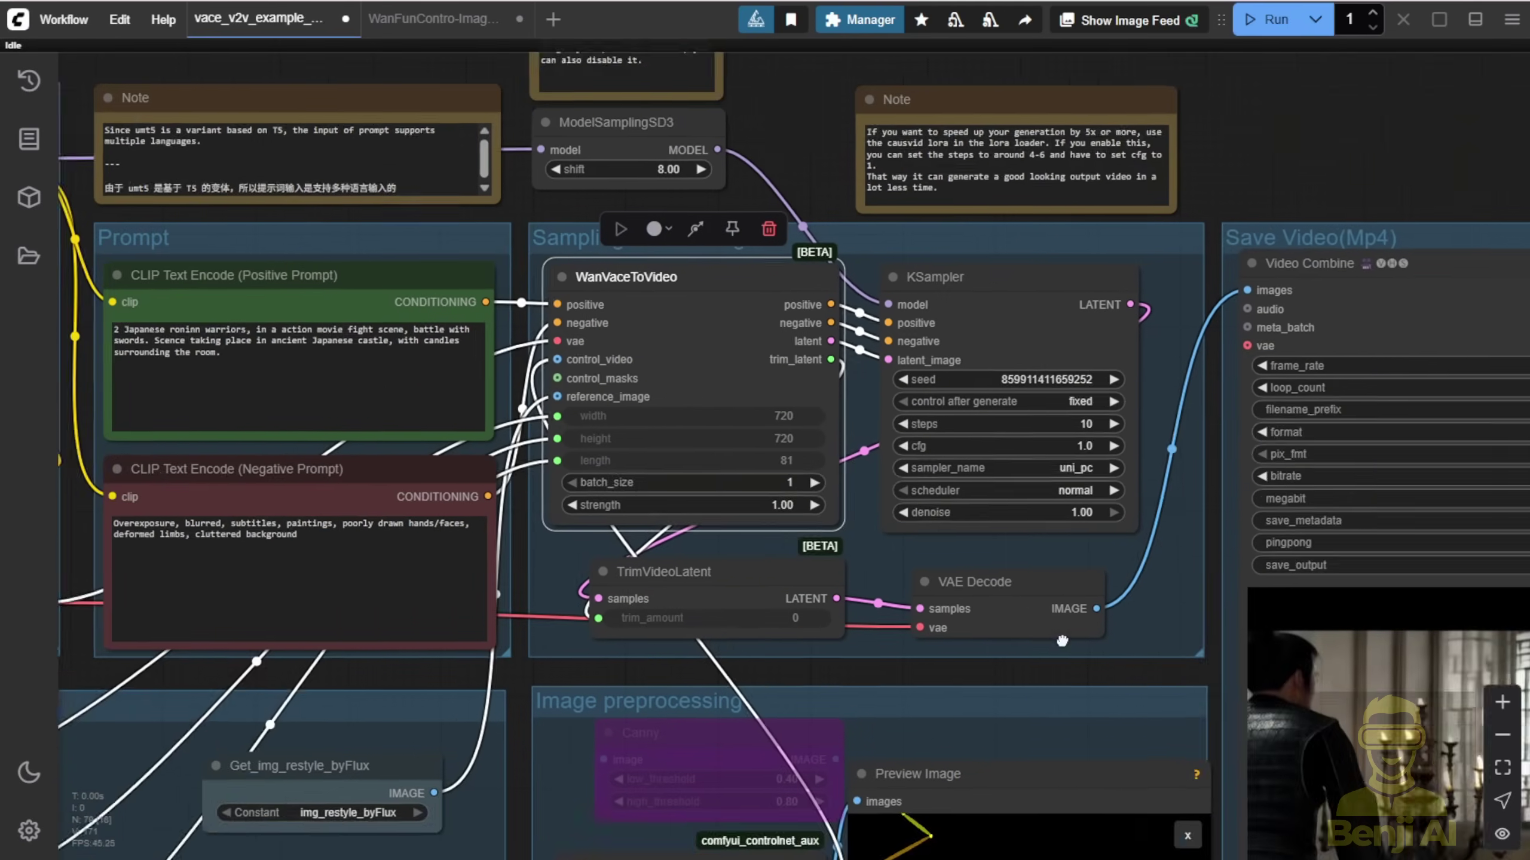
scroll(1010, 647, up, 5)
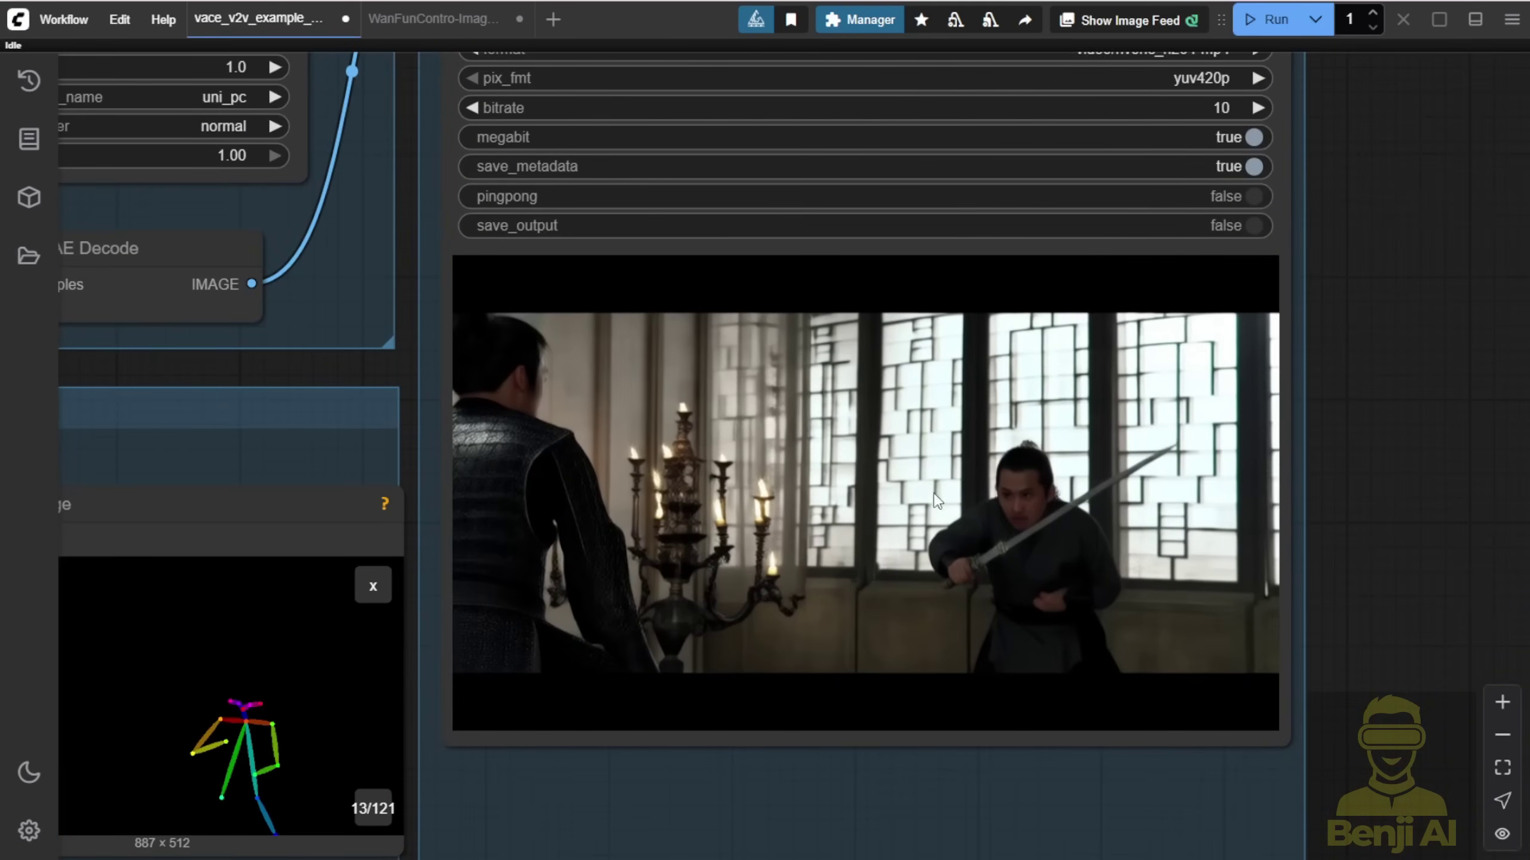
scroll(855, 462, up, 3)
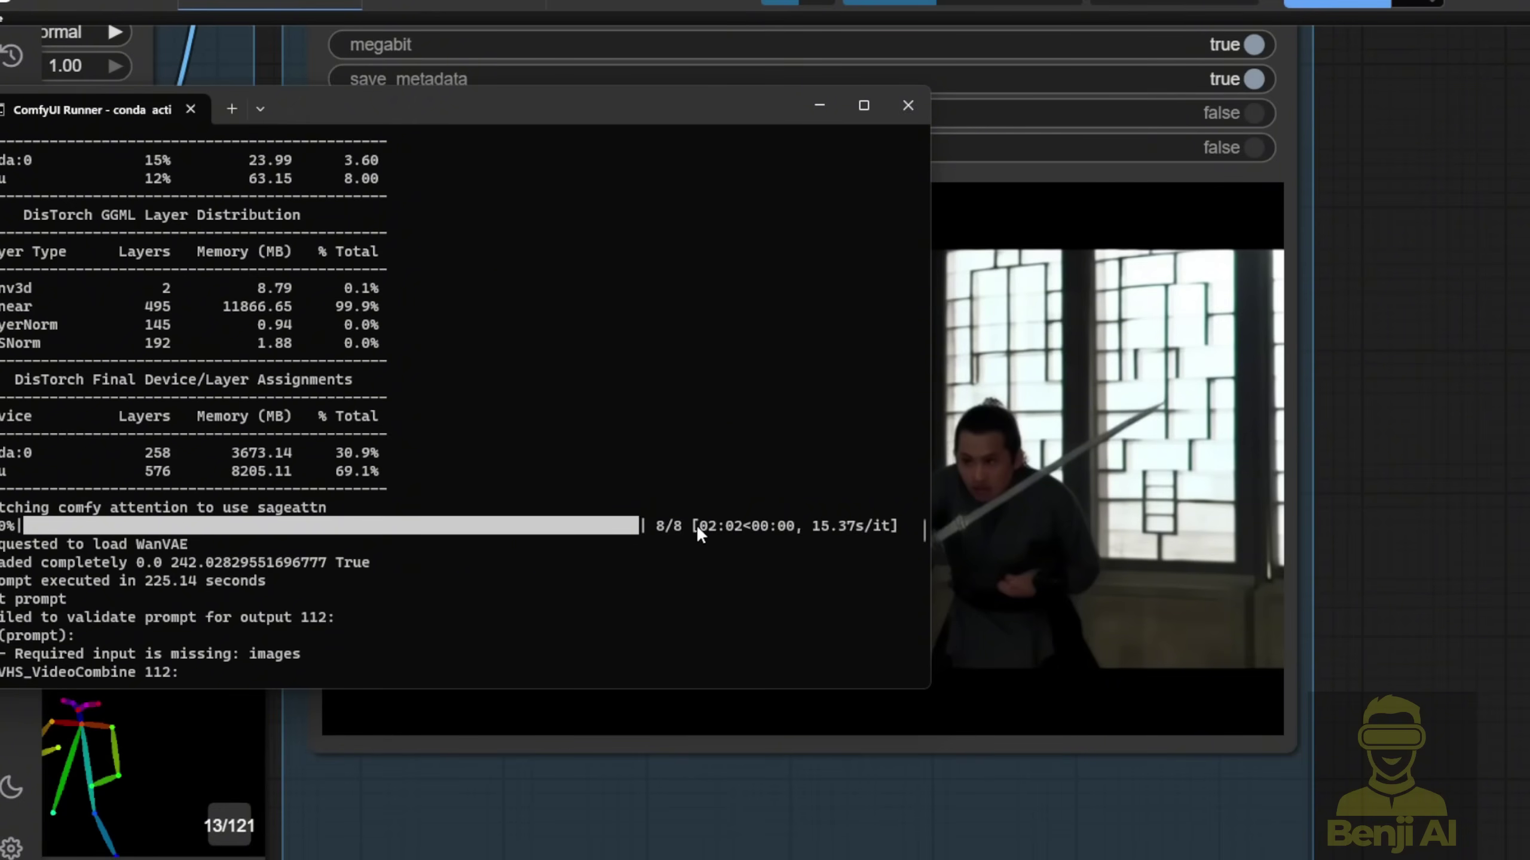
scroll(671, 531, up, 1)
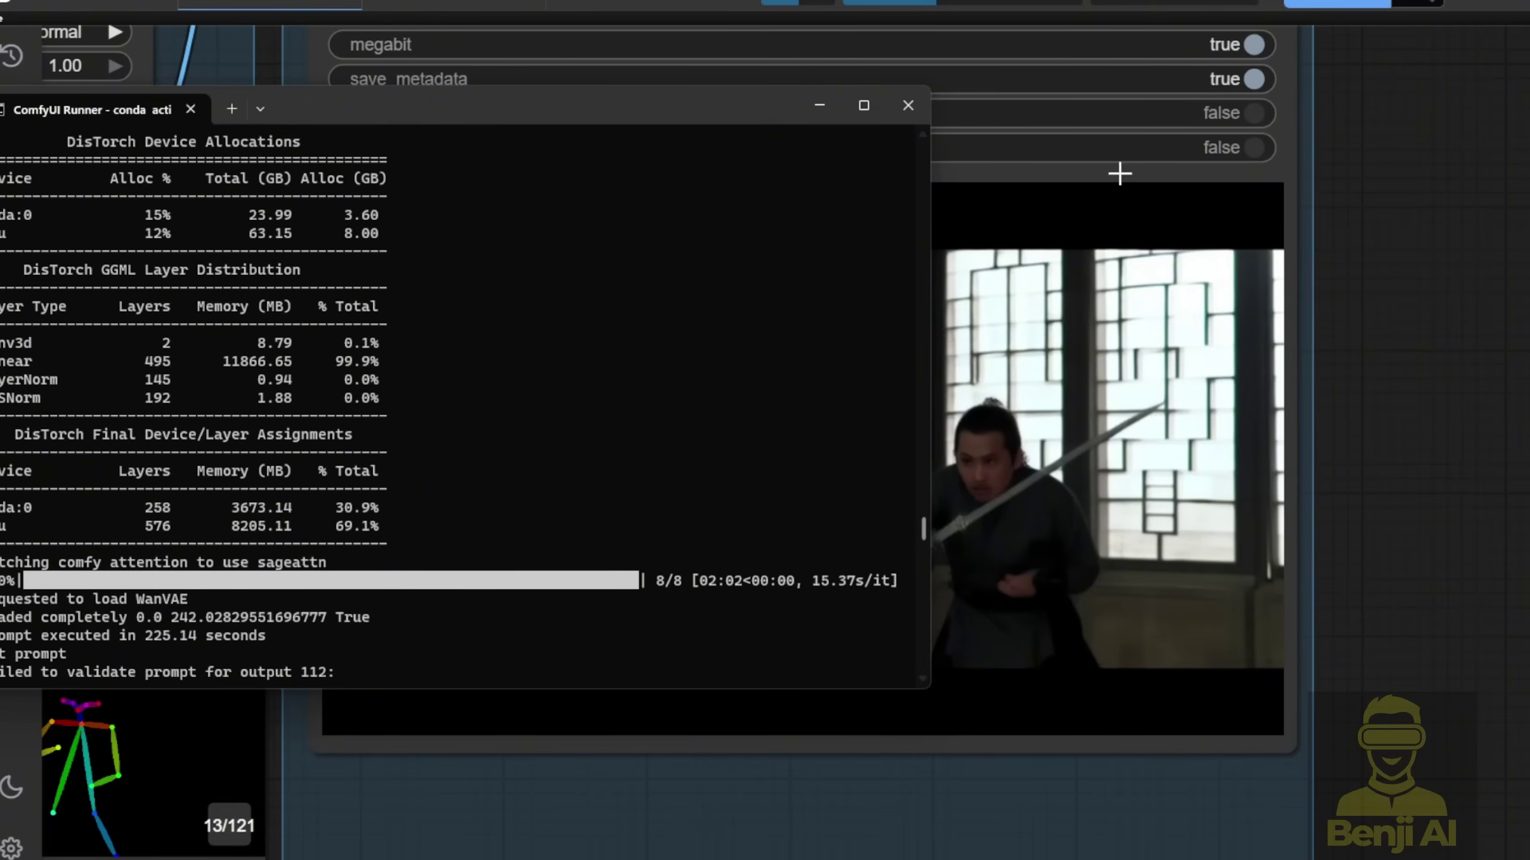
drag(729, 108, 691, 116)
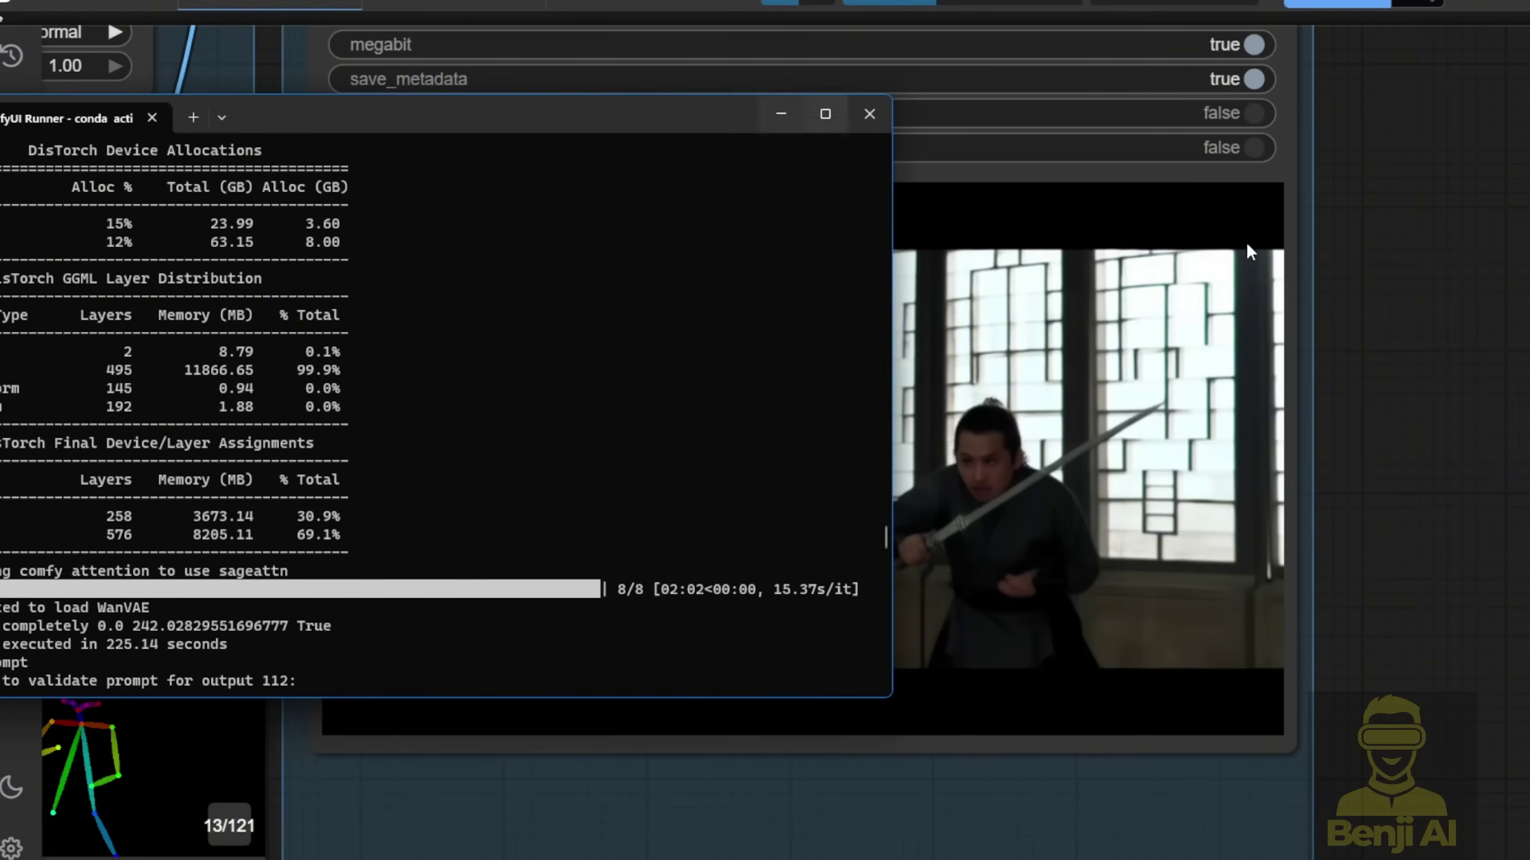
click(1191, 349)
- Resume the Video Combine preview and compare the playing video with the Flux restyled first frame
right_click(762, 364)
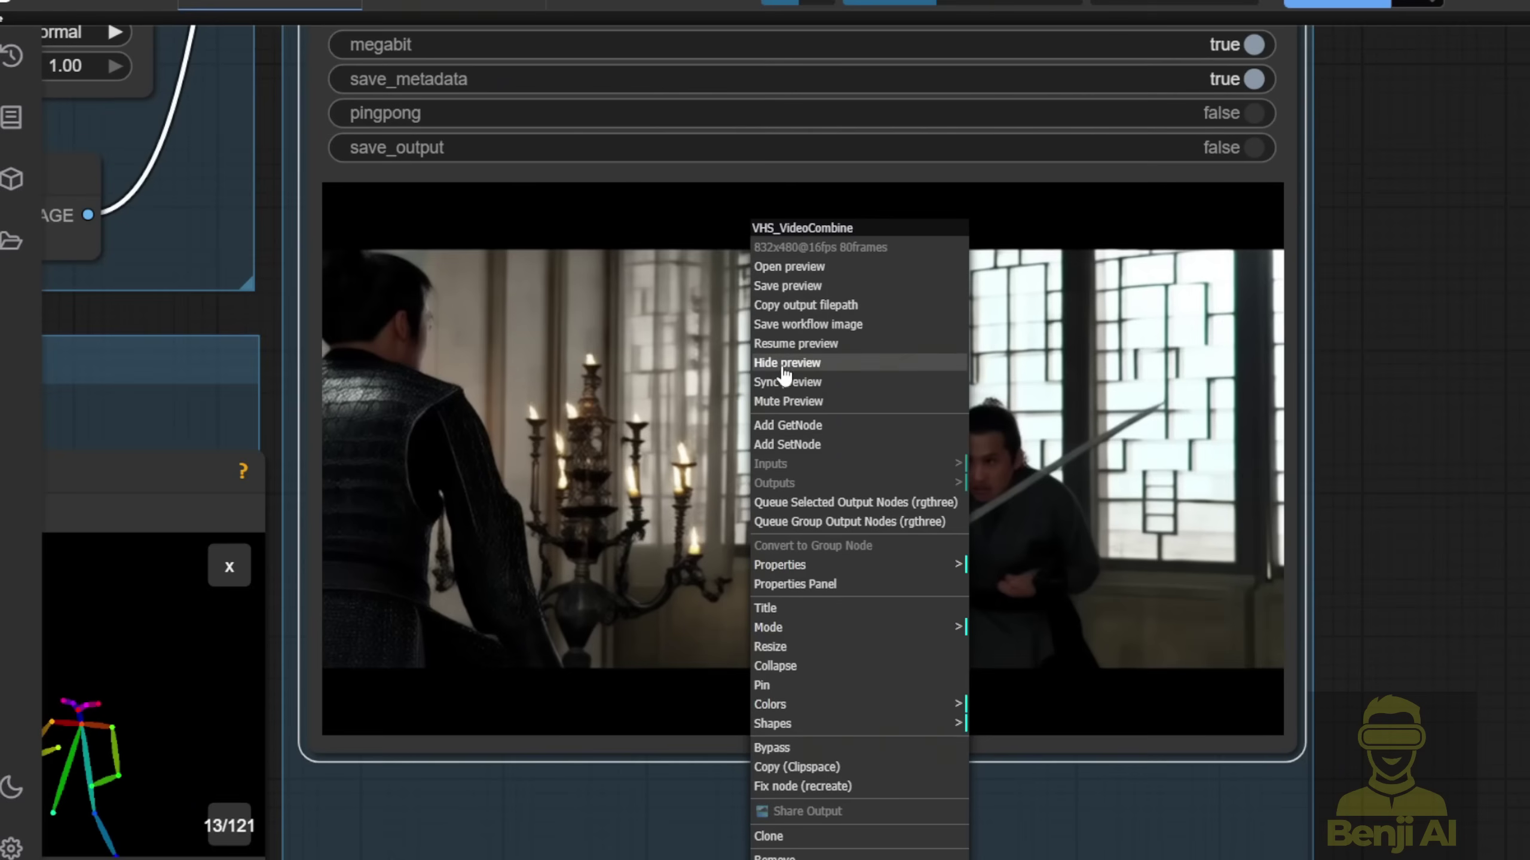
click(805, 344)
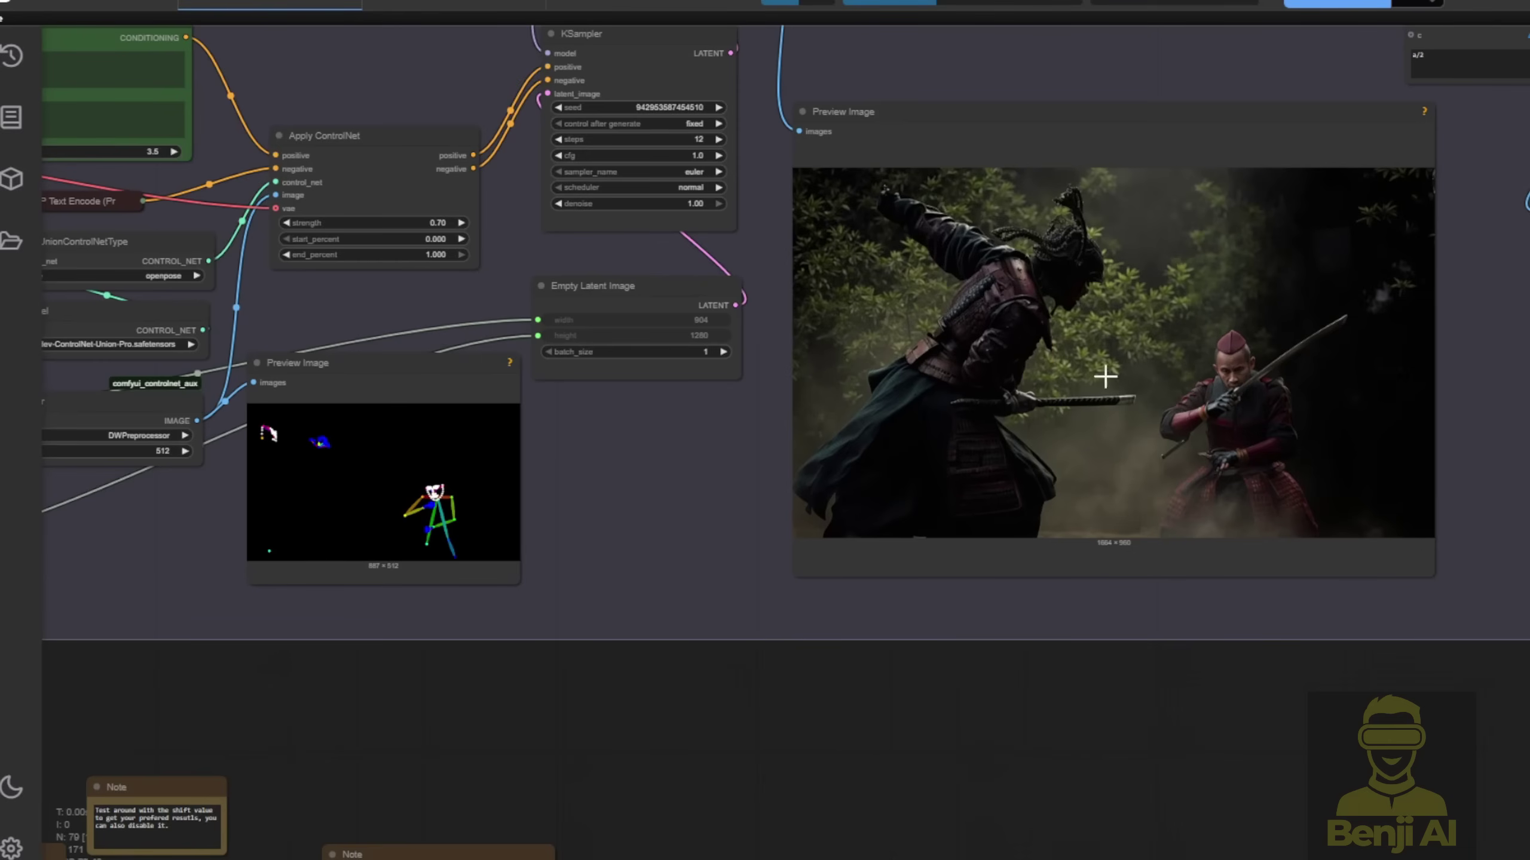
scroll(930, 706, down, 3)
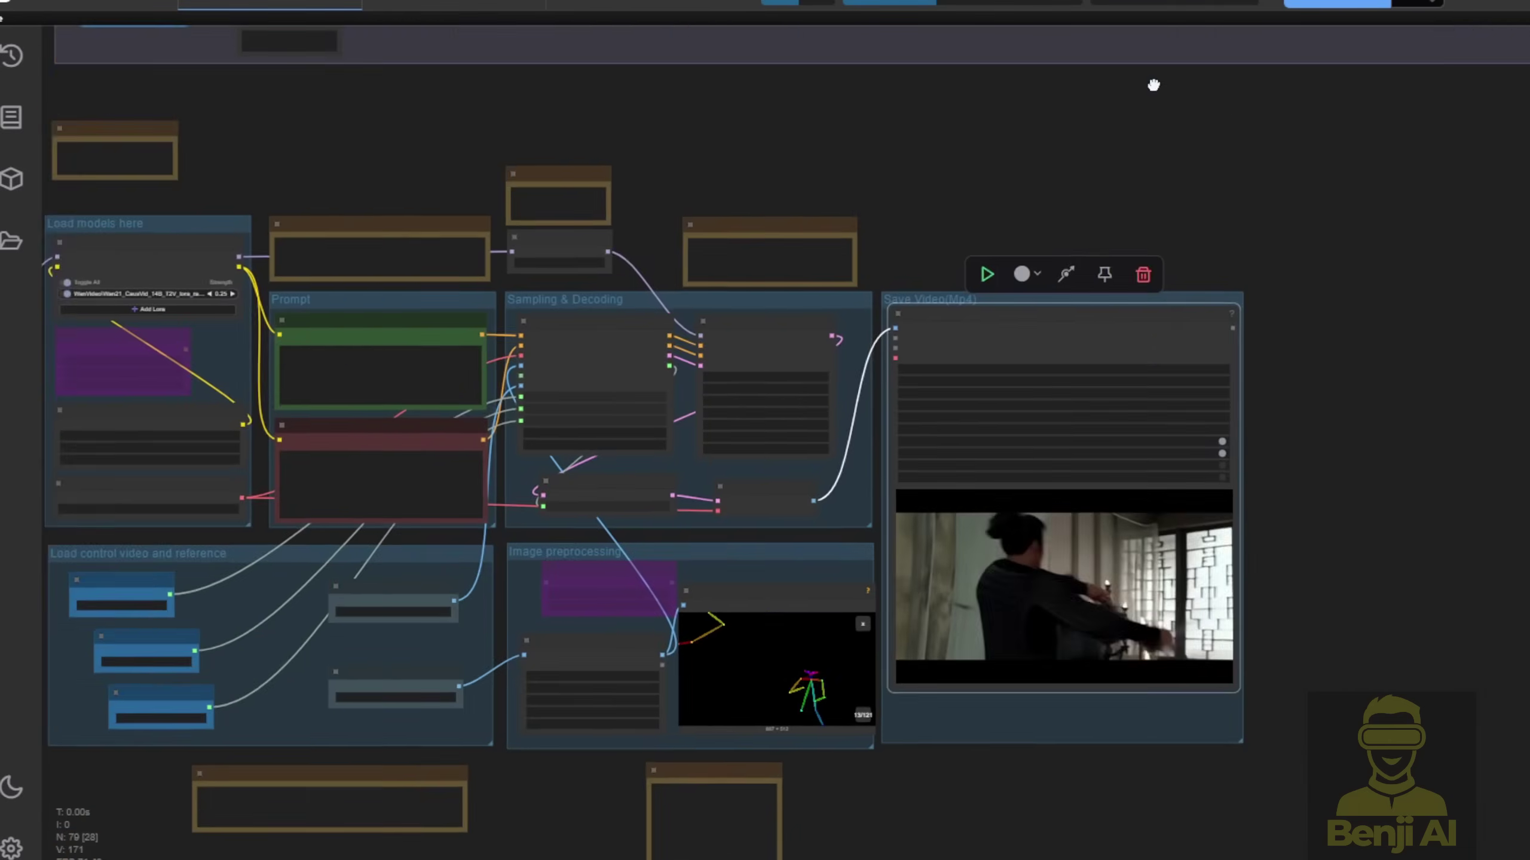
drag(450, 533, 522, 395)
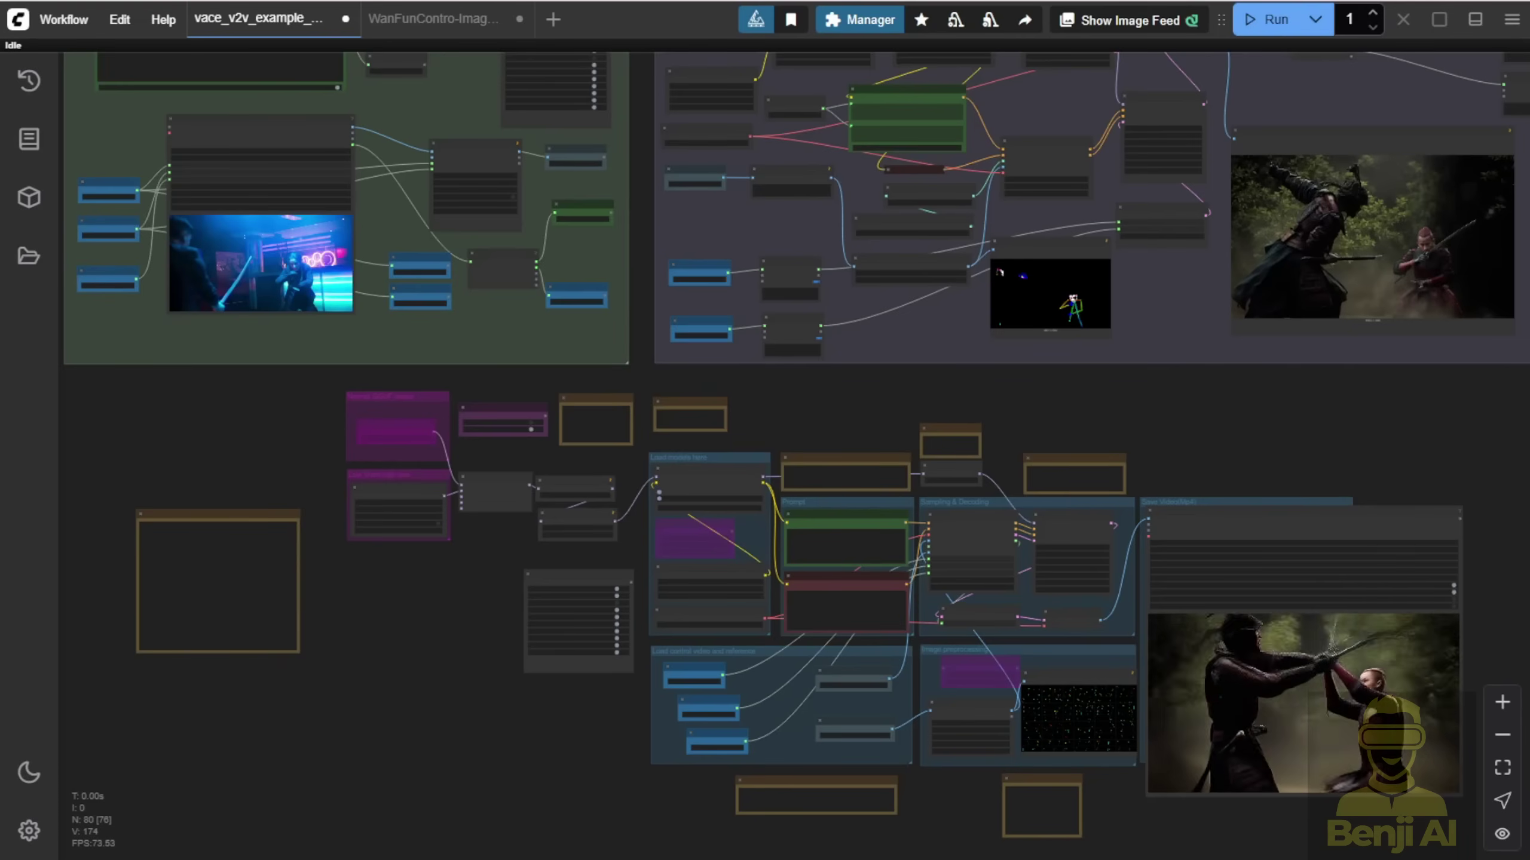
- Open the new Video Combine result in a full preview, pause playback, and rewind the video to the start
drag(1202, 451, 936, 333)
right_click(1016, 539)
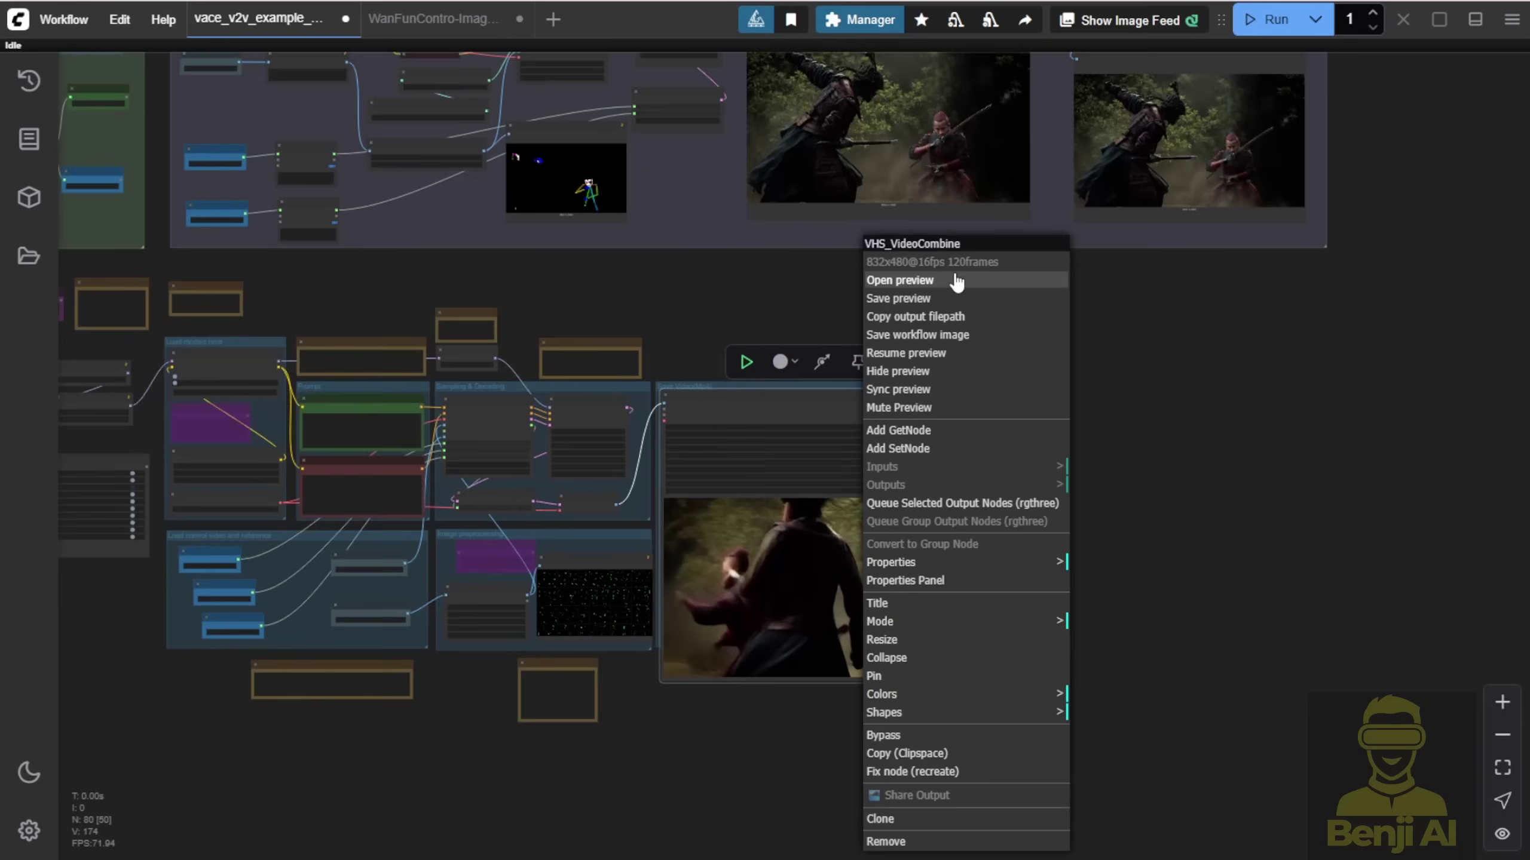
click(867, 279)
click(409, 607)
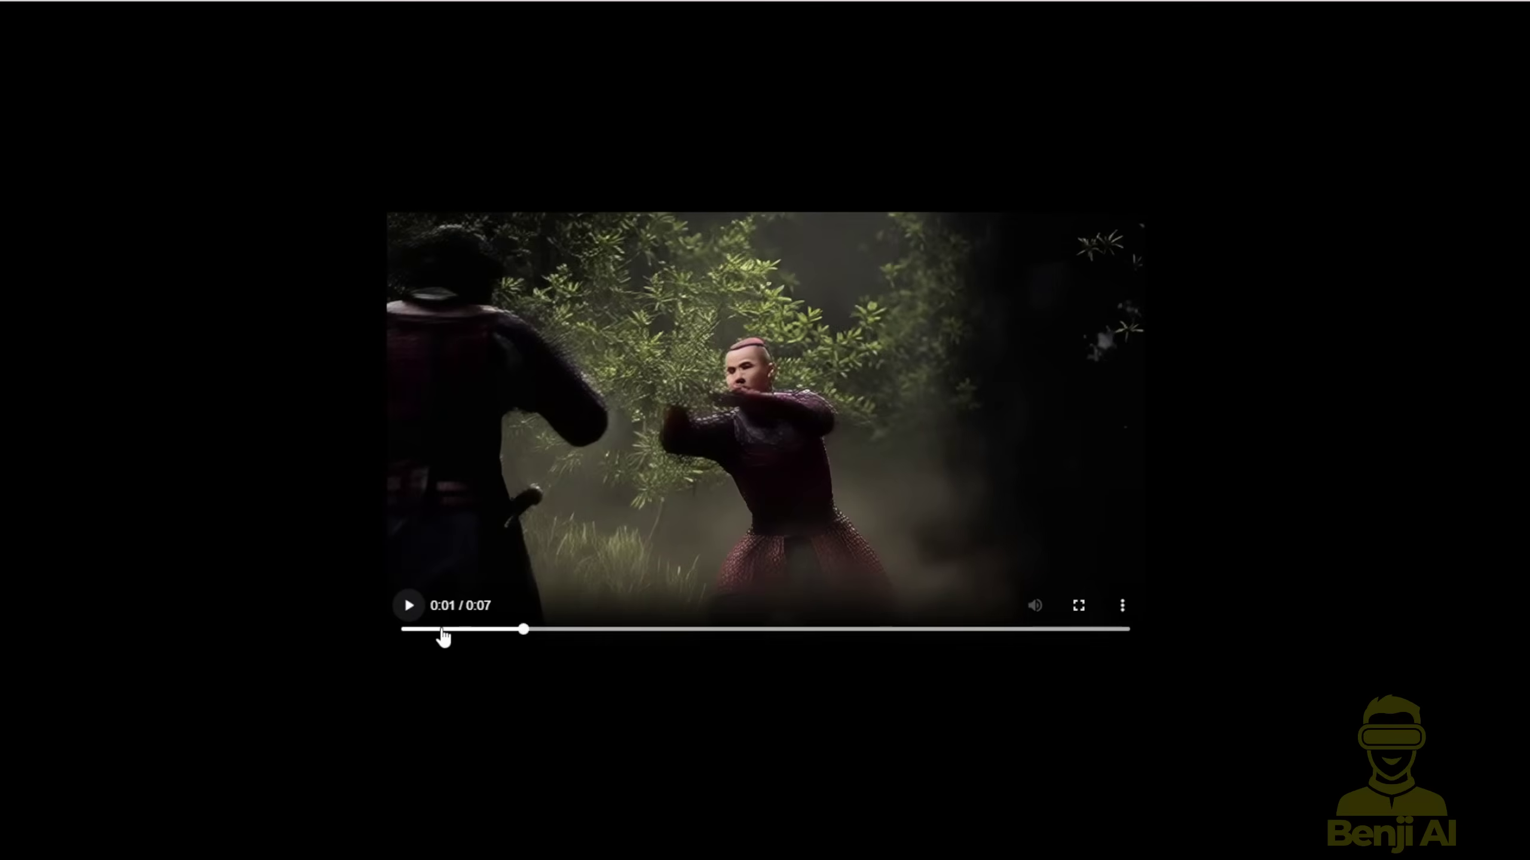
click(399, 632)
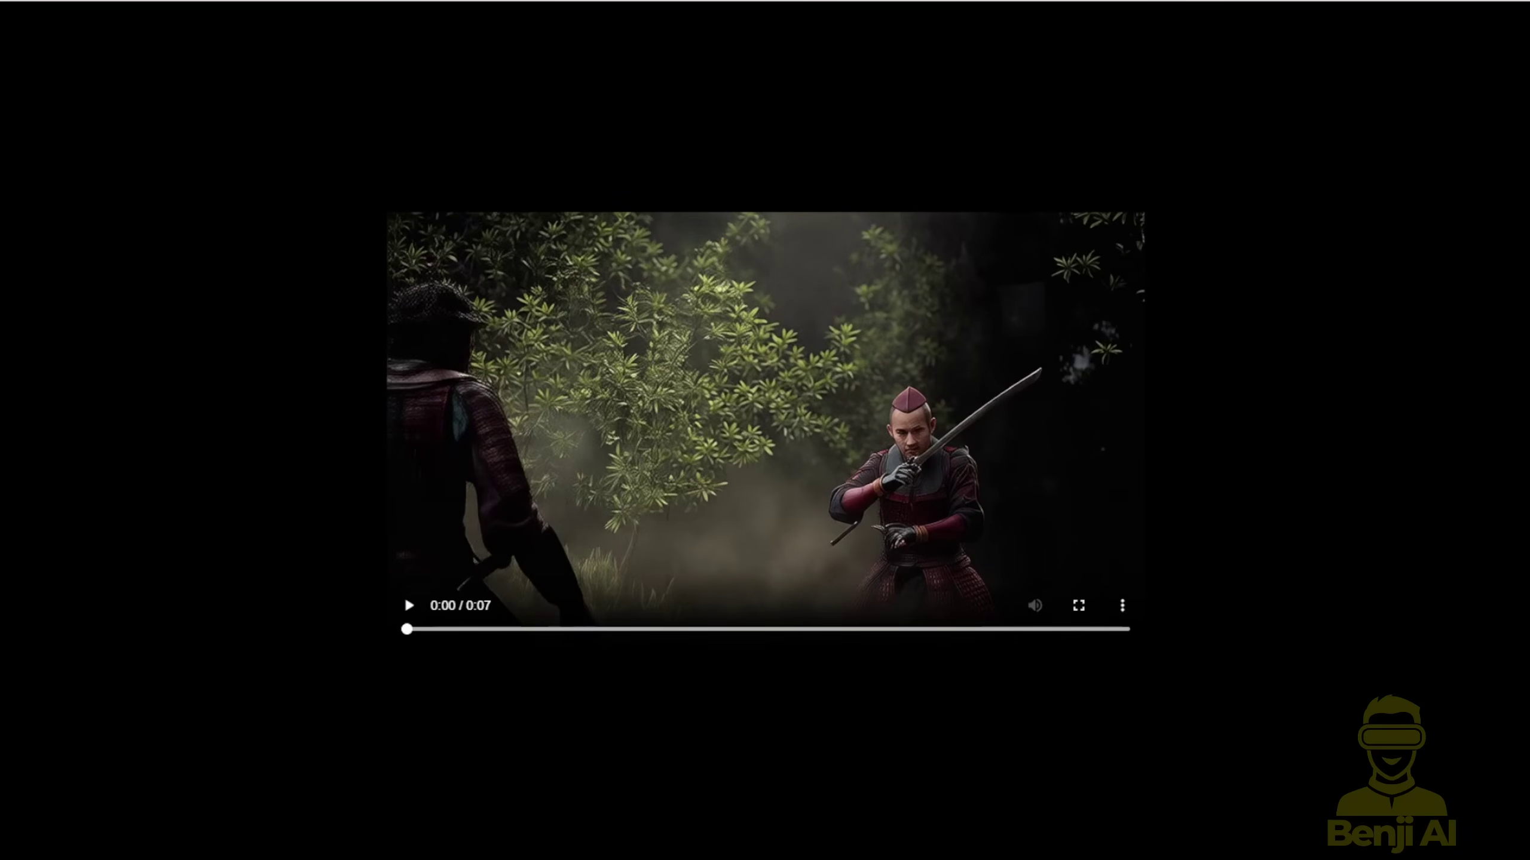
- Return to the workflow, examine the Flux restyled first frame, and nudge its larger Preview Image node slightly down
click(589, 113)
drag(960, 286, 1000, 423)
scroll(1000, 424, up, 5)
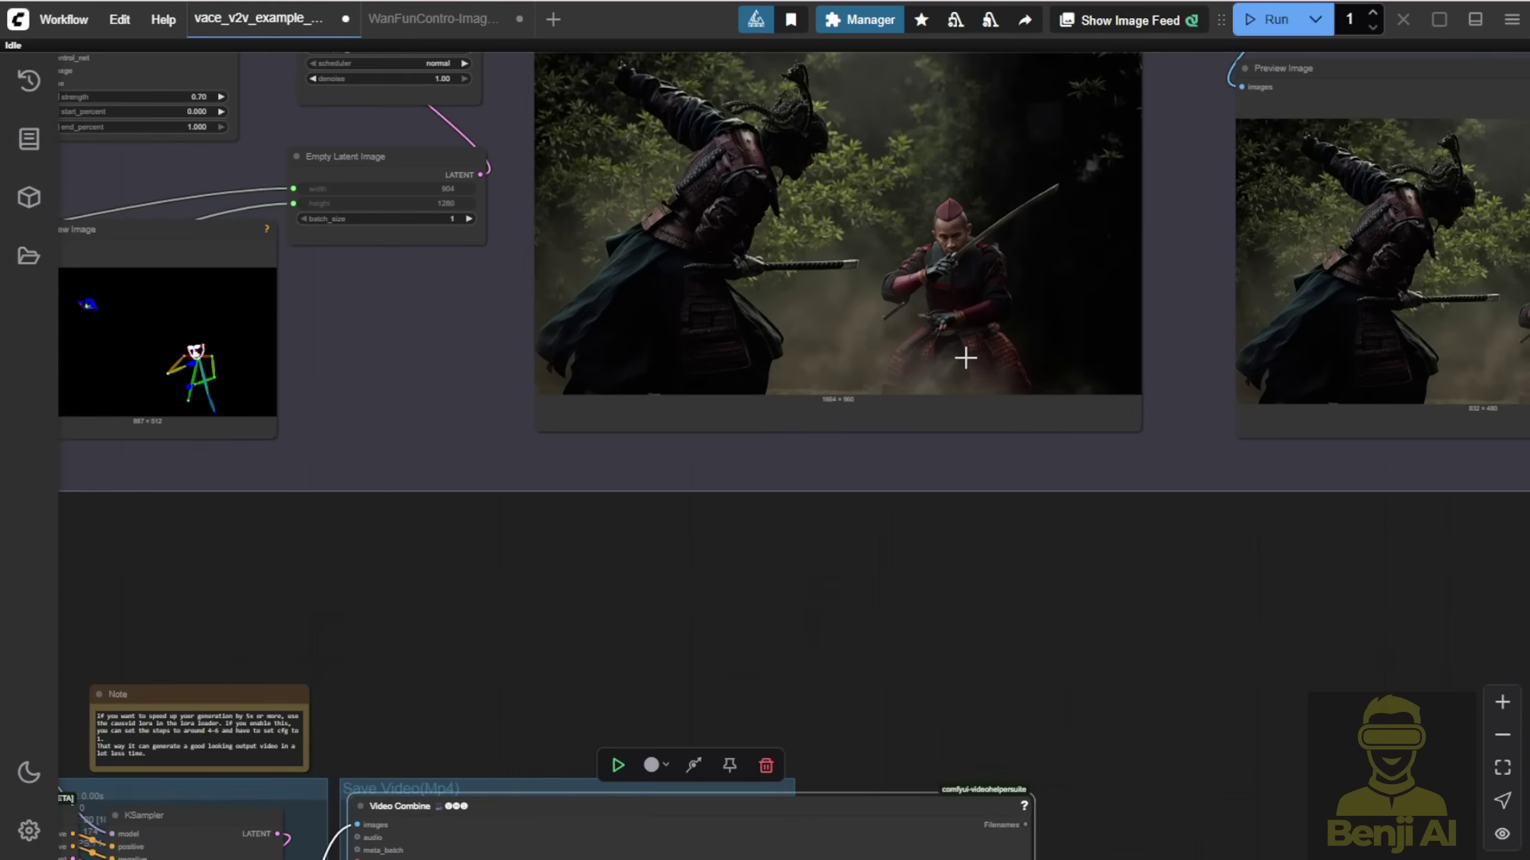
drag(855, 612, 847, 708)
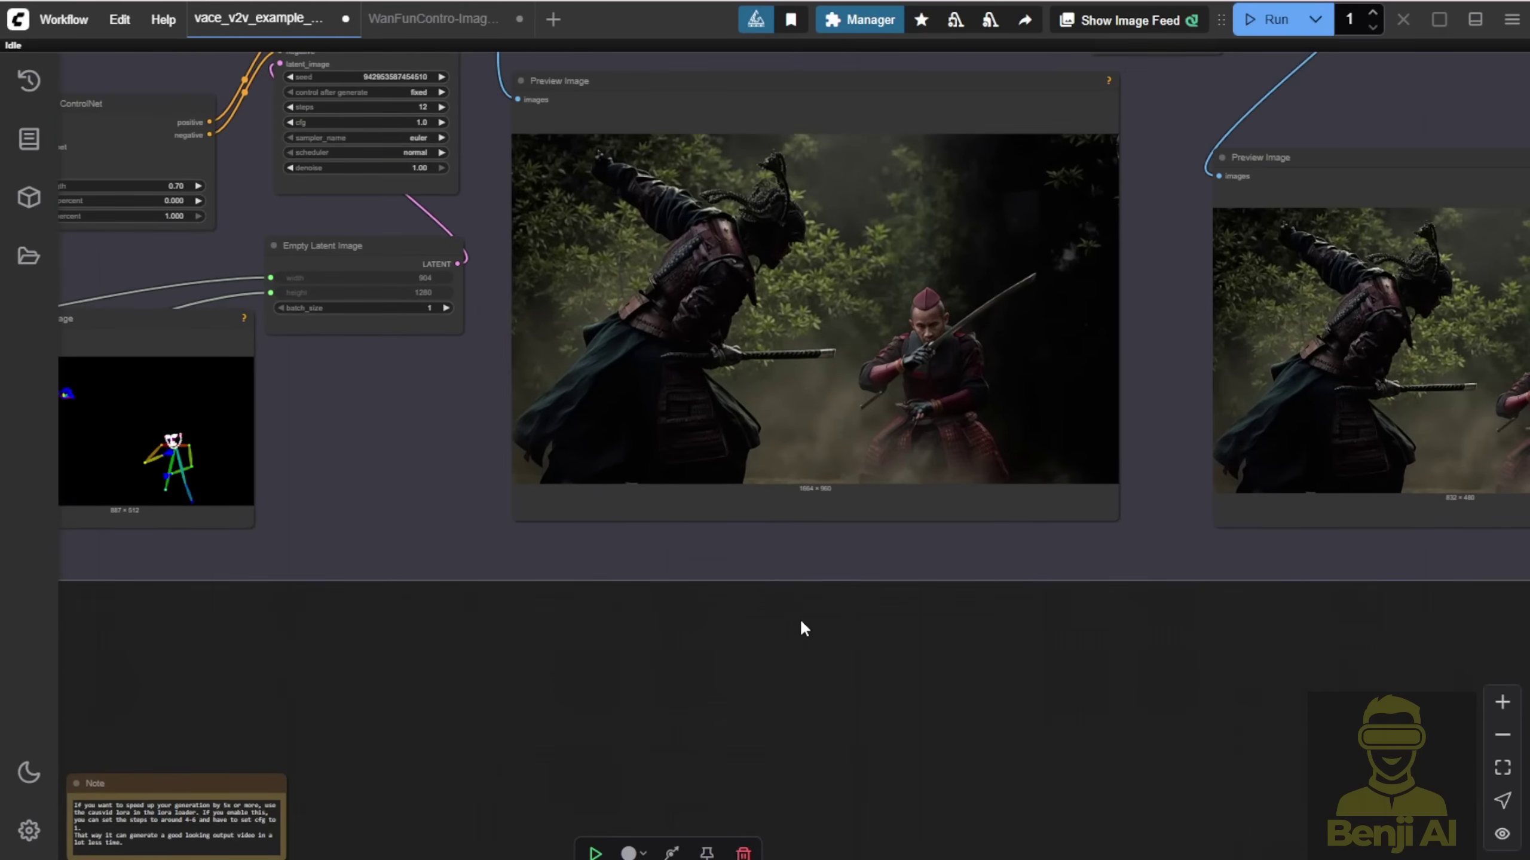
drag(799, 619, 762, 769)
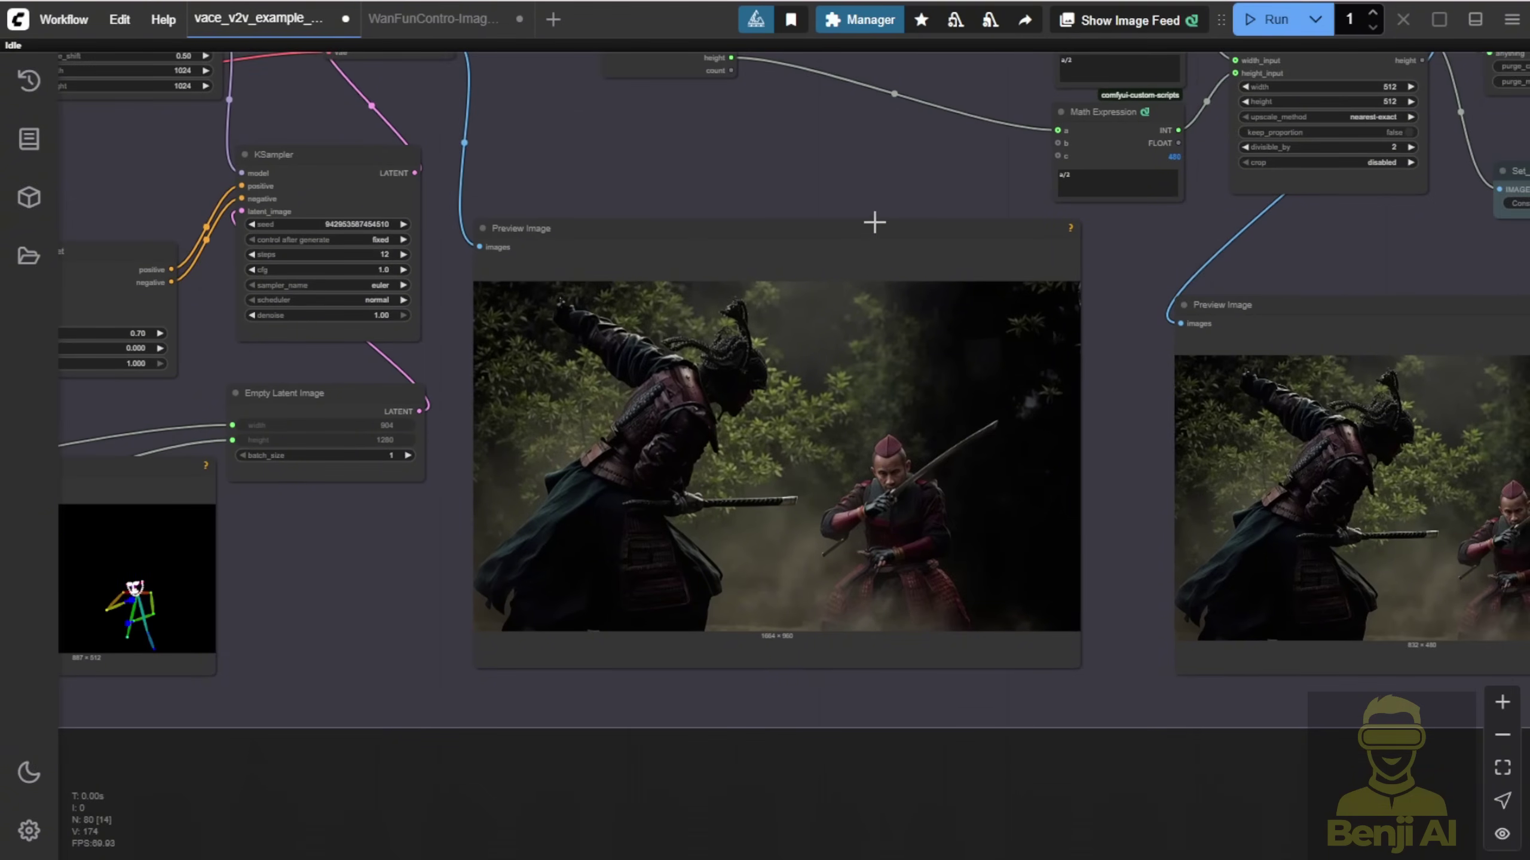
drag(872, 231, 880, 255)
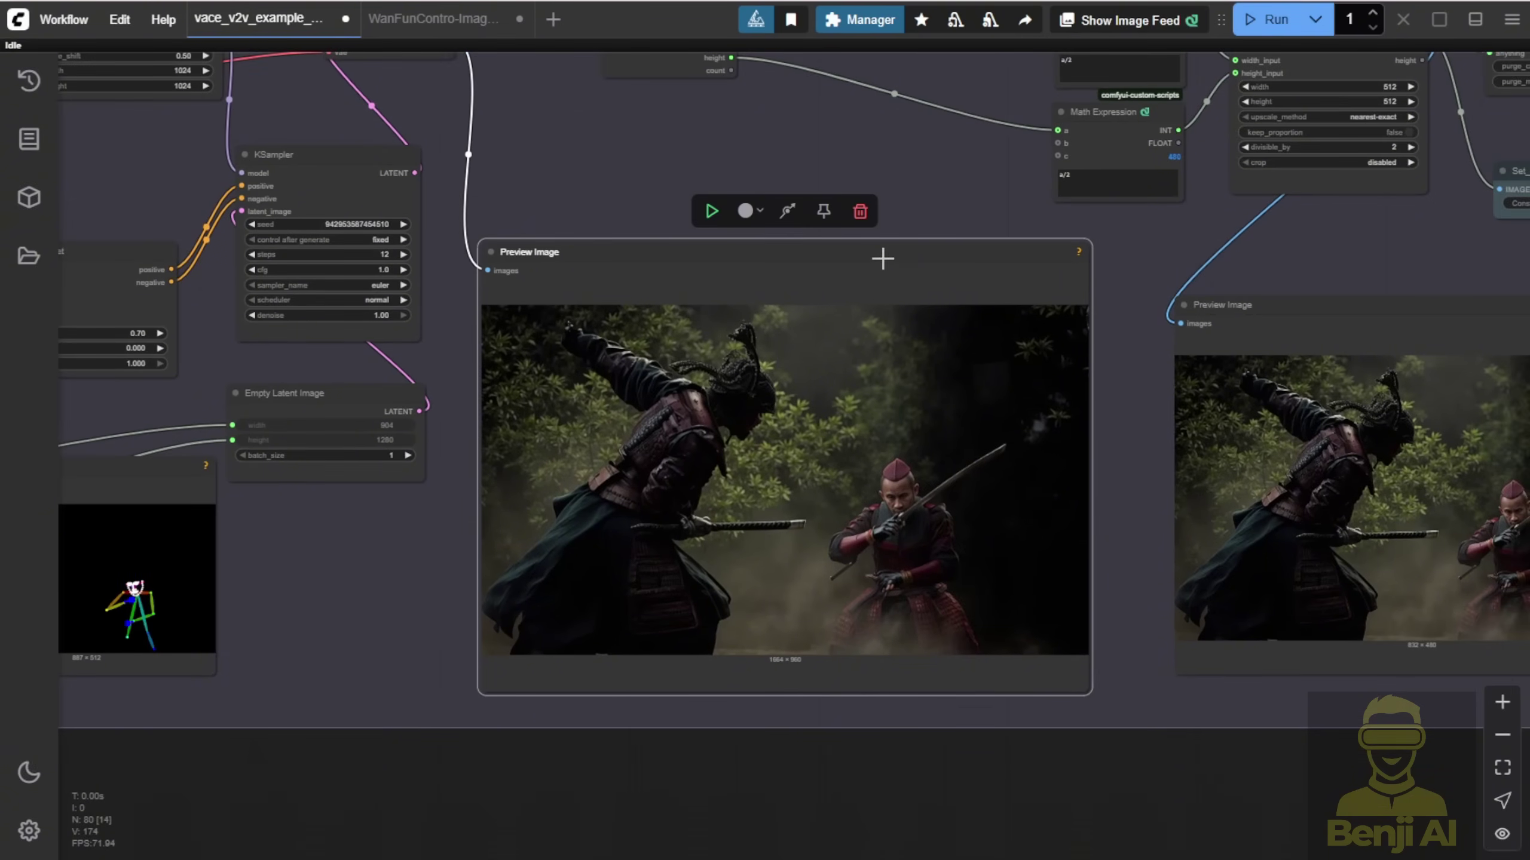
- Play the opened result video again and pause it at 0:03 to inspect the fighters' motion
drag(1113, 374, 837, 331)
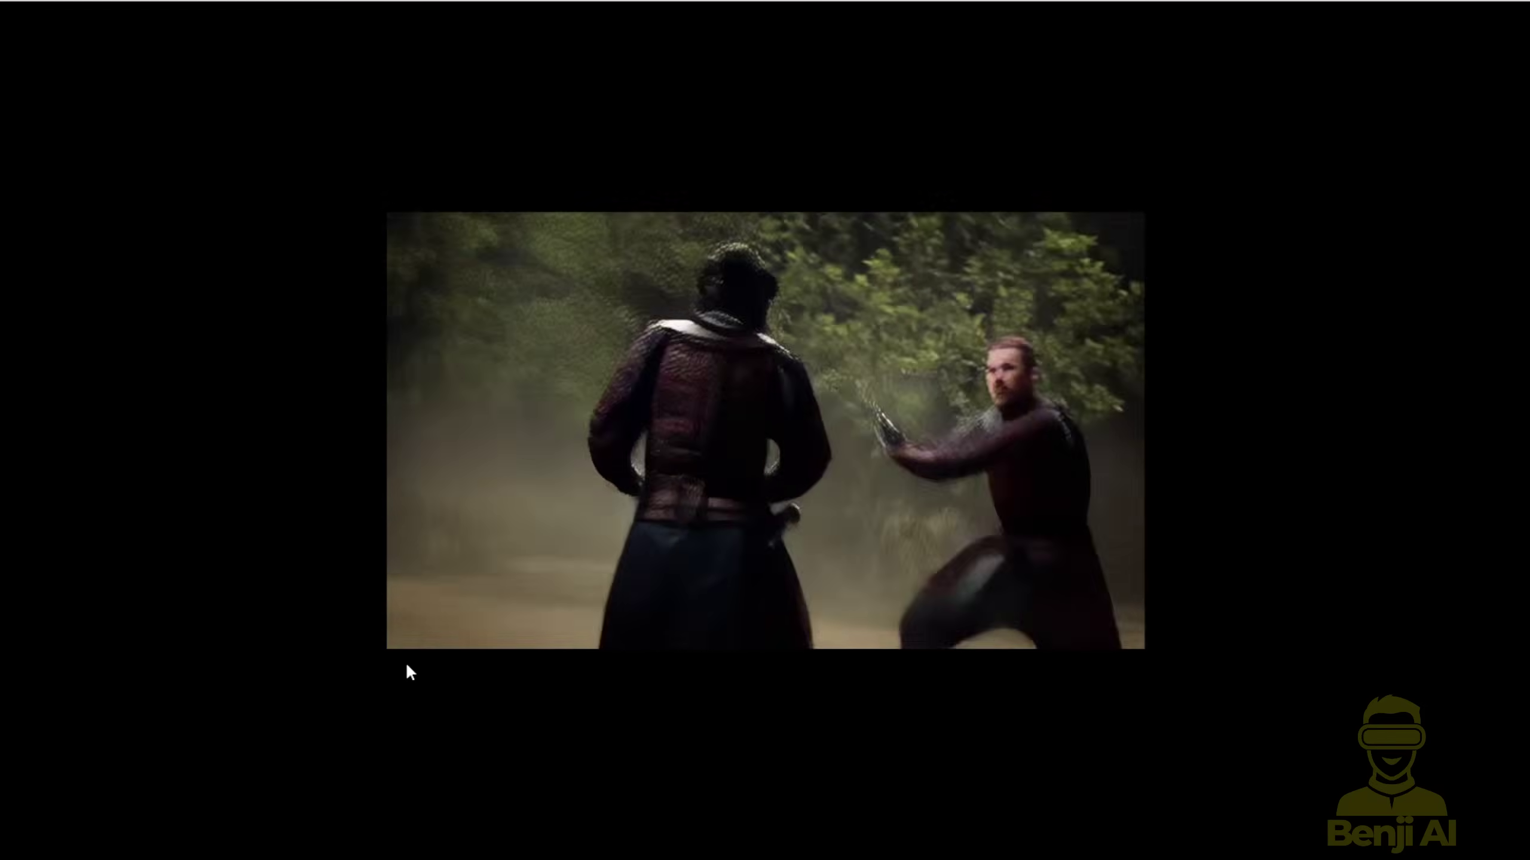
click(409, 606)
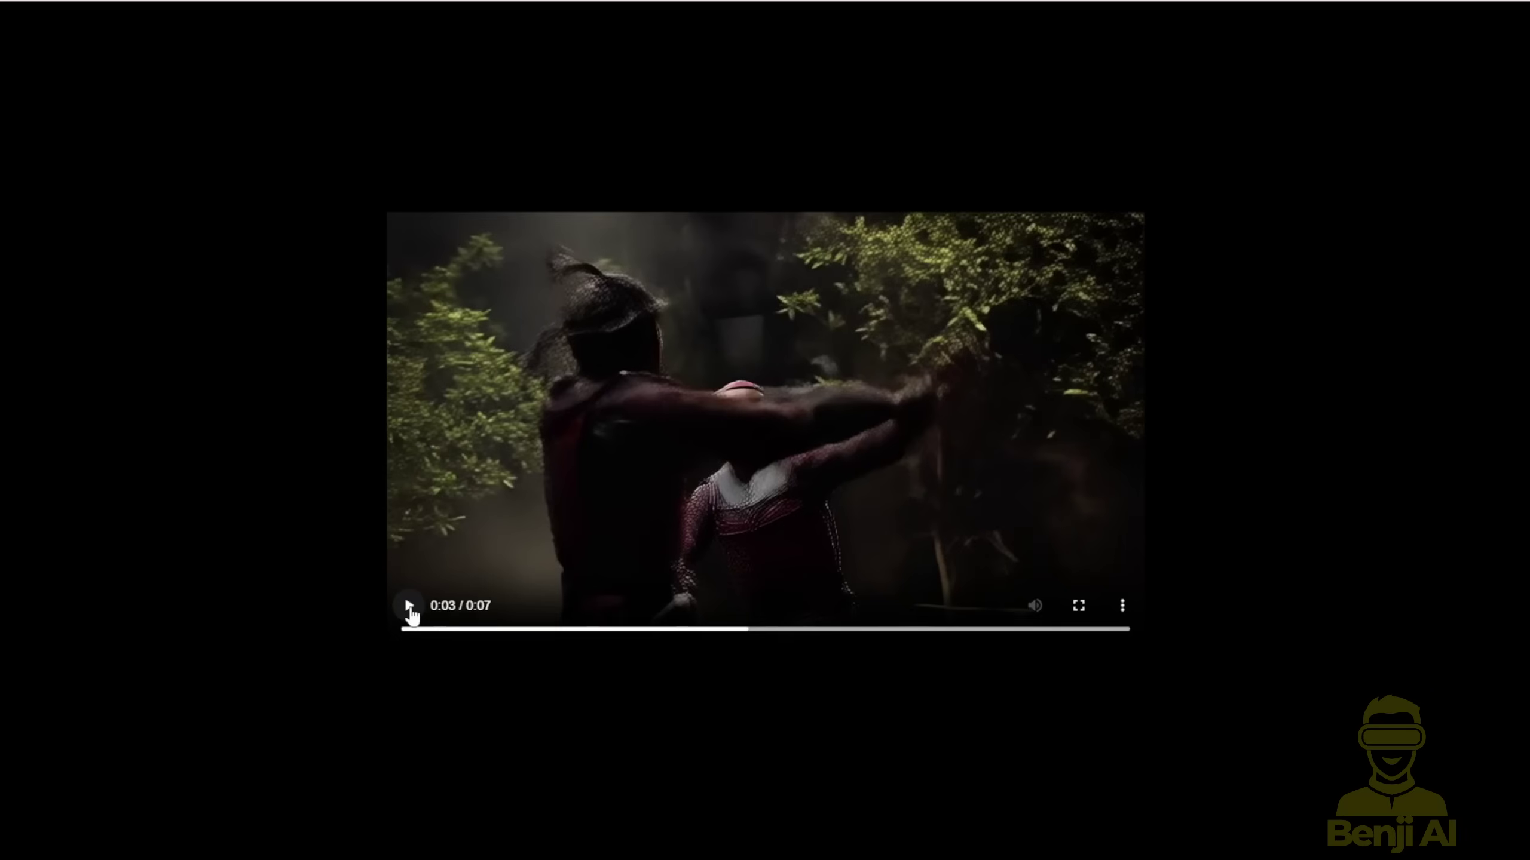
drag(538, 630, 753, 633)
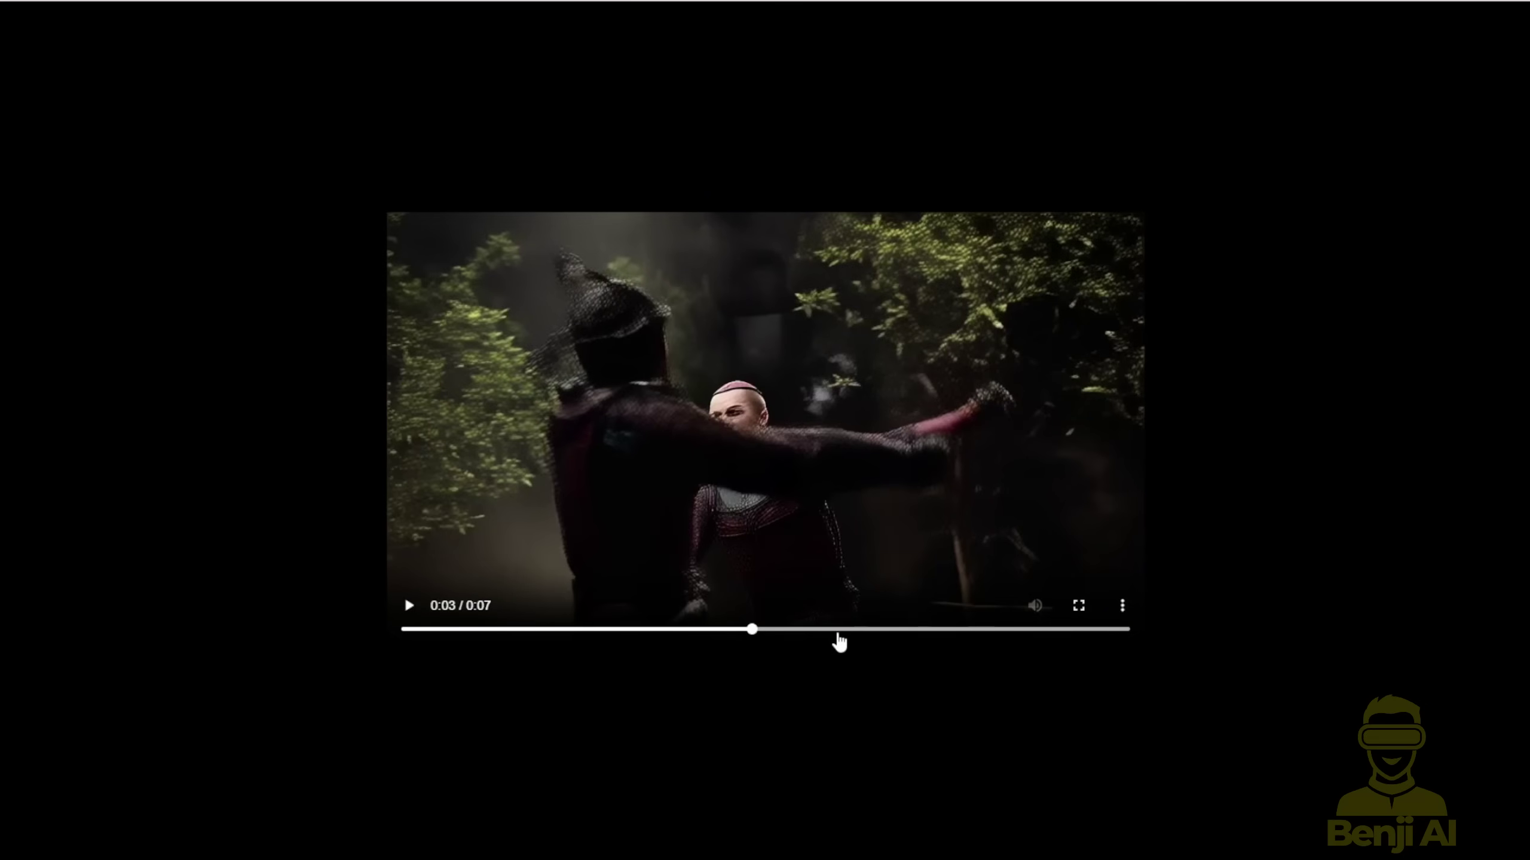
- Skim the paused result video forward to about 0:05 and inspect the fighters' motion around that moment
click(837, 631)
click(896, 630)
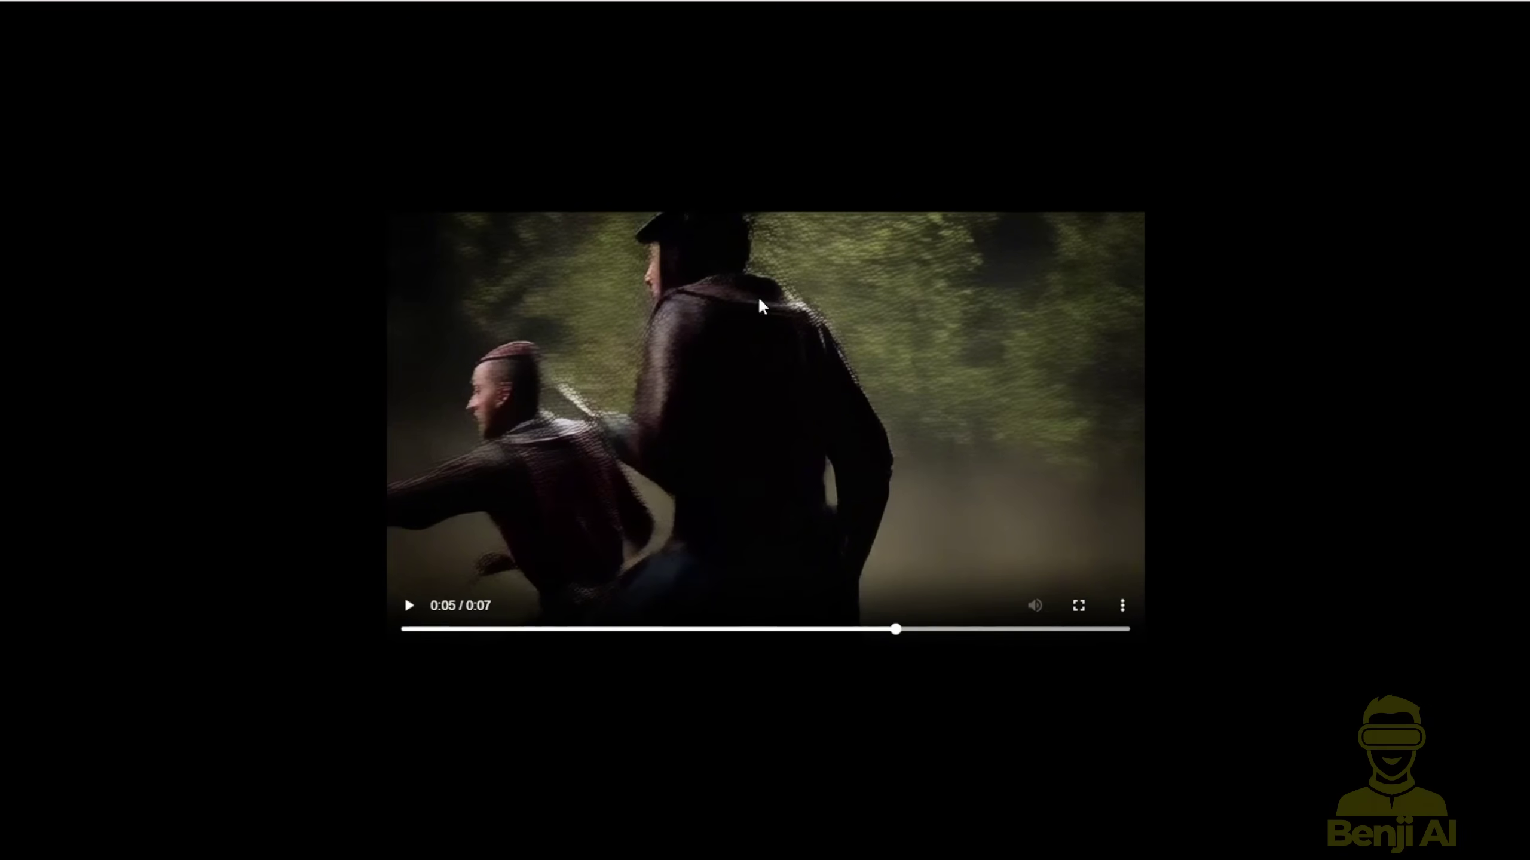
click(951, 630)
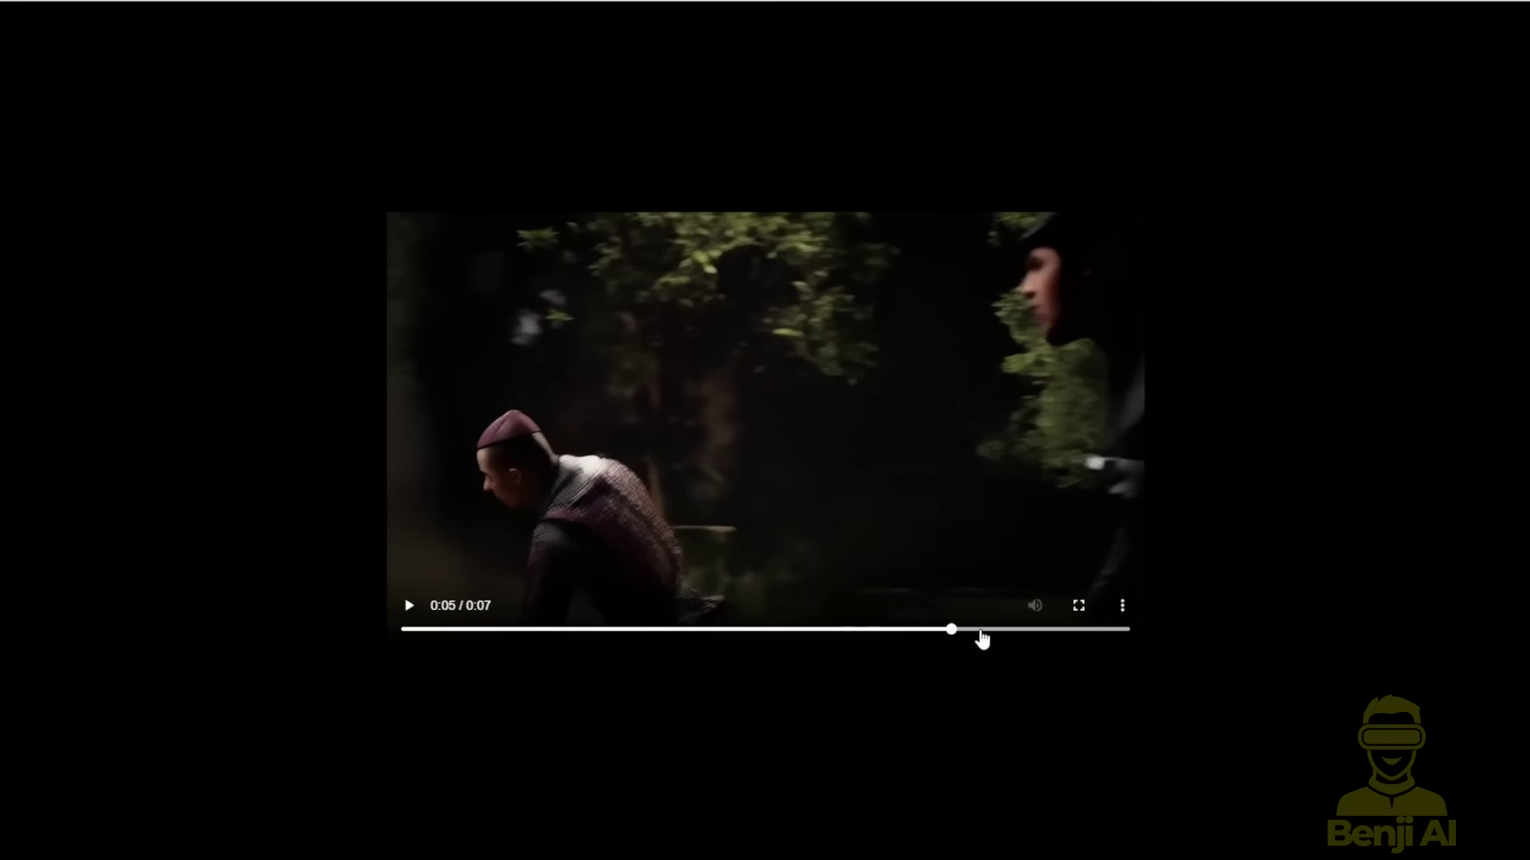
drag(949, 631, 918, 637)
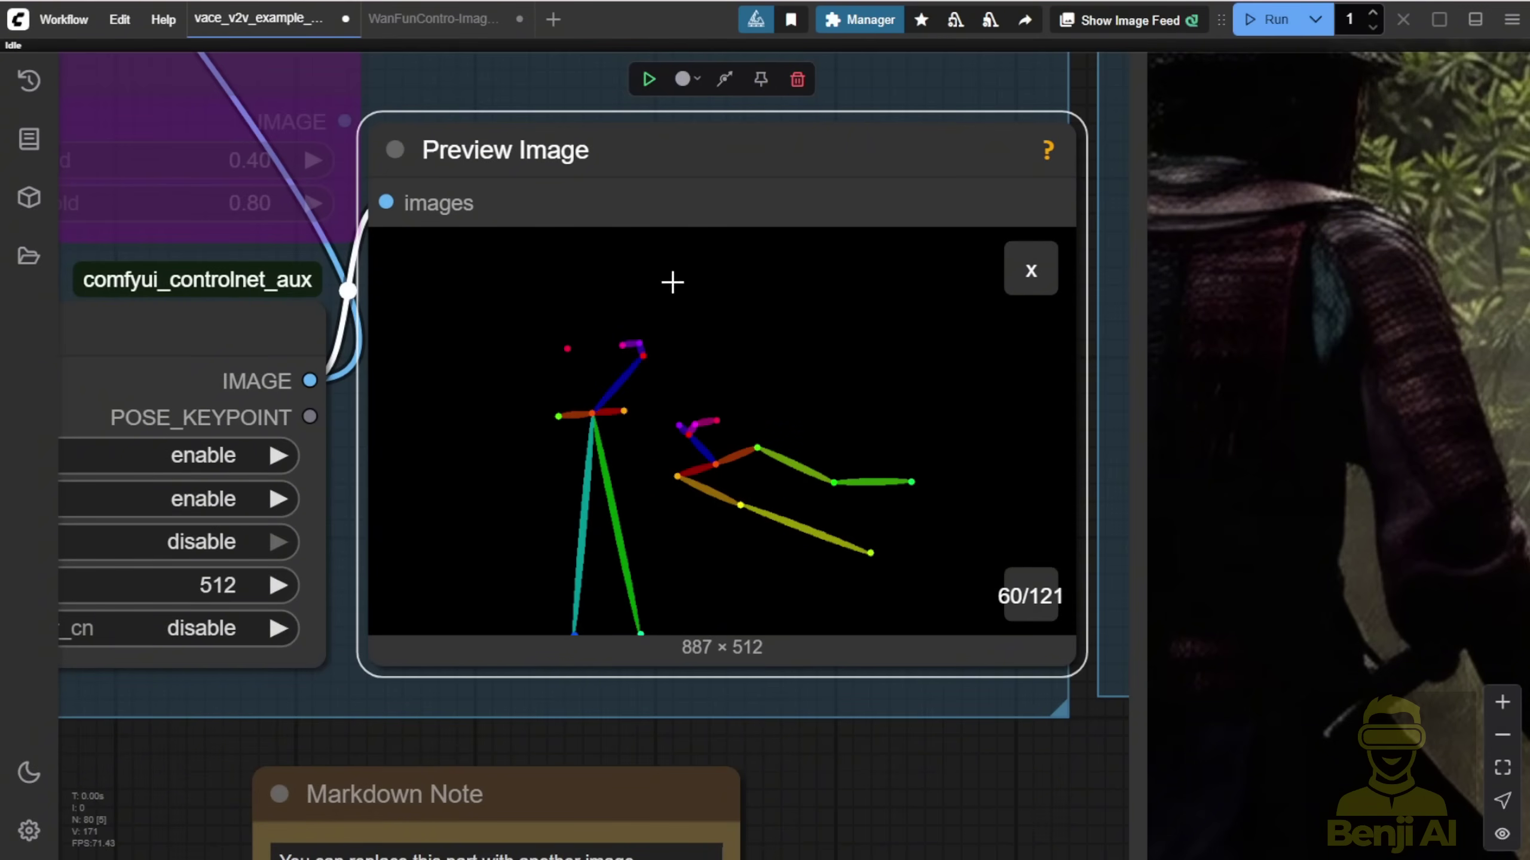
- Close the enlarged pose frame 60 in the Preview Image node, examine pose frame 84, and return to the opened result video
click(1031, 269)
click(426, 568)
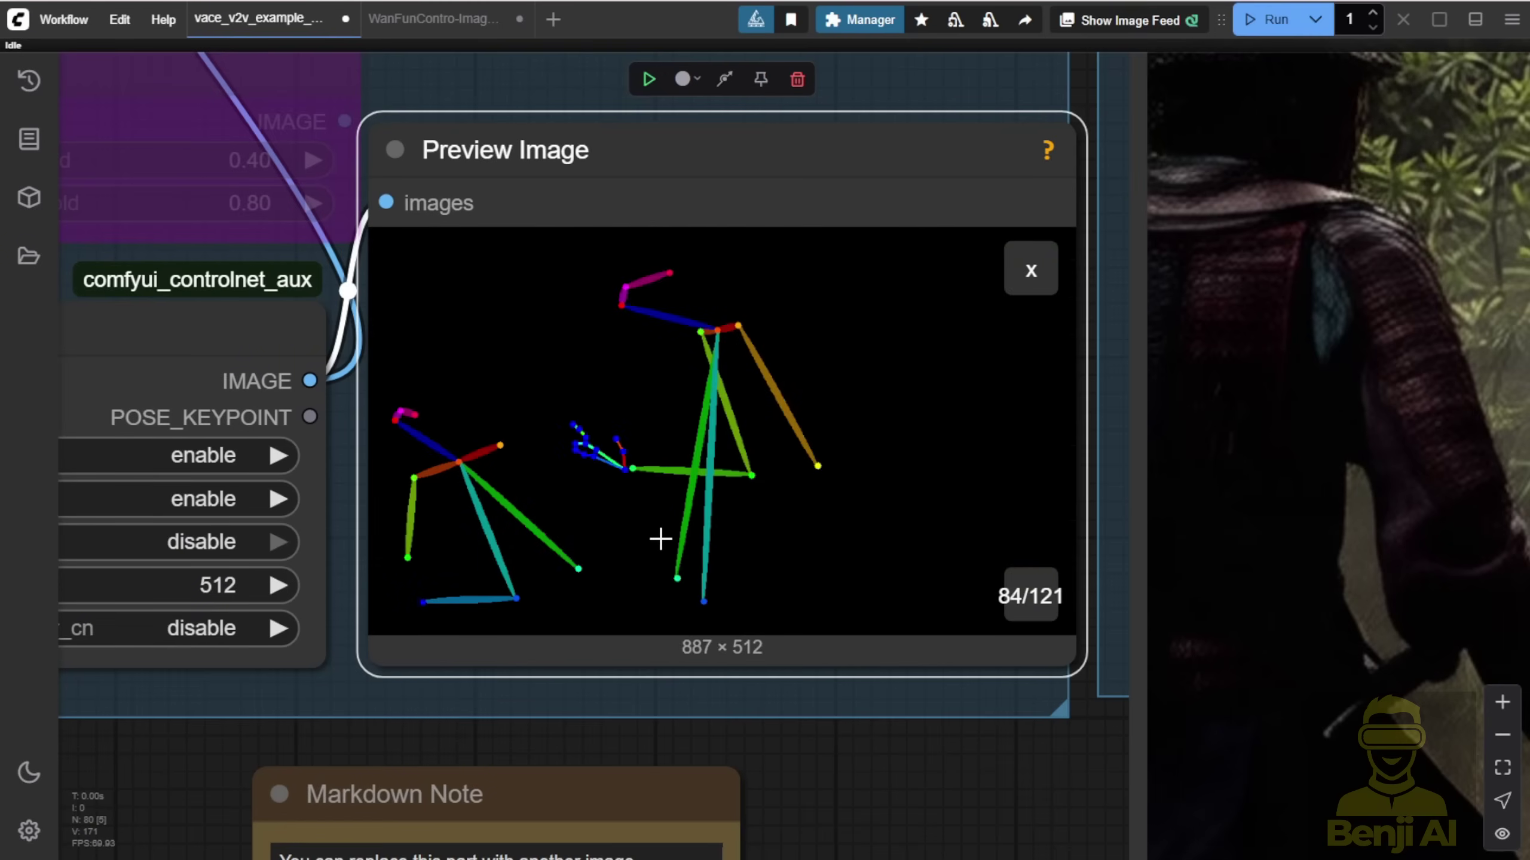
click(422, 18)
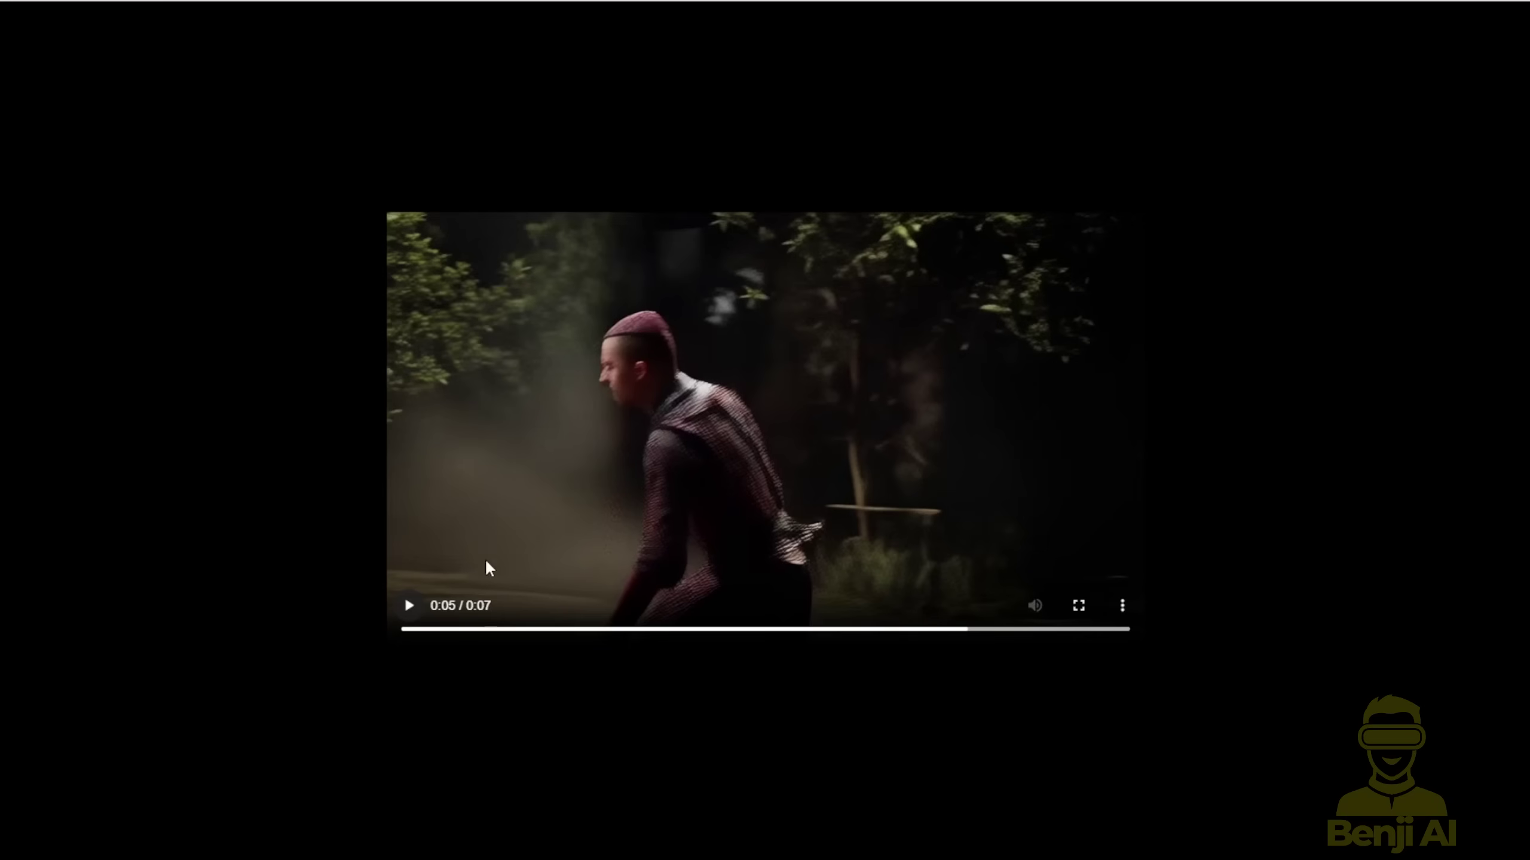
- Rewind the result video to the start and replay it, pausing at 0:03 and 0:06 to inspect the characters
click(448, 630)
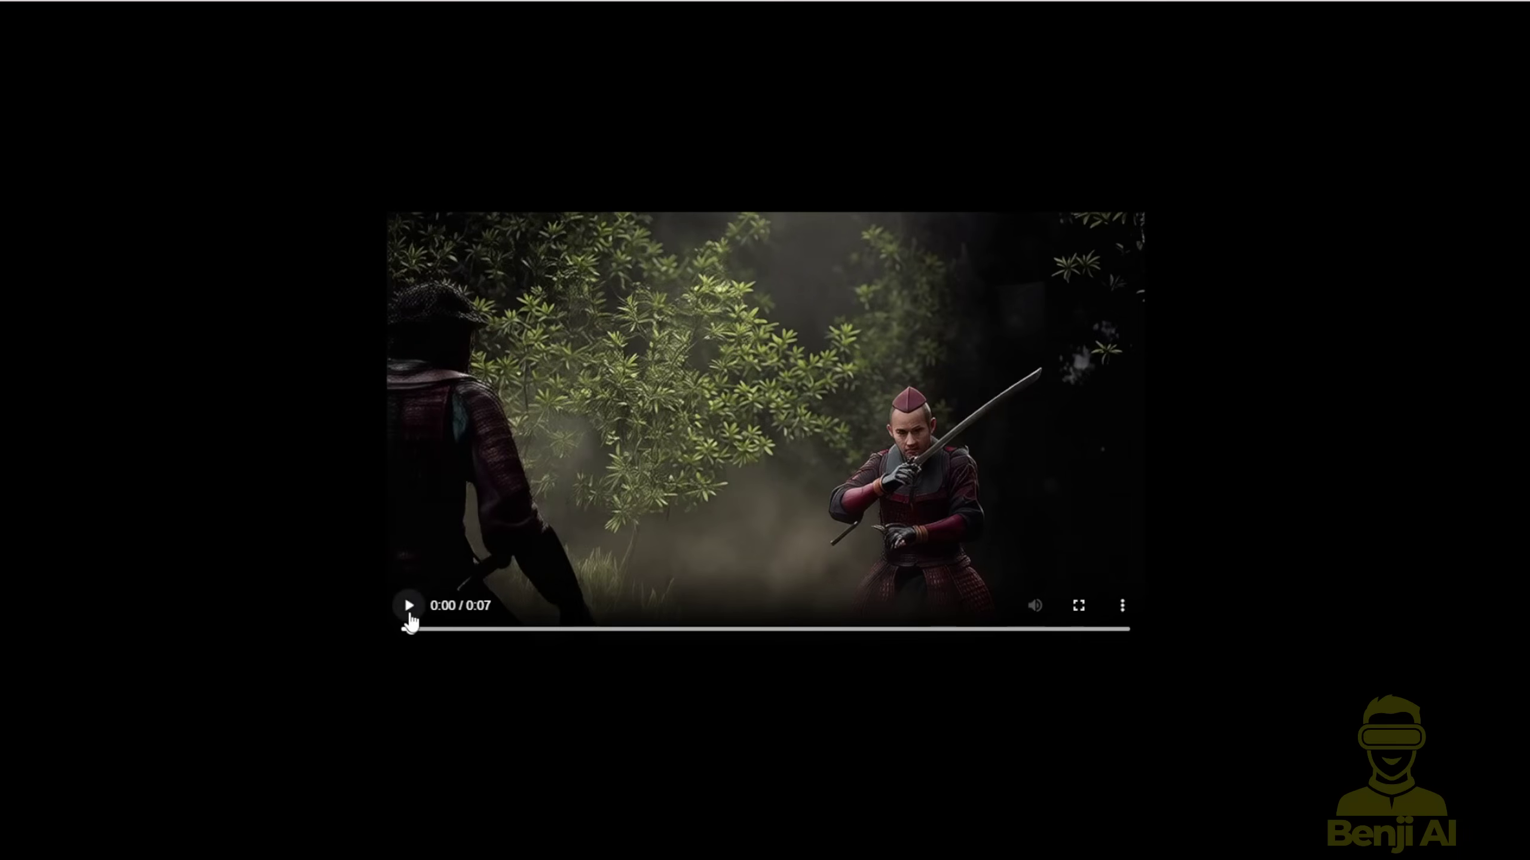
click(409, 607)
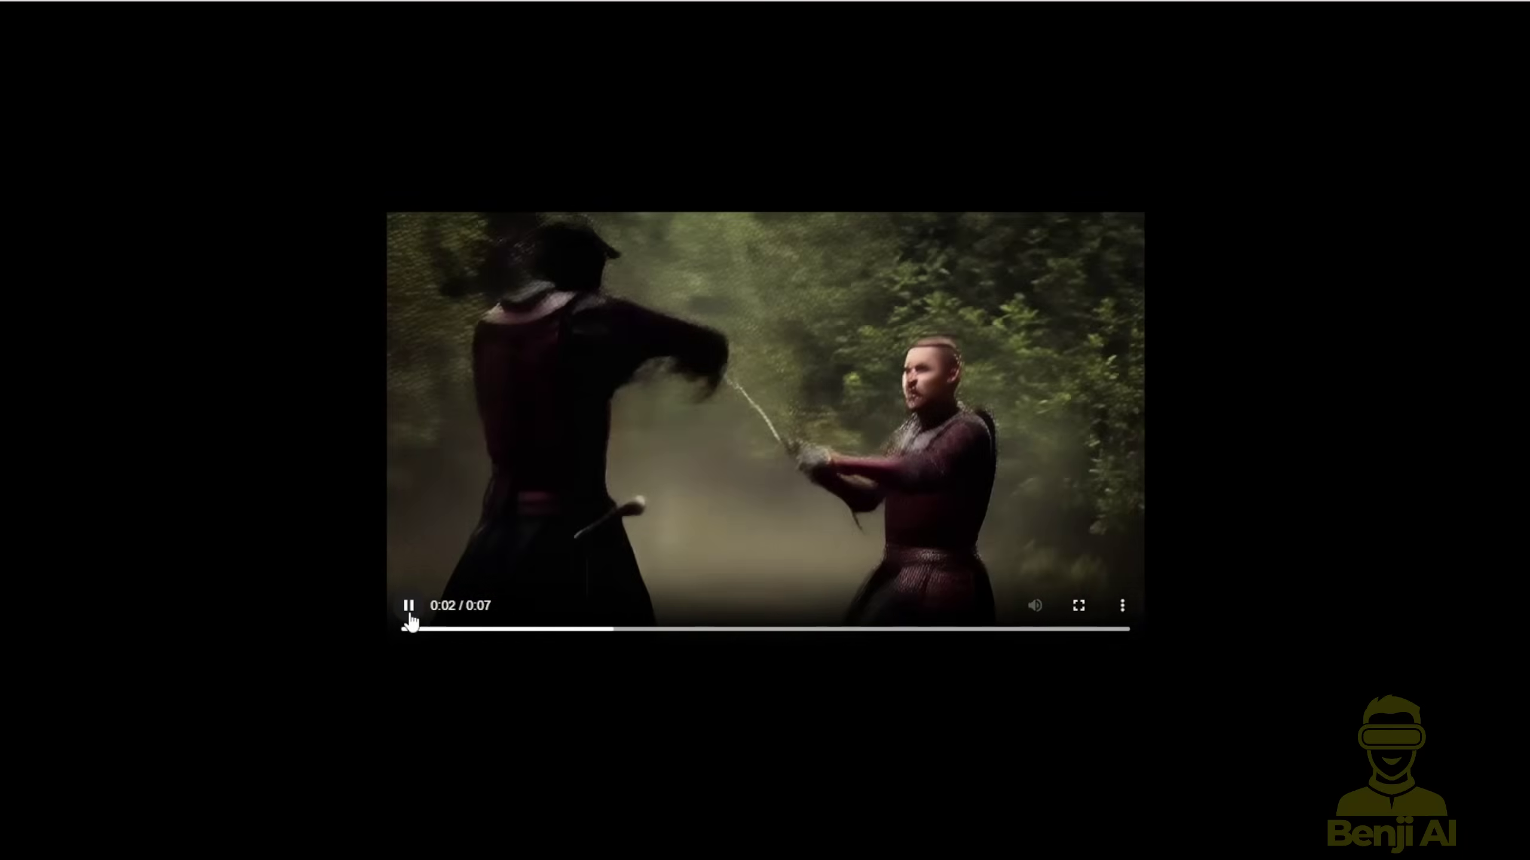
click(409, 614)
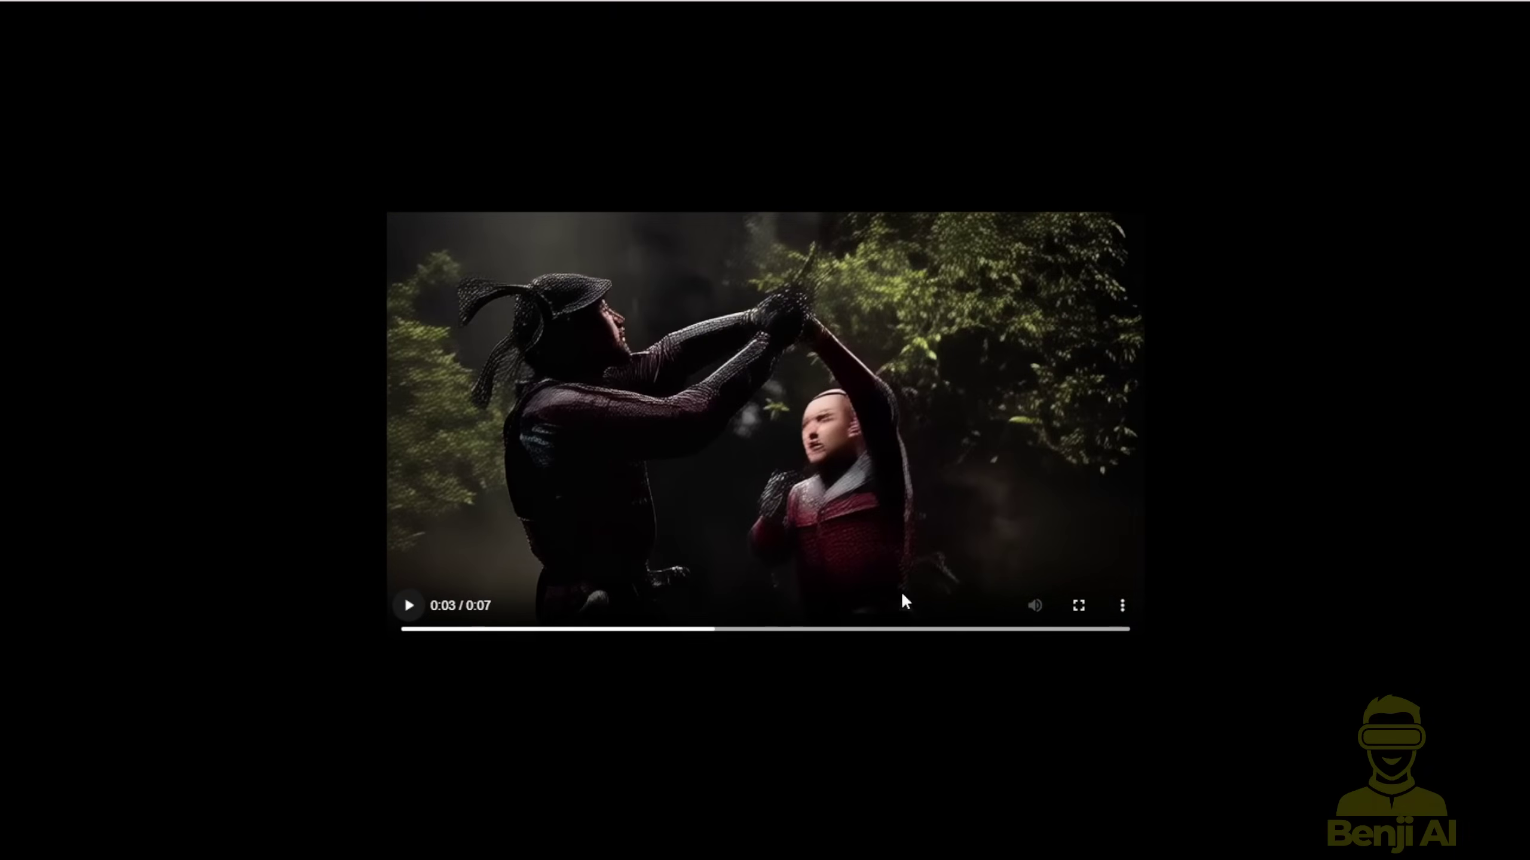
click(417, 610)
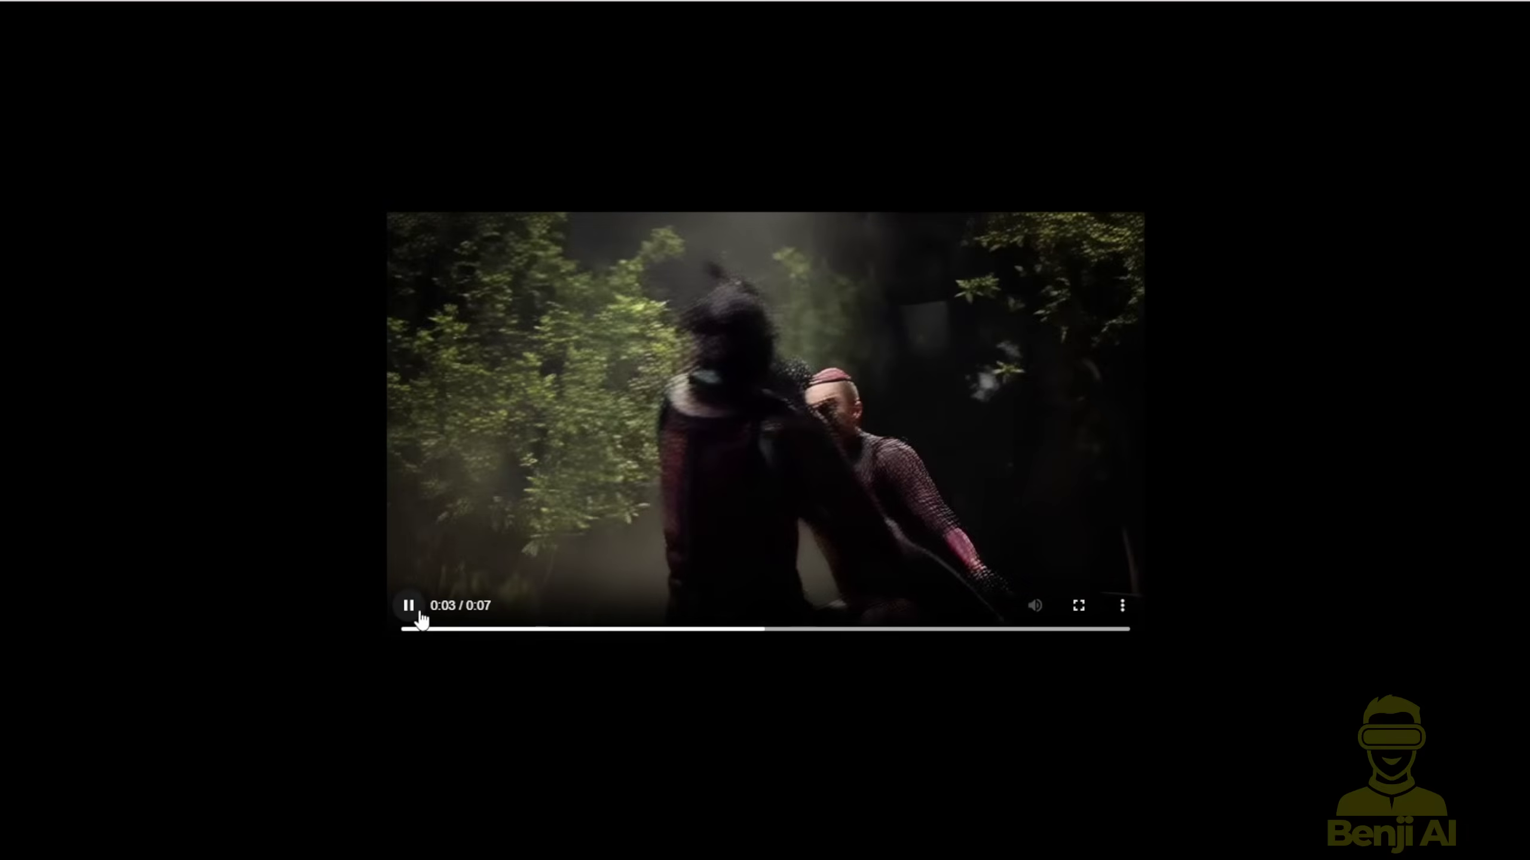
click(418, 610)
click(404, 612)
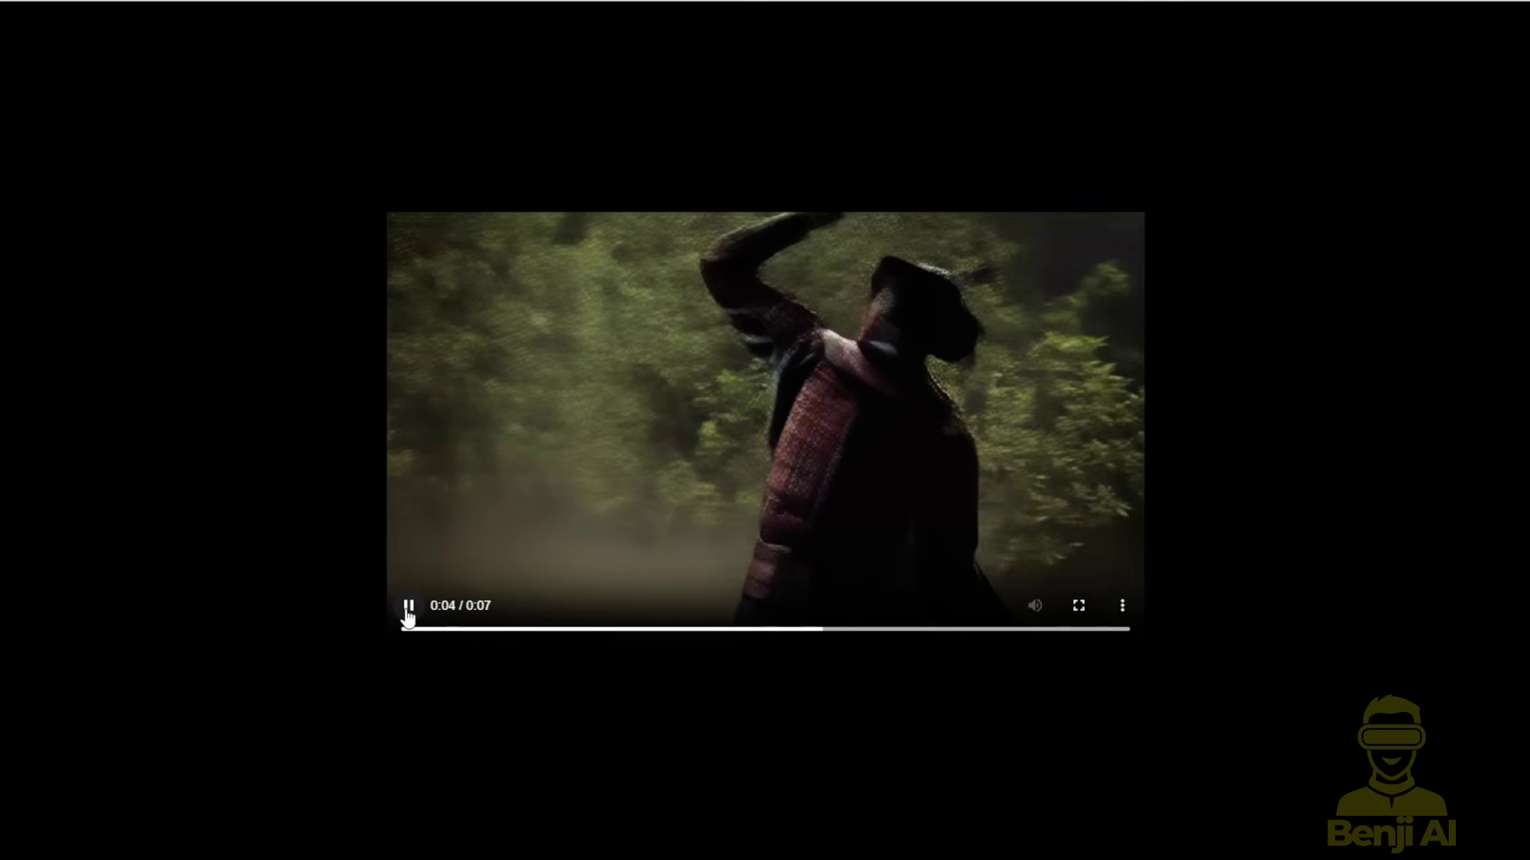
click(409, 614)
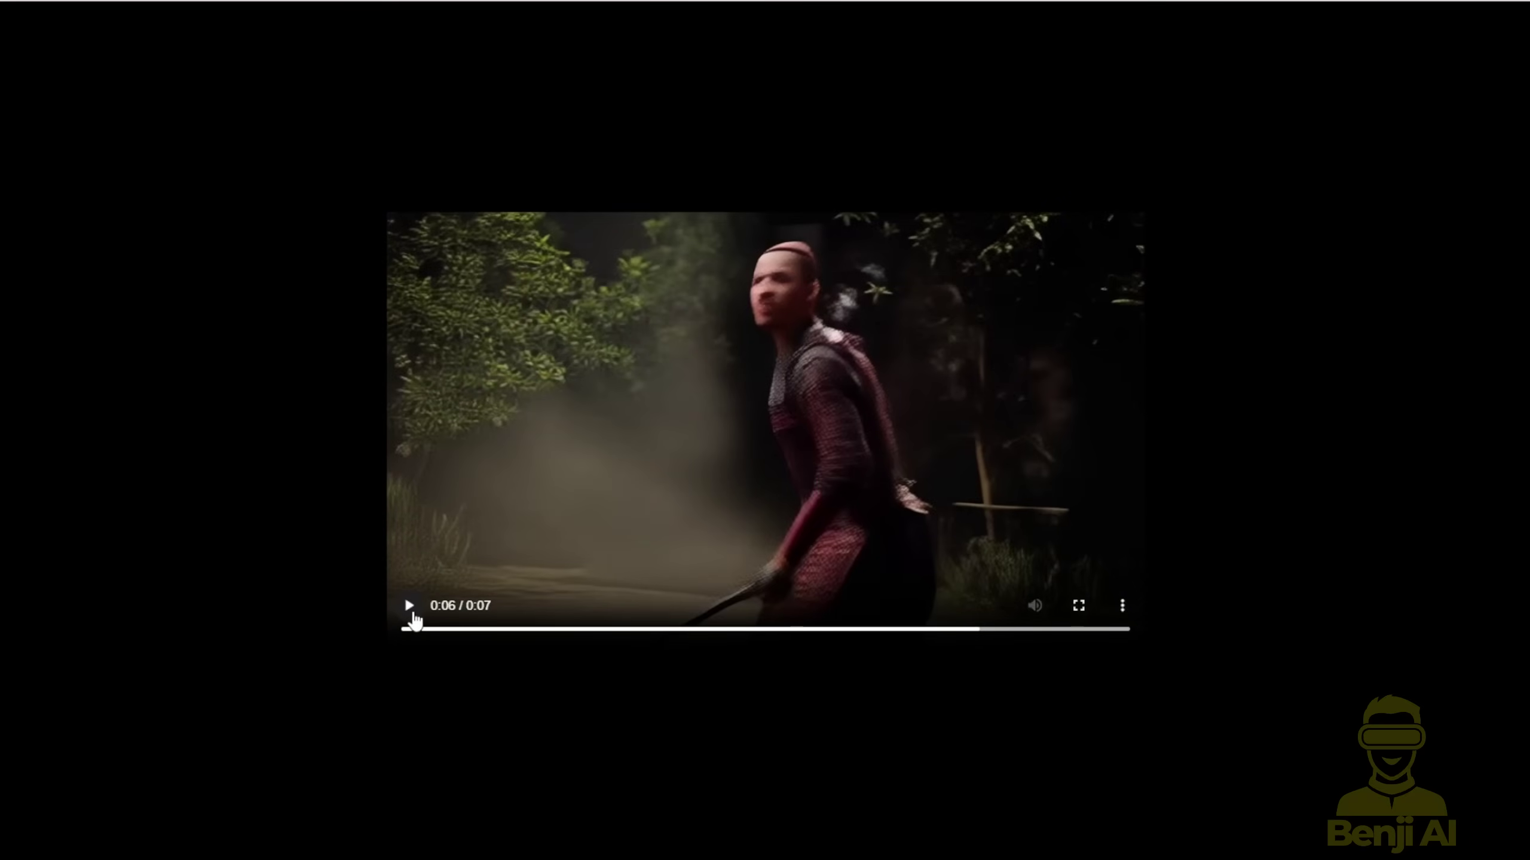
click(409, 614)
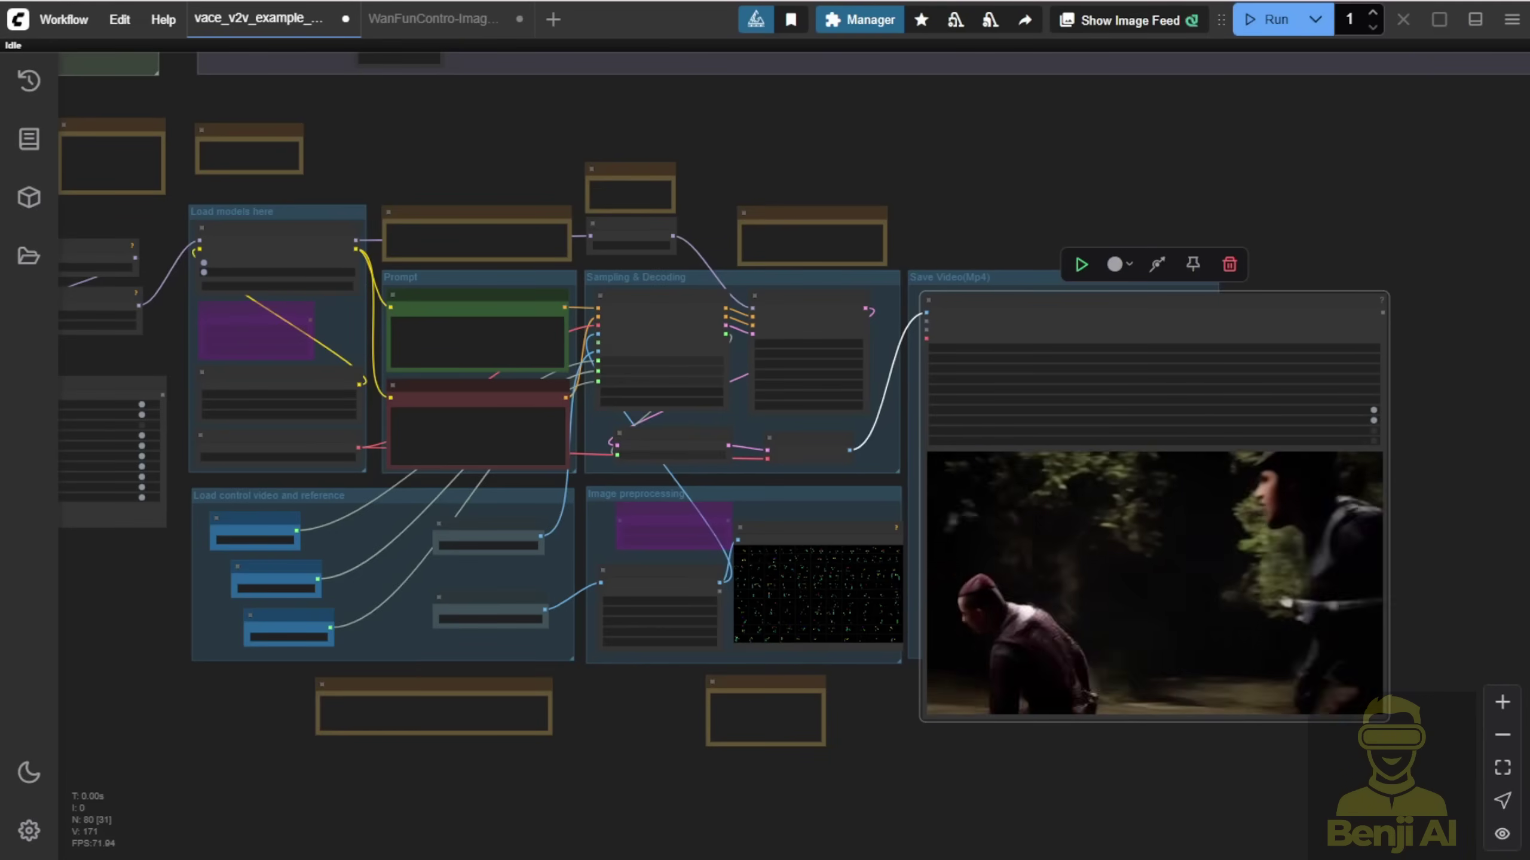
- Switch to the ComfyUI Runner terminal and examine the DisTorch device allocations, sampling progress, and prompt execution time
key(alt+Tab)
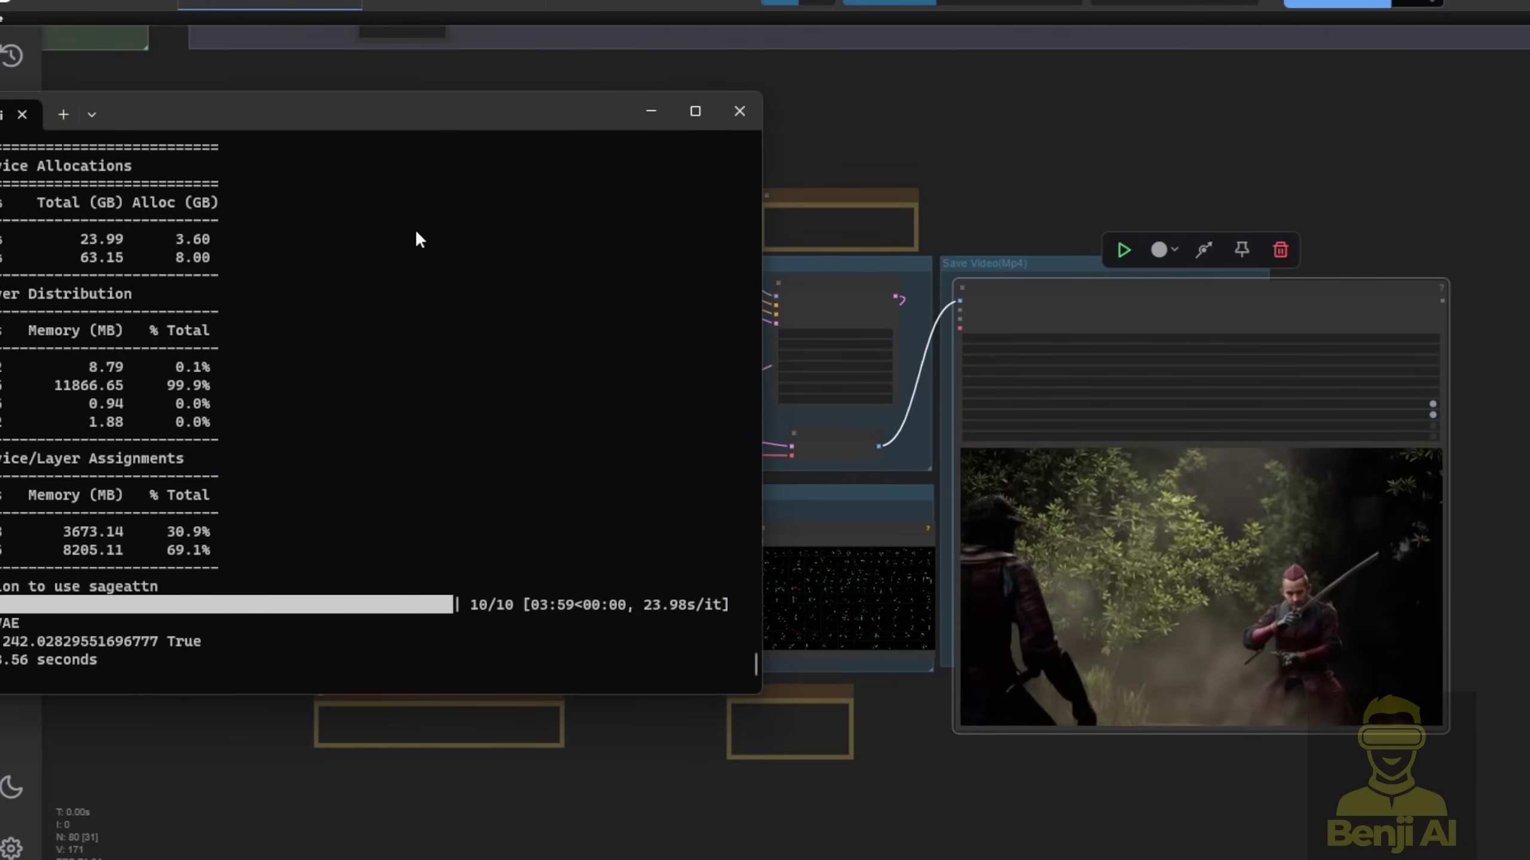
scroll(576, 613, up, 1)
scroll(573, 613, down, 1)
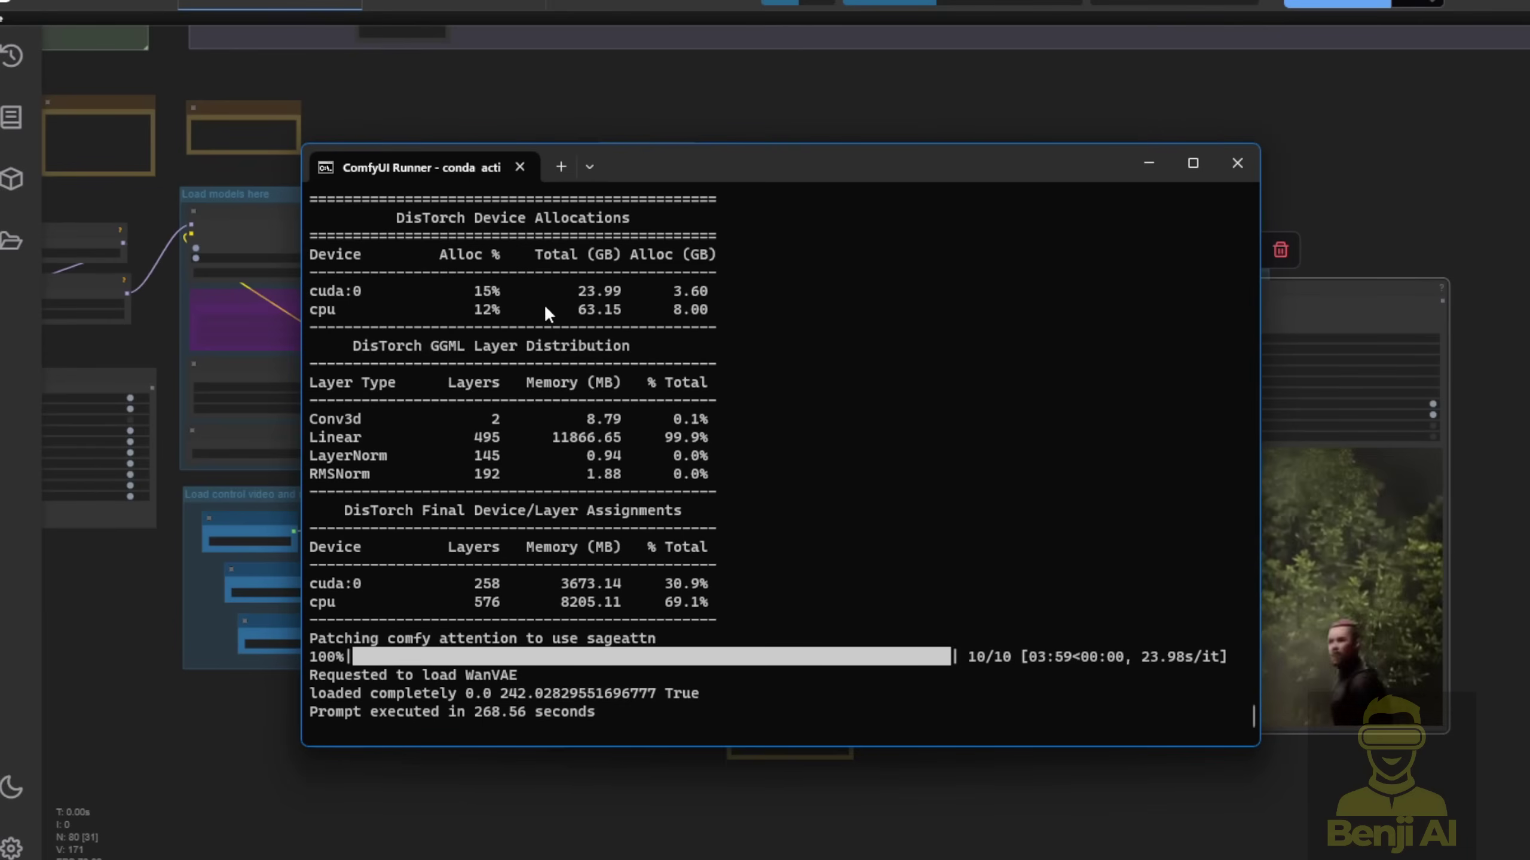
scroll(663, 287, up, 5)
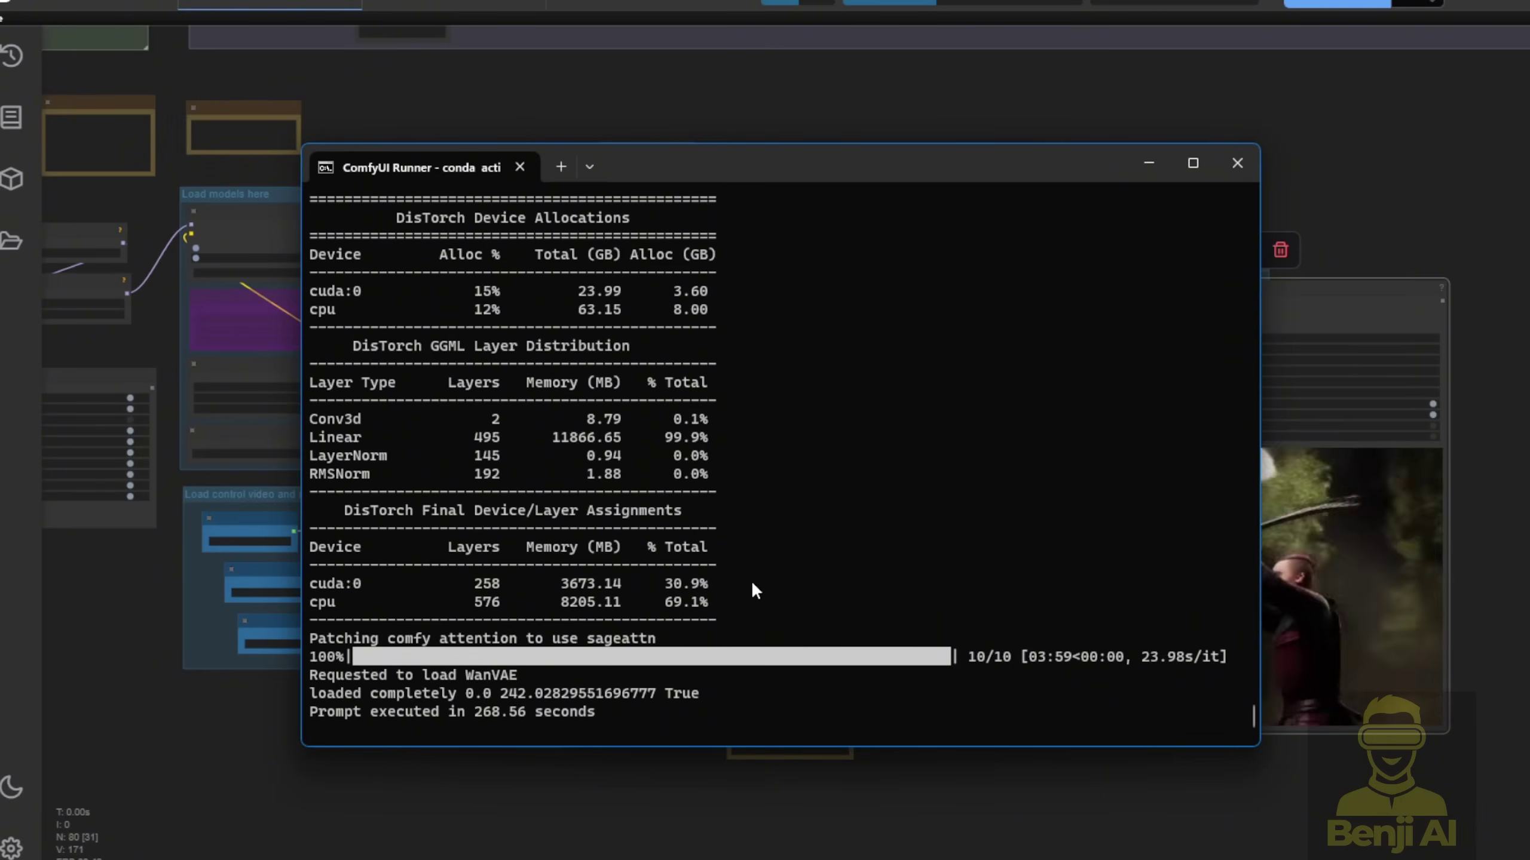
drag(702, 167, 353, 142)
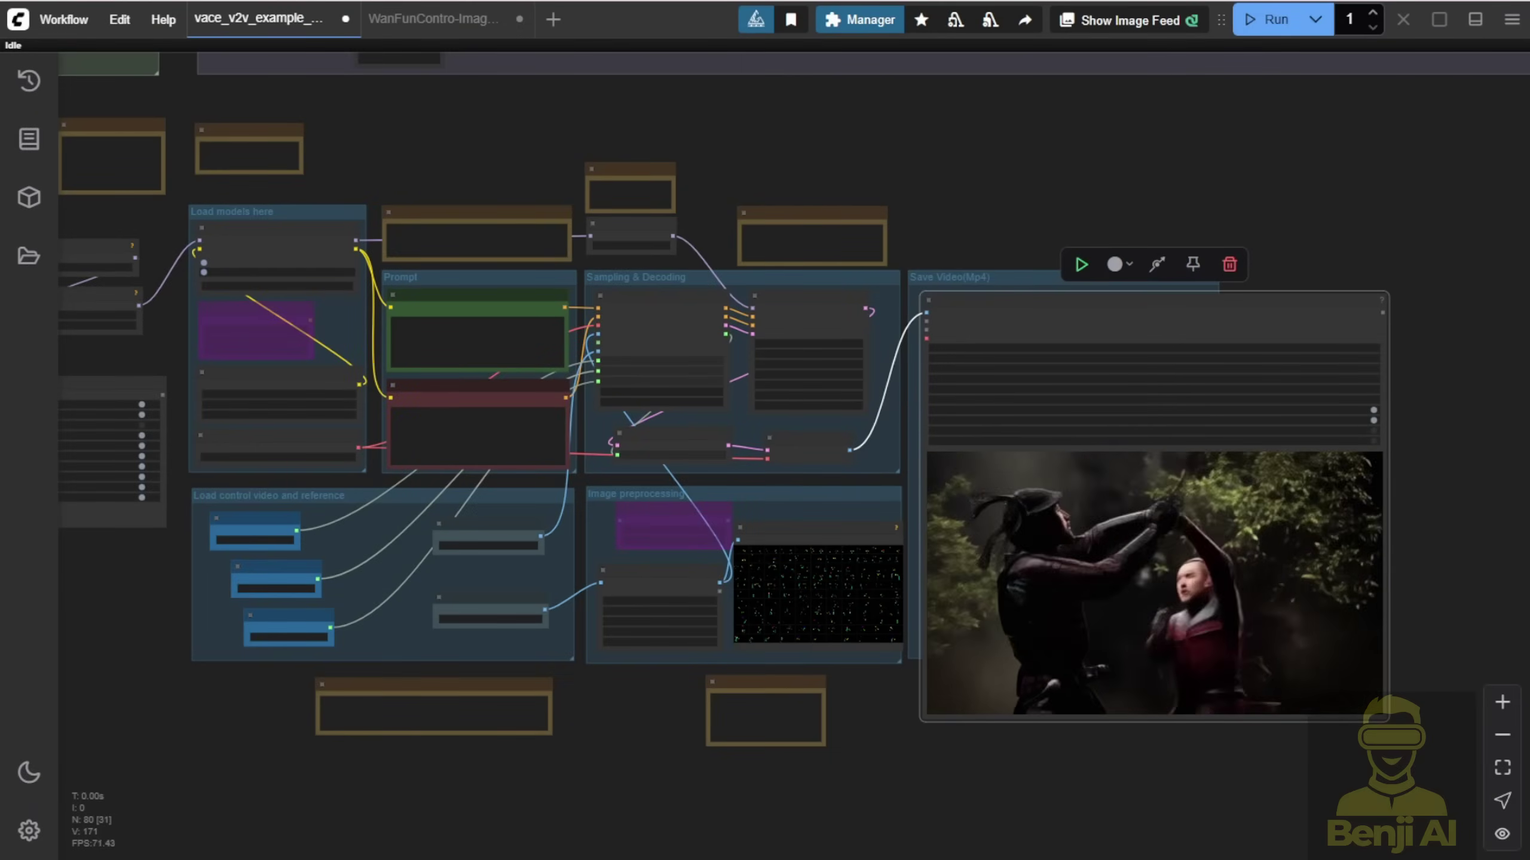
- Return to the ComfyUI workflow and examine the ModelSamplingSD3 shift value and the KSampler settings
click(792, 195)
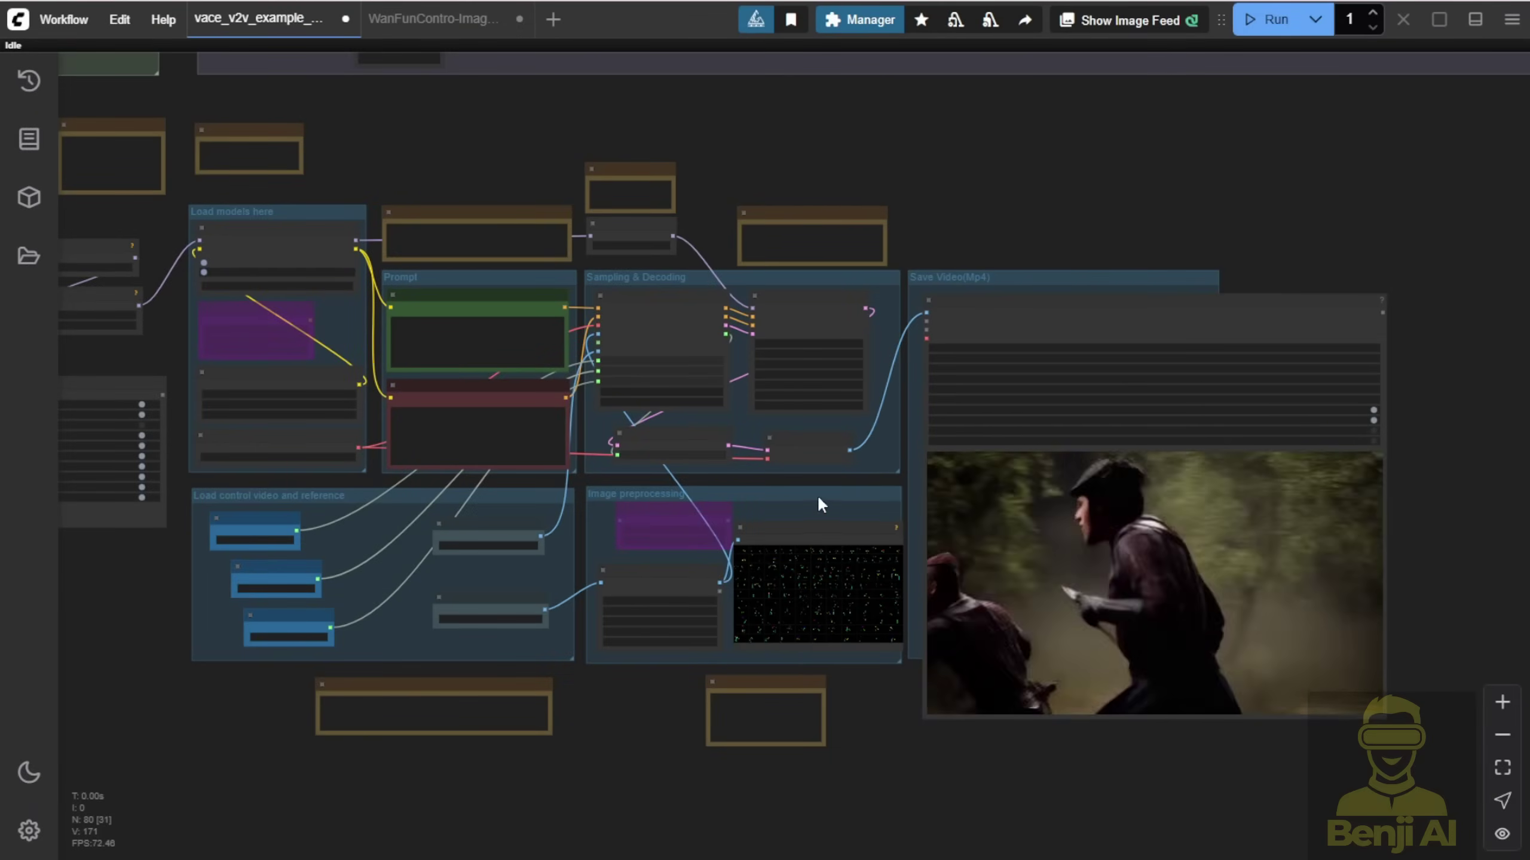
scroll(472, 202, up, 7)
scroll(771, 196, up, 5)
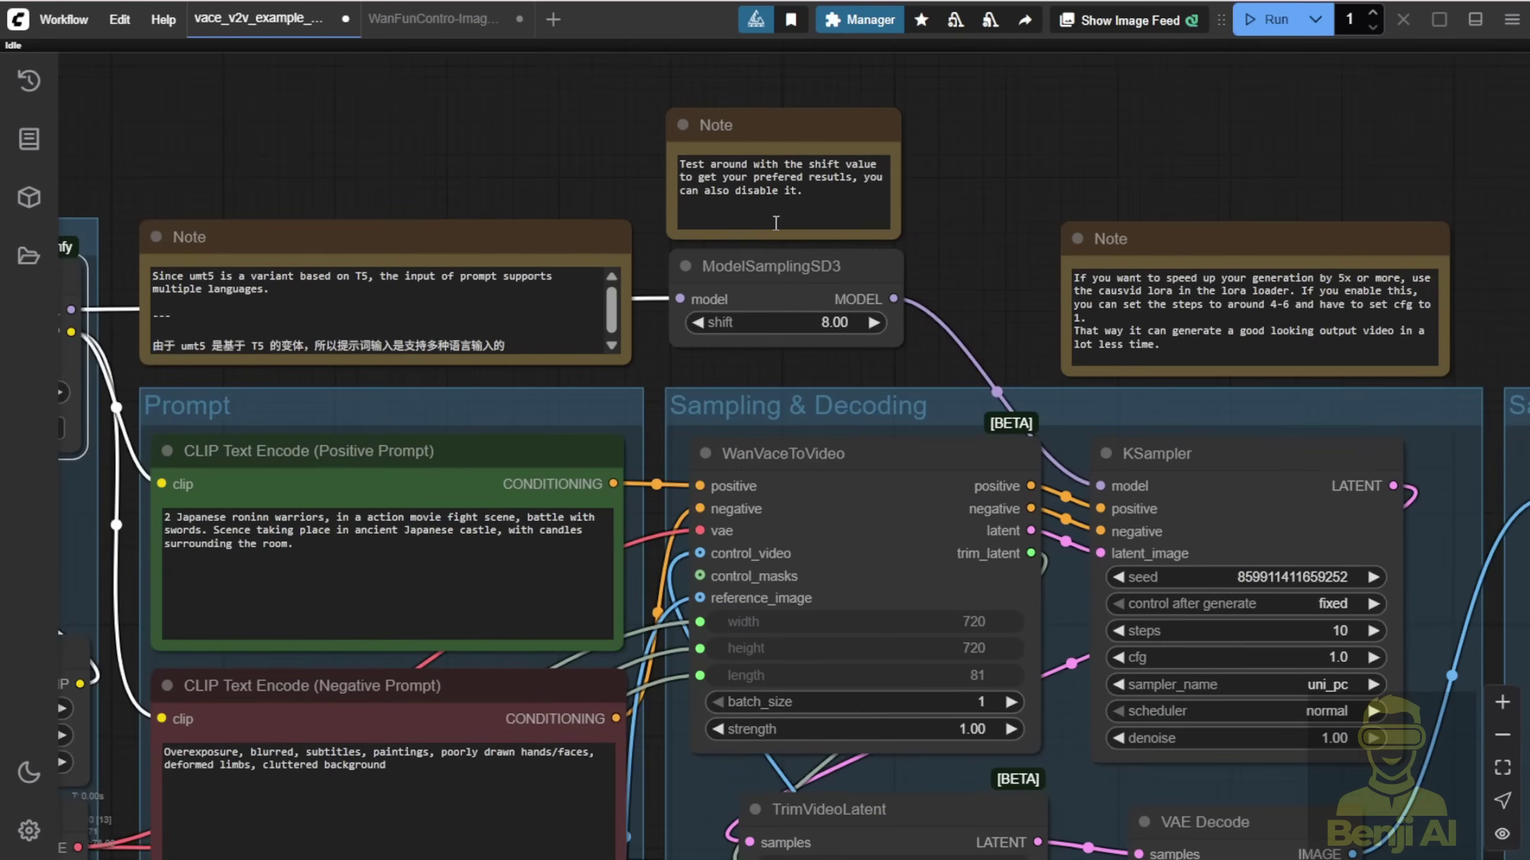
click(756, 279)
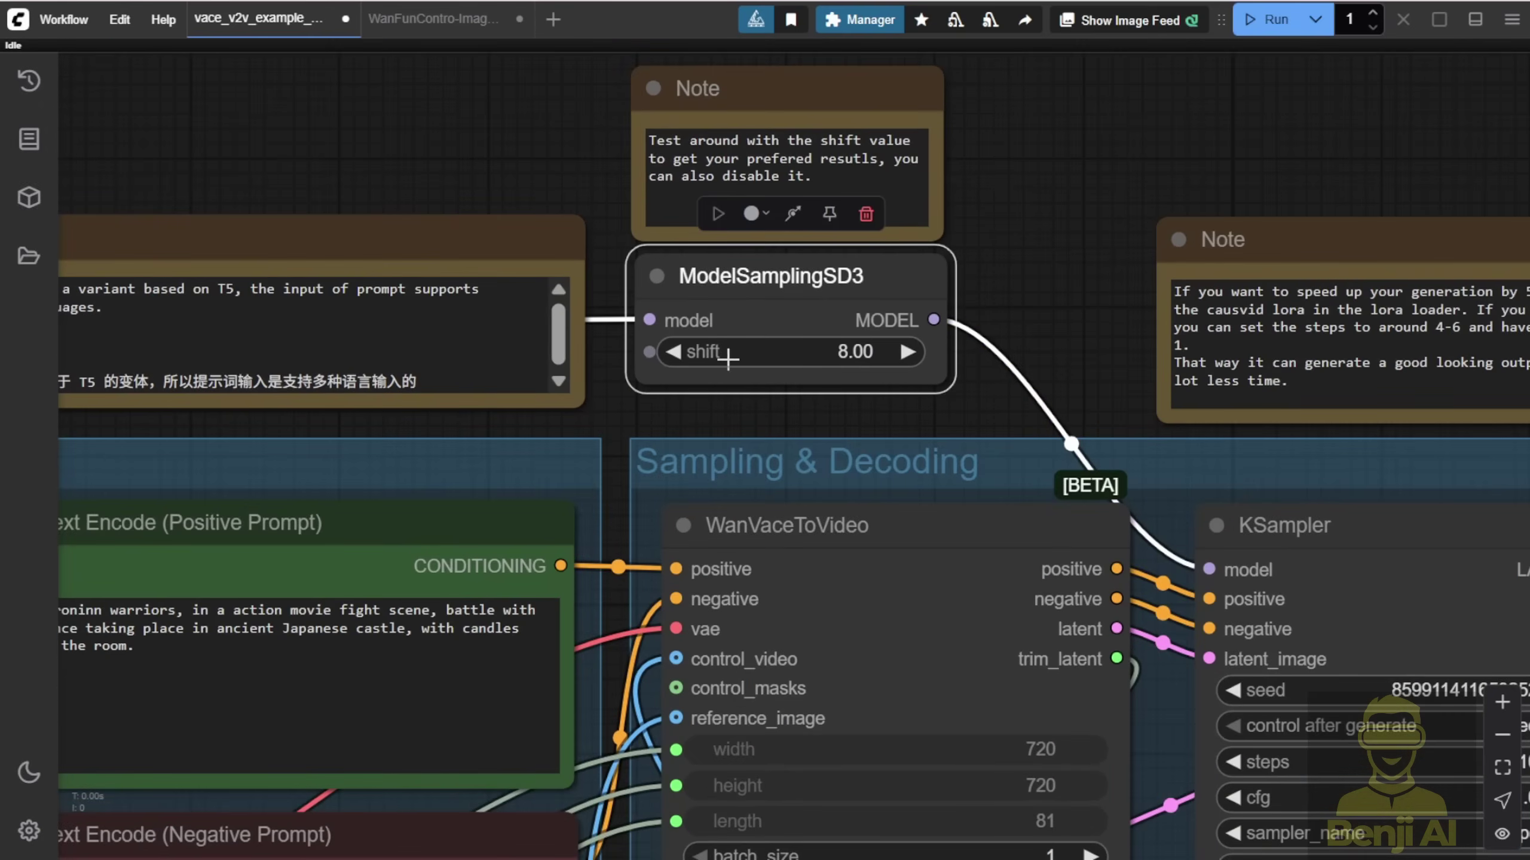
drag(1028, 311, 605, 196)
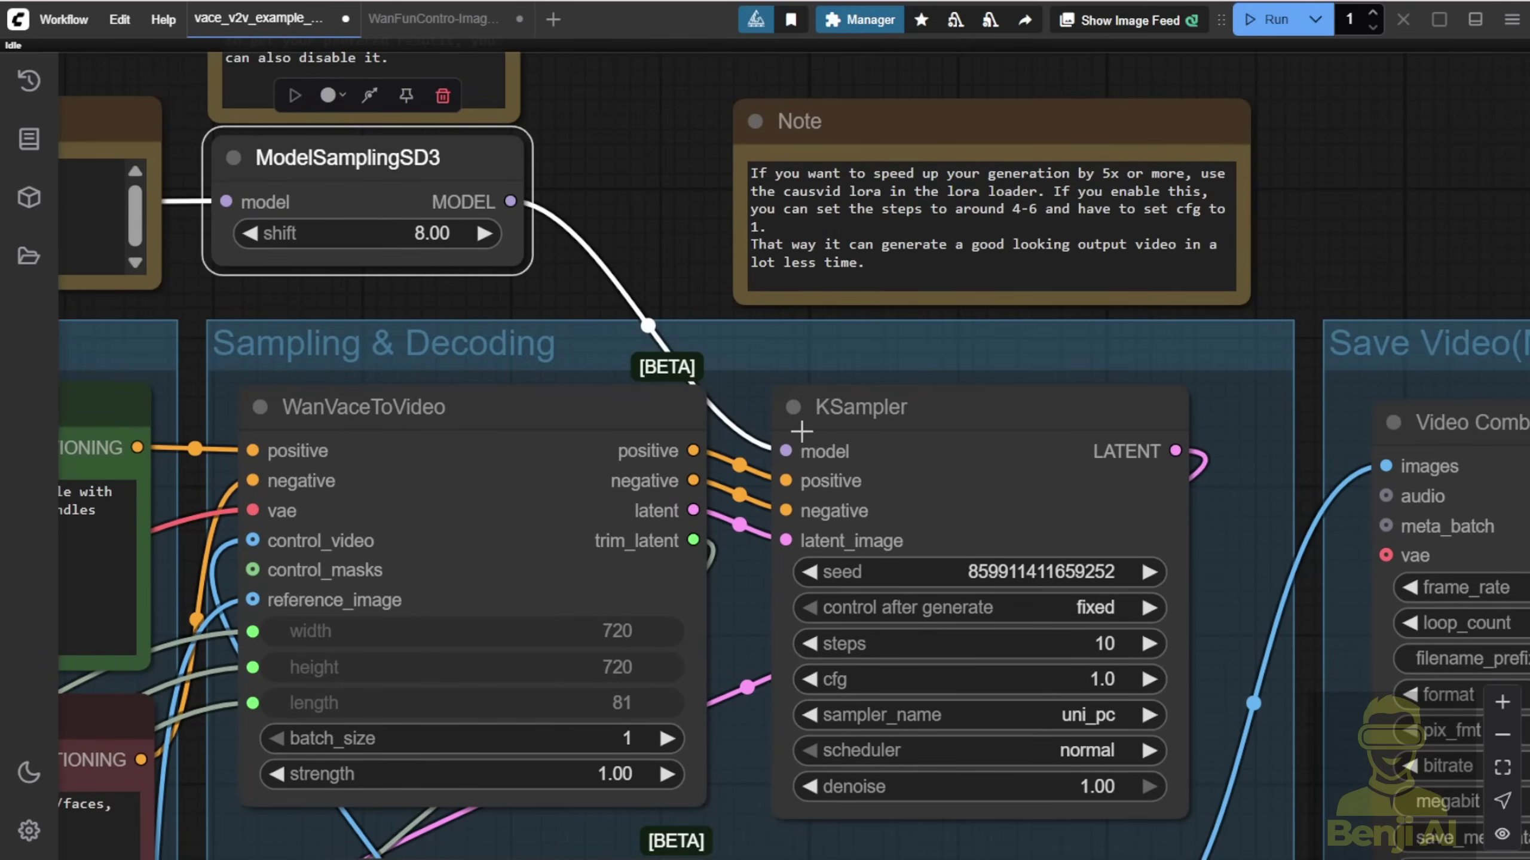
click(971, 416)
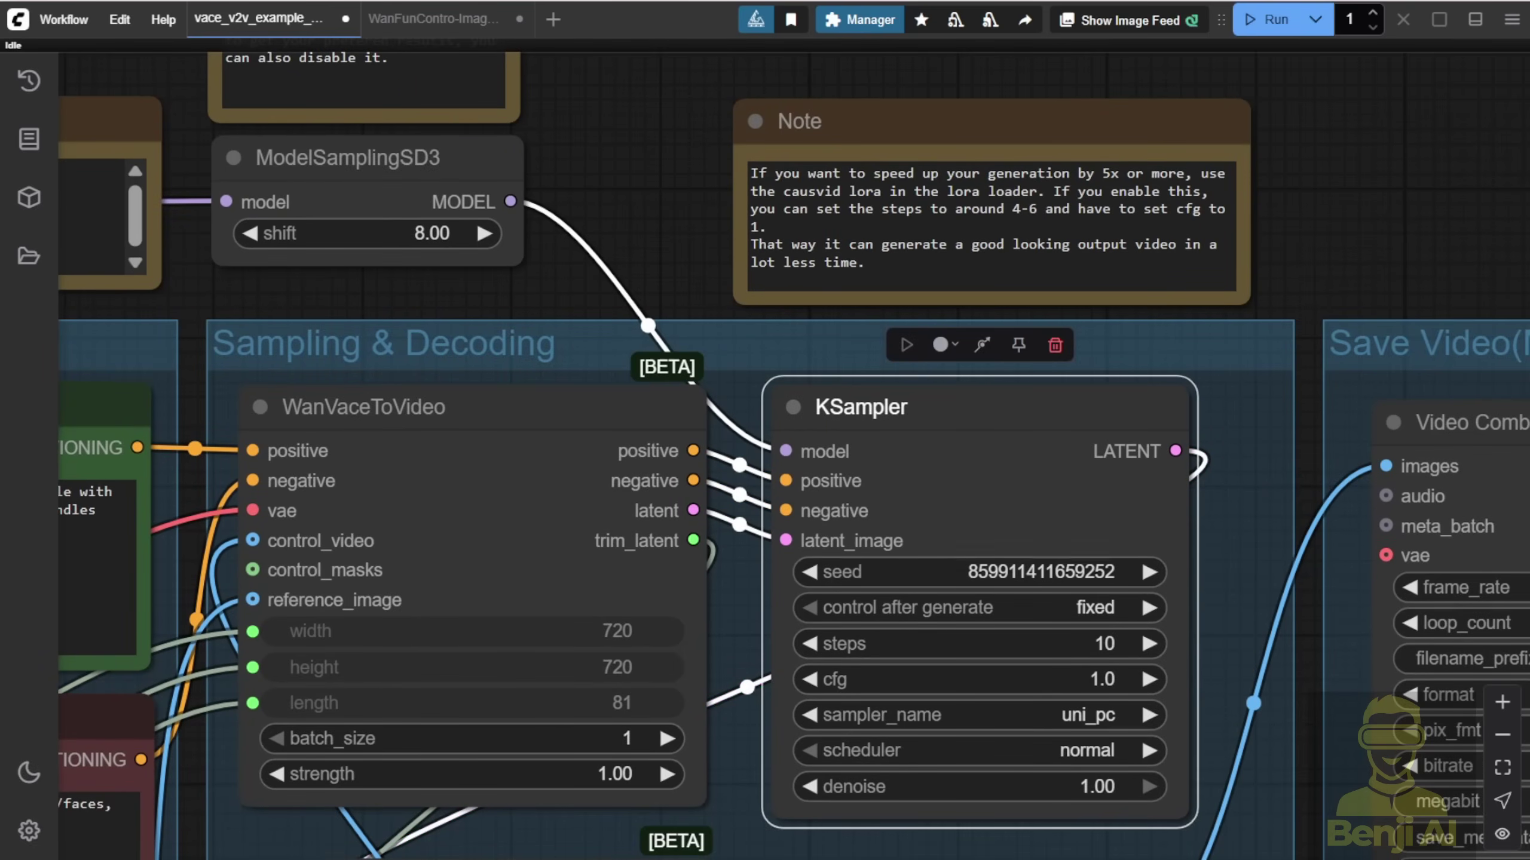
scroll(444, 547, down, 5)
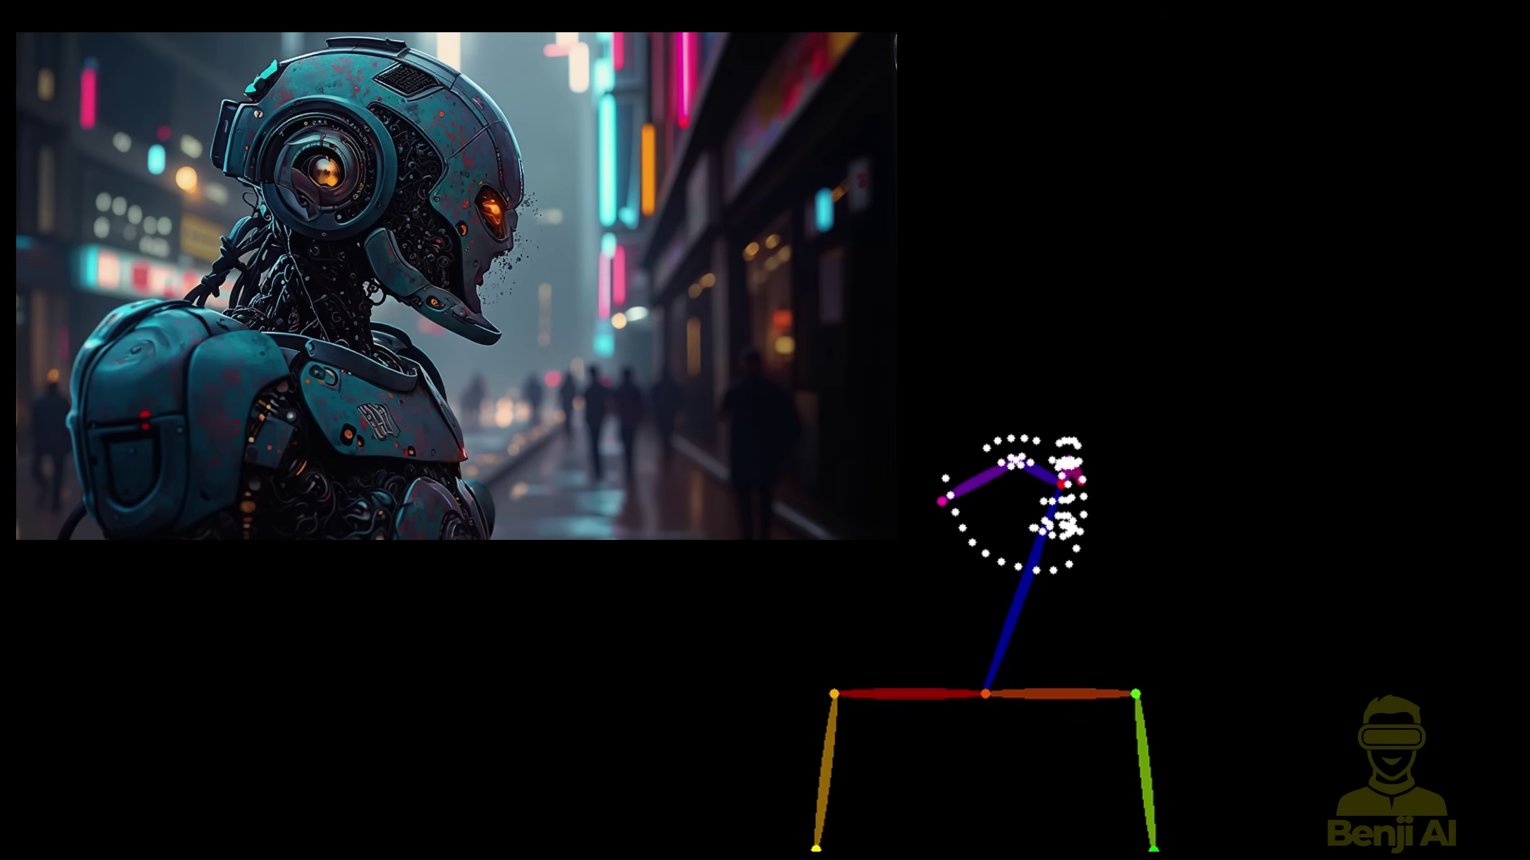